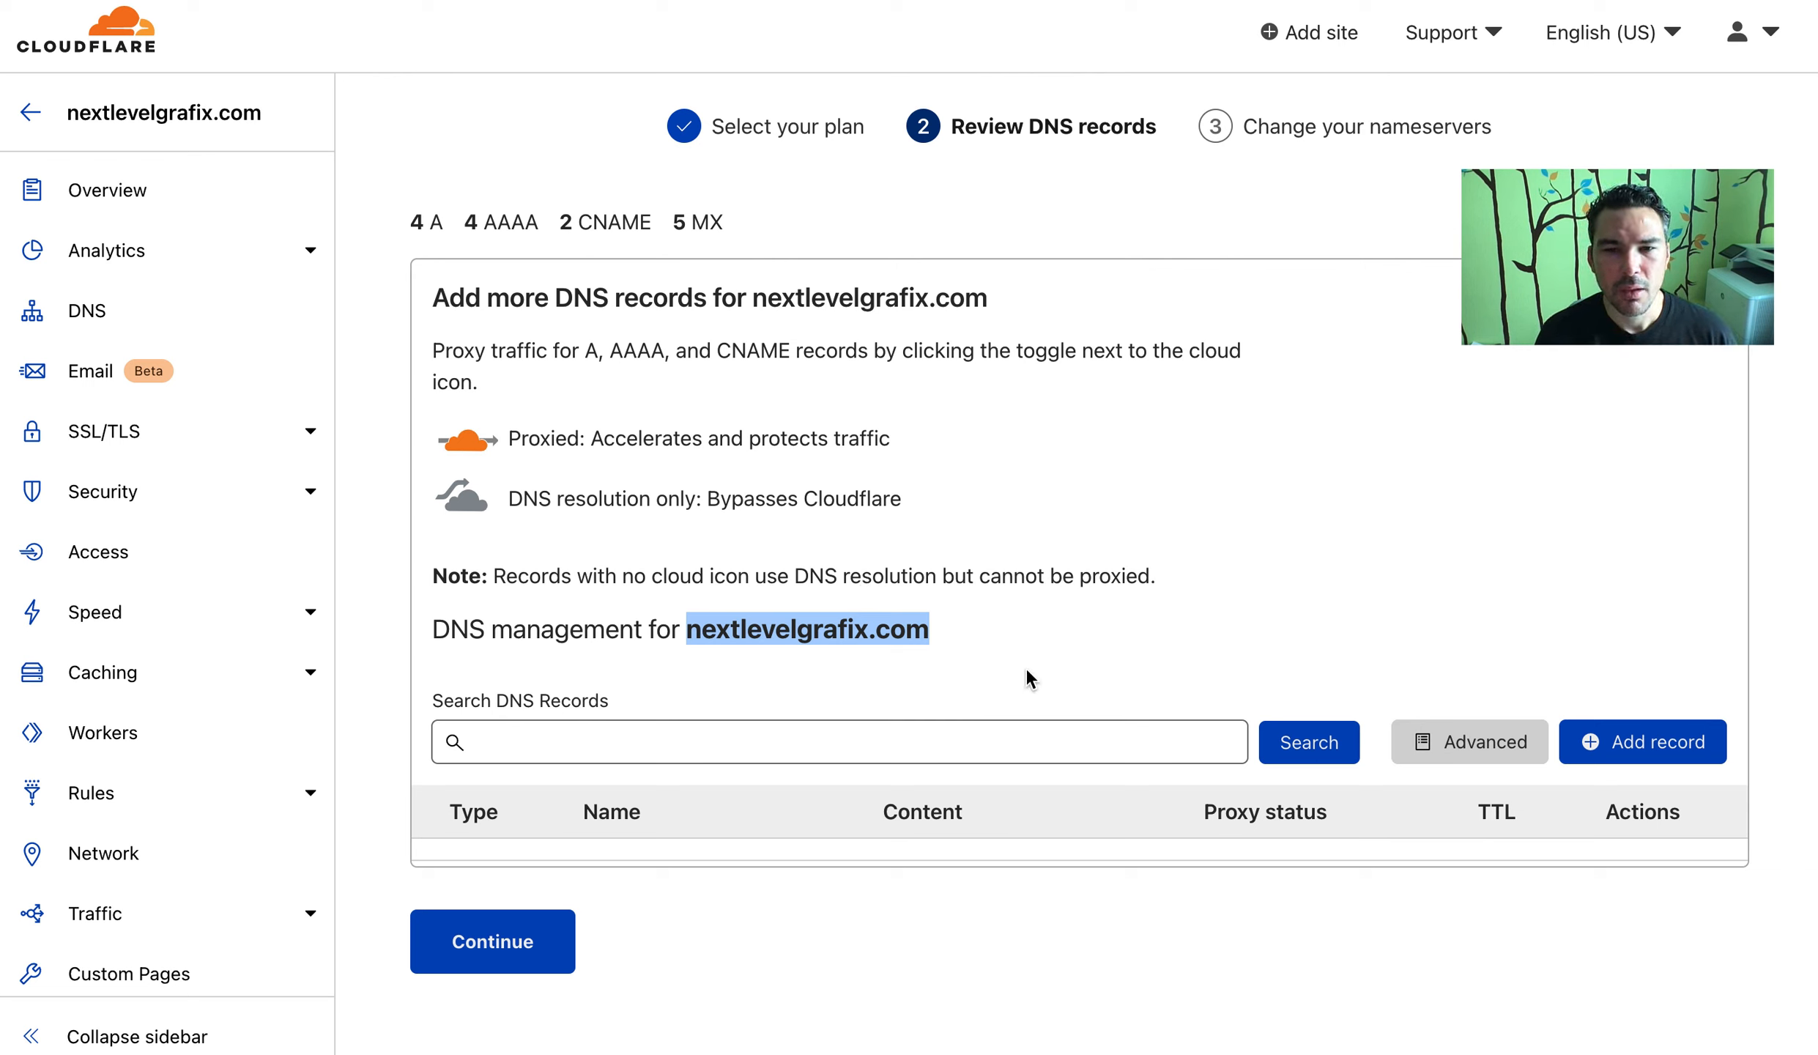
Clear the page selection and dismiss the warning about adding DNS records later
left_click(876, 494)
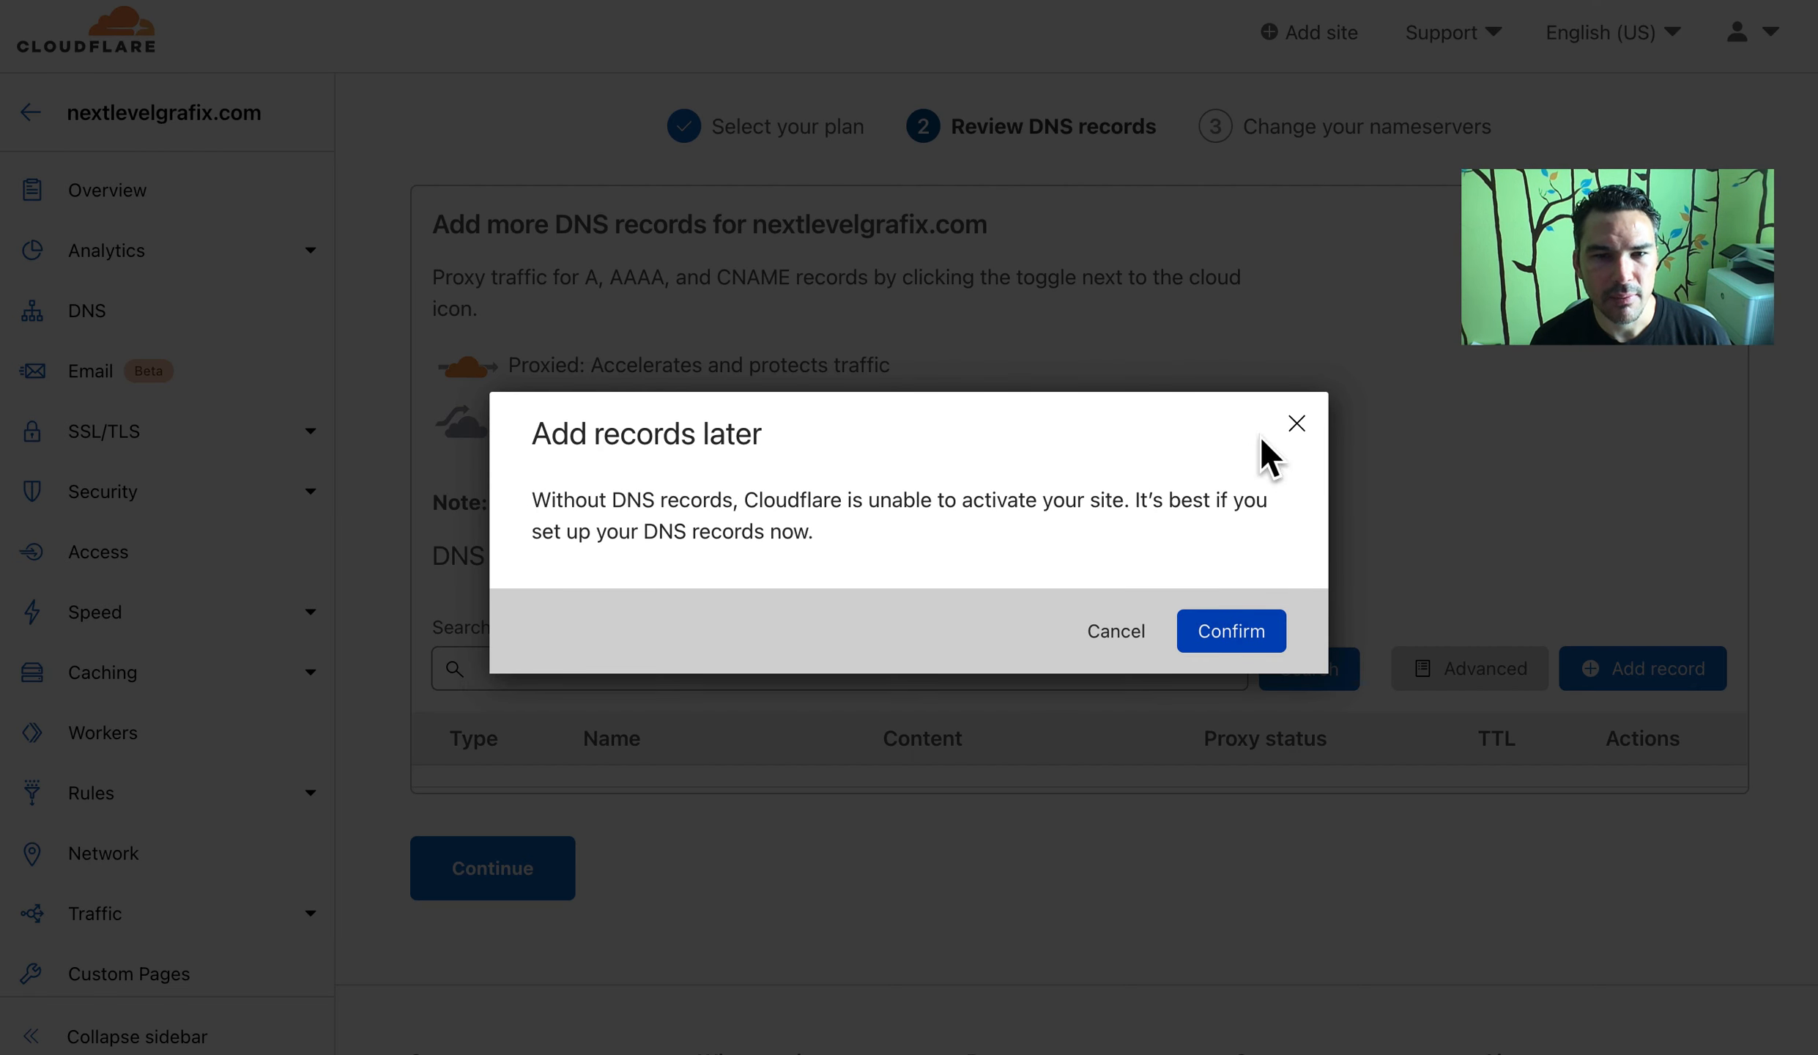
left_click(1294, 422)
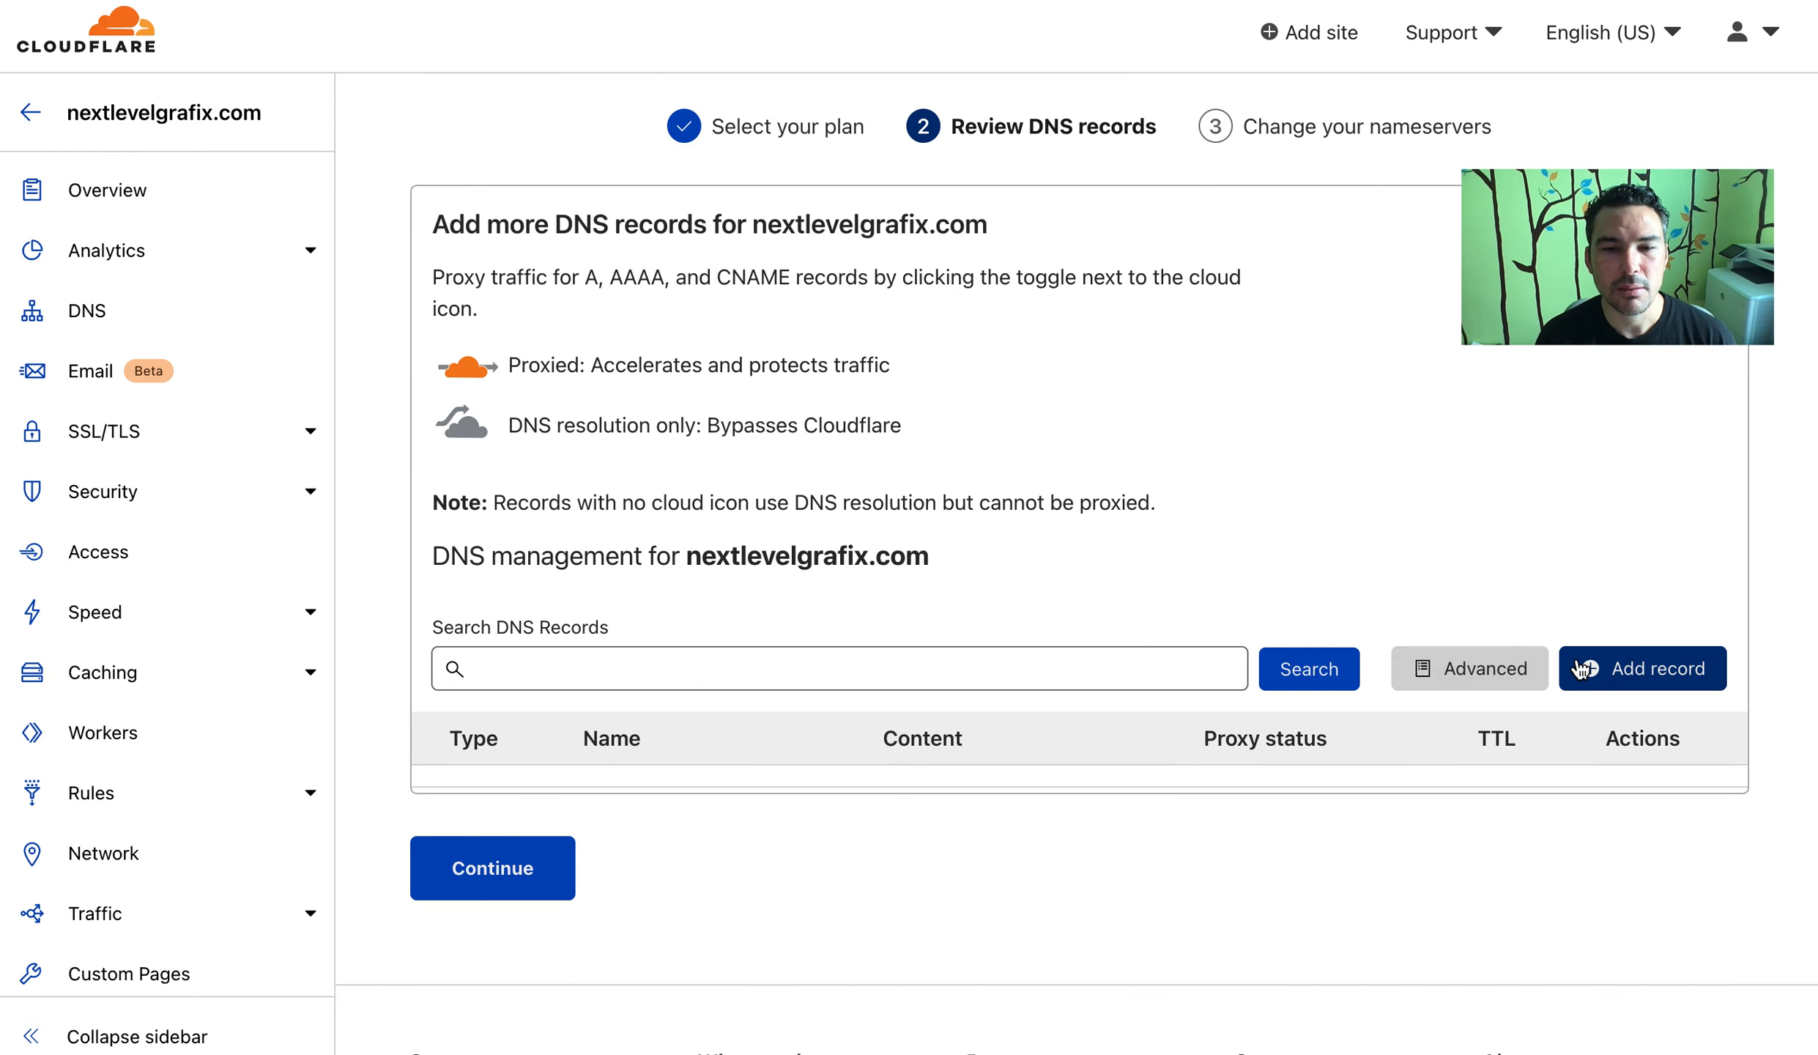
left_click(855, 0)
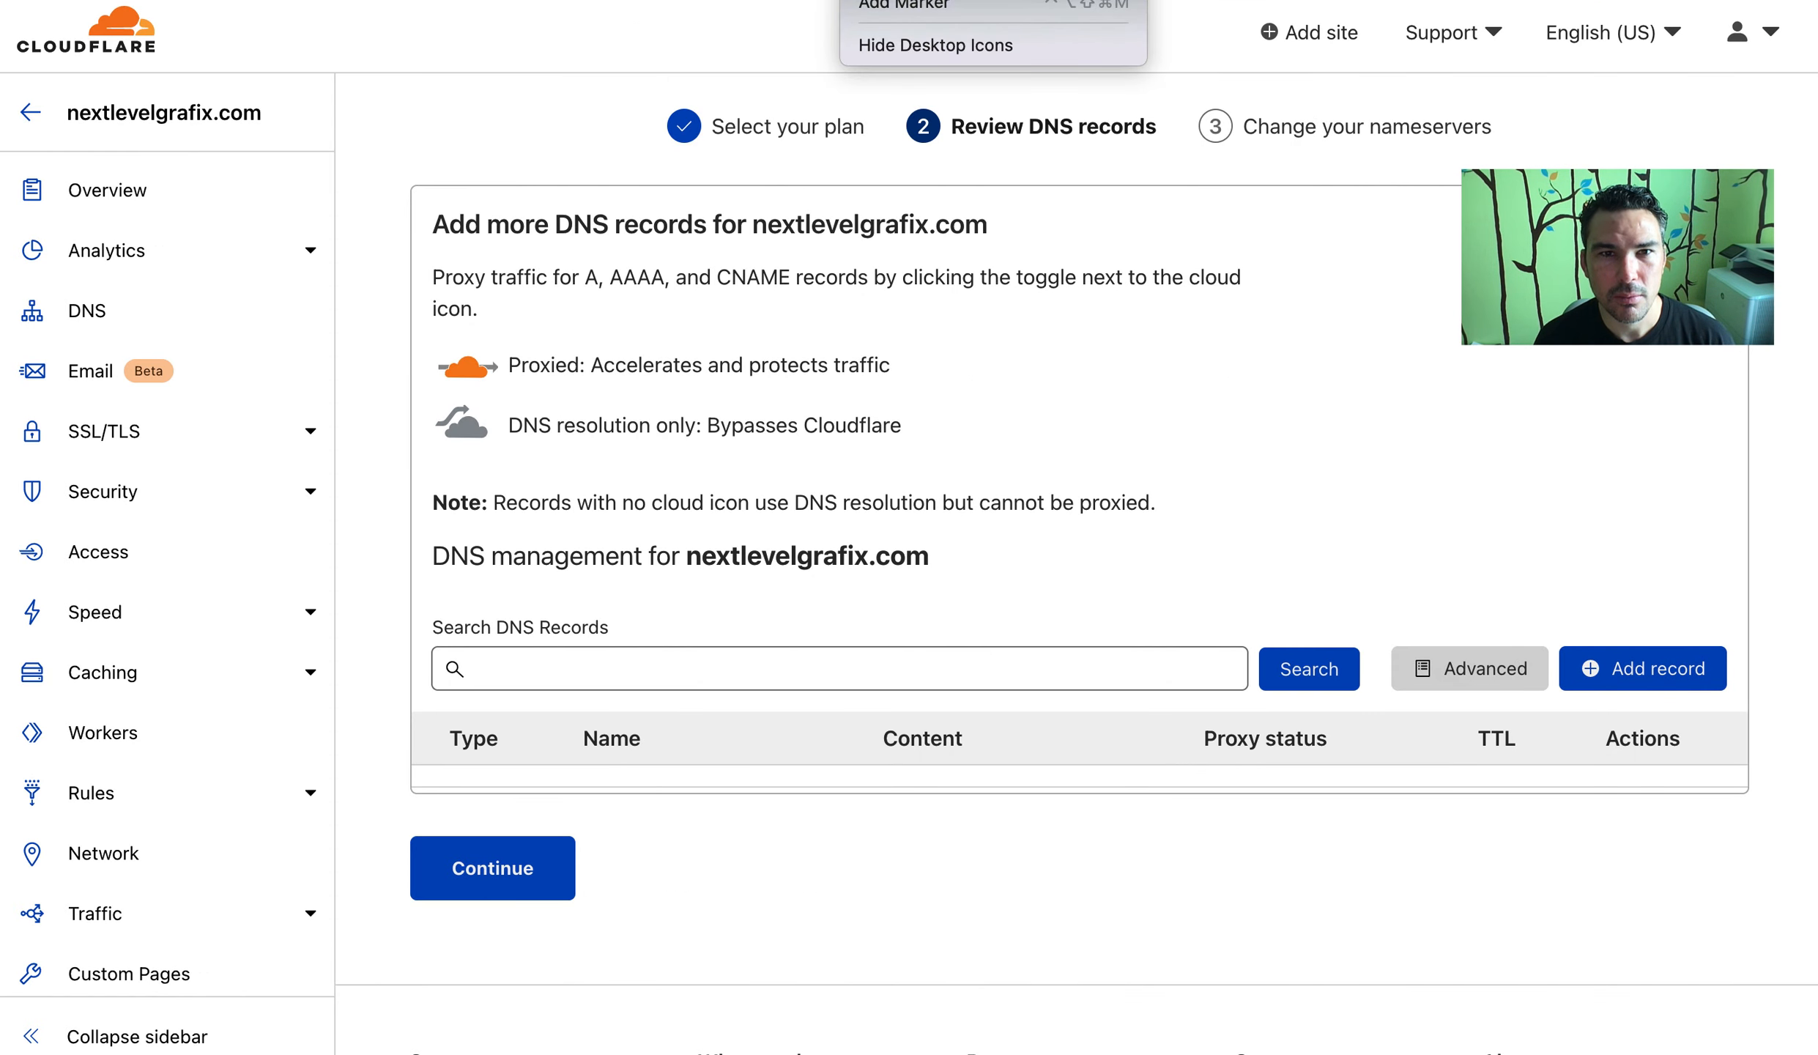
left_click(903, 660)
left_click(718, 669)
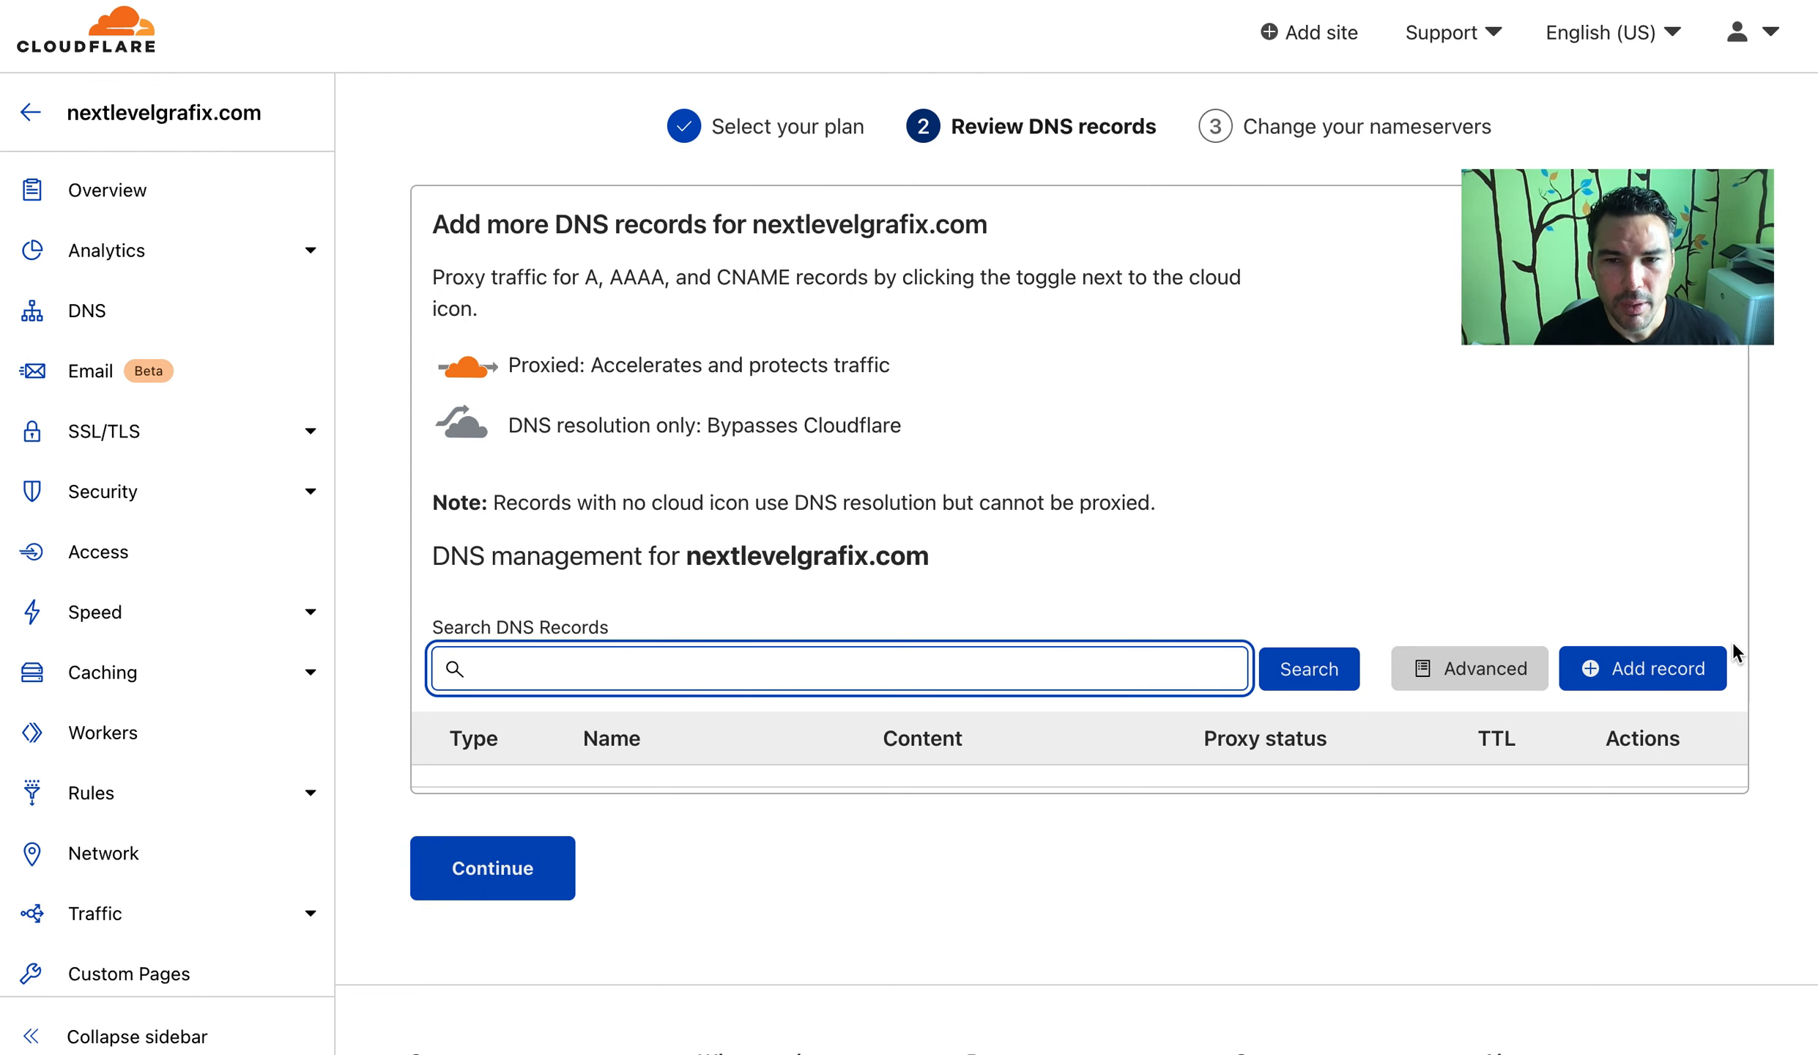
Add a proxied A record for the root domain (@) pointing to 1.2.3.4
left_click(1697, 681)
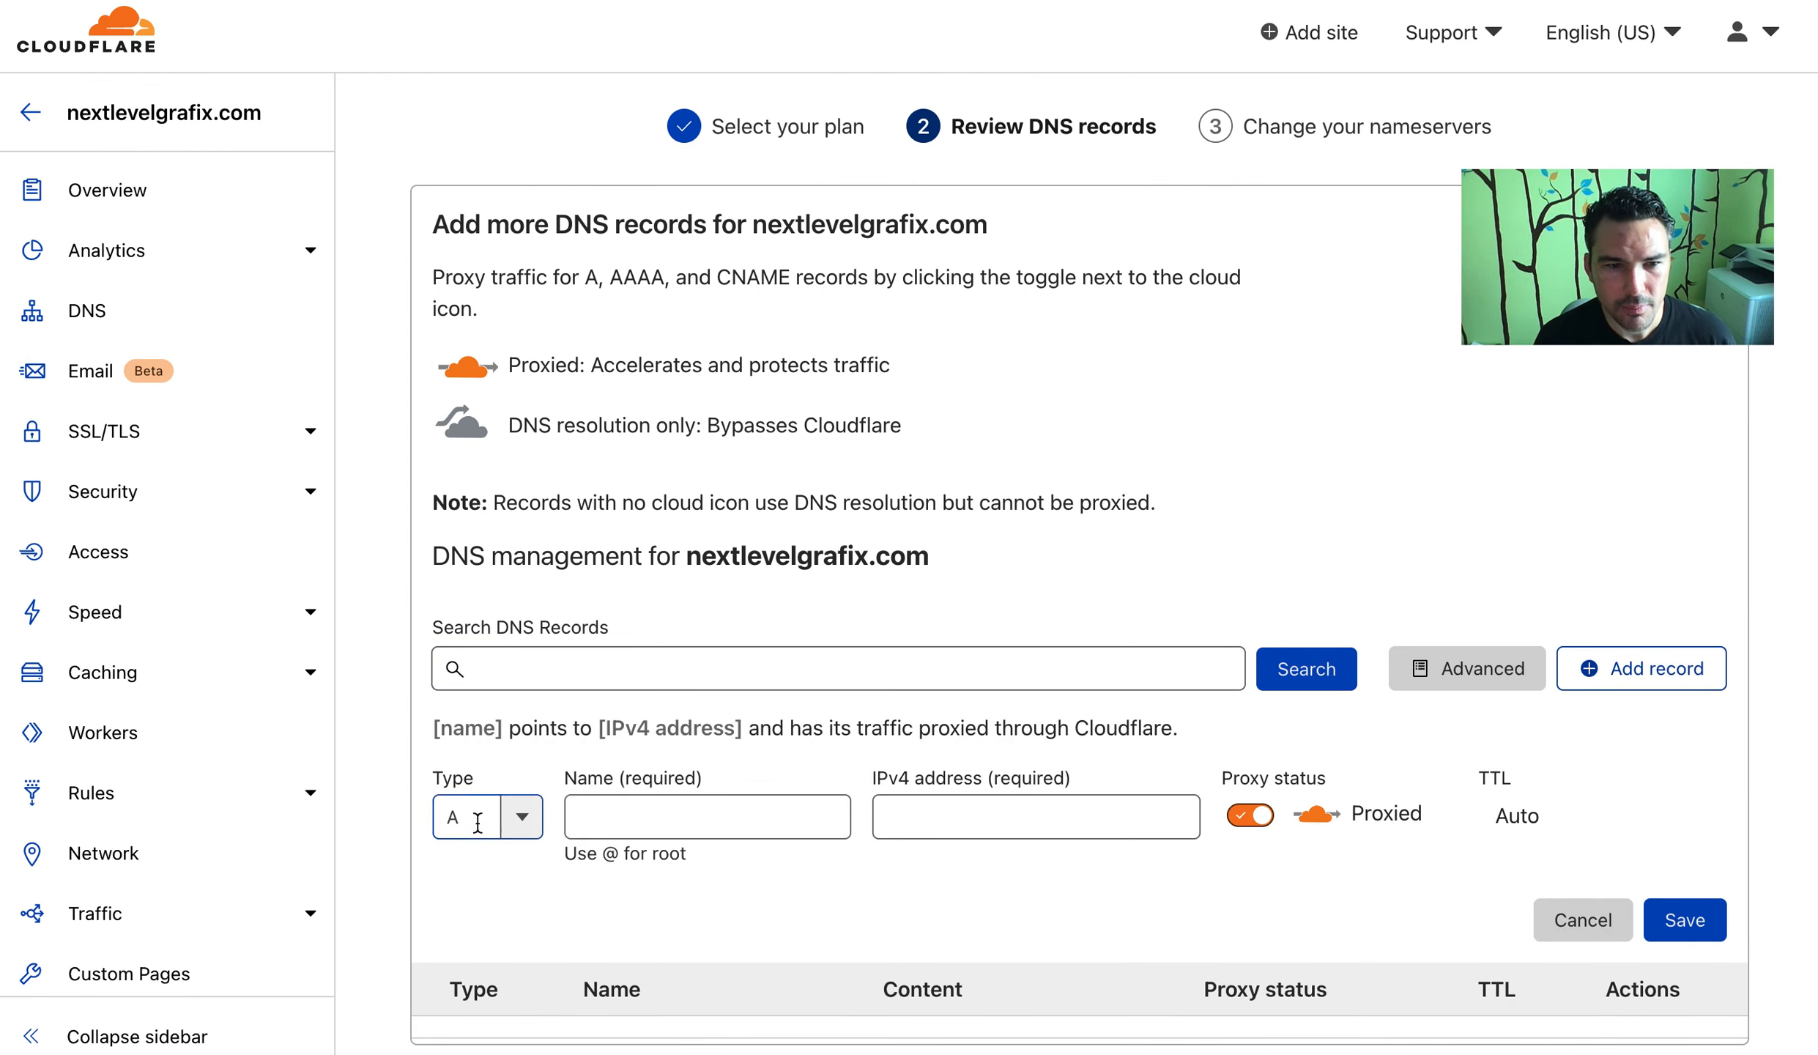
left_click(590, 818)
type("@")
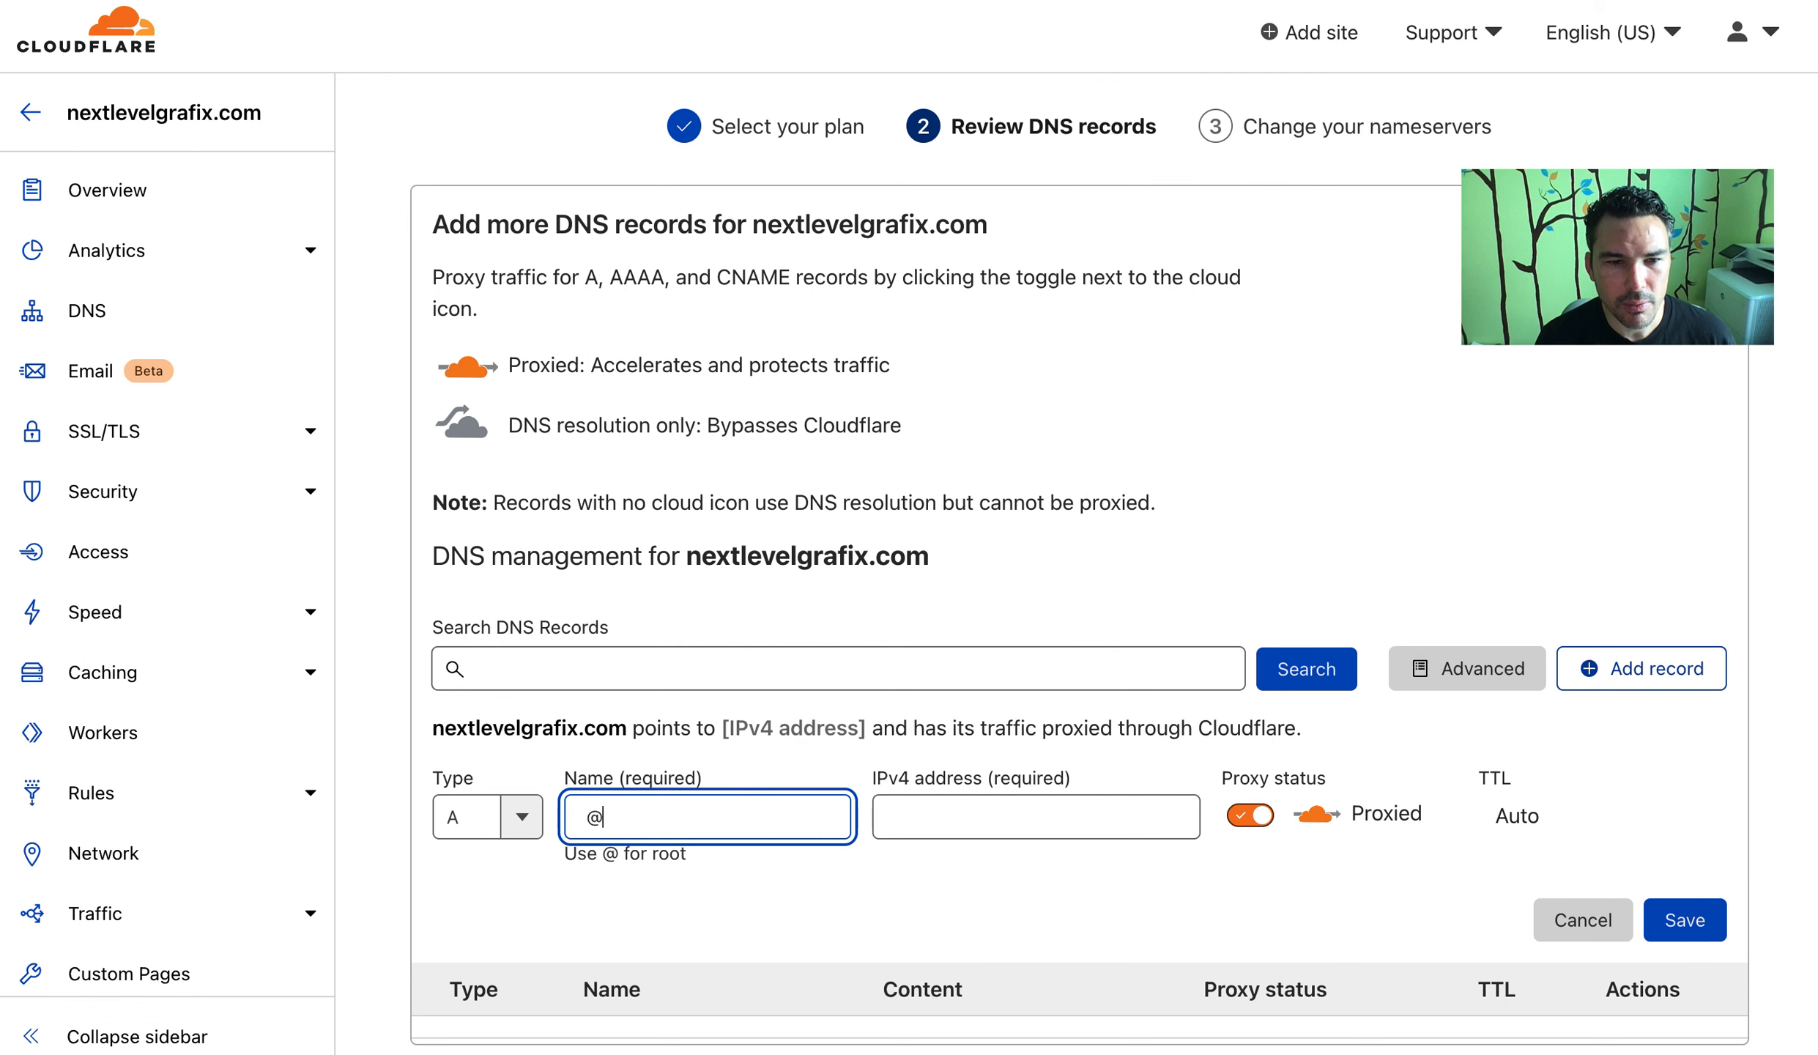
left_click(925, 808)
scroll(799, 725, "down", 1)
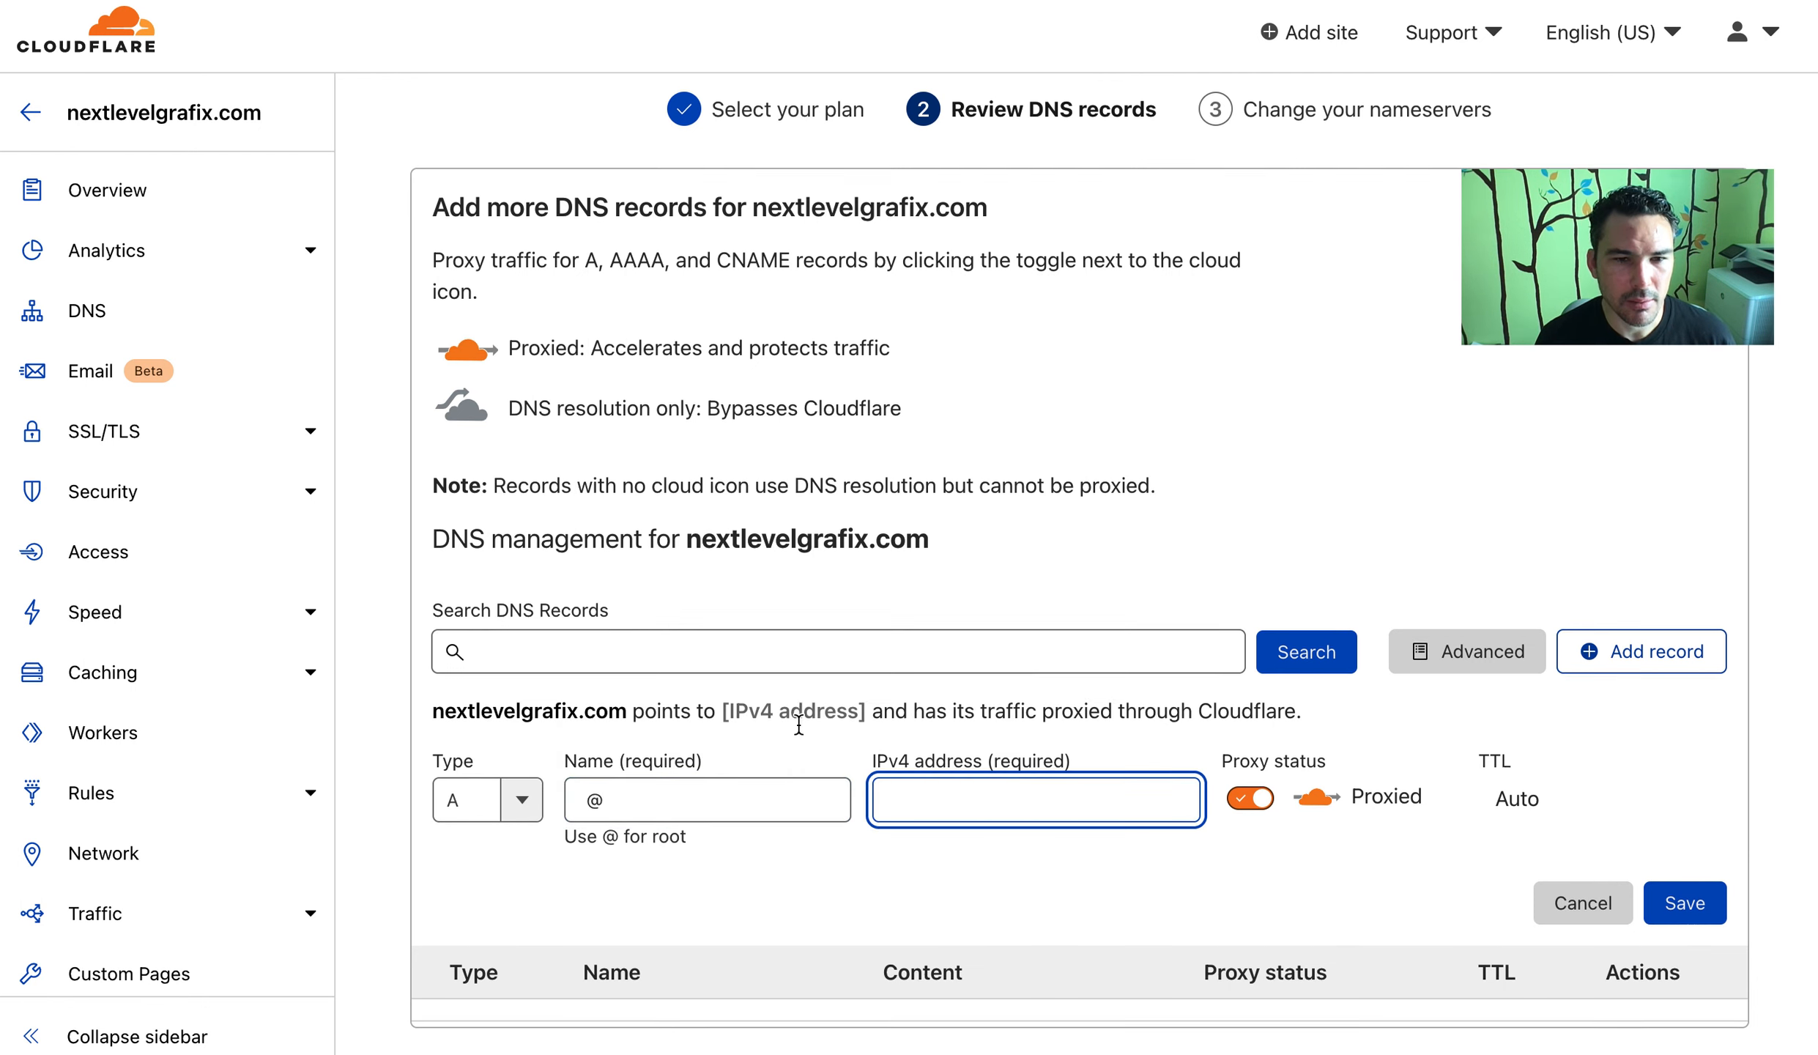
scroll(798, 726, "down", 3)
left_click(505, 568)
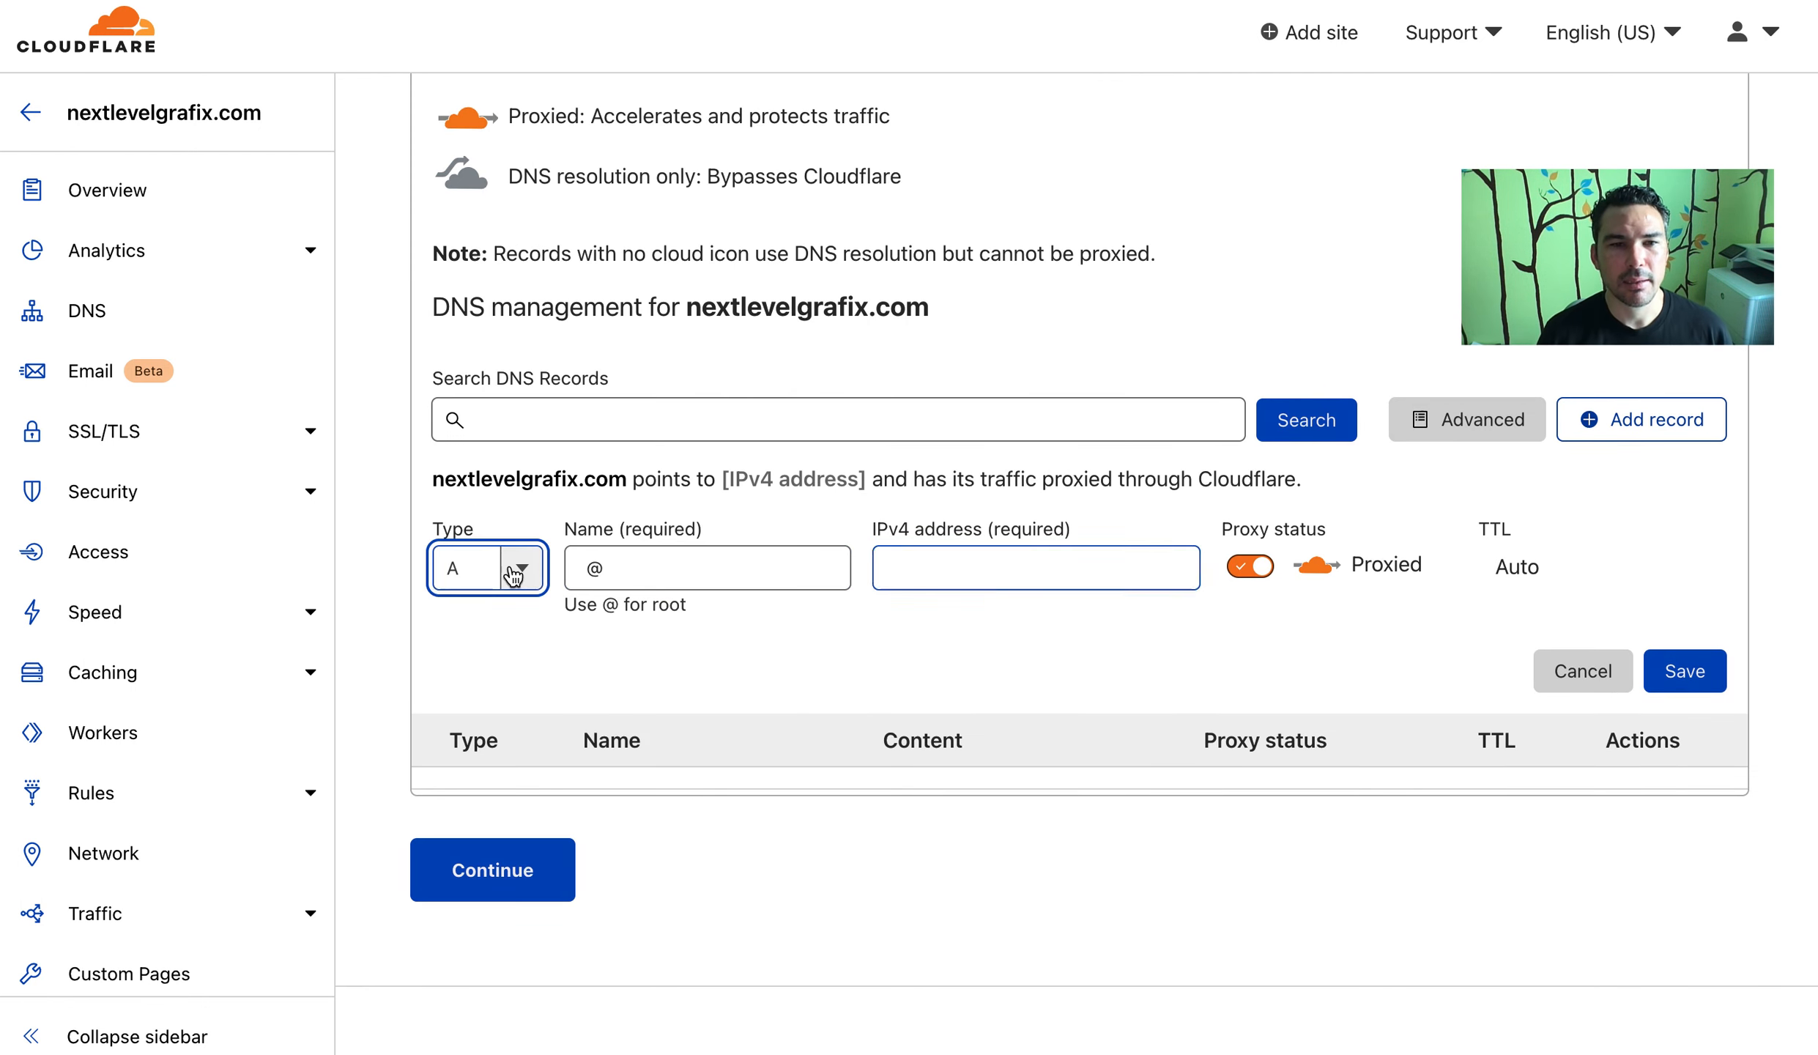
left_click(989, 566)
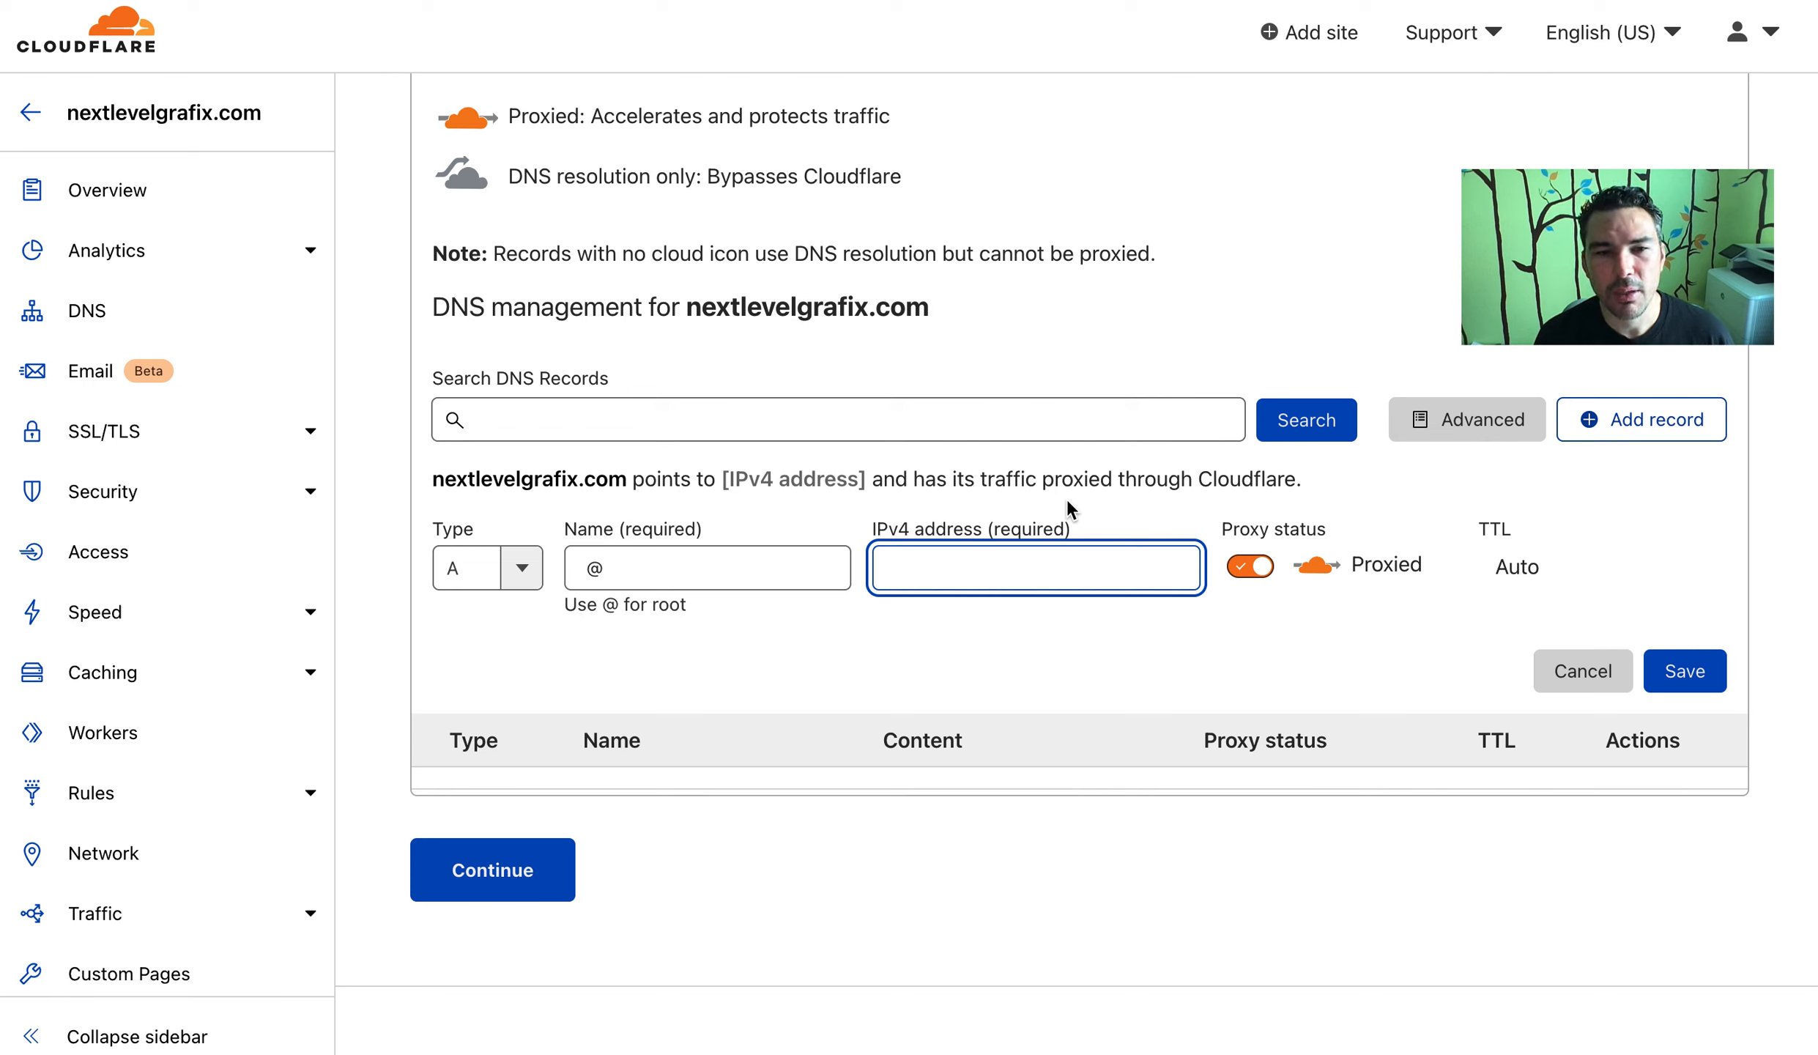
type("1.2.3.4")
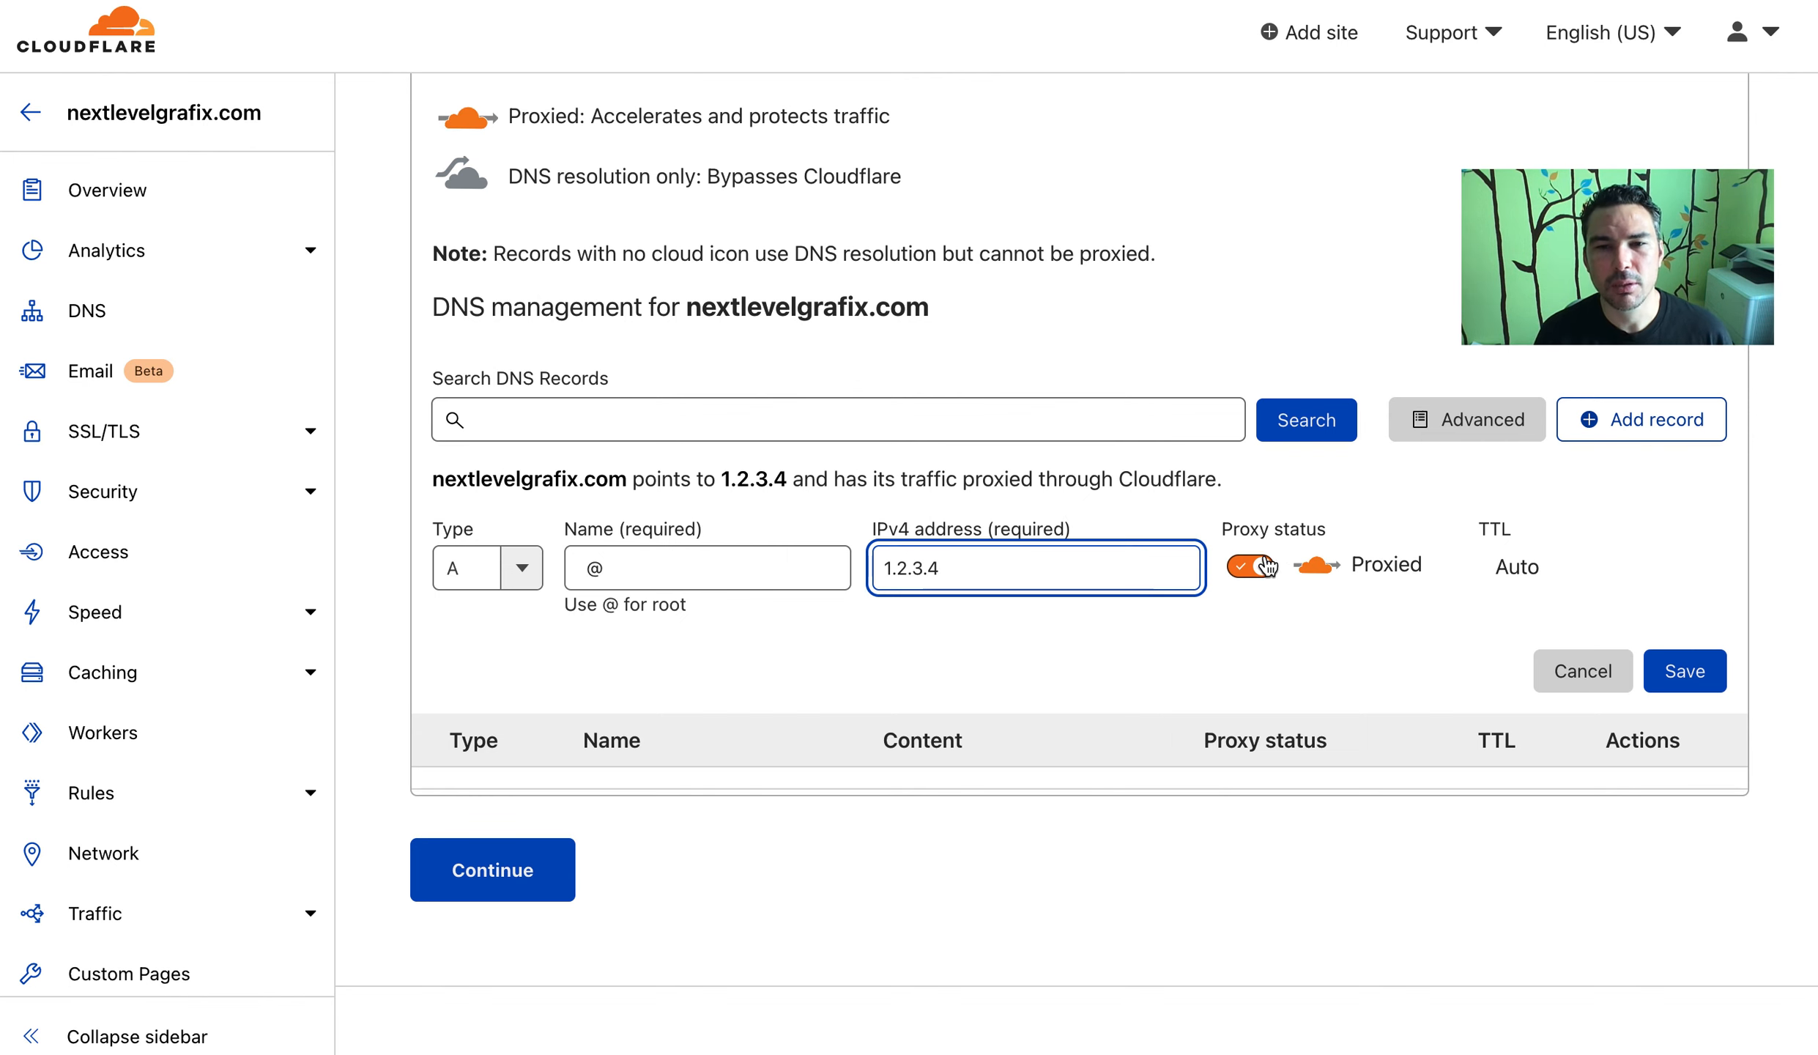
left_click(1697, 689)
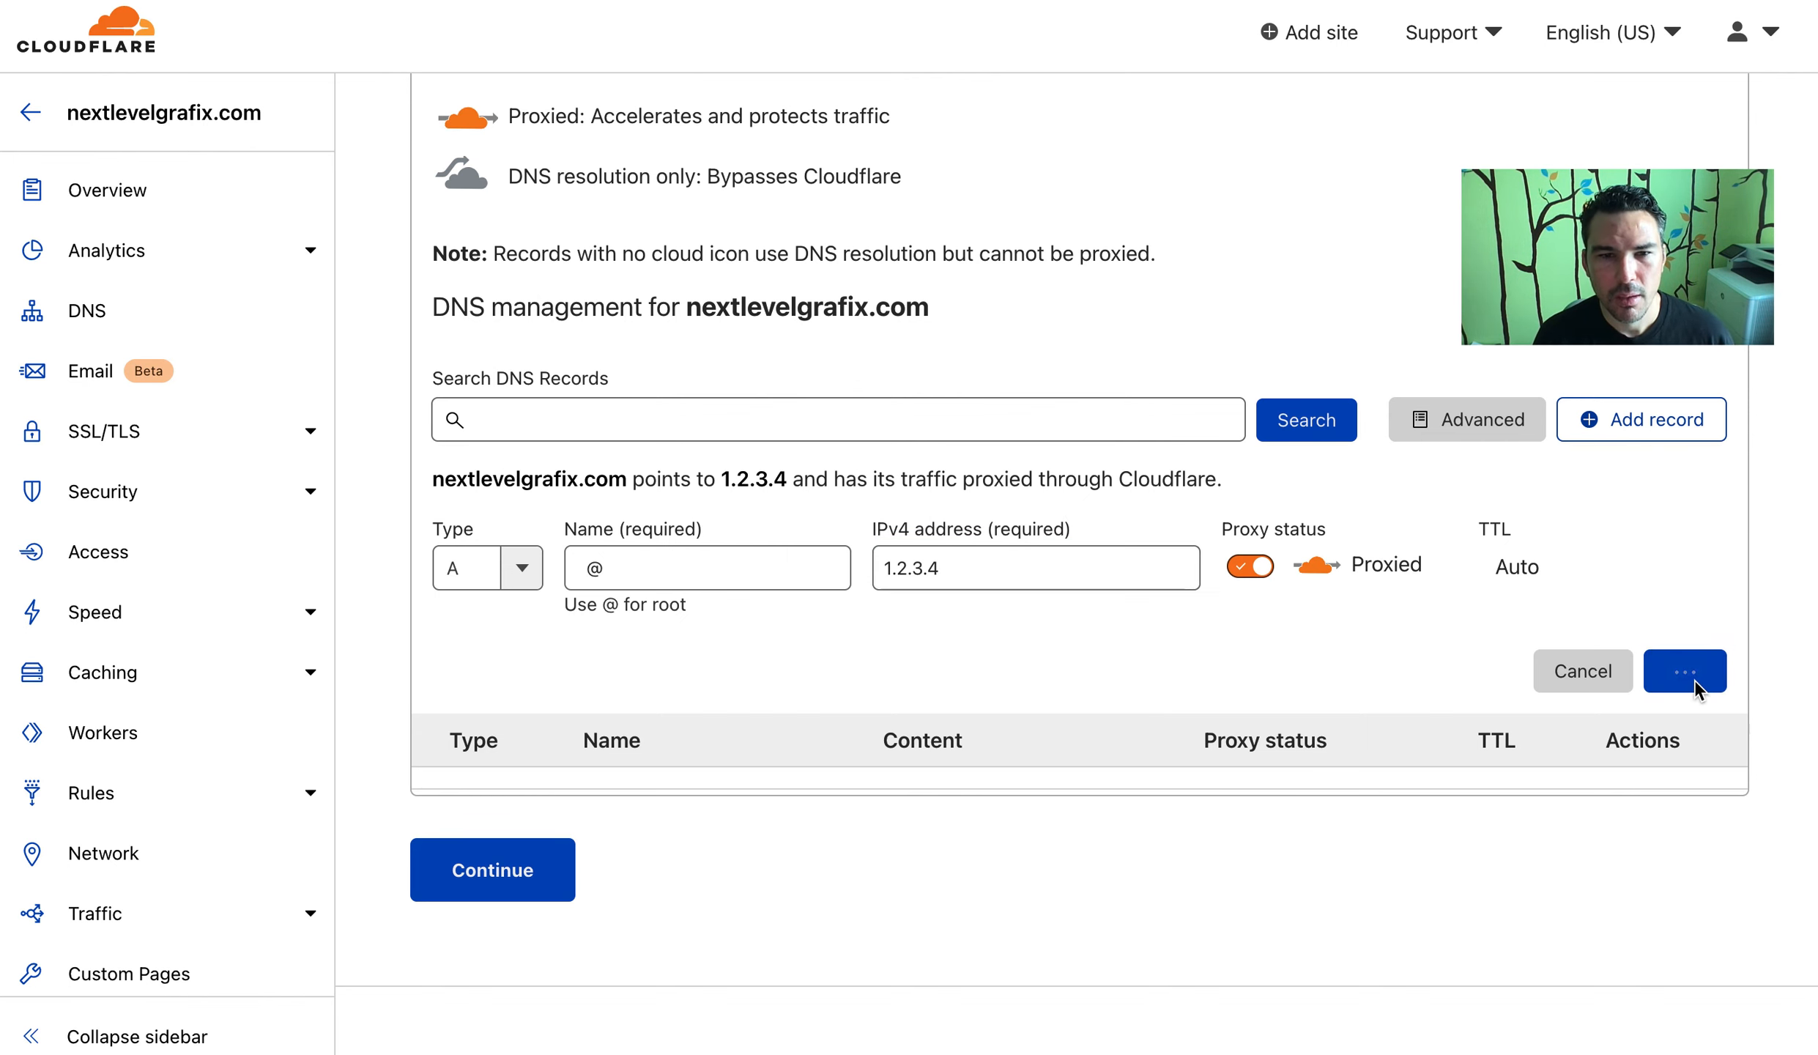
Add a proxied A record for www pointing to 1.2.3.4
left_click(858, 657)
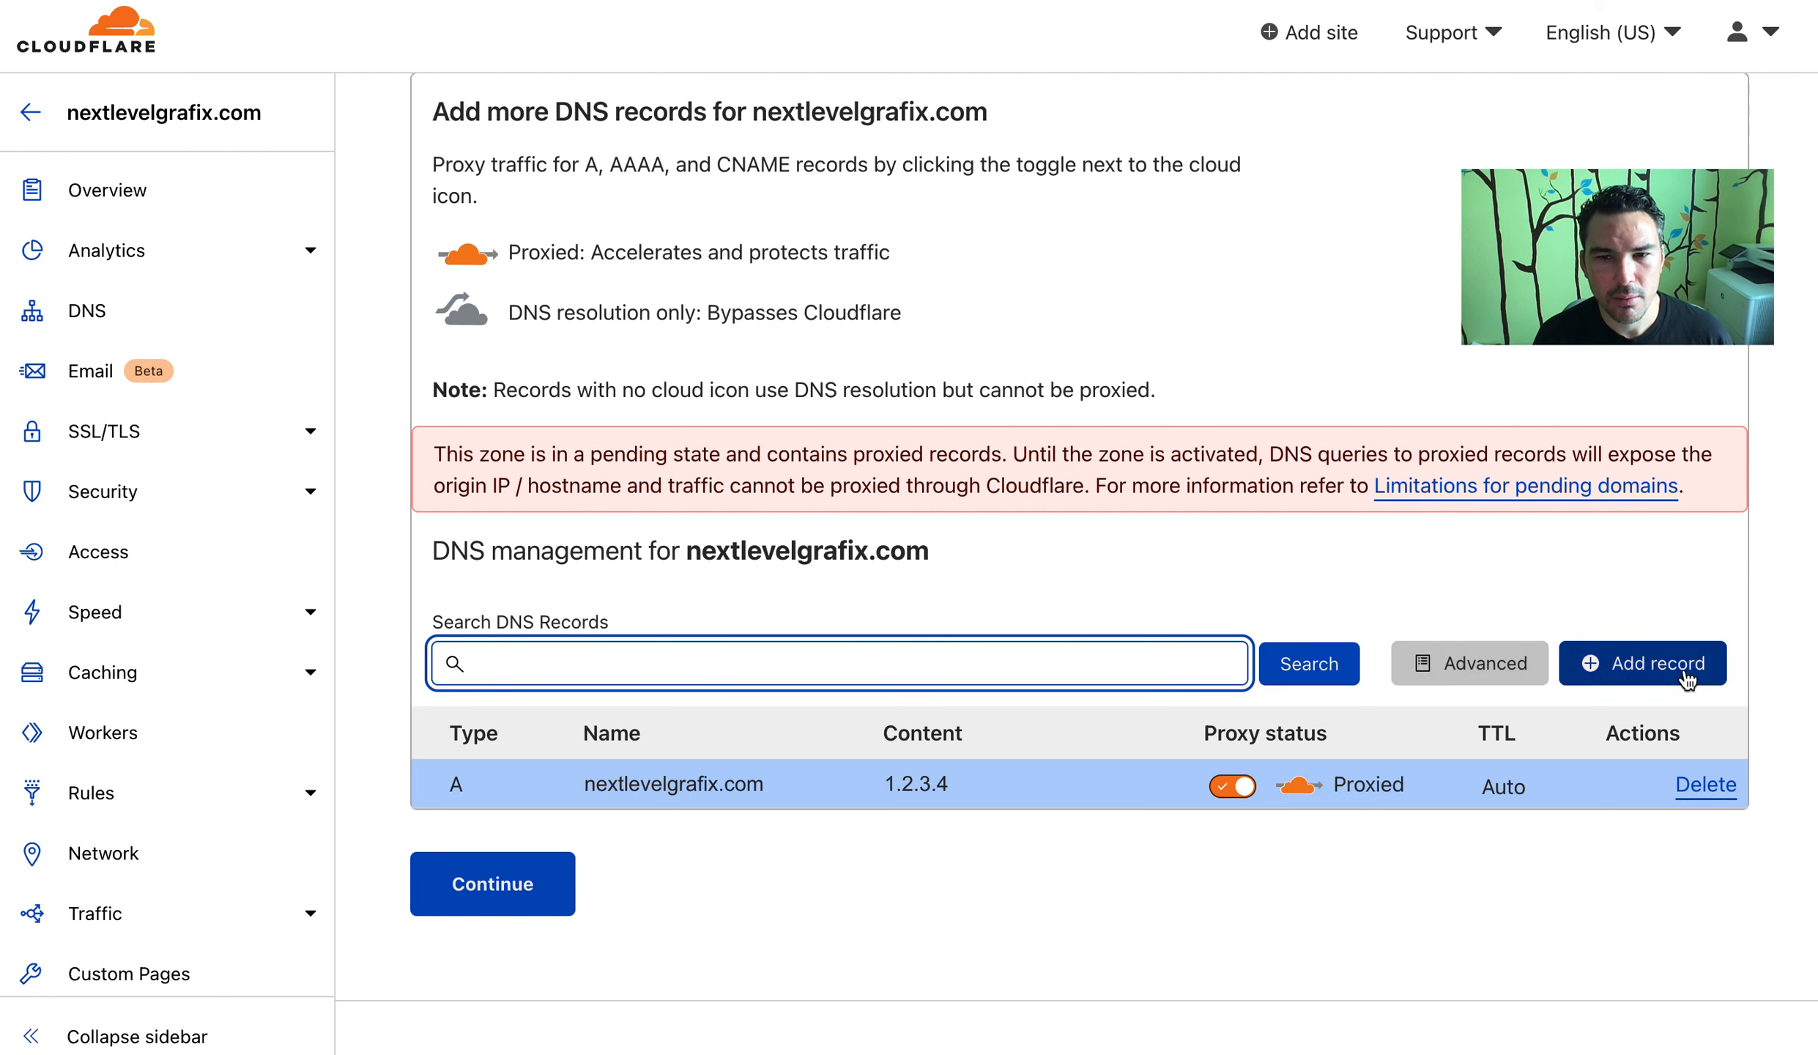
left_click(1582, 668)
type("wwww")
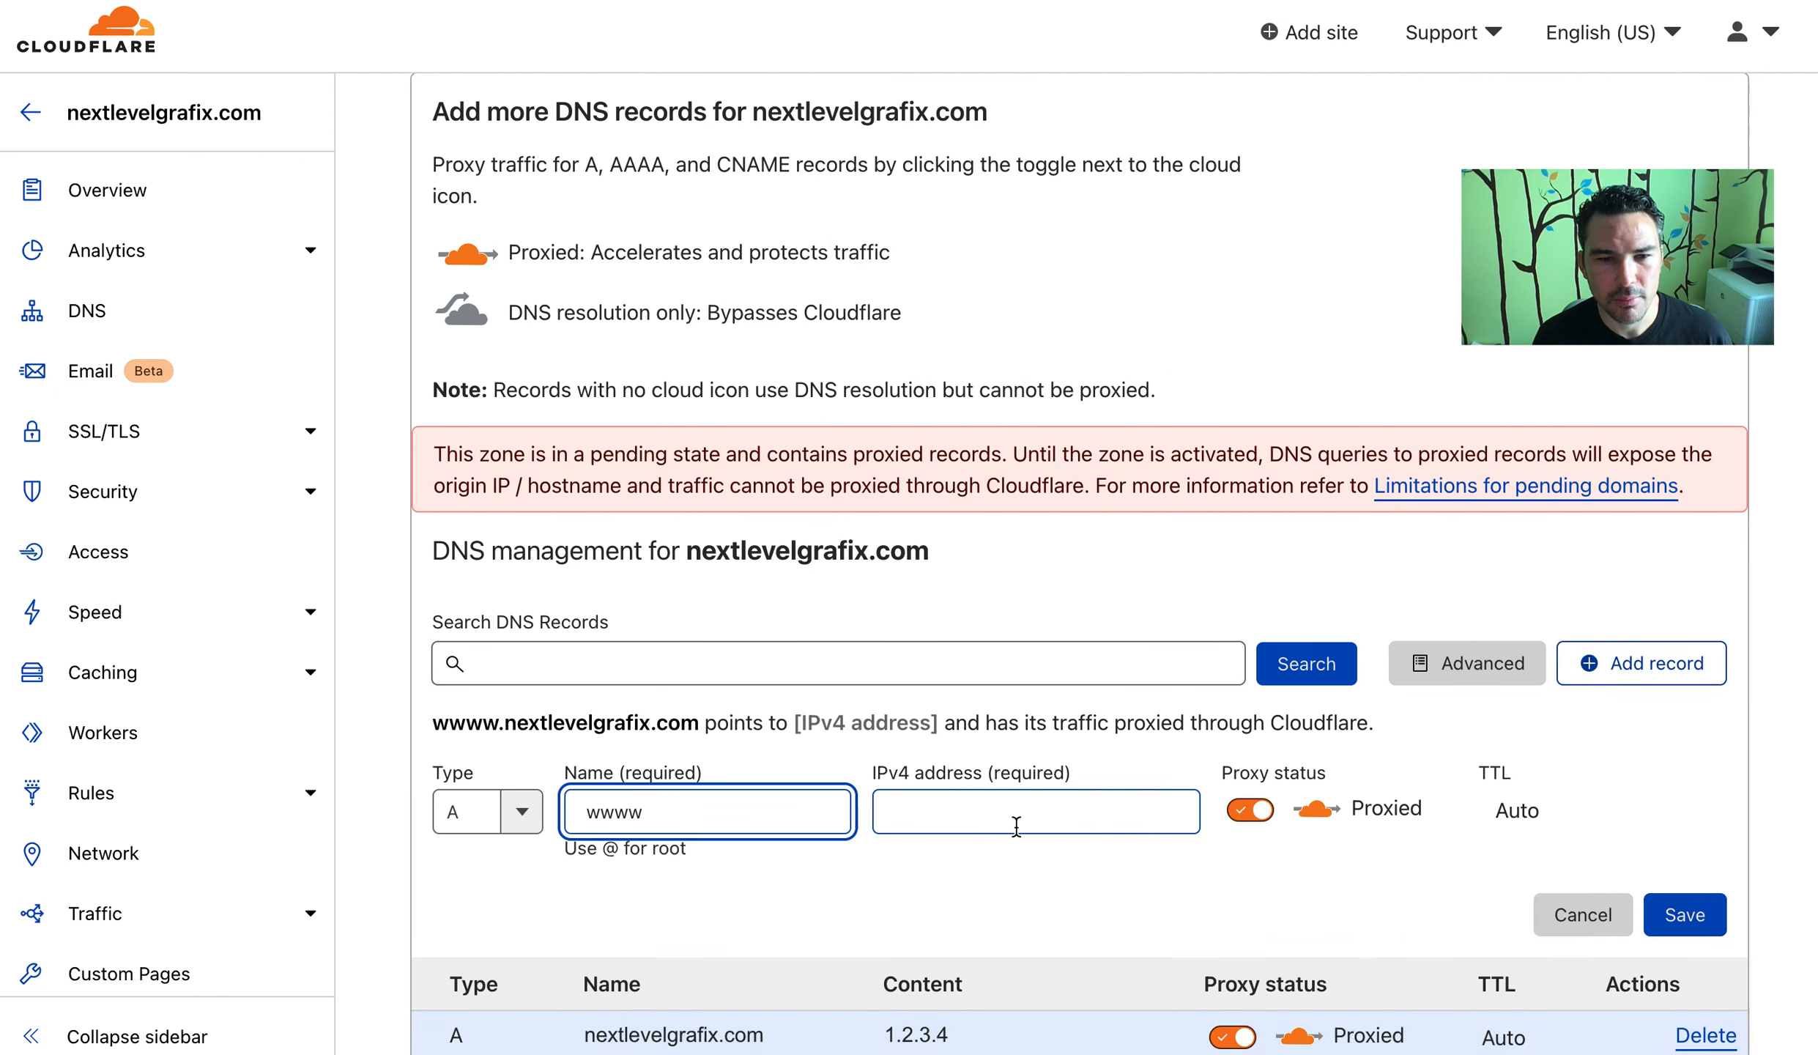
key("BackSpace")
left_click(1017, 827)
type("1.2.3.4")
left_click(1685, 914)
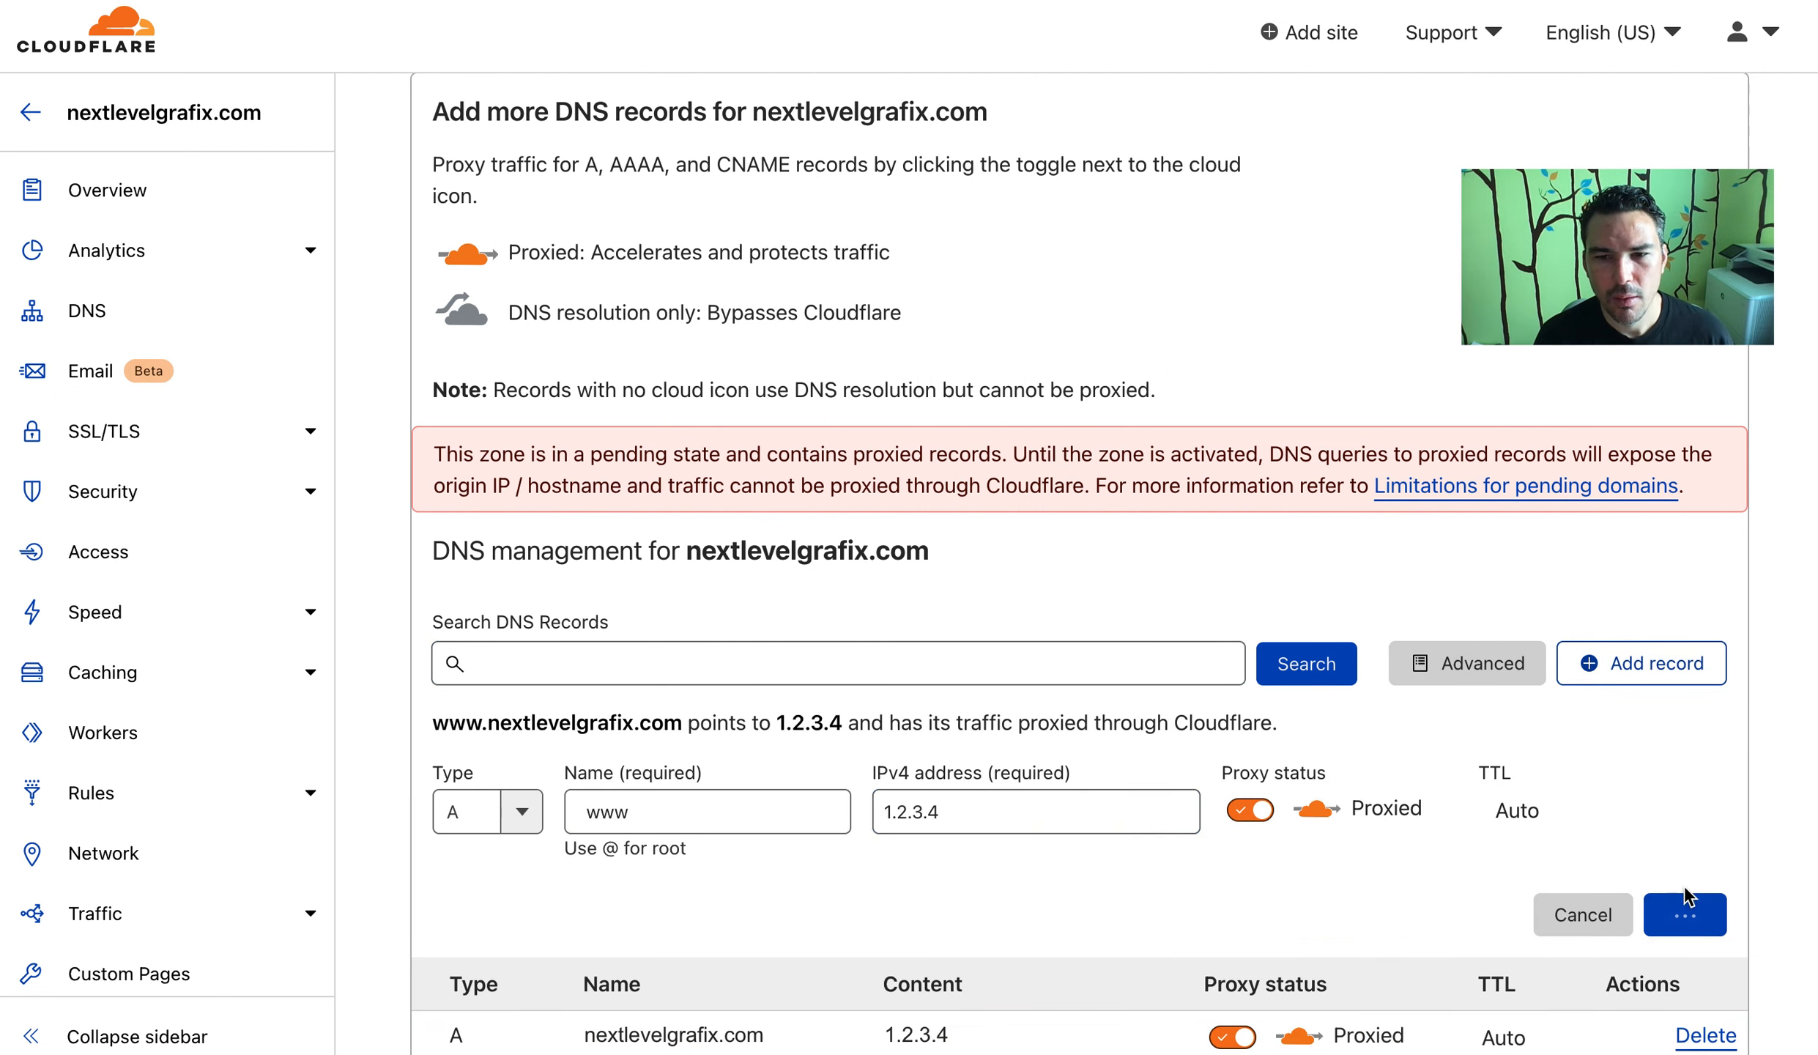
scroll(1172, 527, "down", 4)
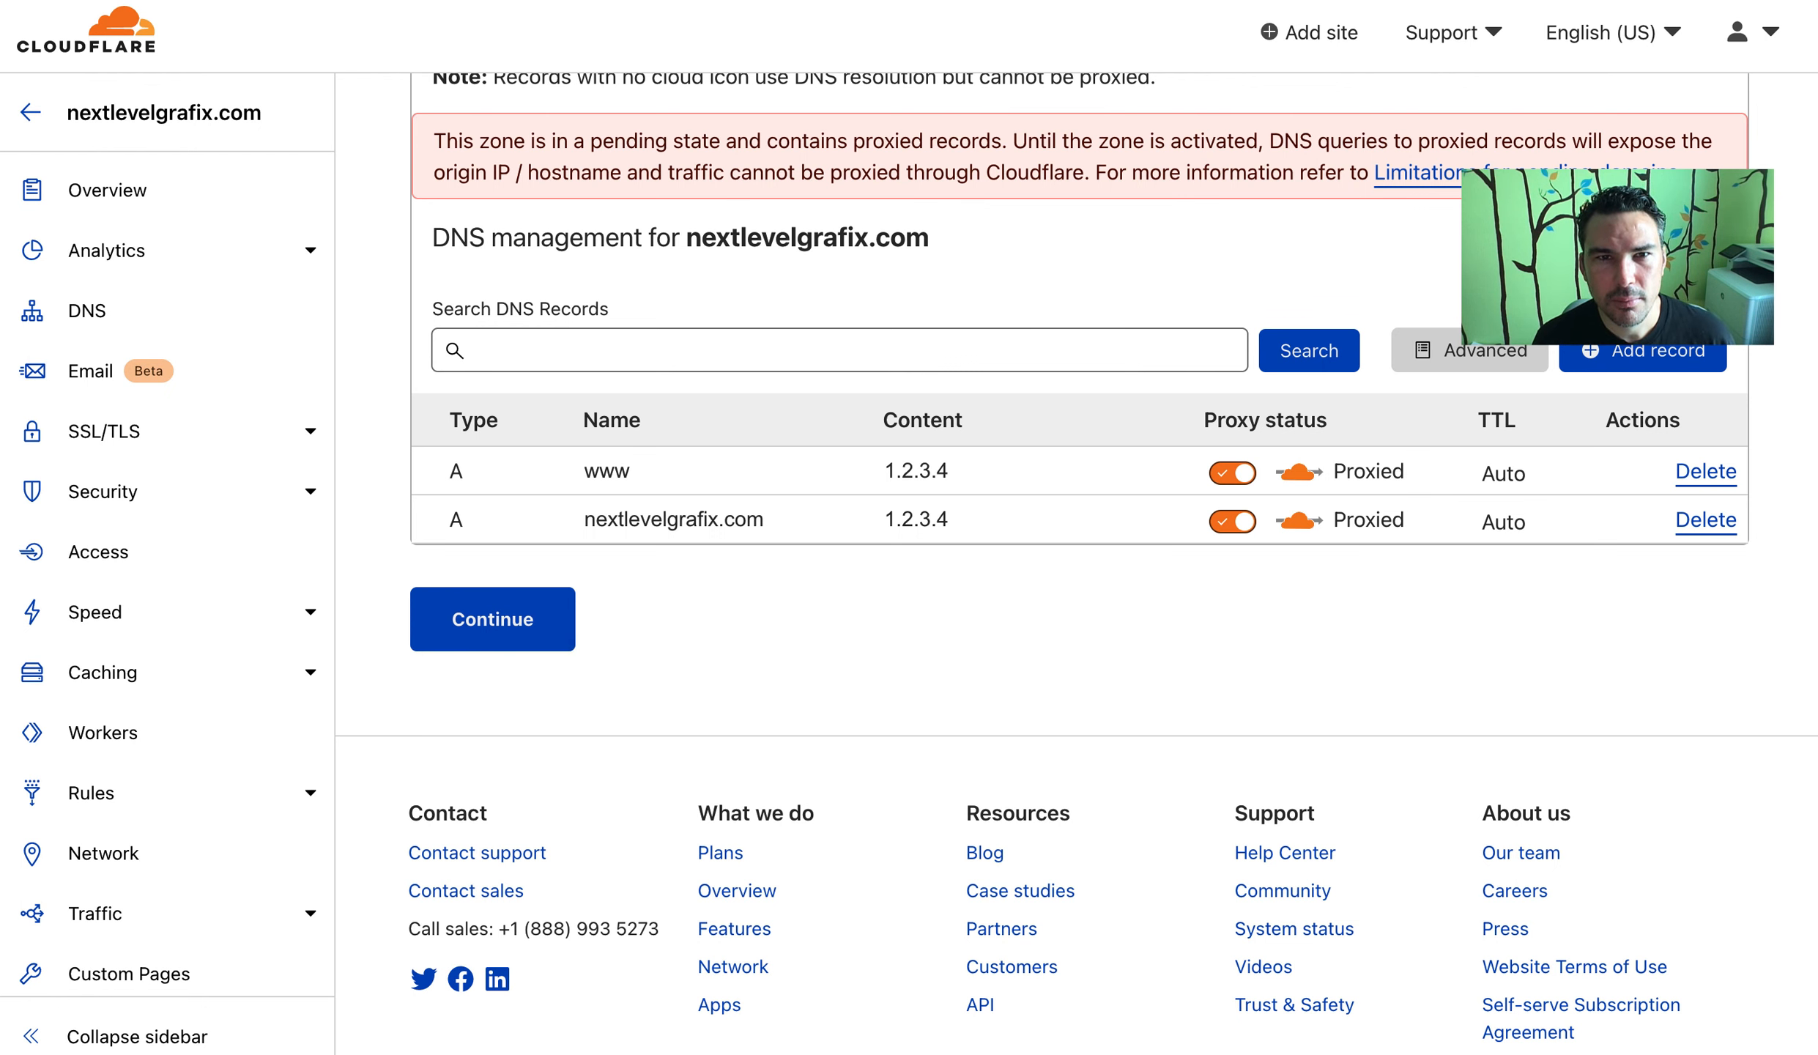
Finish the DNS record review and continue to the nameserver instructions
left_click(854, 0)
left_click(1216, 9)
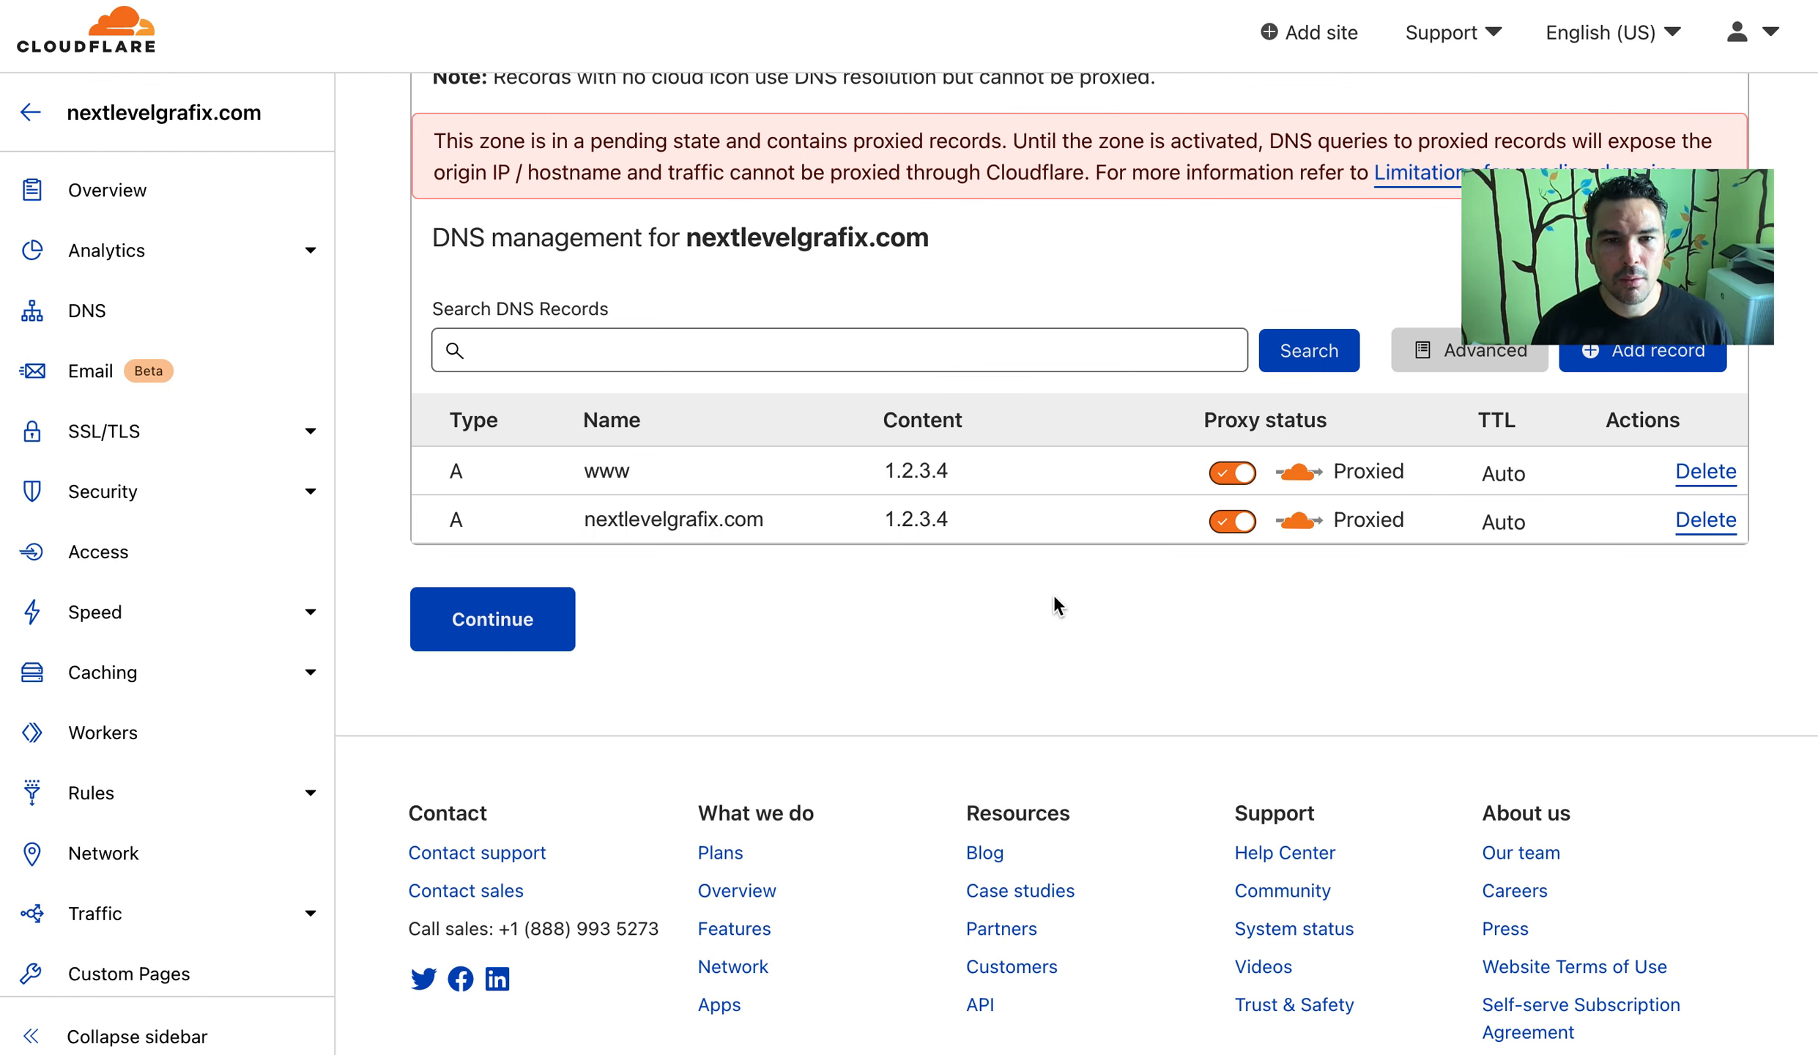
left_click(551, 632)
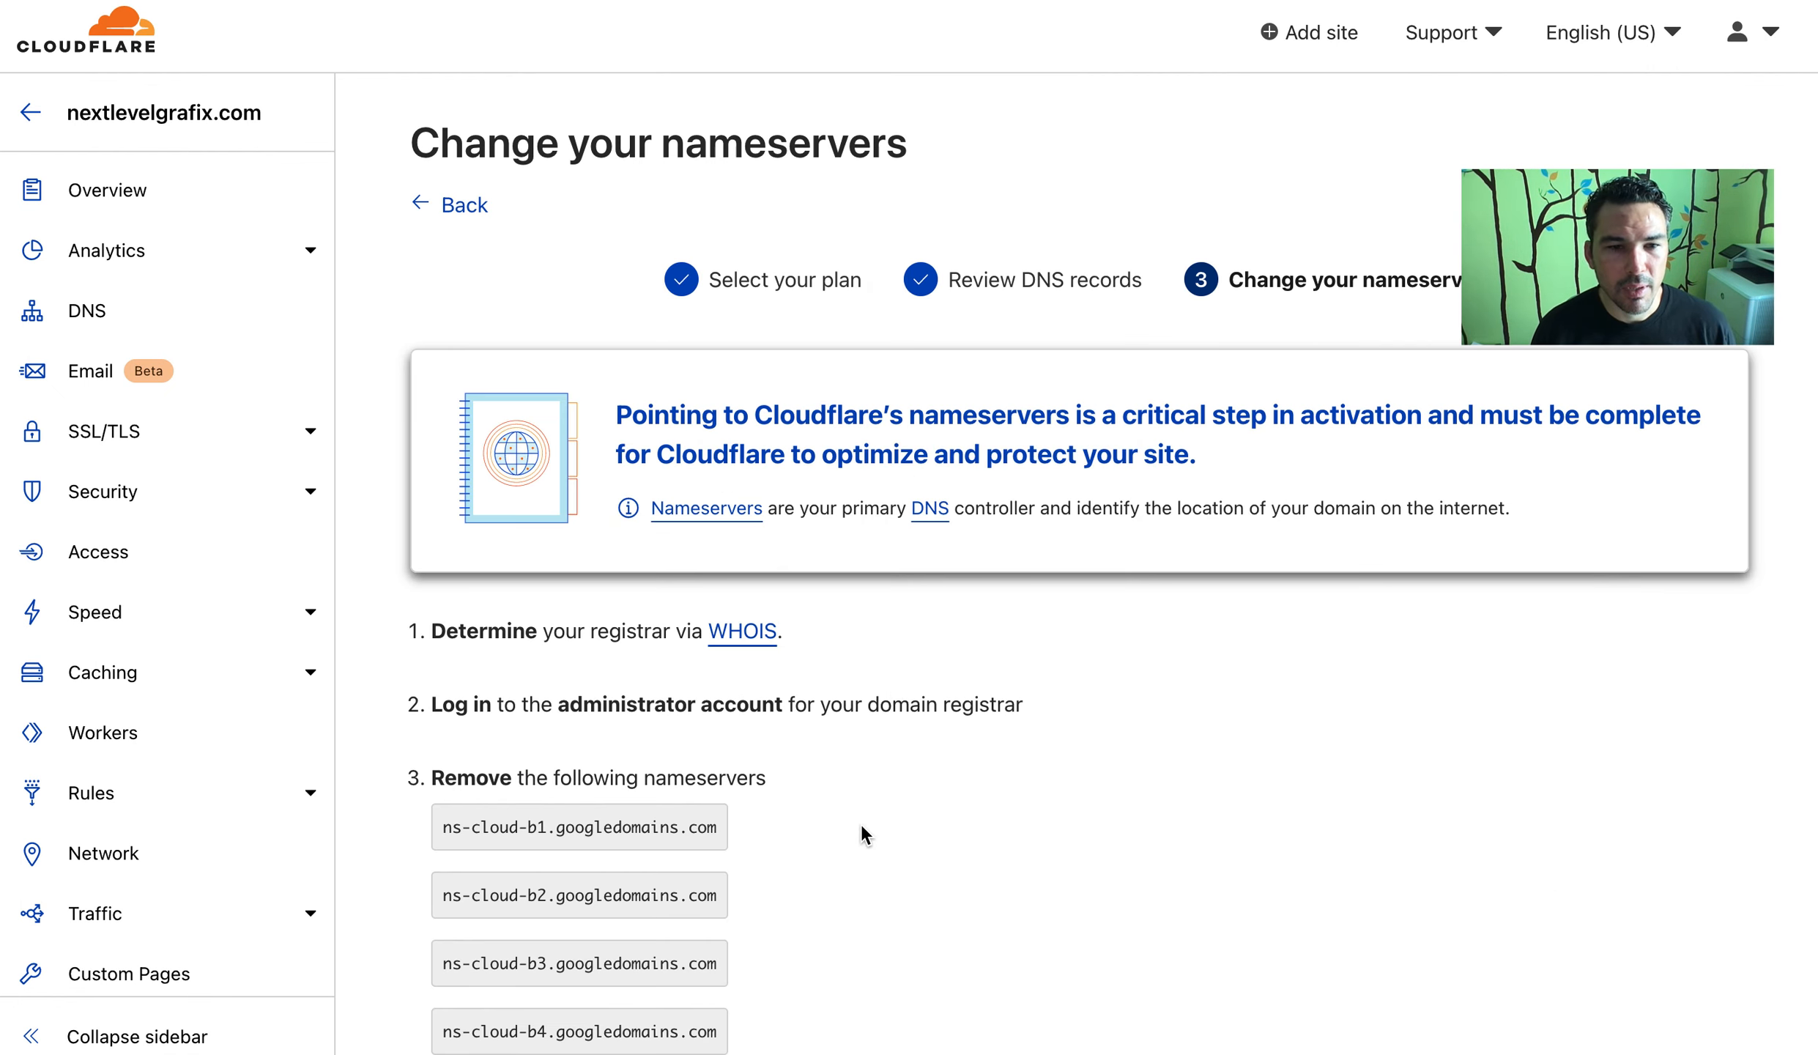
scroll(860, 822, "down", 5)
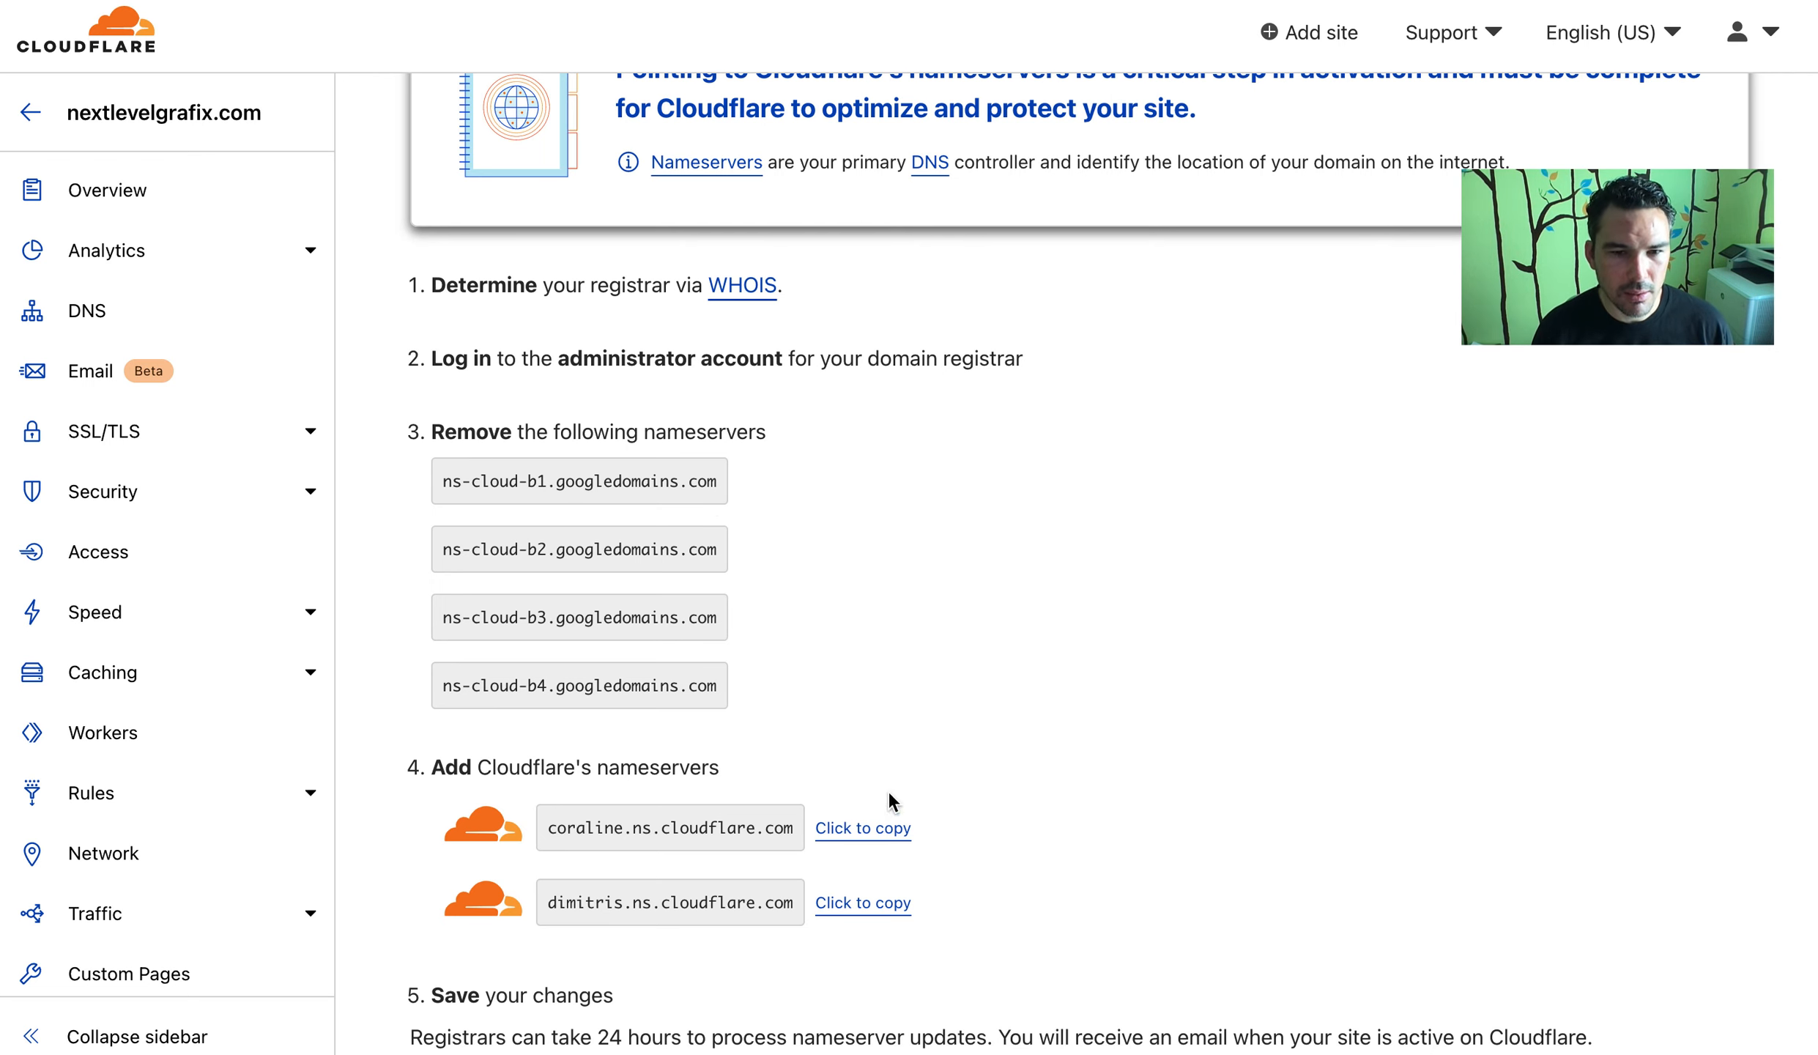
scroll(863, 521, "up", 1)
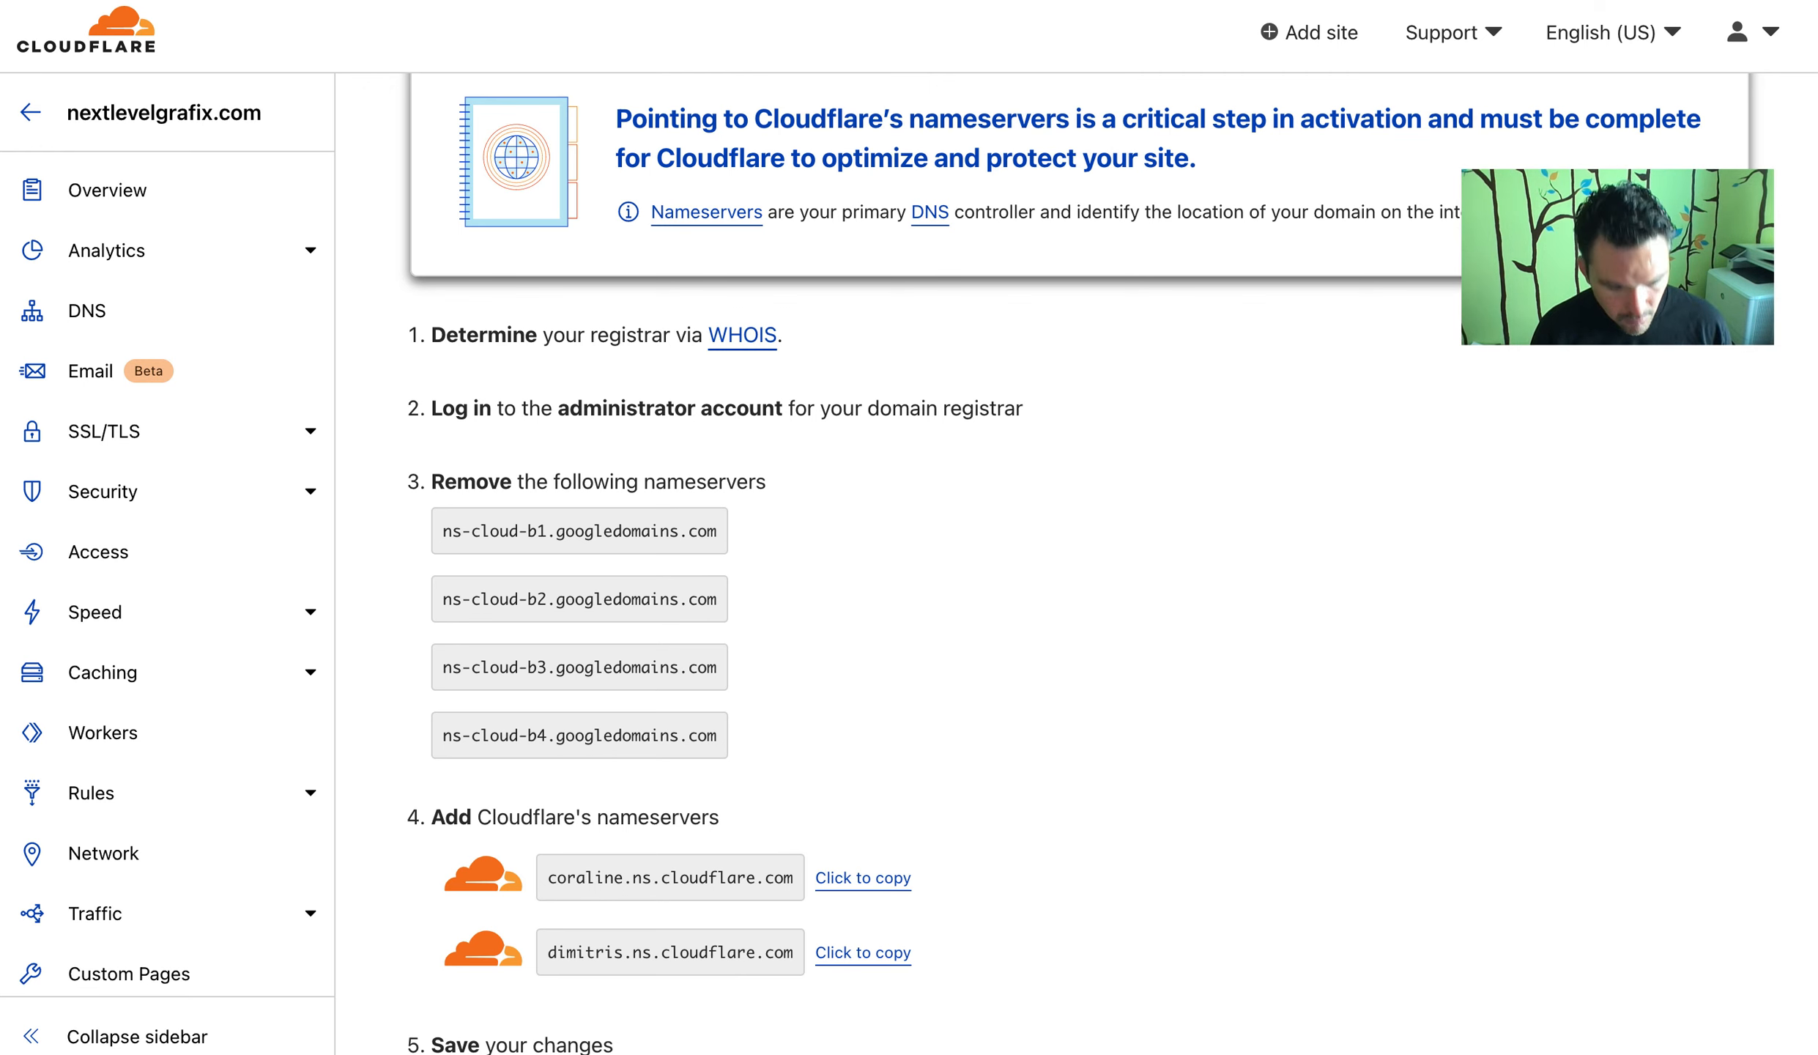
Read the registrar nameserver update note and confirm the nameservers were changed
left_click(856, 0)
left_click(936, 45)
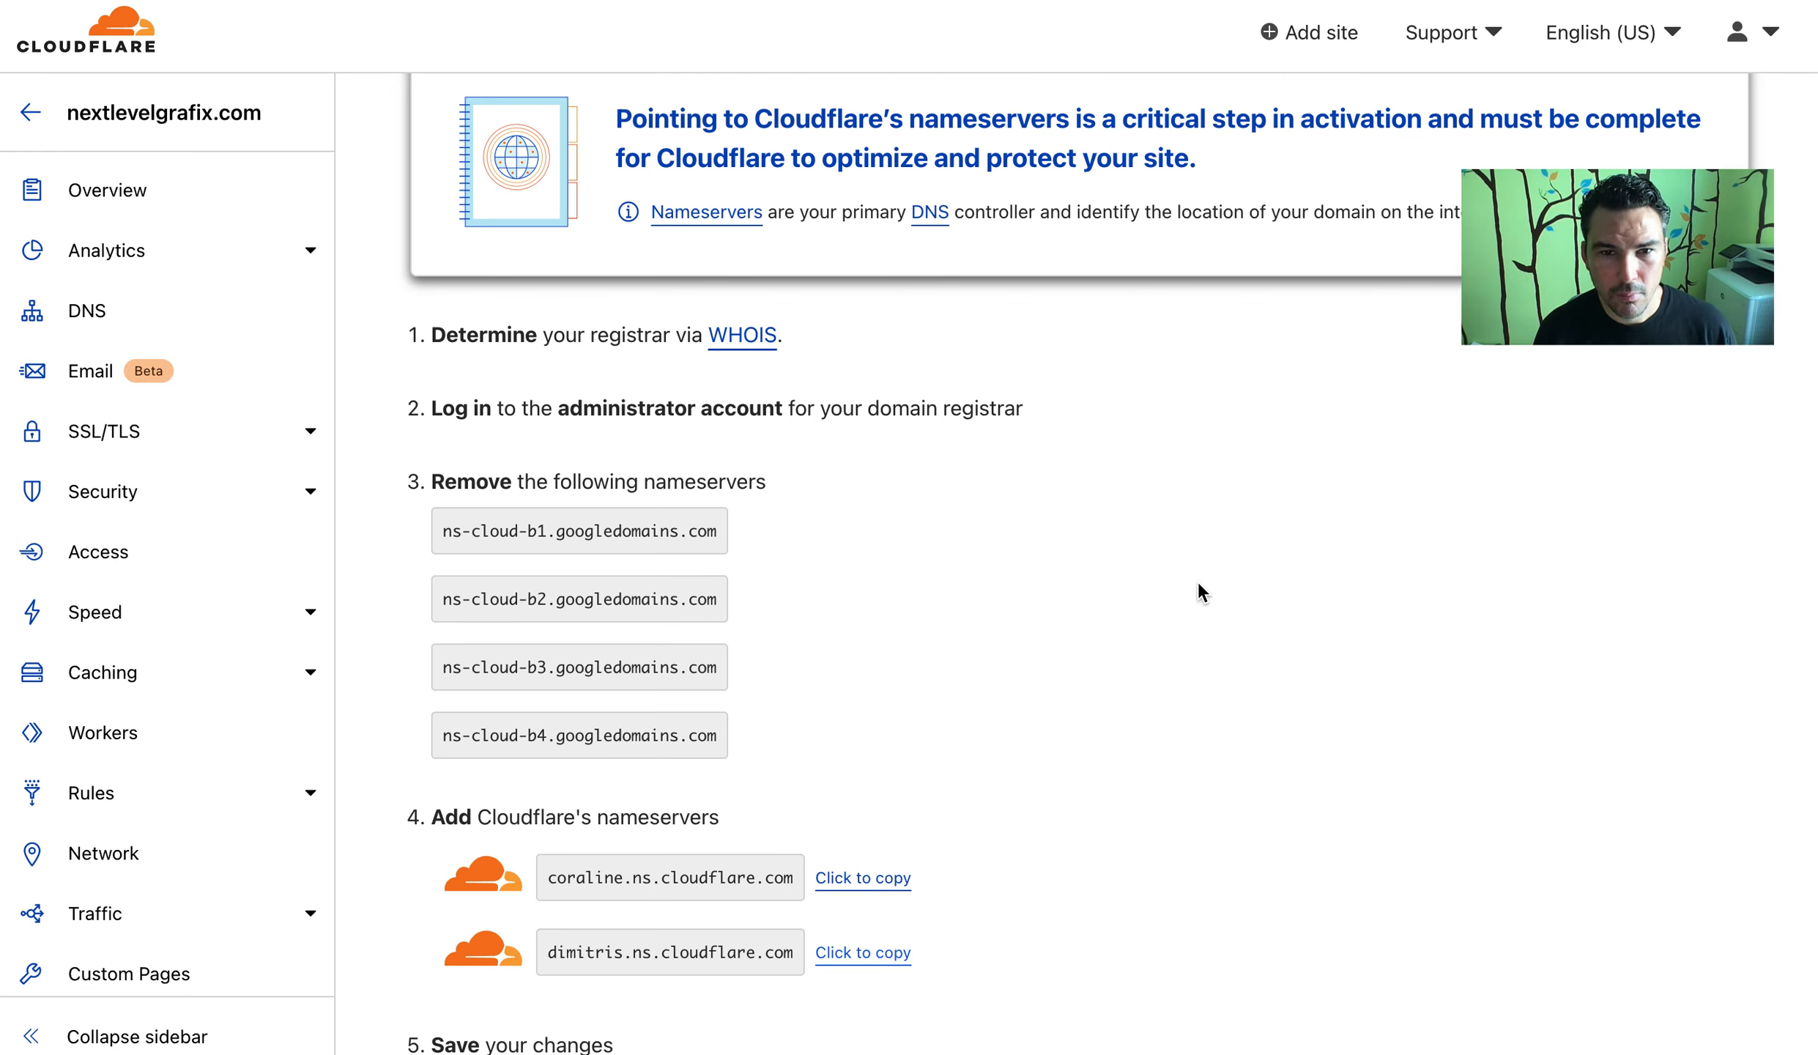
scroll(1197, 581, "down", 3)
scroll(1198, 581, "down", 2)
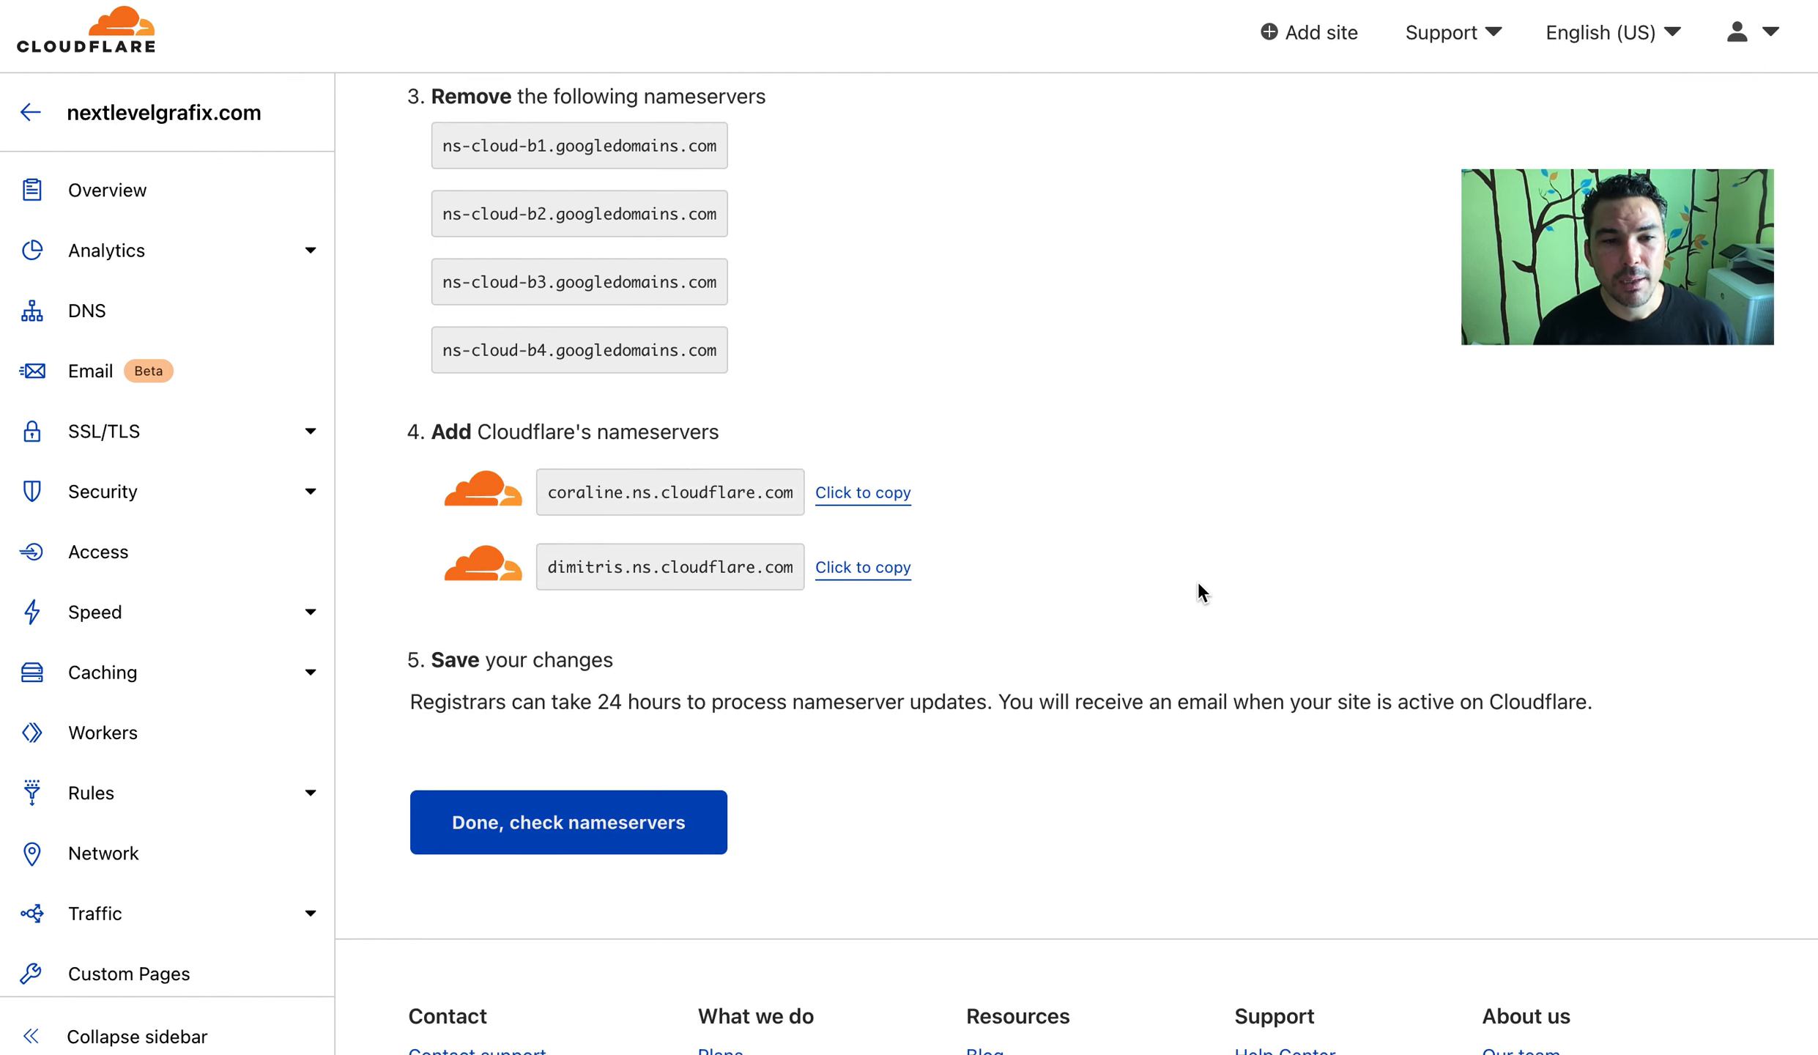
left_click_drag(423, 671, 957, 675)
left_click(933, 716)
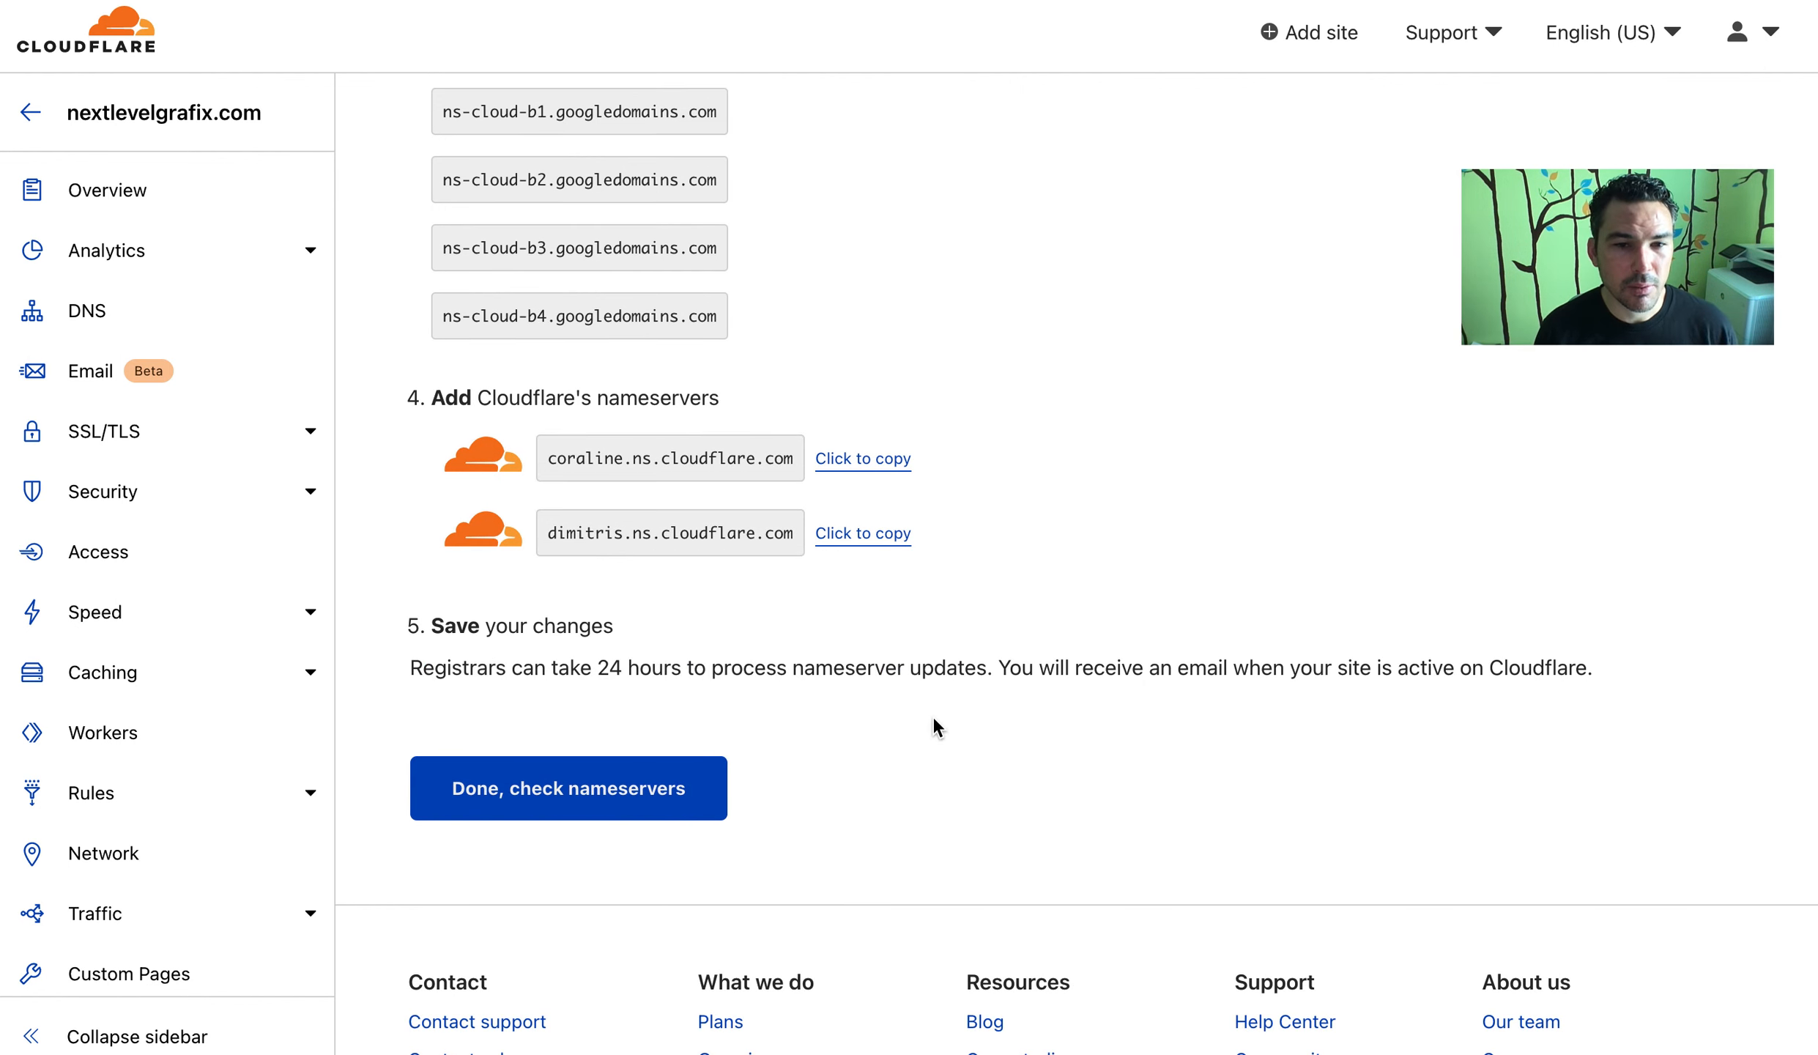
left_click(641, 786)
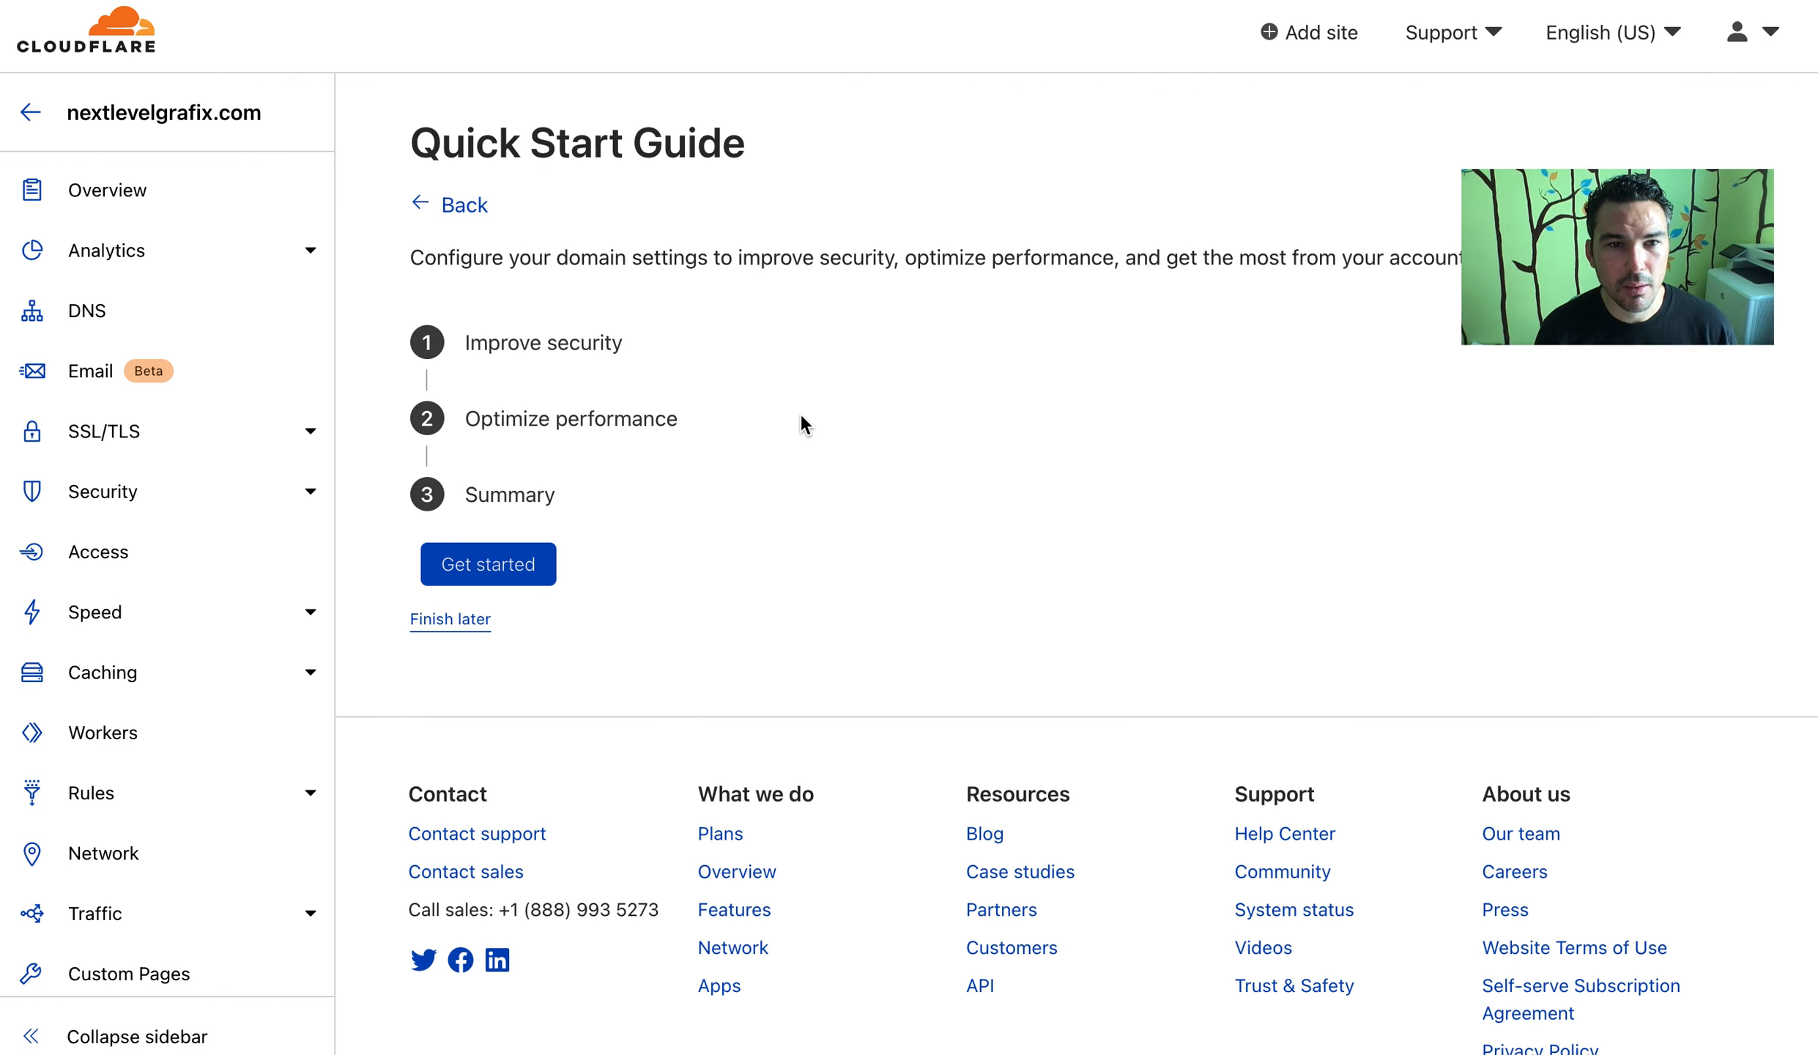
Complete the Quick Start Guide: HTTPS Rewrites kept, Always Use HTTPS on, Auto Minify off, Brotli on
left_click(507, 578)
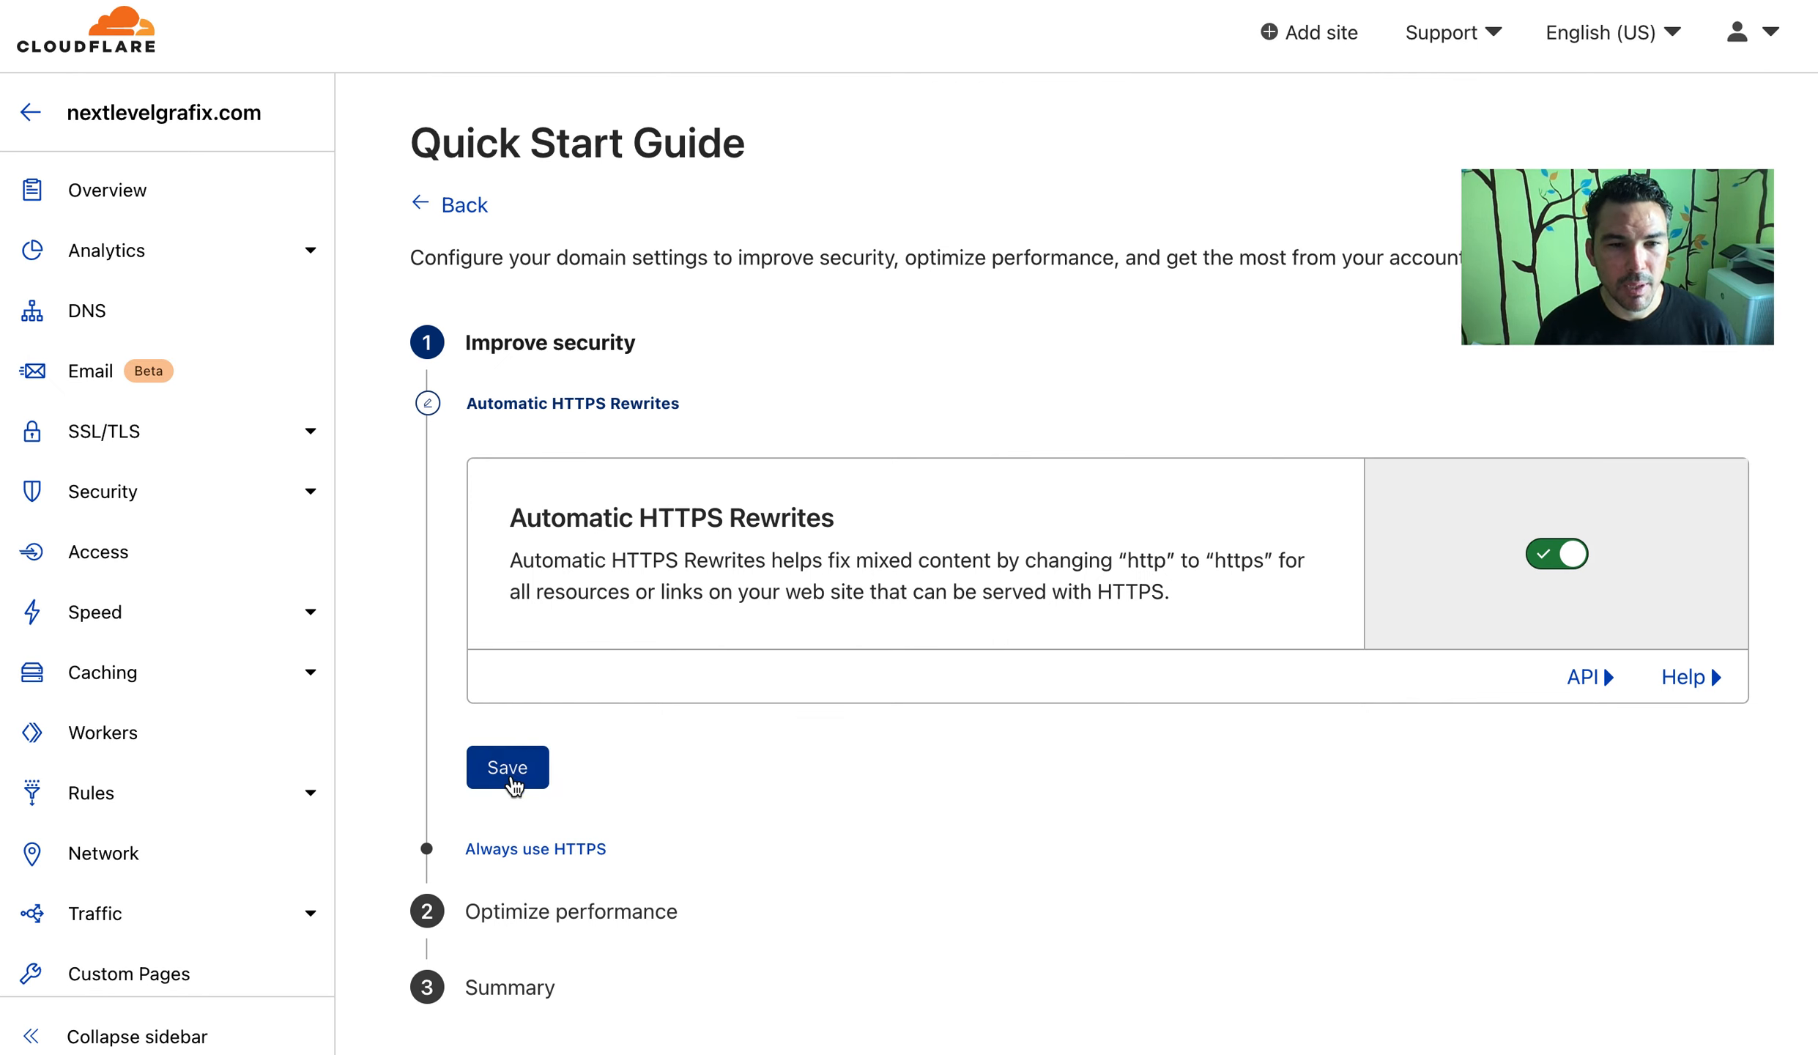
left_click(515, 785)
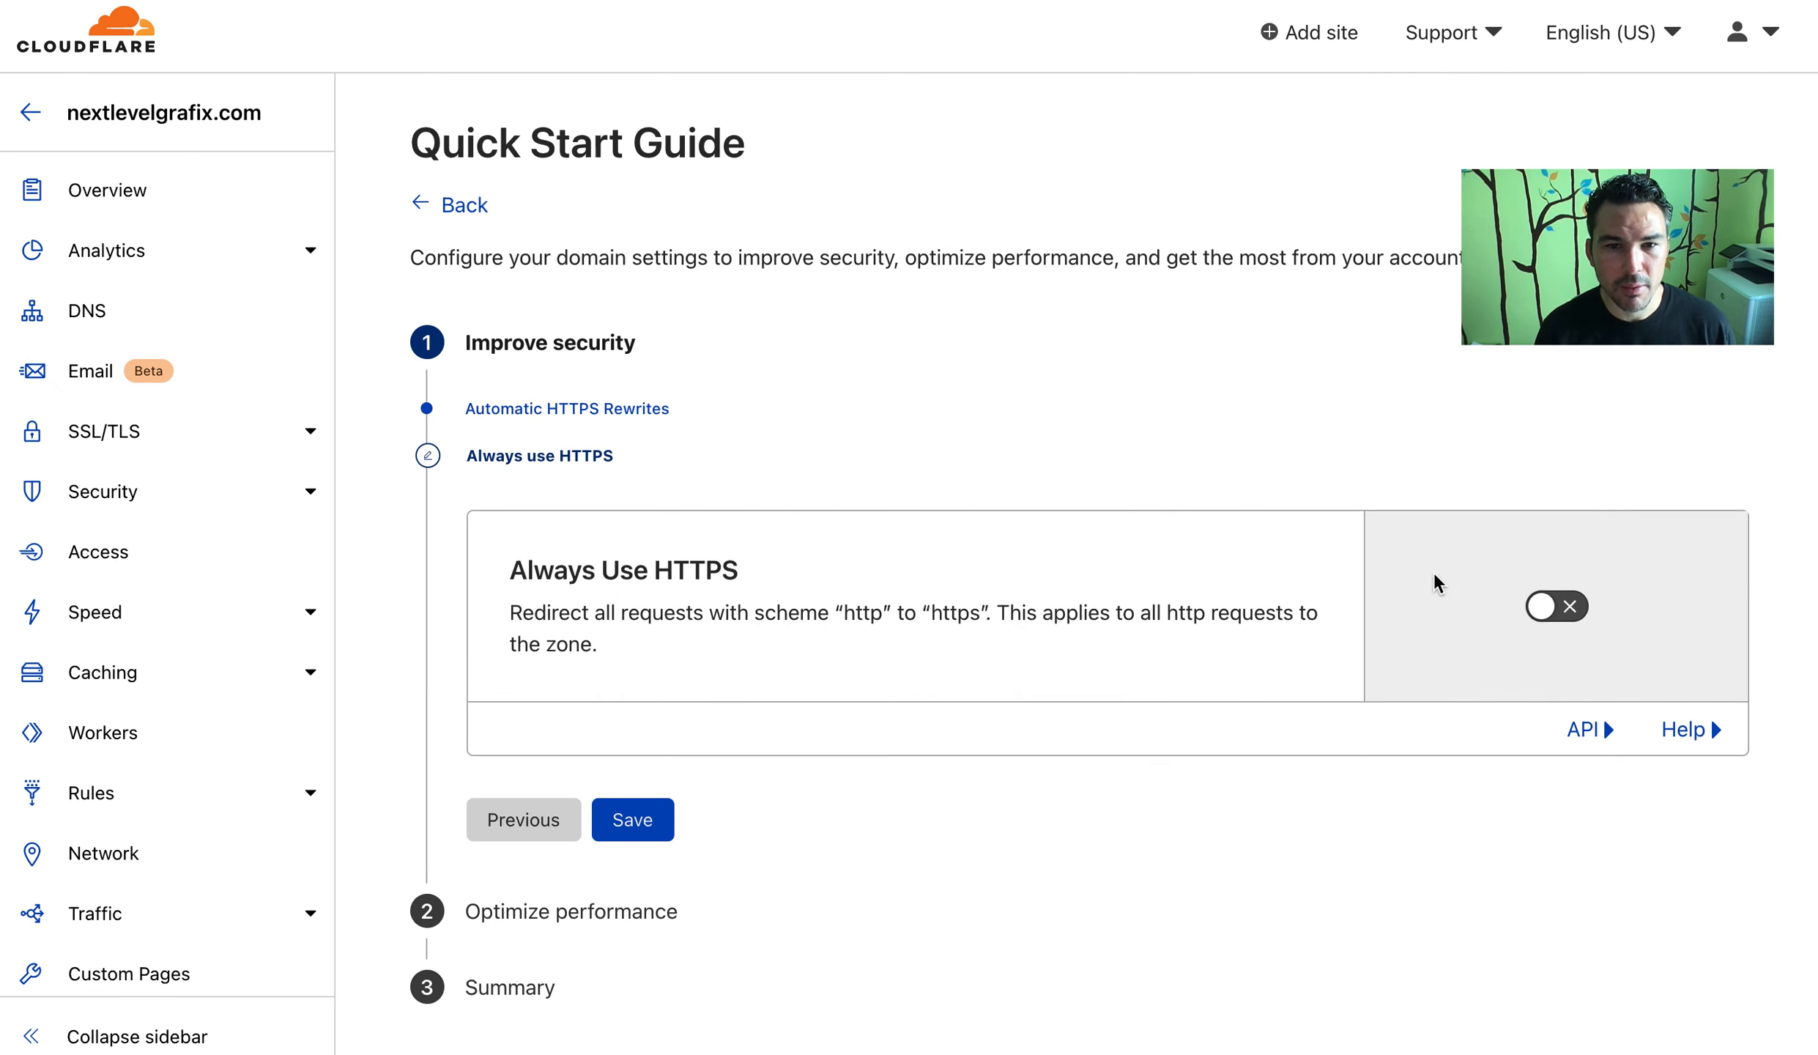
left_click(1550, 606)
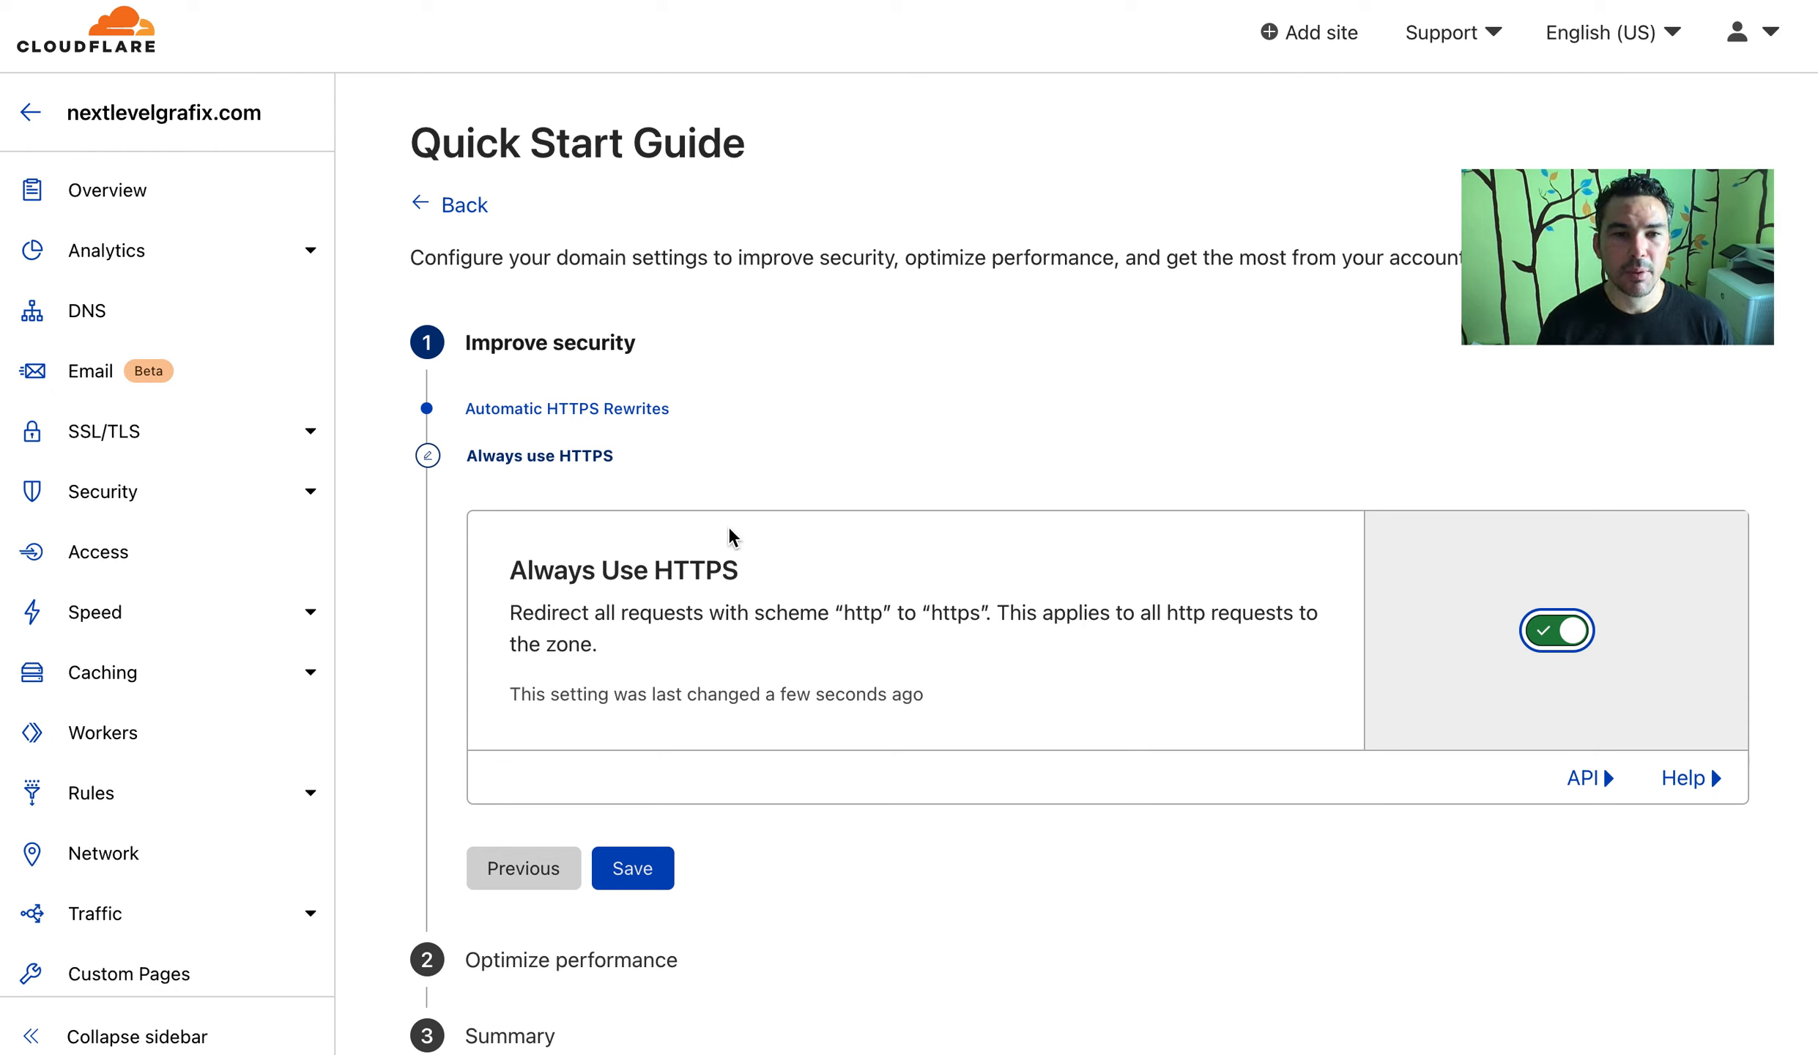
left_click(637, 867)
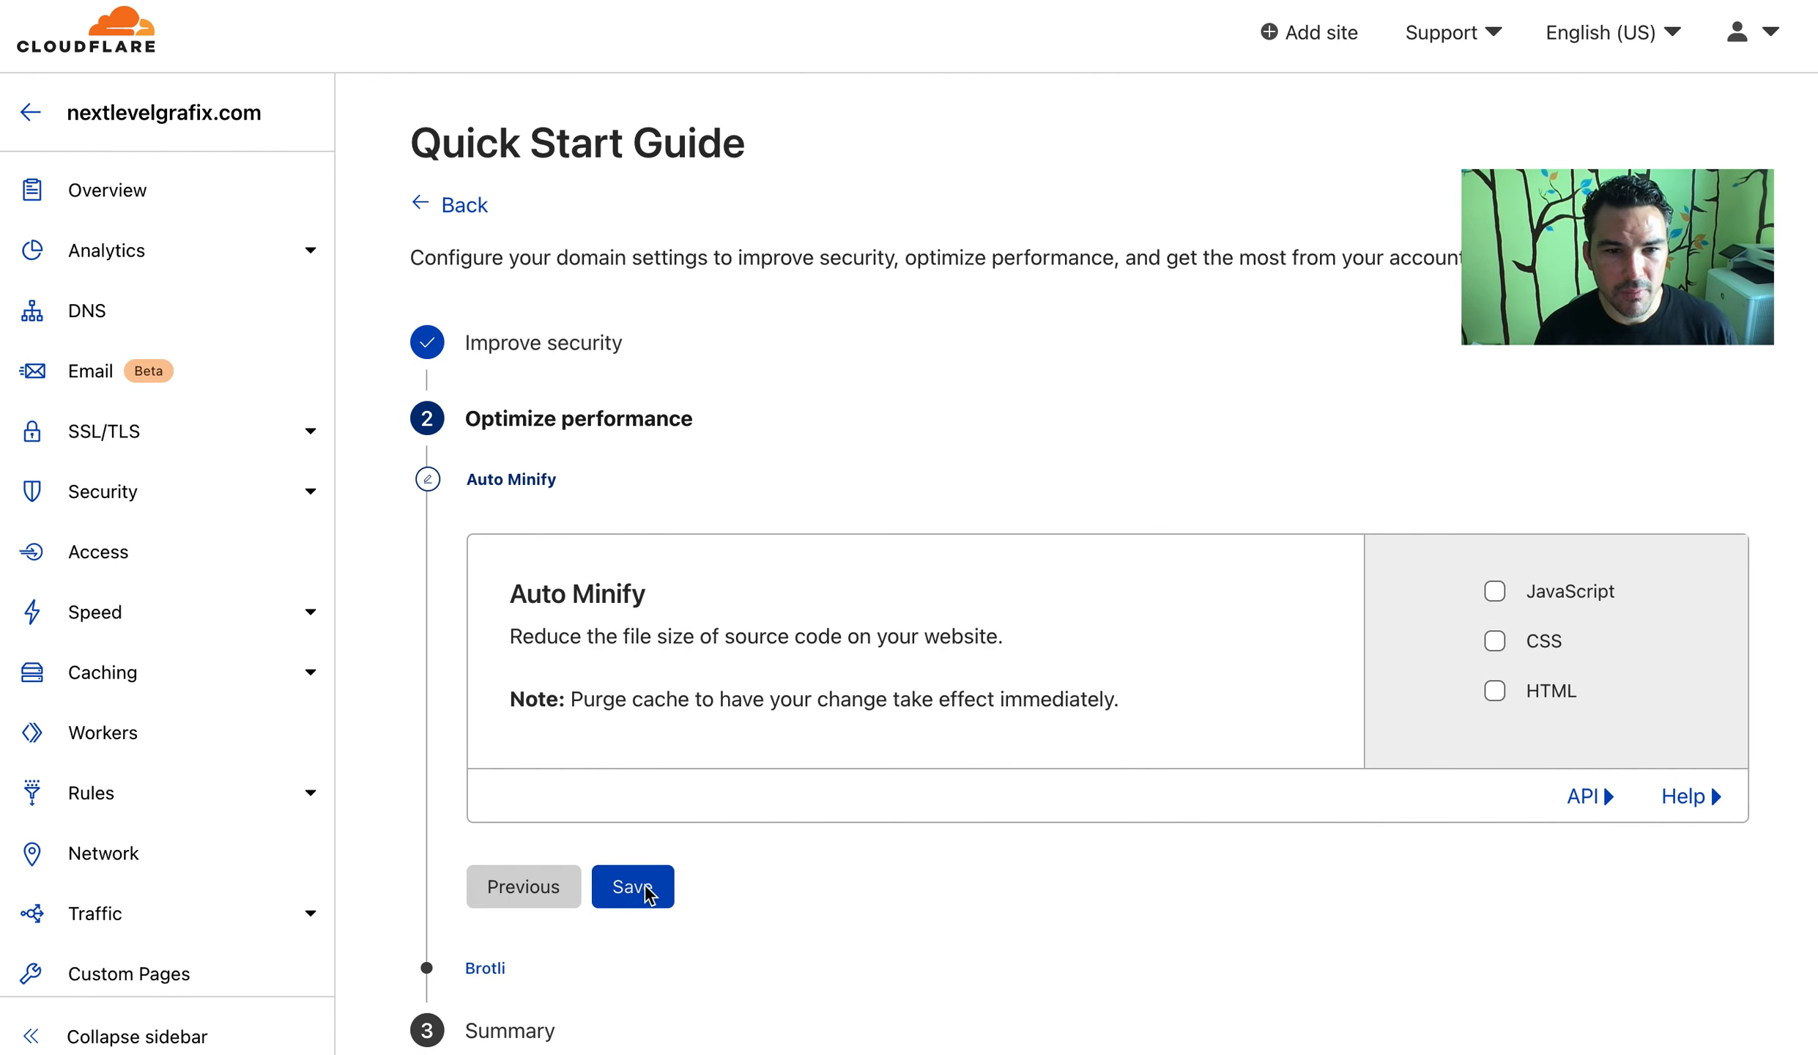
left_click(626, 886)
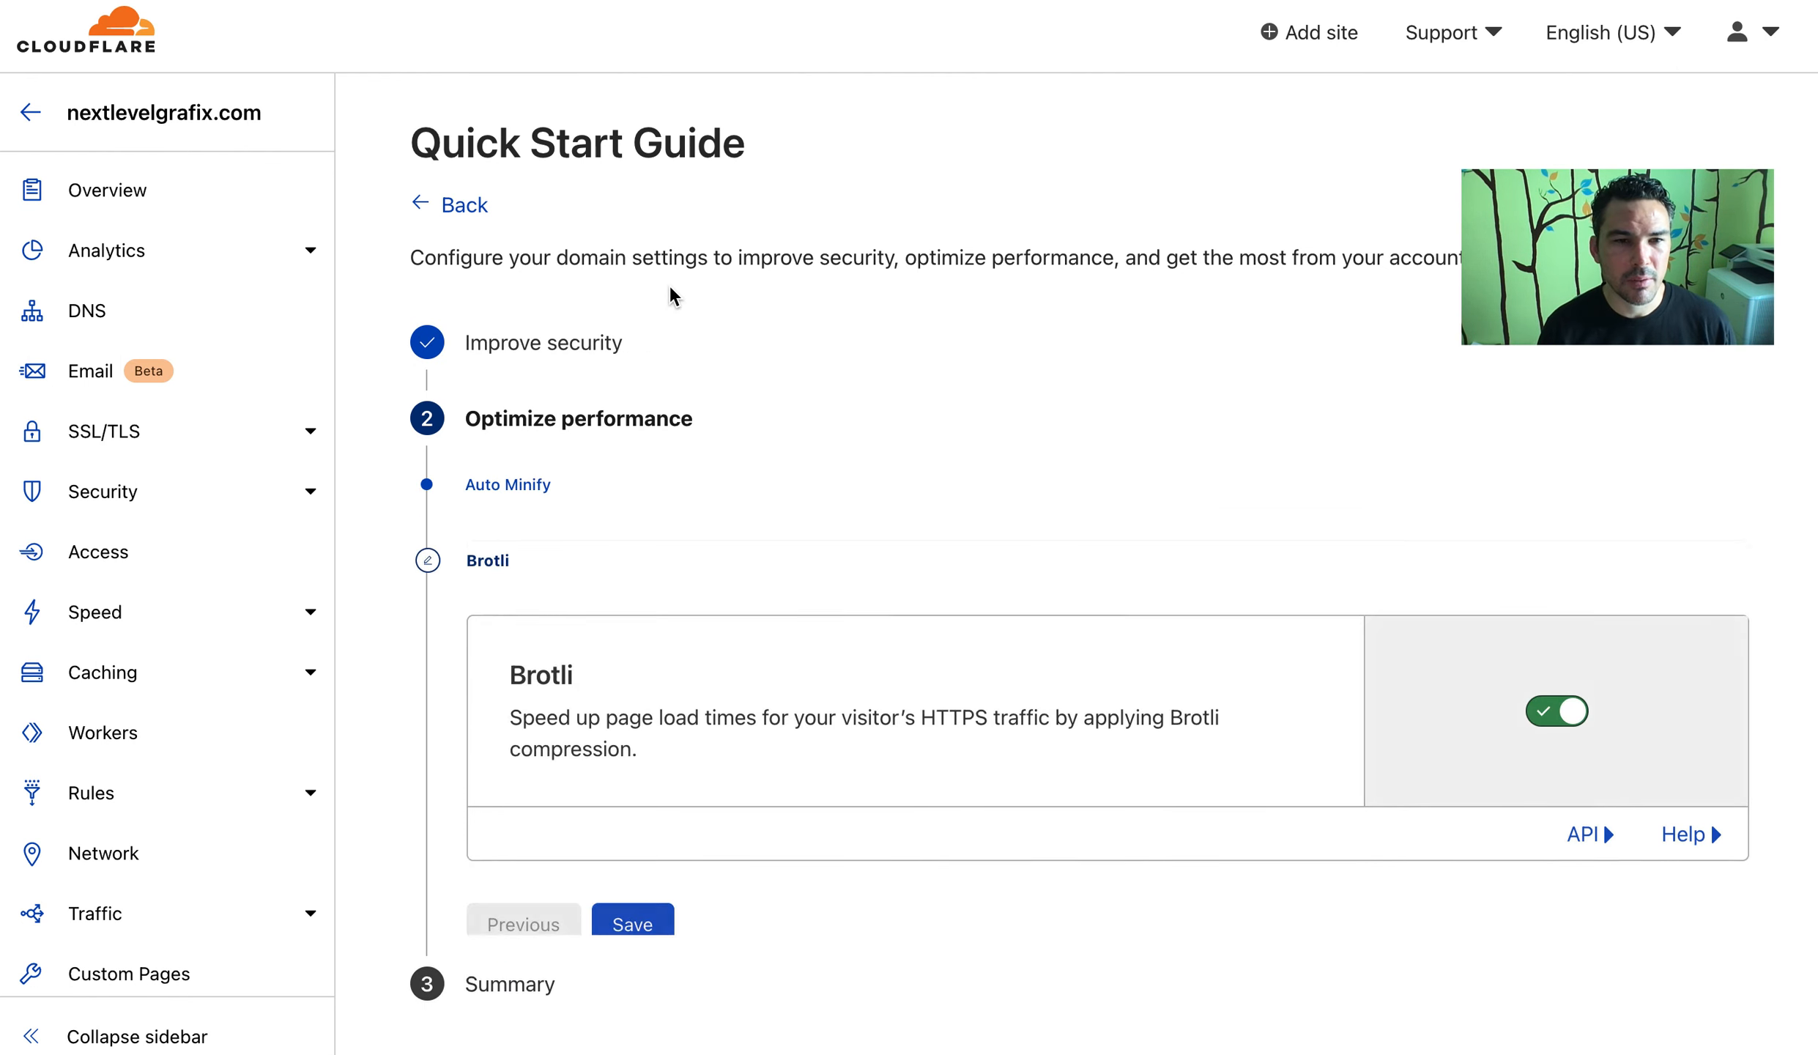
left_click(622, 889)
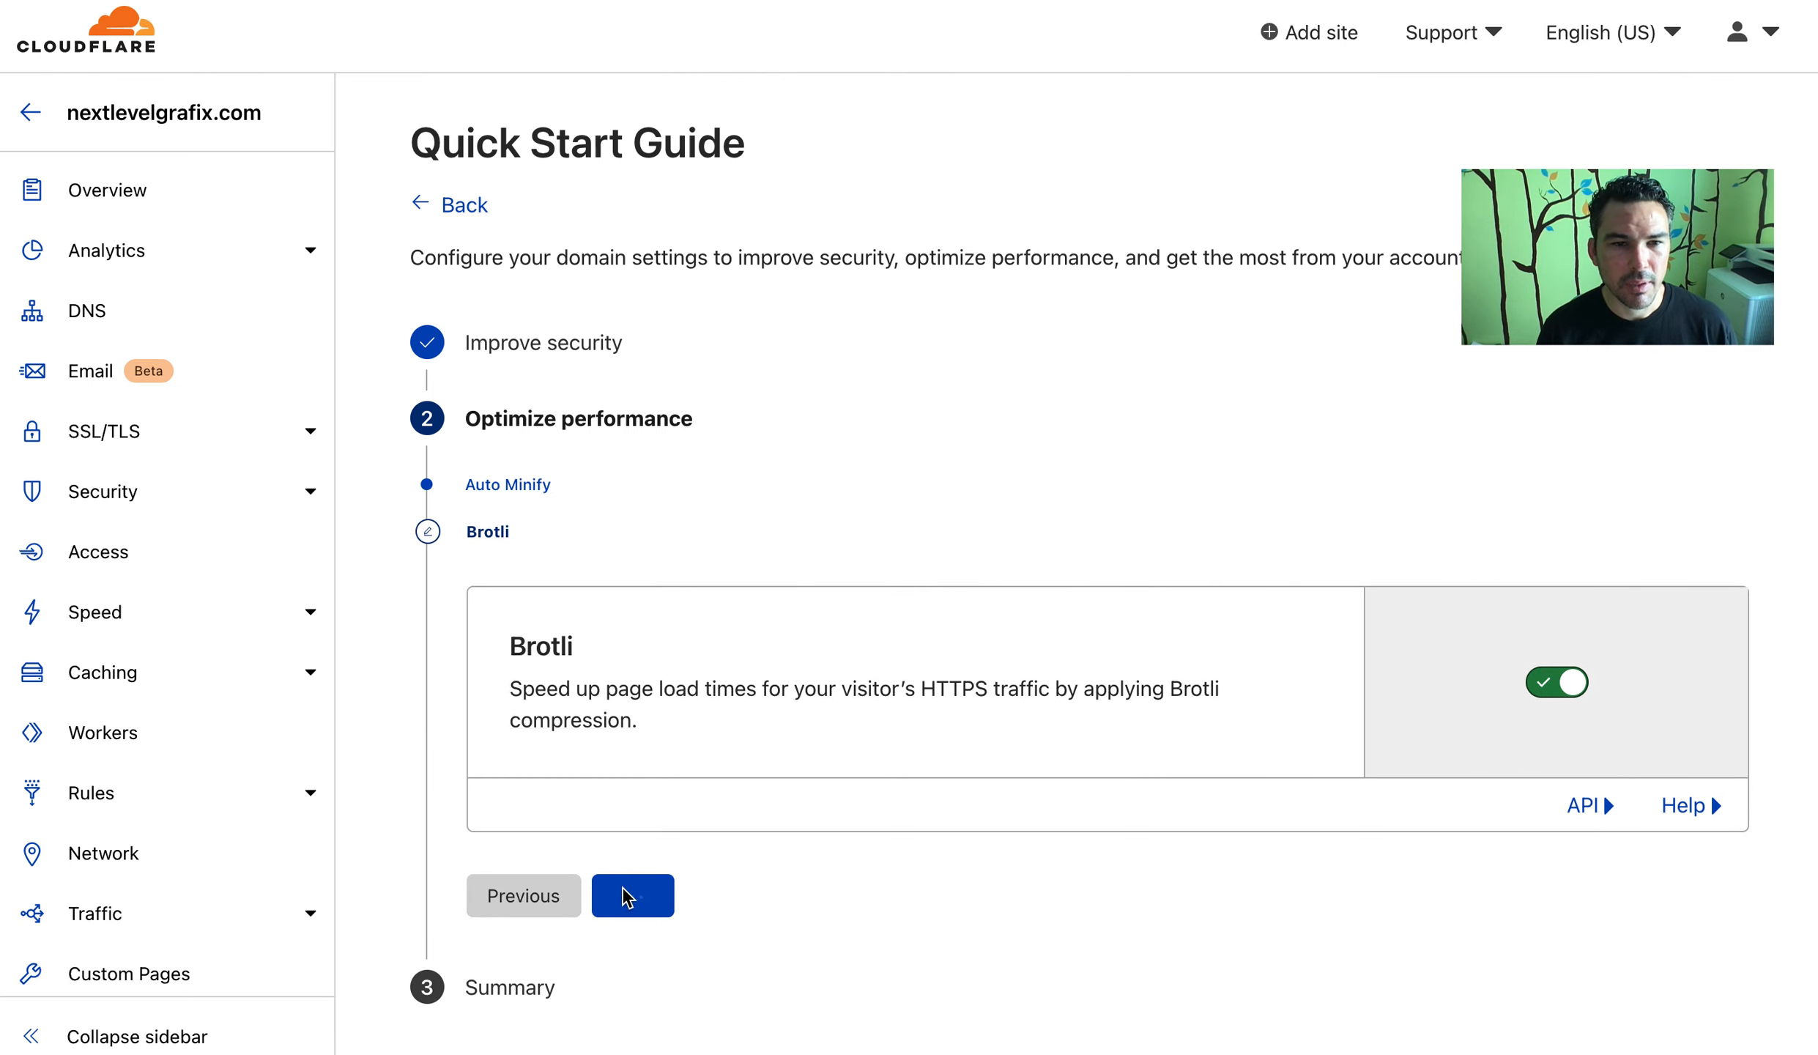
left_click(509, 813)
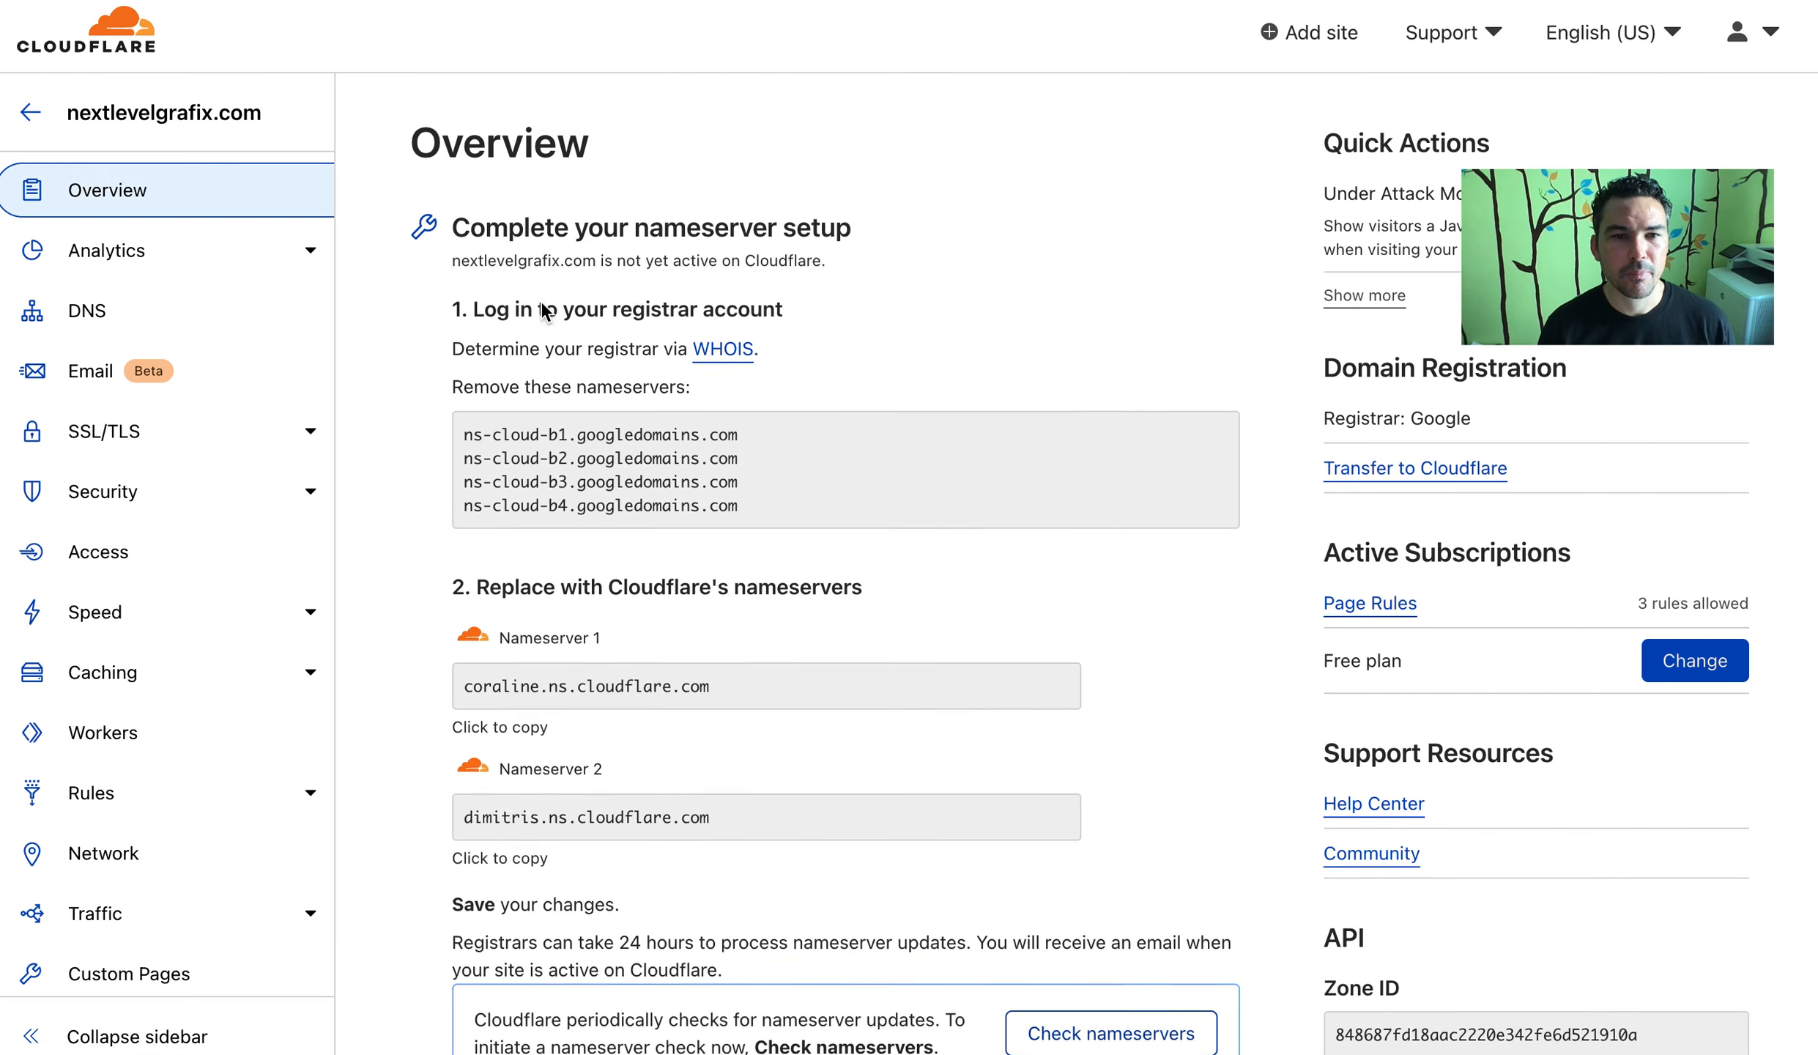
Request a nameserver check for nextlevelgrafix.com, then go to Rules > Page Rules
scroll(884, 374, "down", 5)
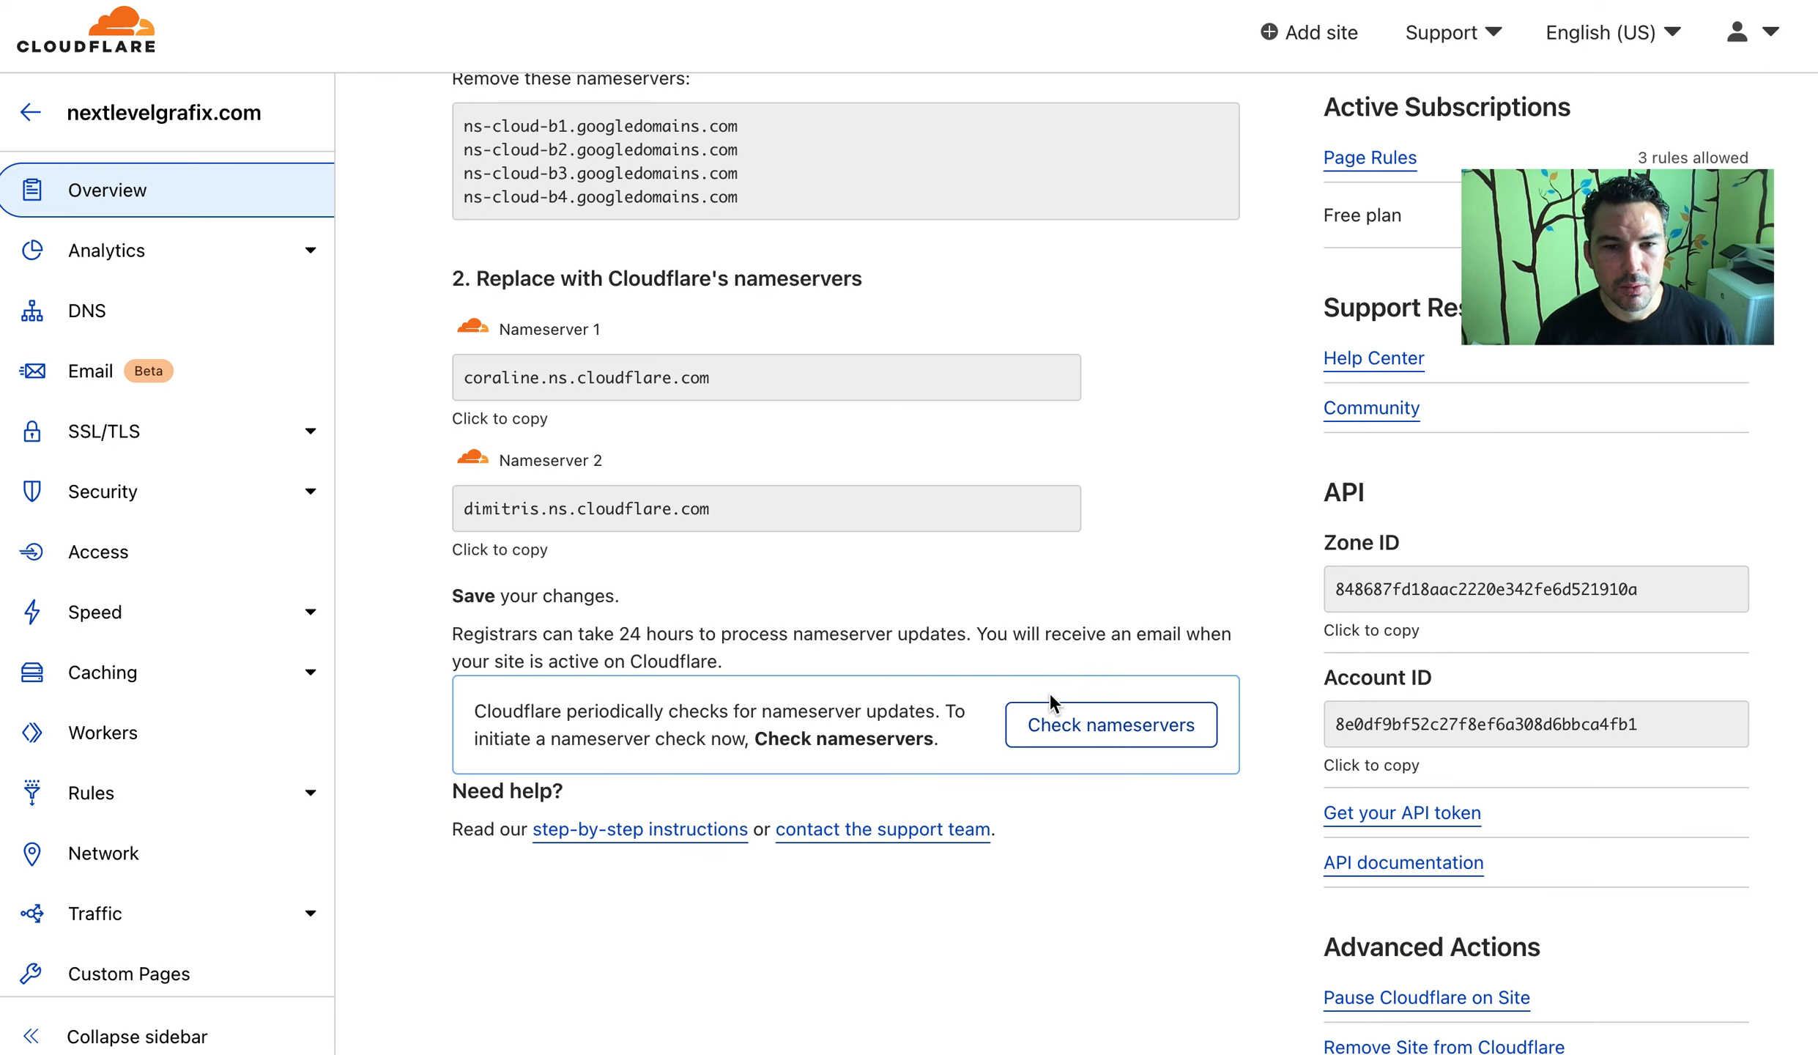
left_click(1107, 722)
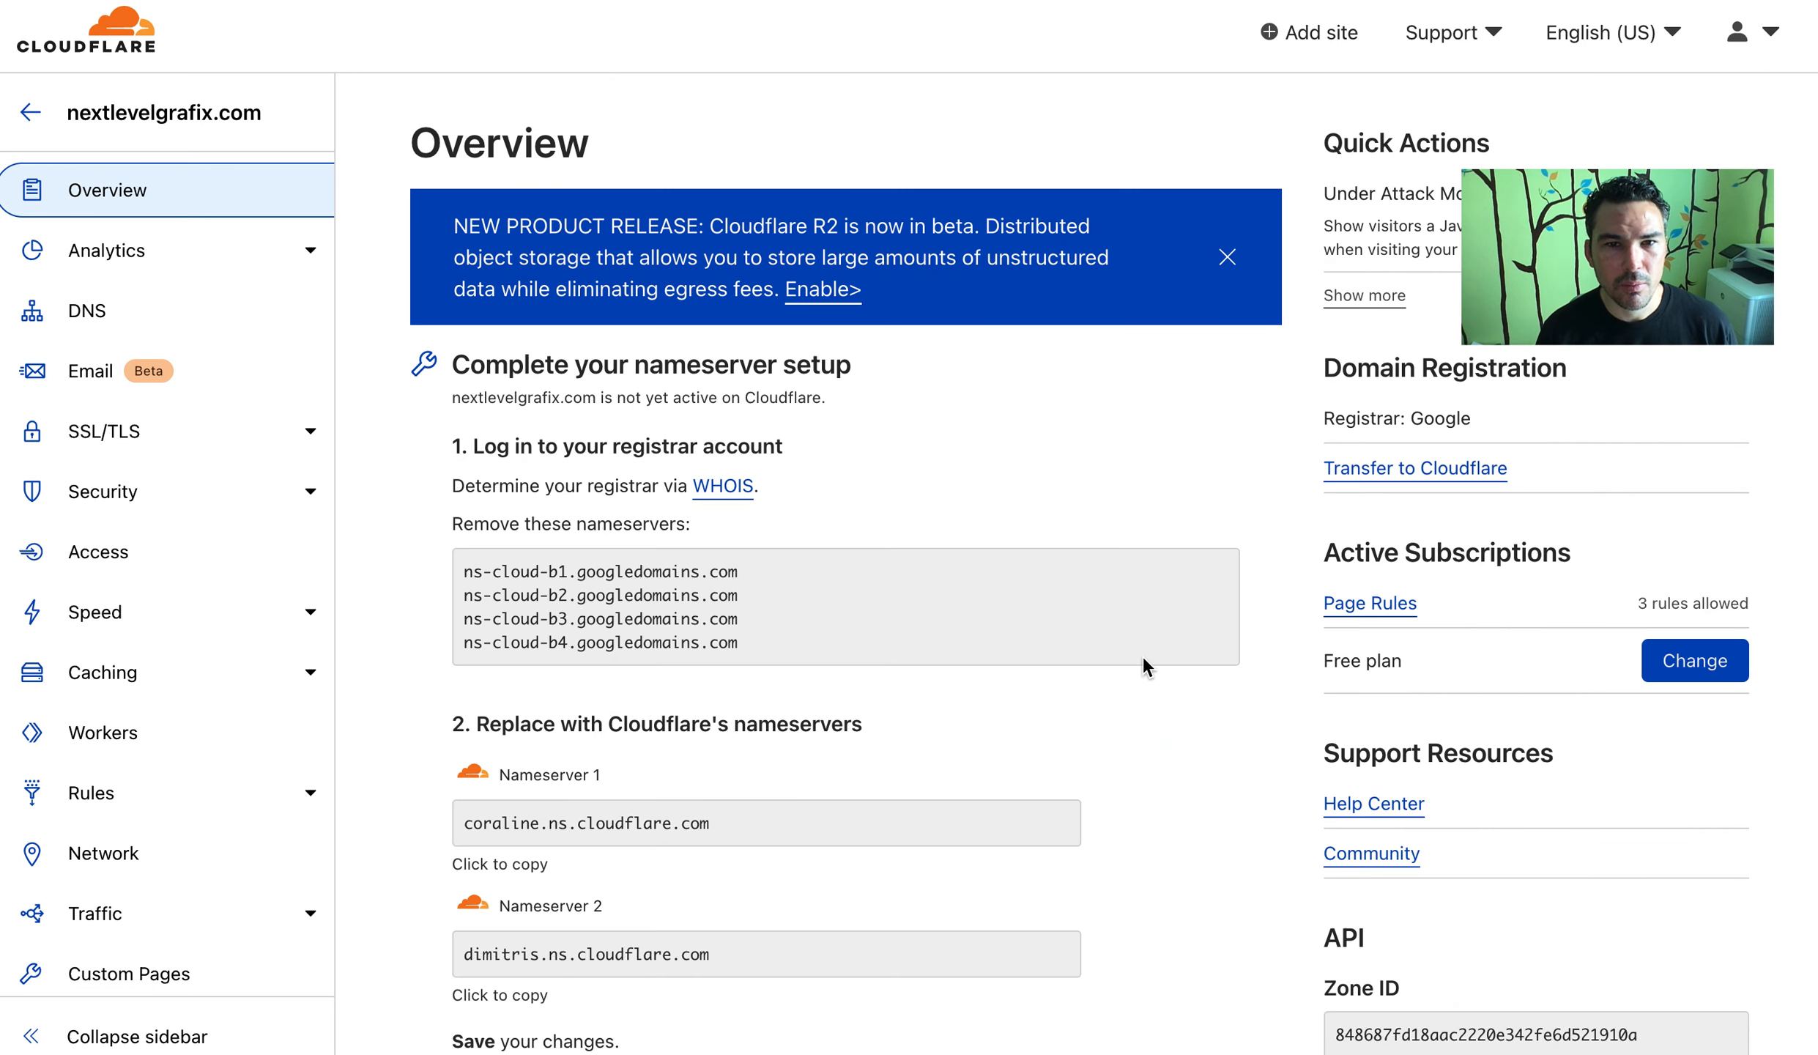
scroll(1144, 656, "down", 10)
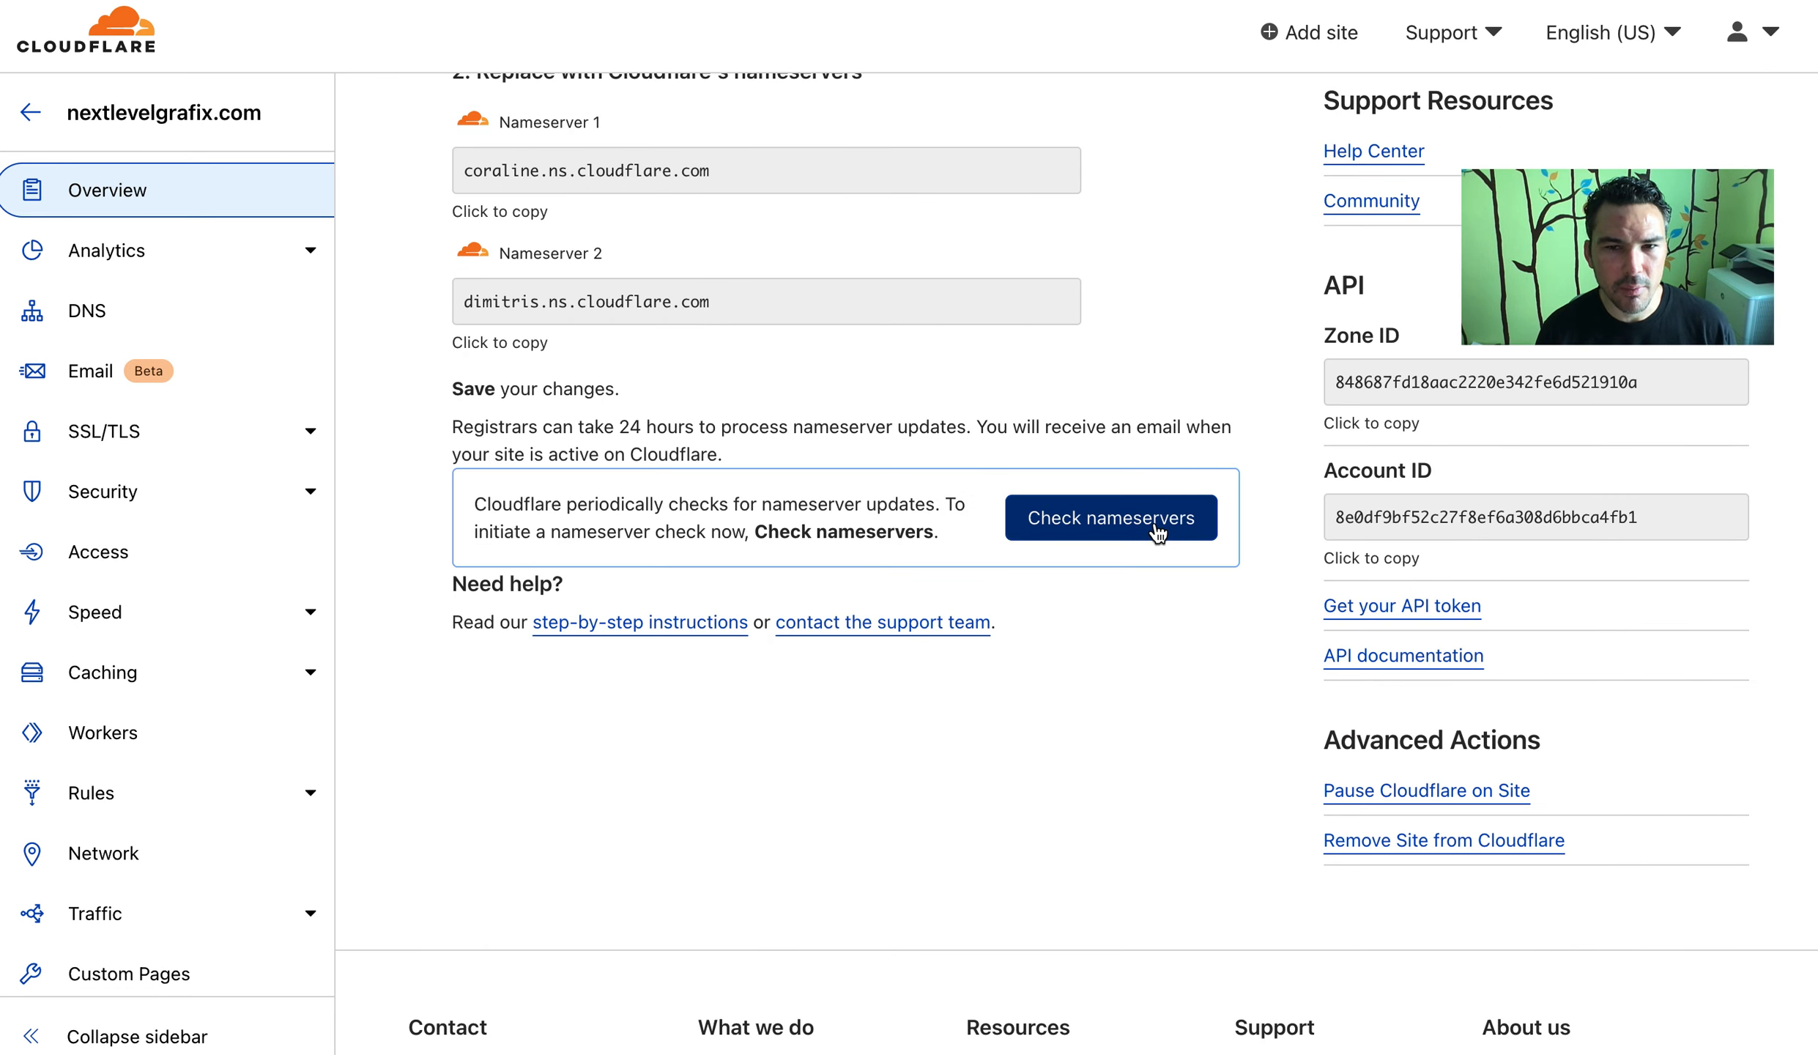
left_click(1157, 531)
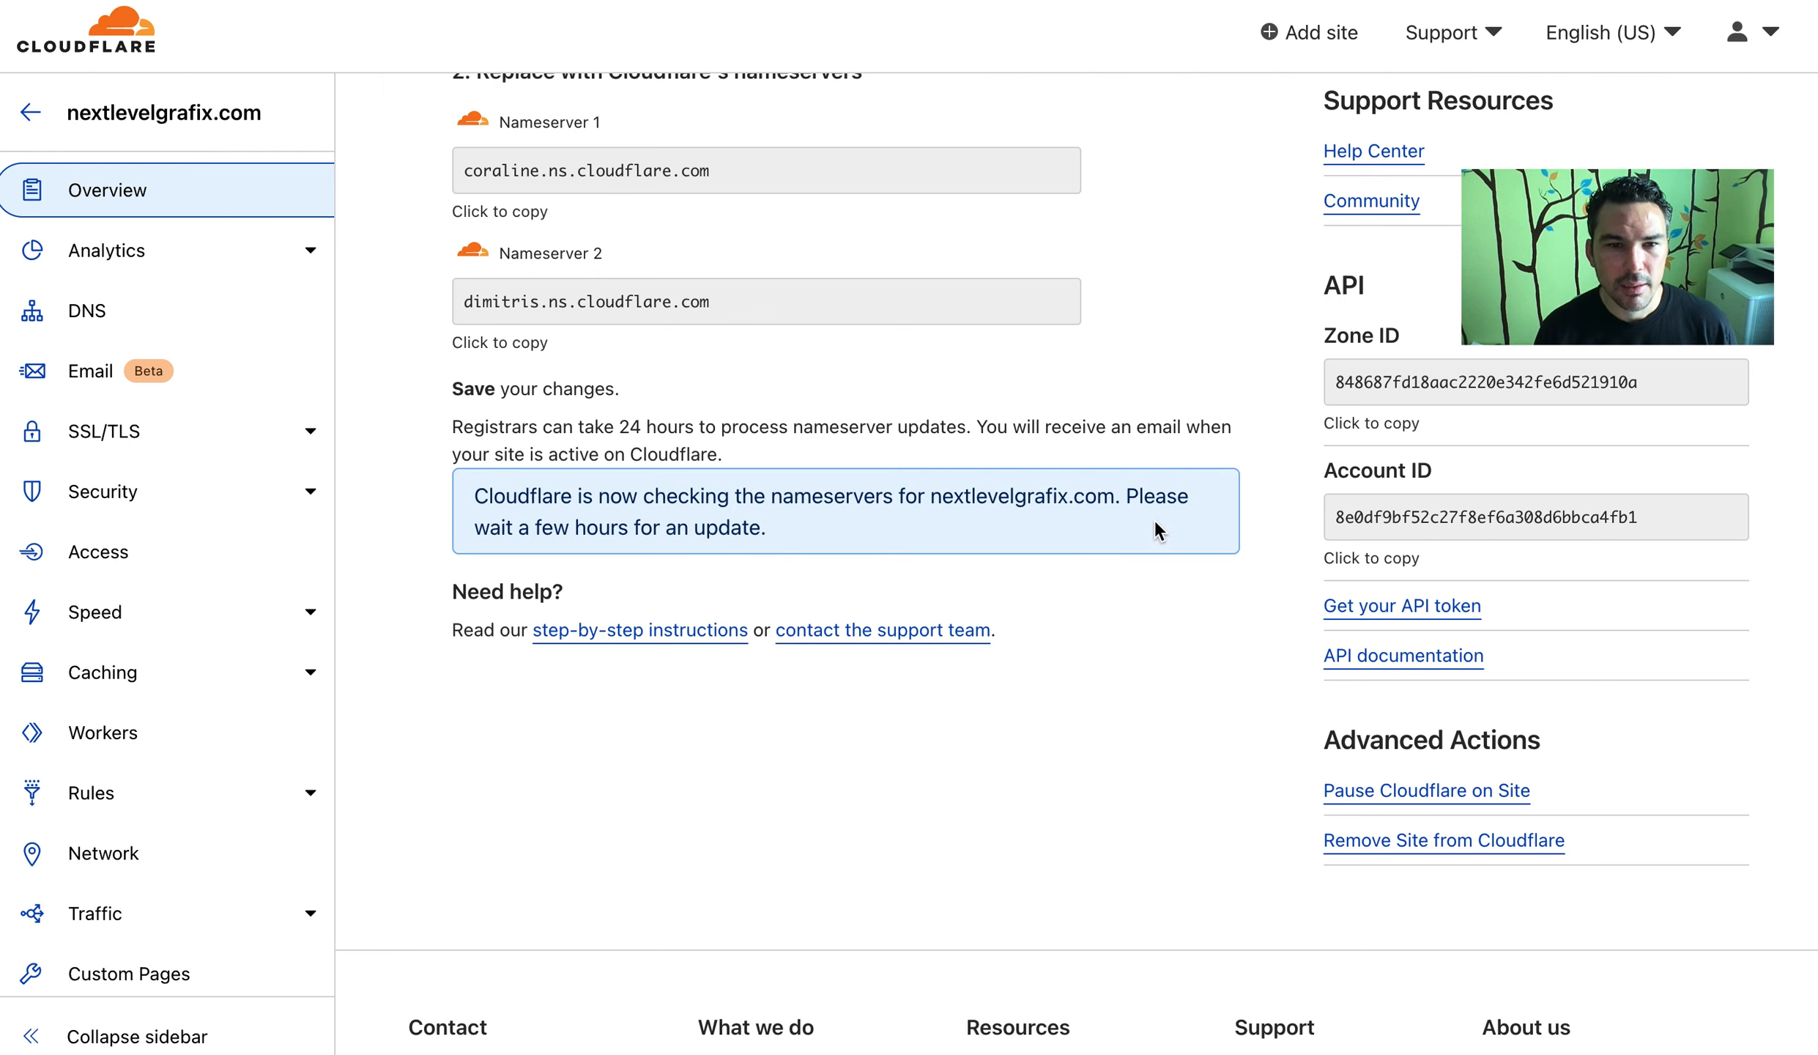
left_click_drag(476, 526, 821, 550)
left_click(964, 472)
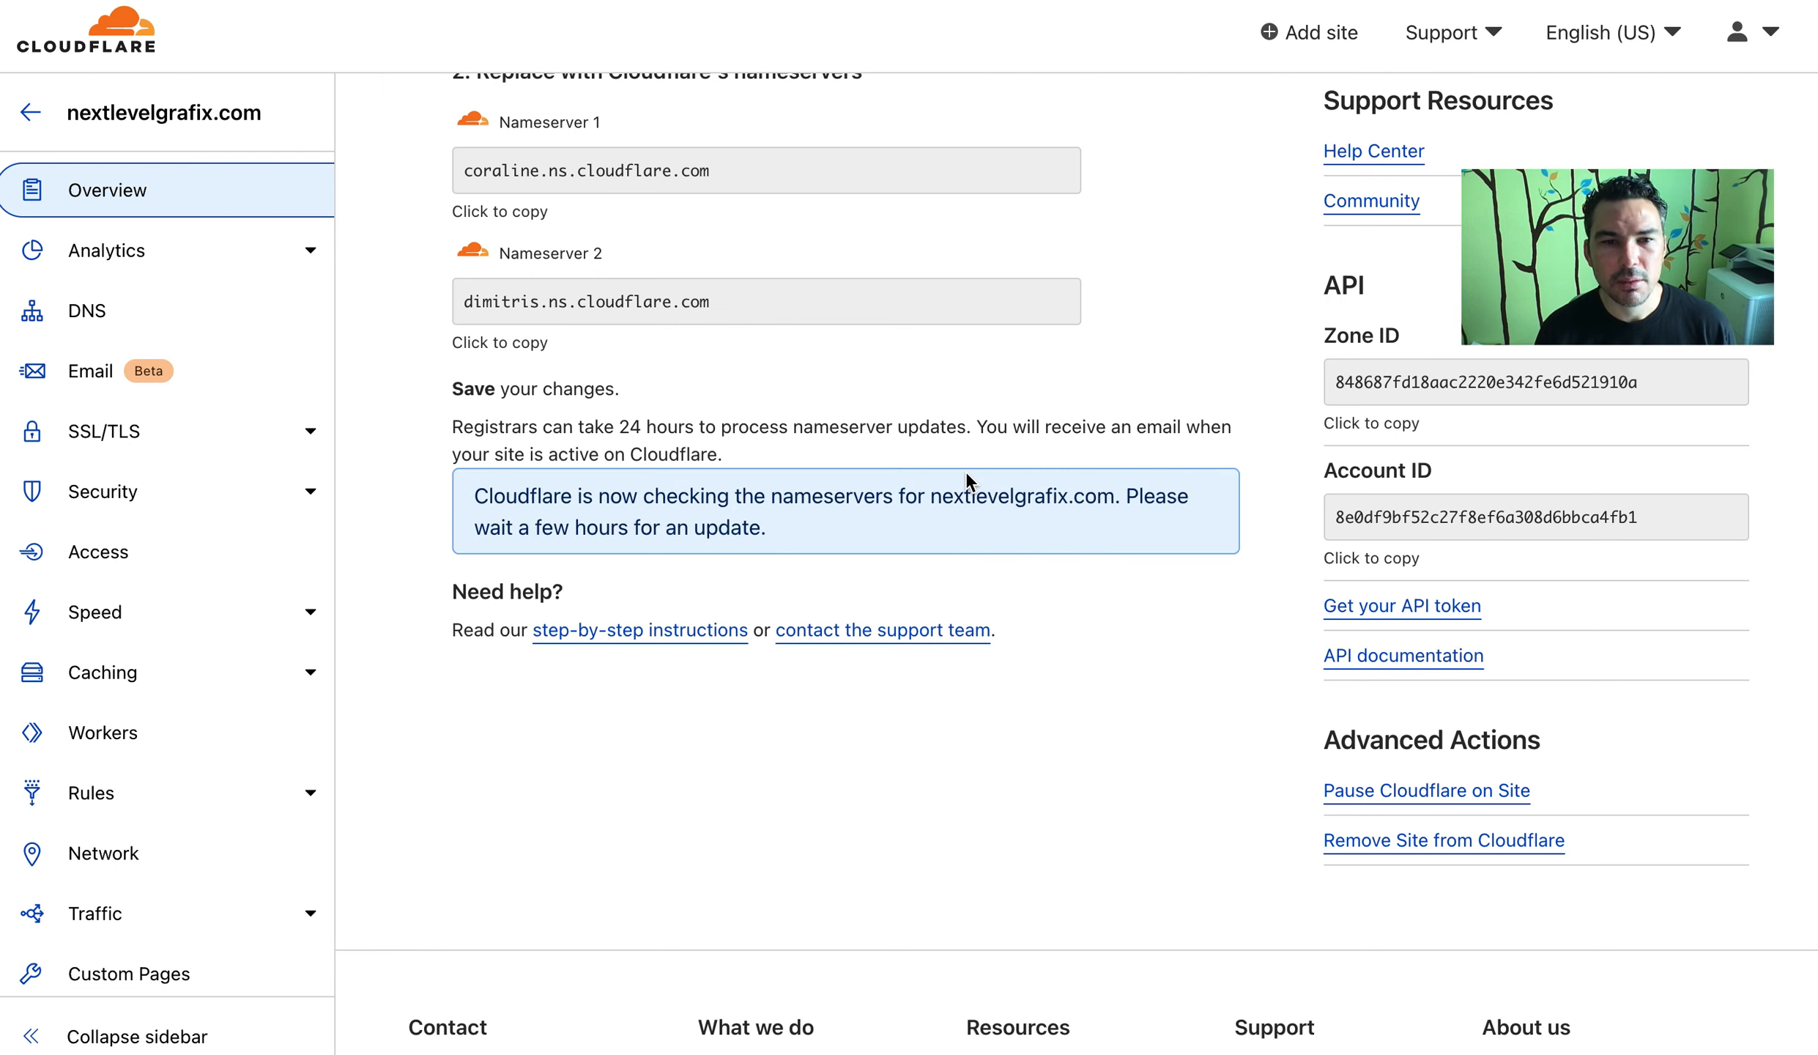
scroll(1058, 583, "up", 2)
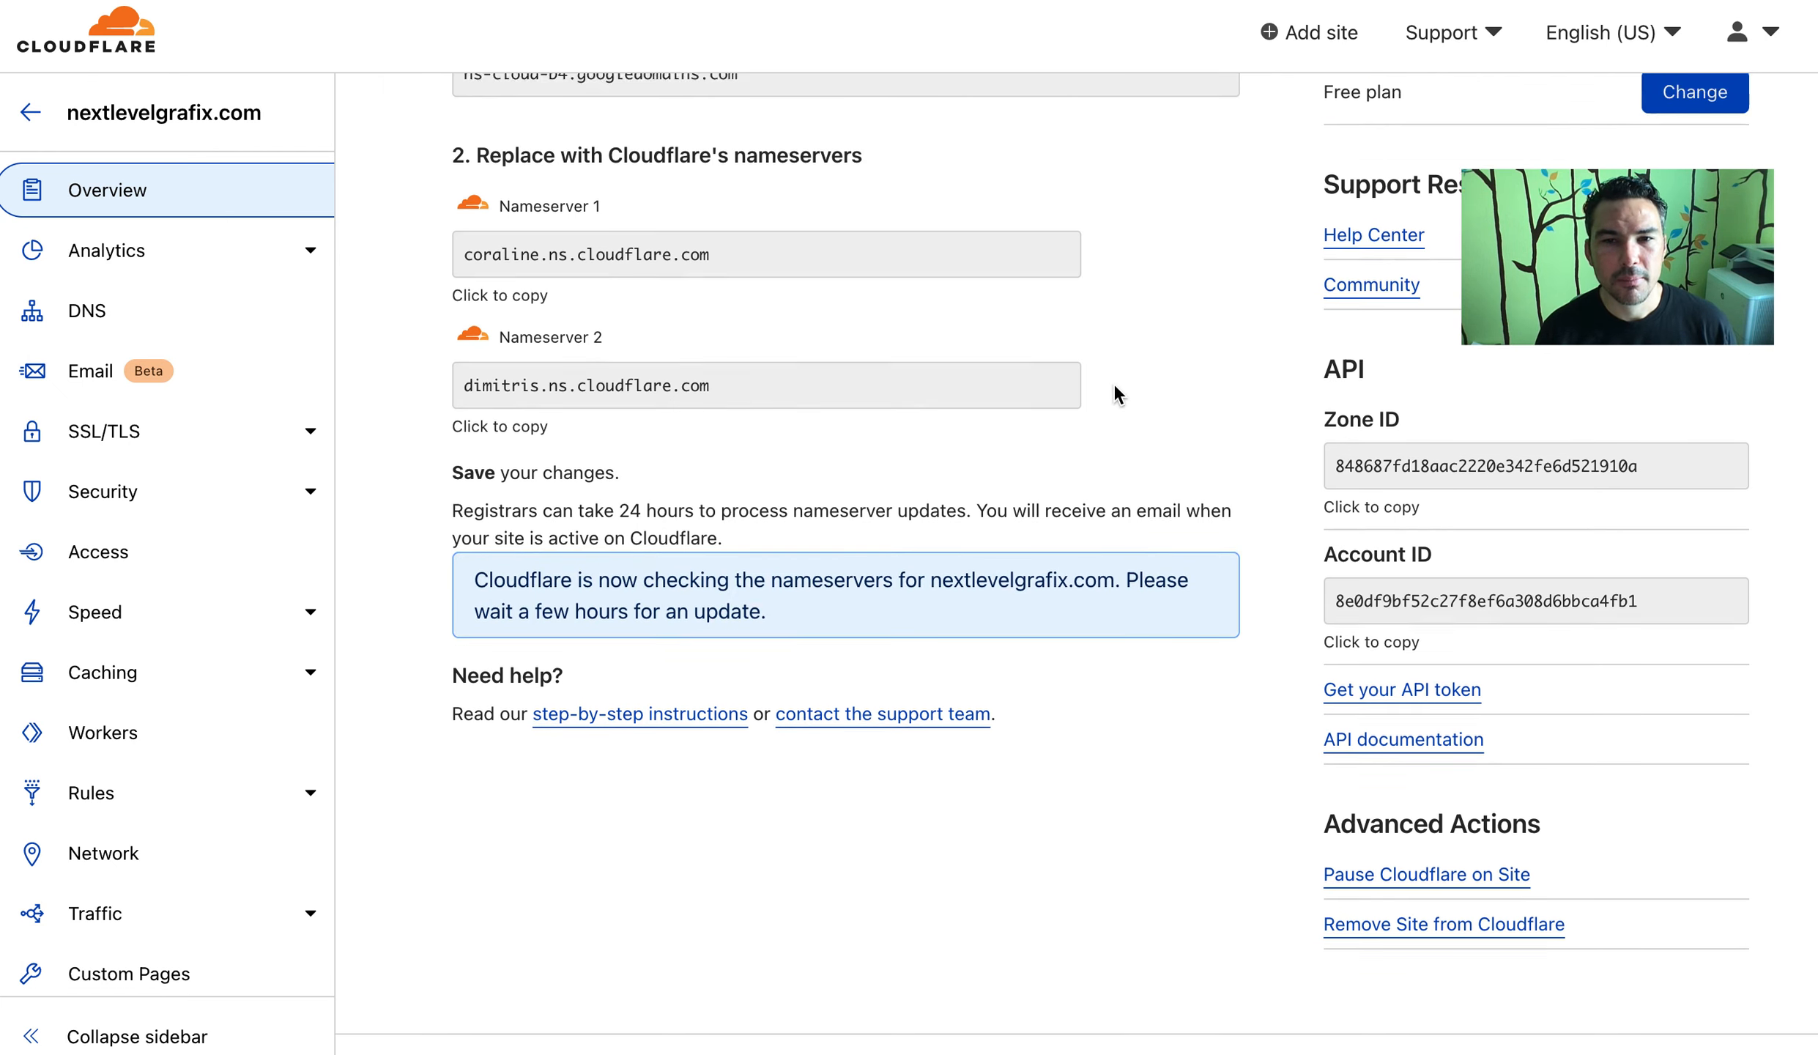
scroll(1114, 384, "up", 10)
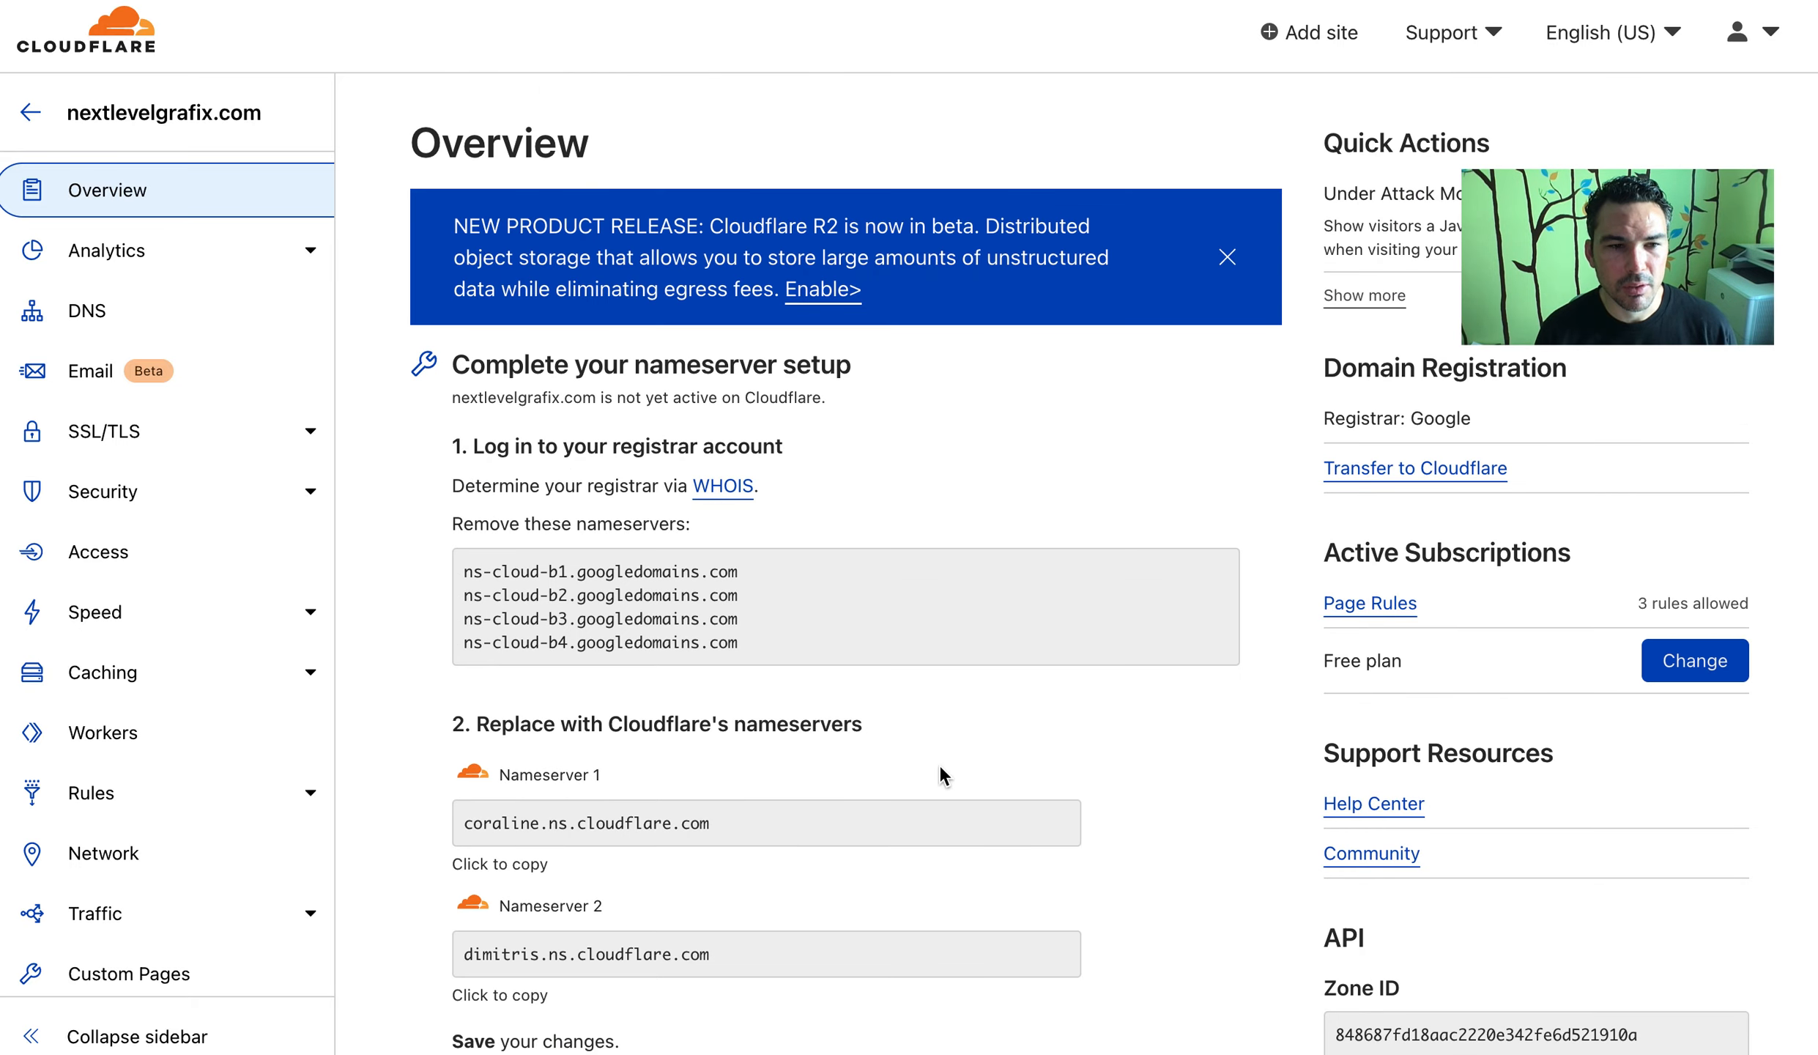
left_click(228, 797)
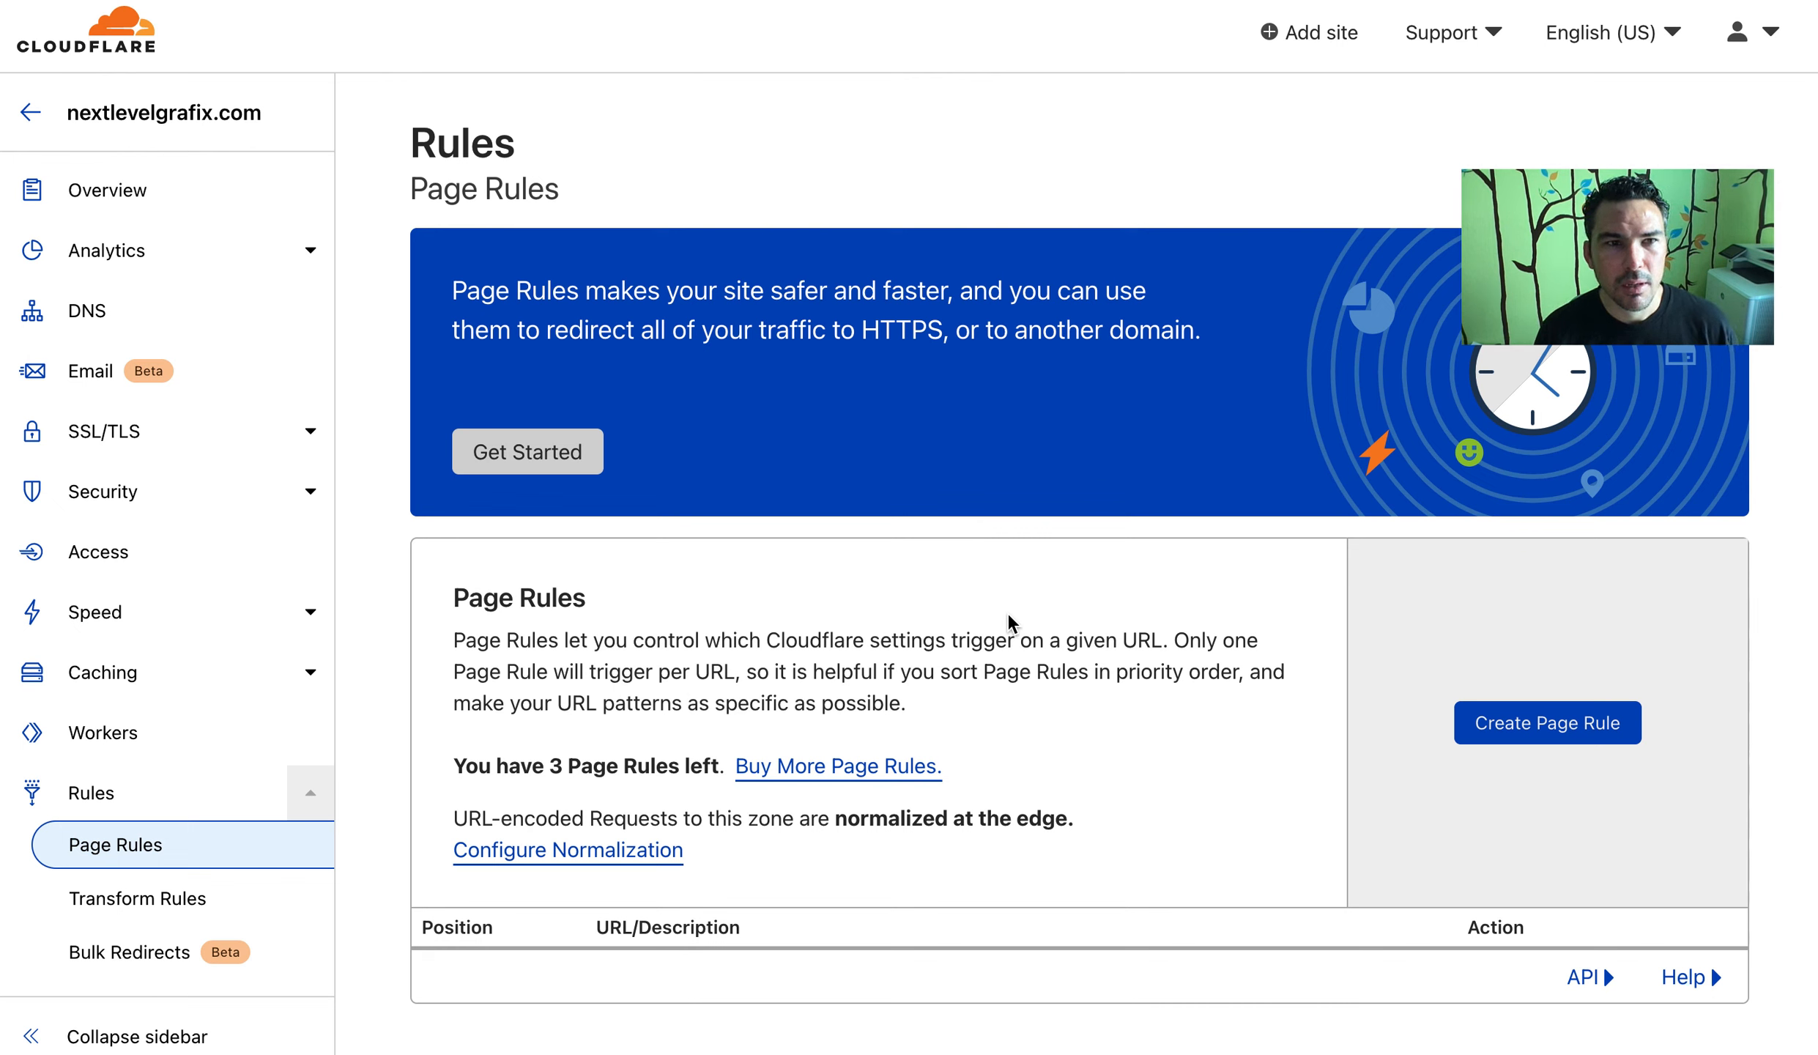
double_click(582, 771)
left_click(818, 623)
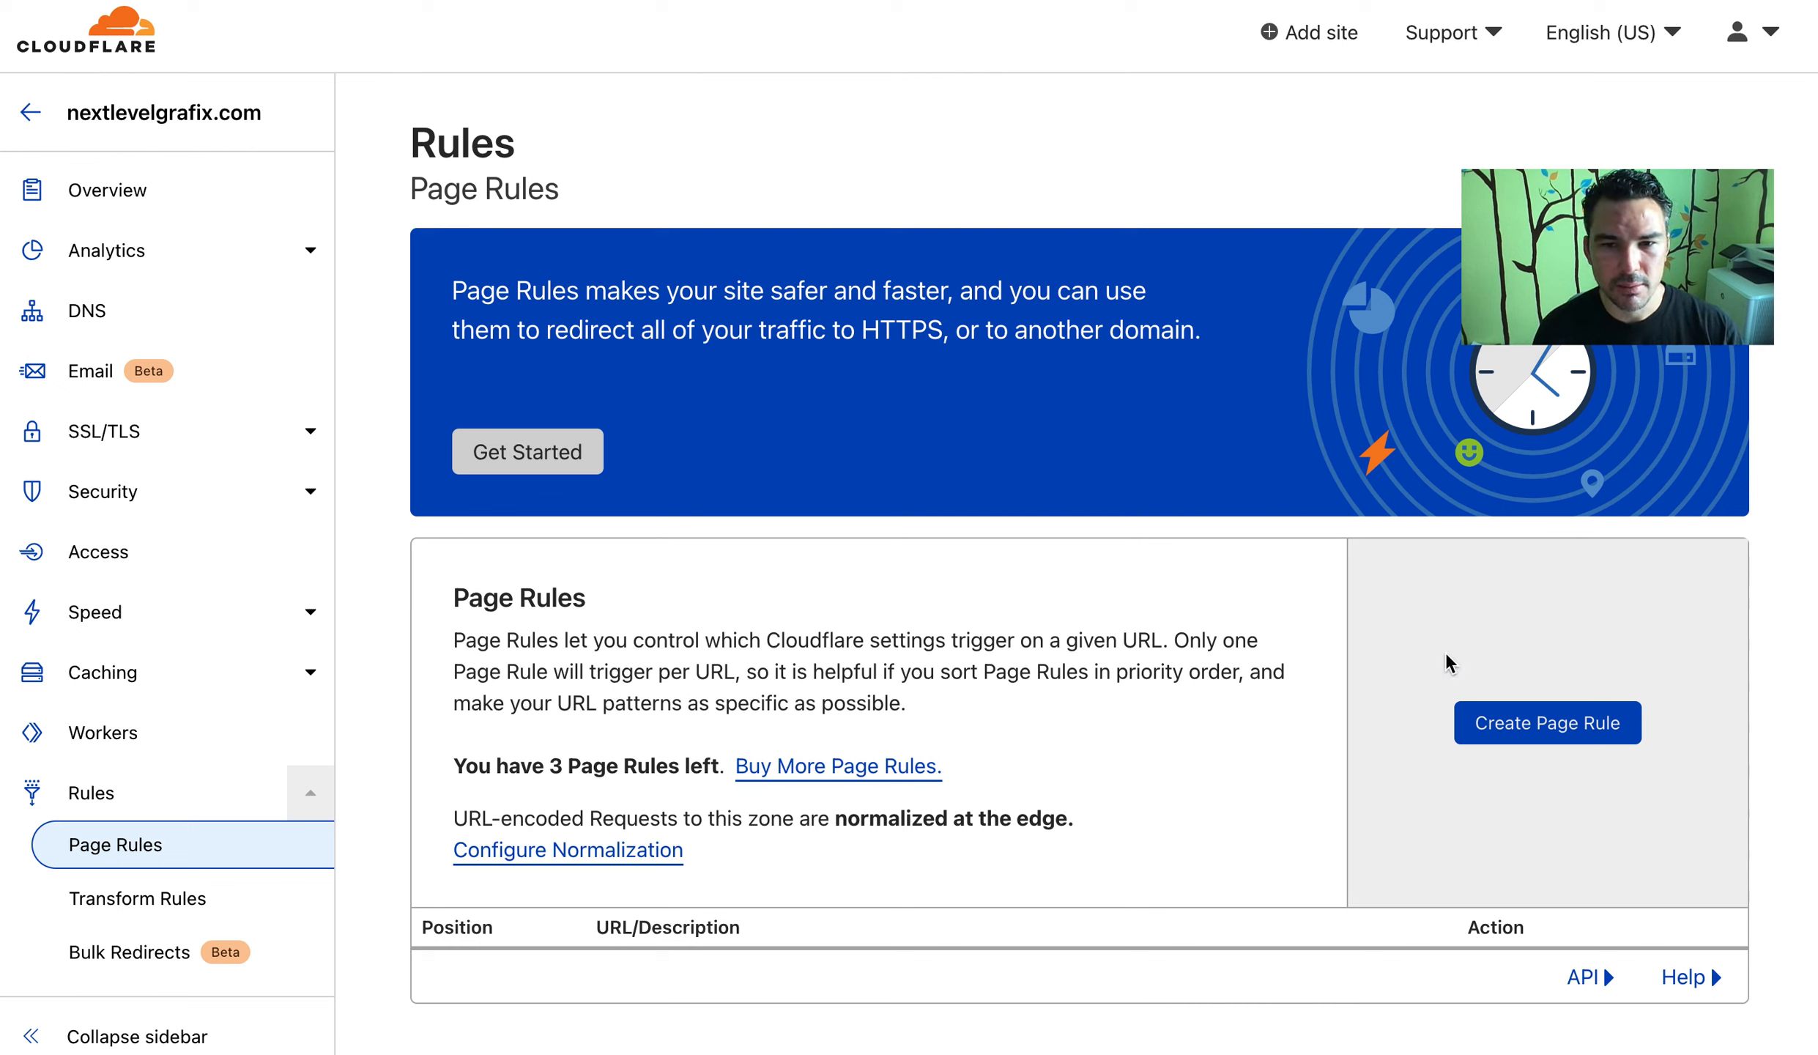
left_click(856, 0)
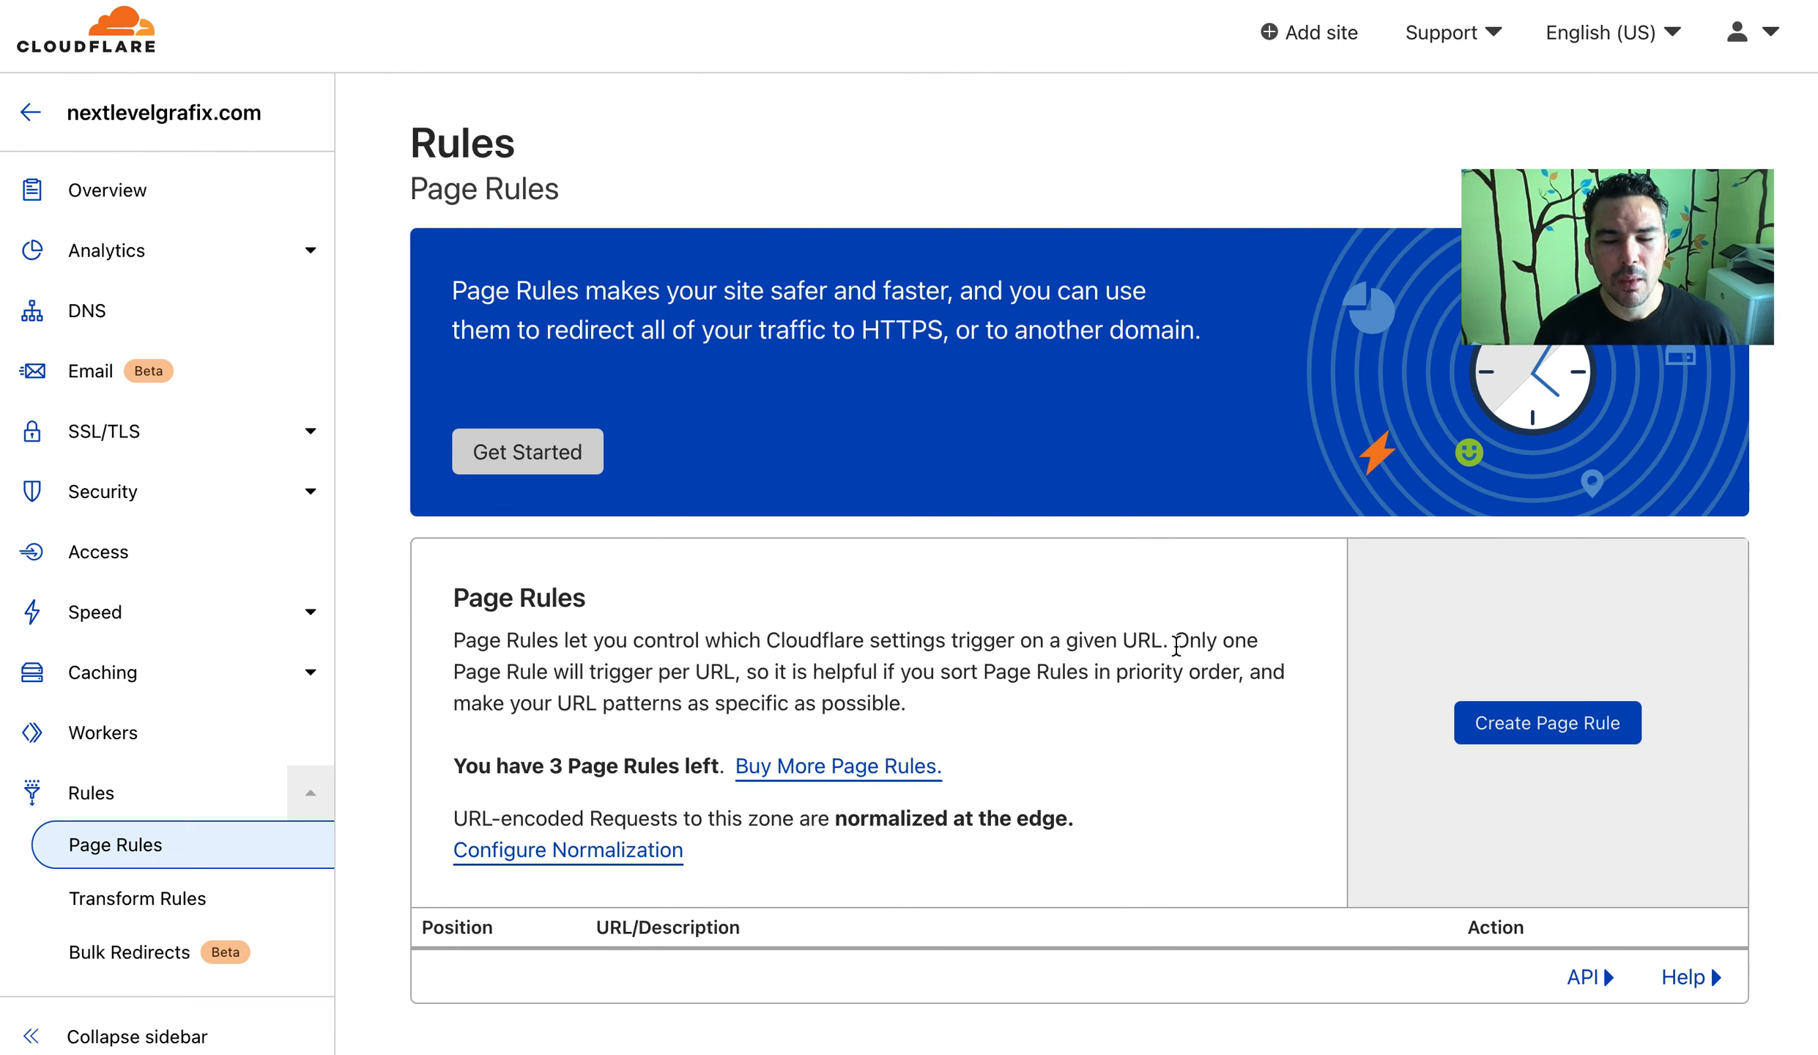
Start a new page rule matching the URL pattern *nextlevelgrafix.com/*
left_click(1461, 709)
left_click(727, 482)
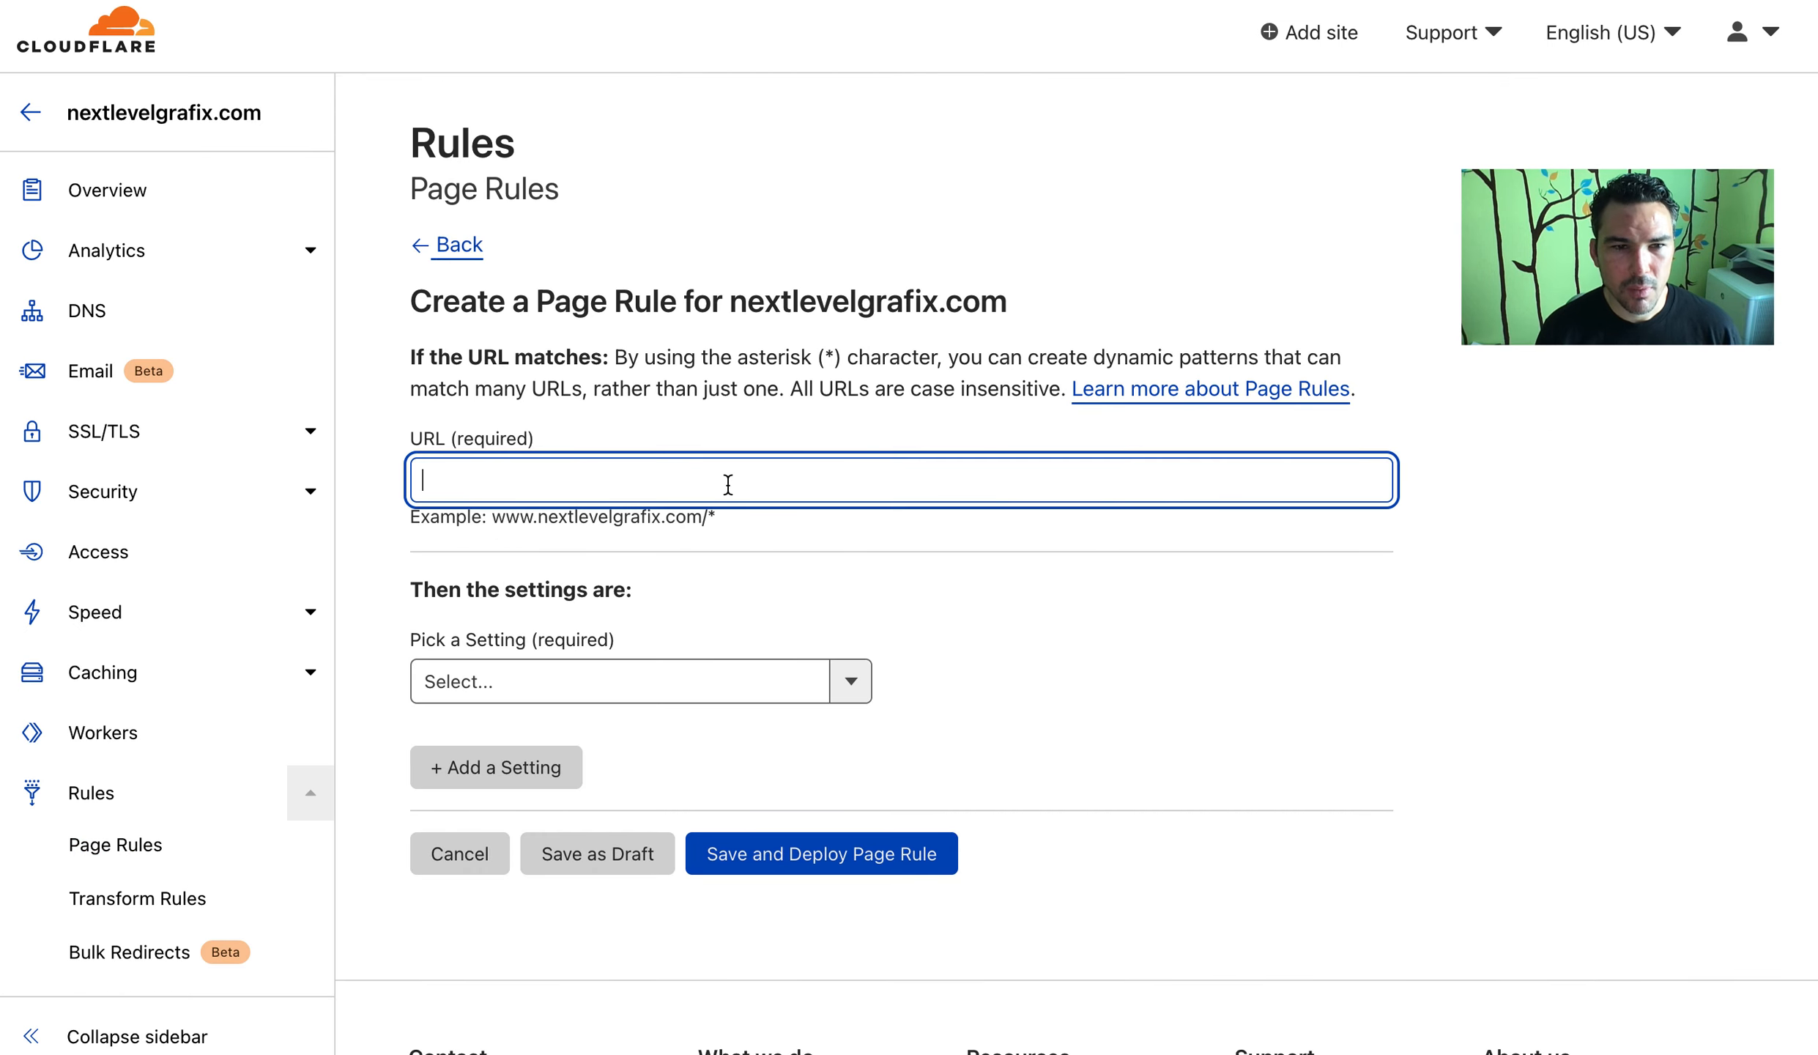
left_click_drag(456, 516, 778, 513)
left_click(747, 483)
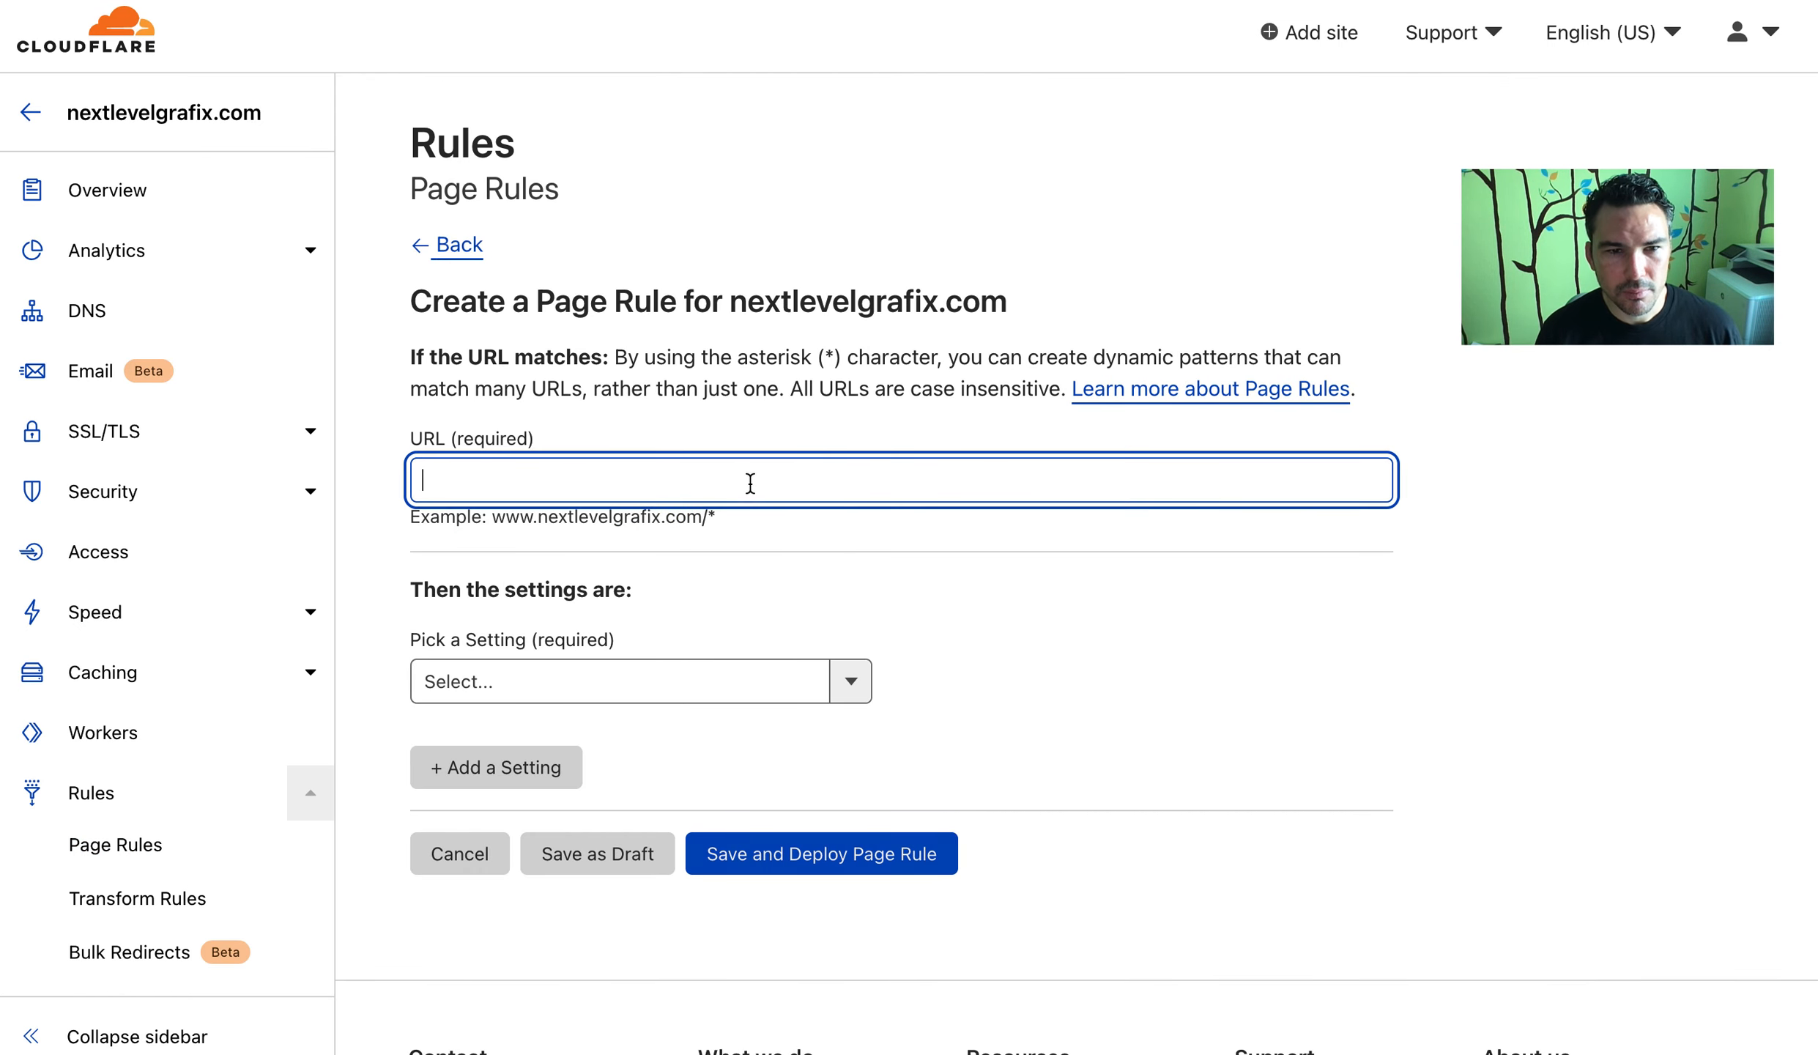
type("*nextlevelgrafix.com/*")
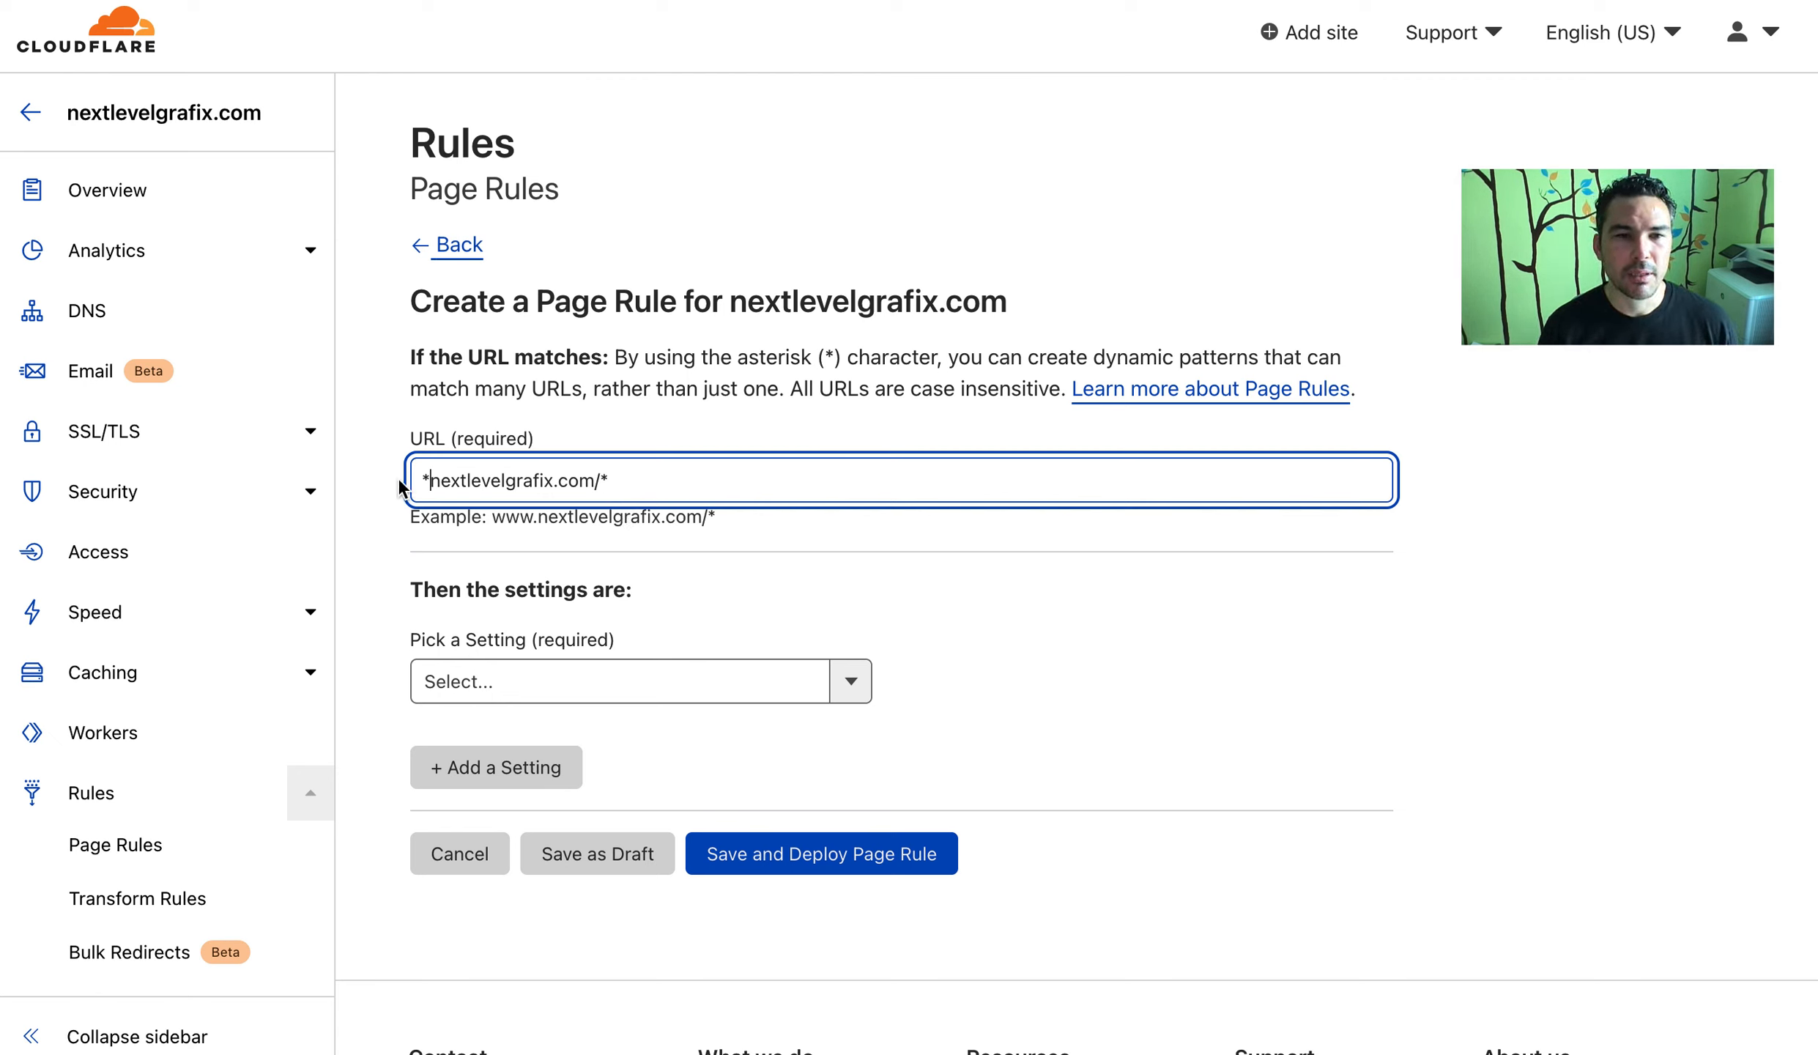
left_click_drag(419, 479, 521, 505)
left_click(654, 492)
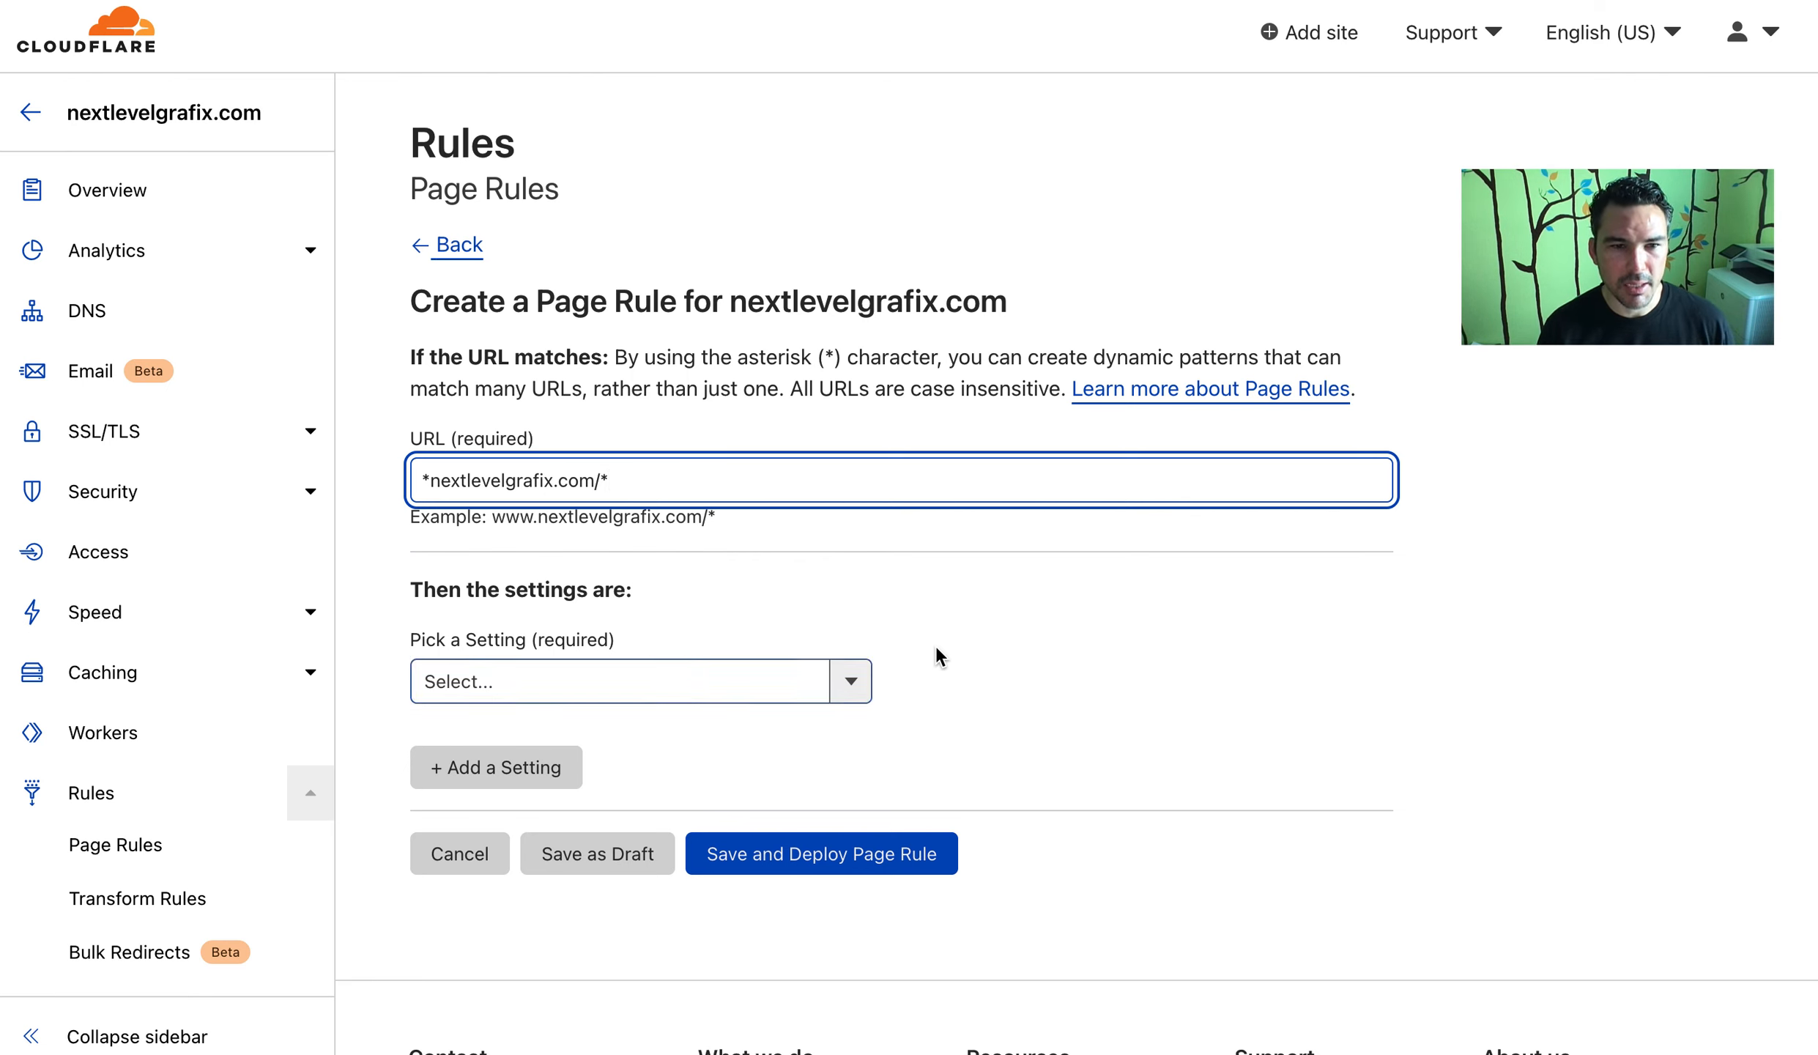
Set the rule's action to Forwarding URL with a 301 Permanent Redirect
left_click(788, 690)
type("f")
left_click(722, 747)
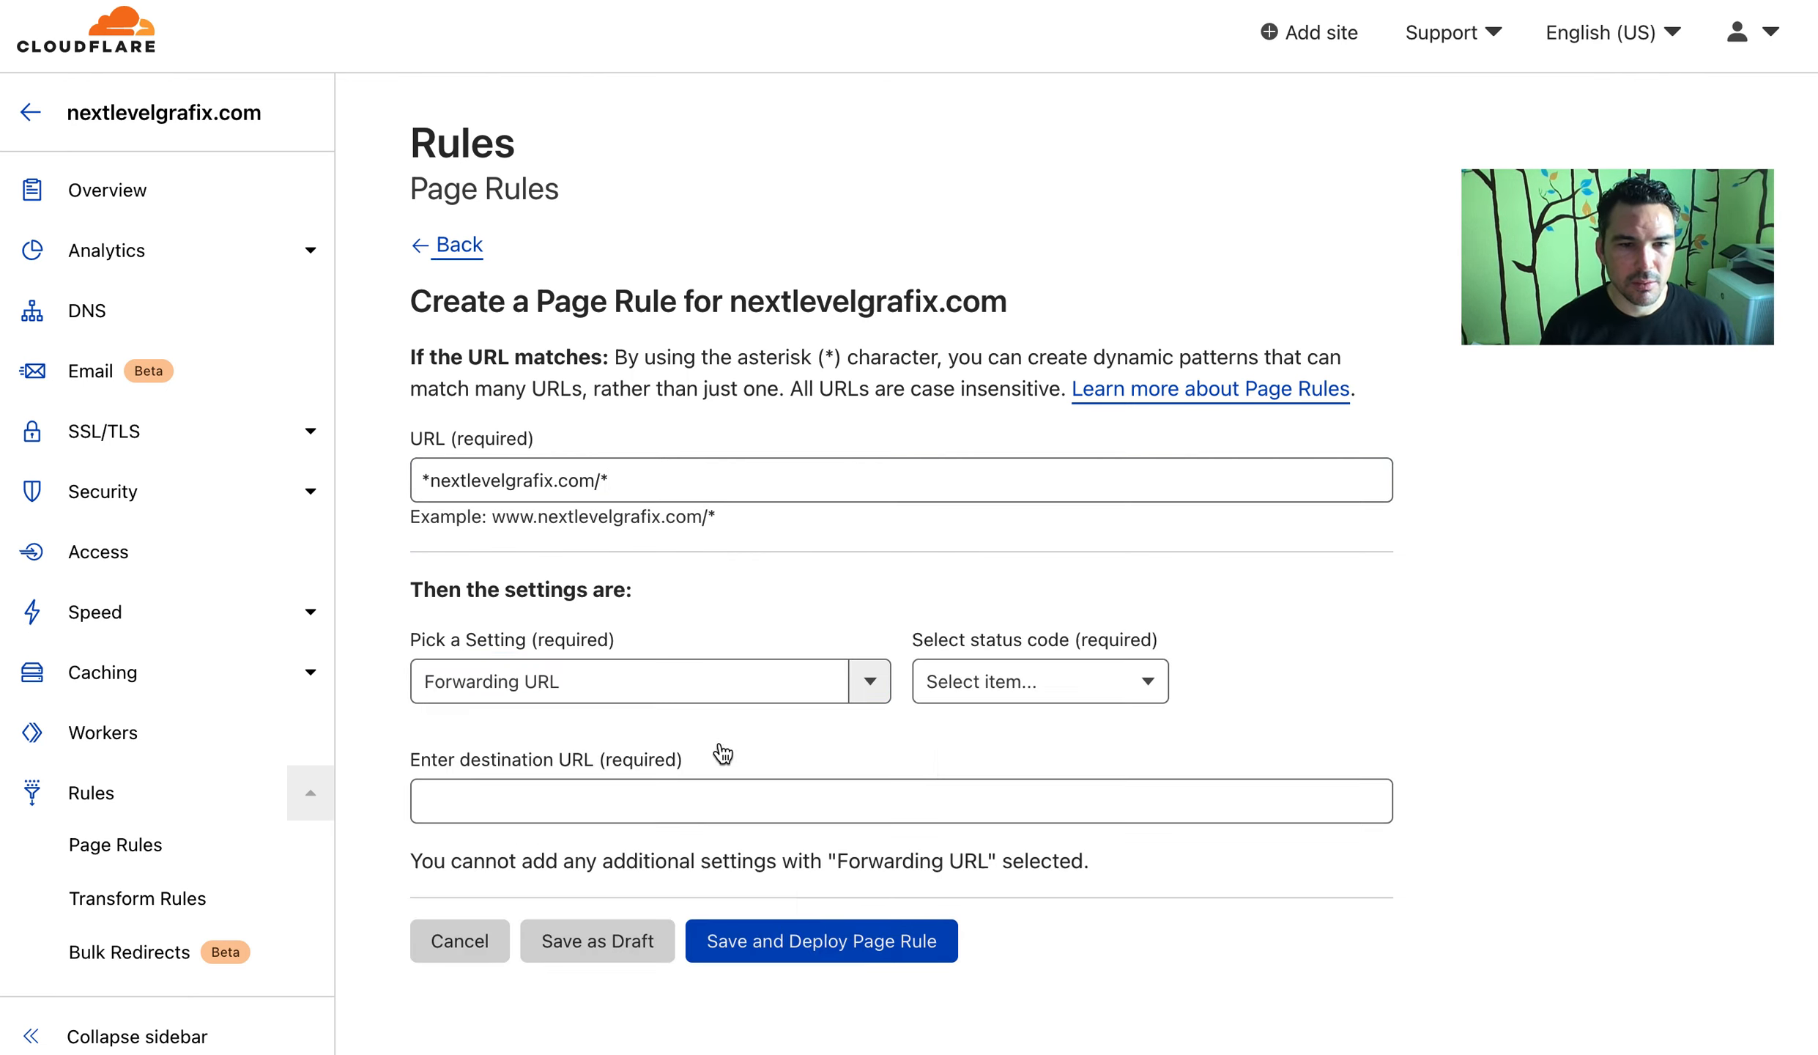
left_click(996, 679)
left_click(1000, 737)
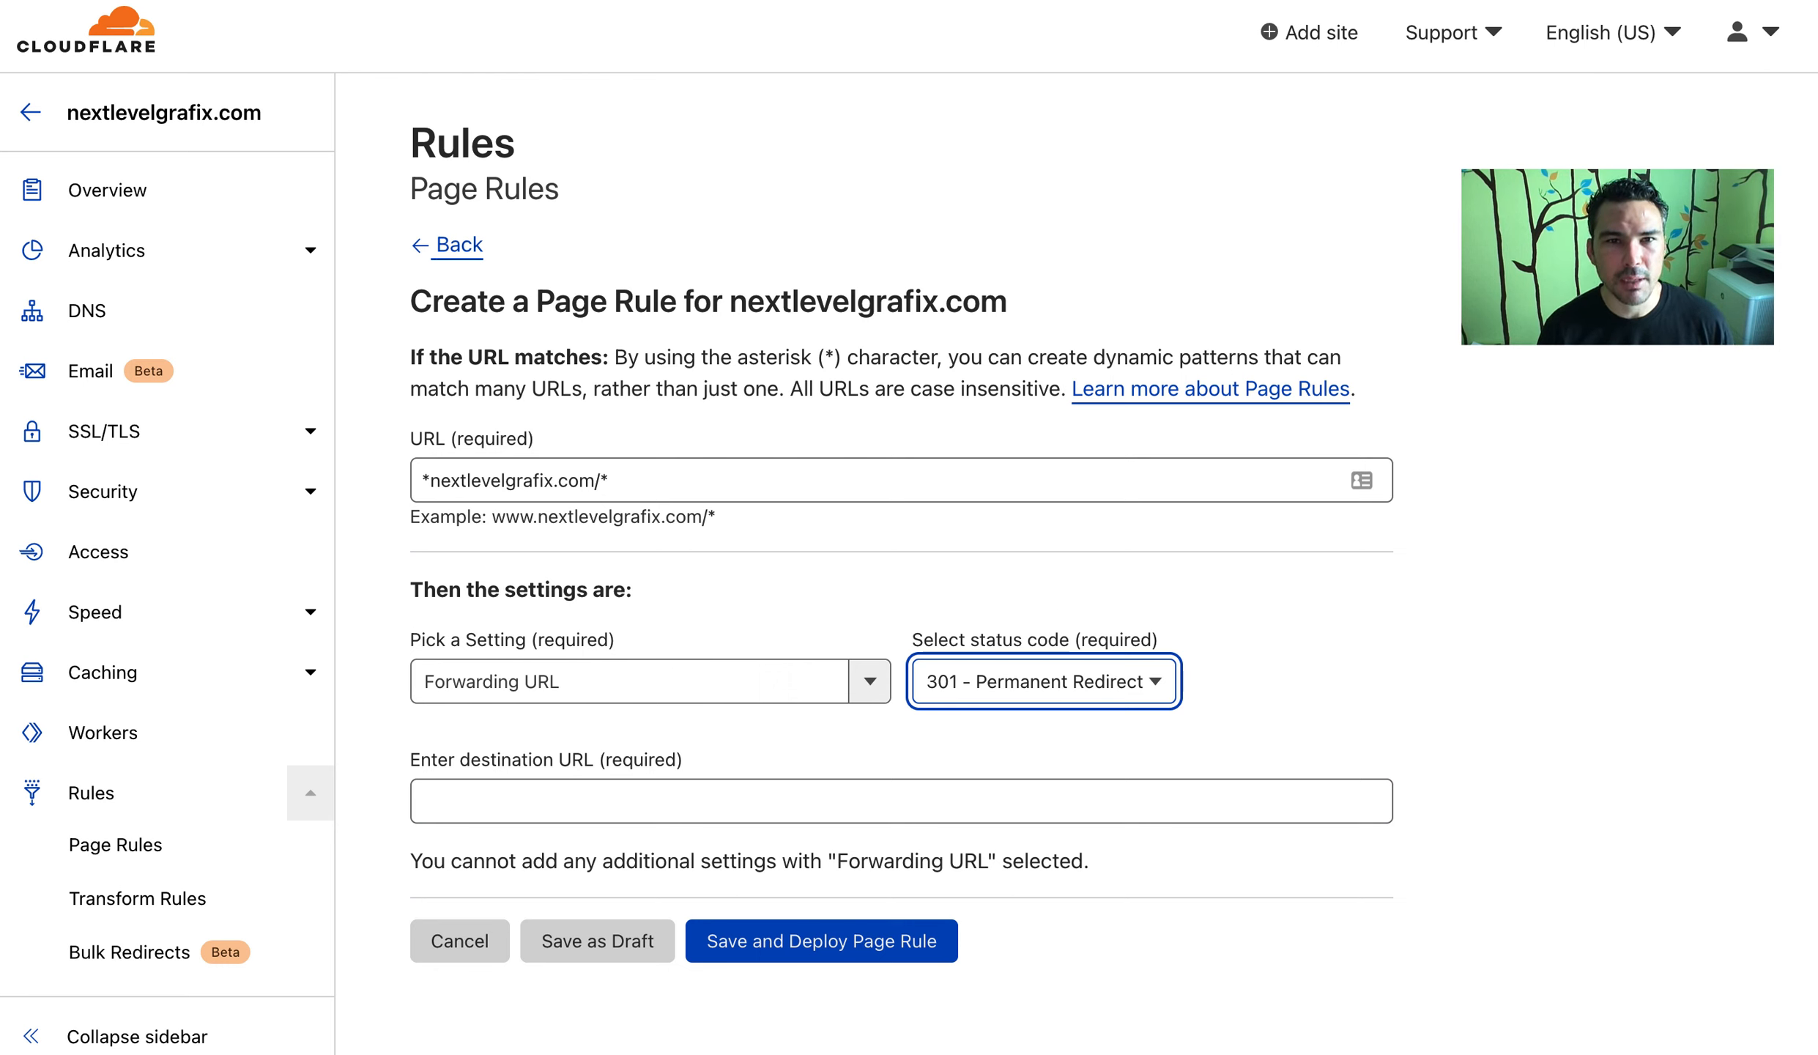
Paste the Facebook page URL as the destination and also enter it in a new tab
left_click(856, 0)
left_click(1191, 793)
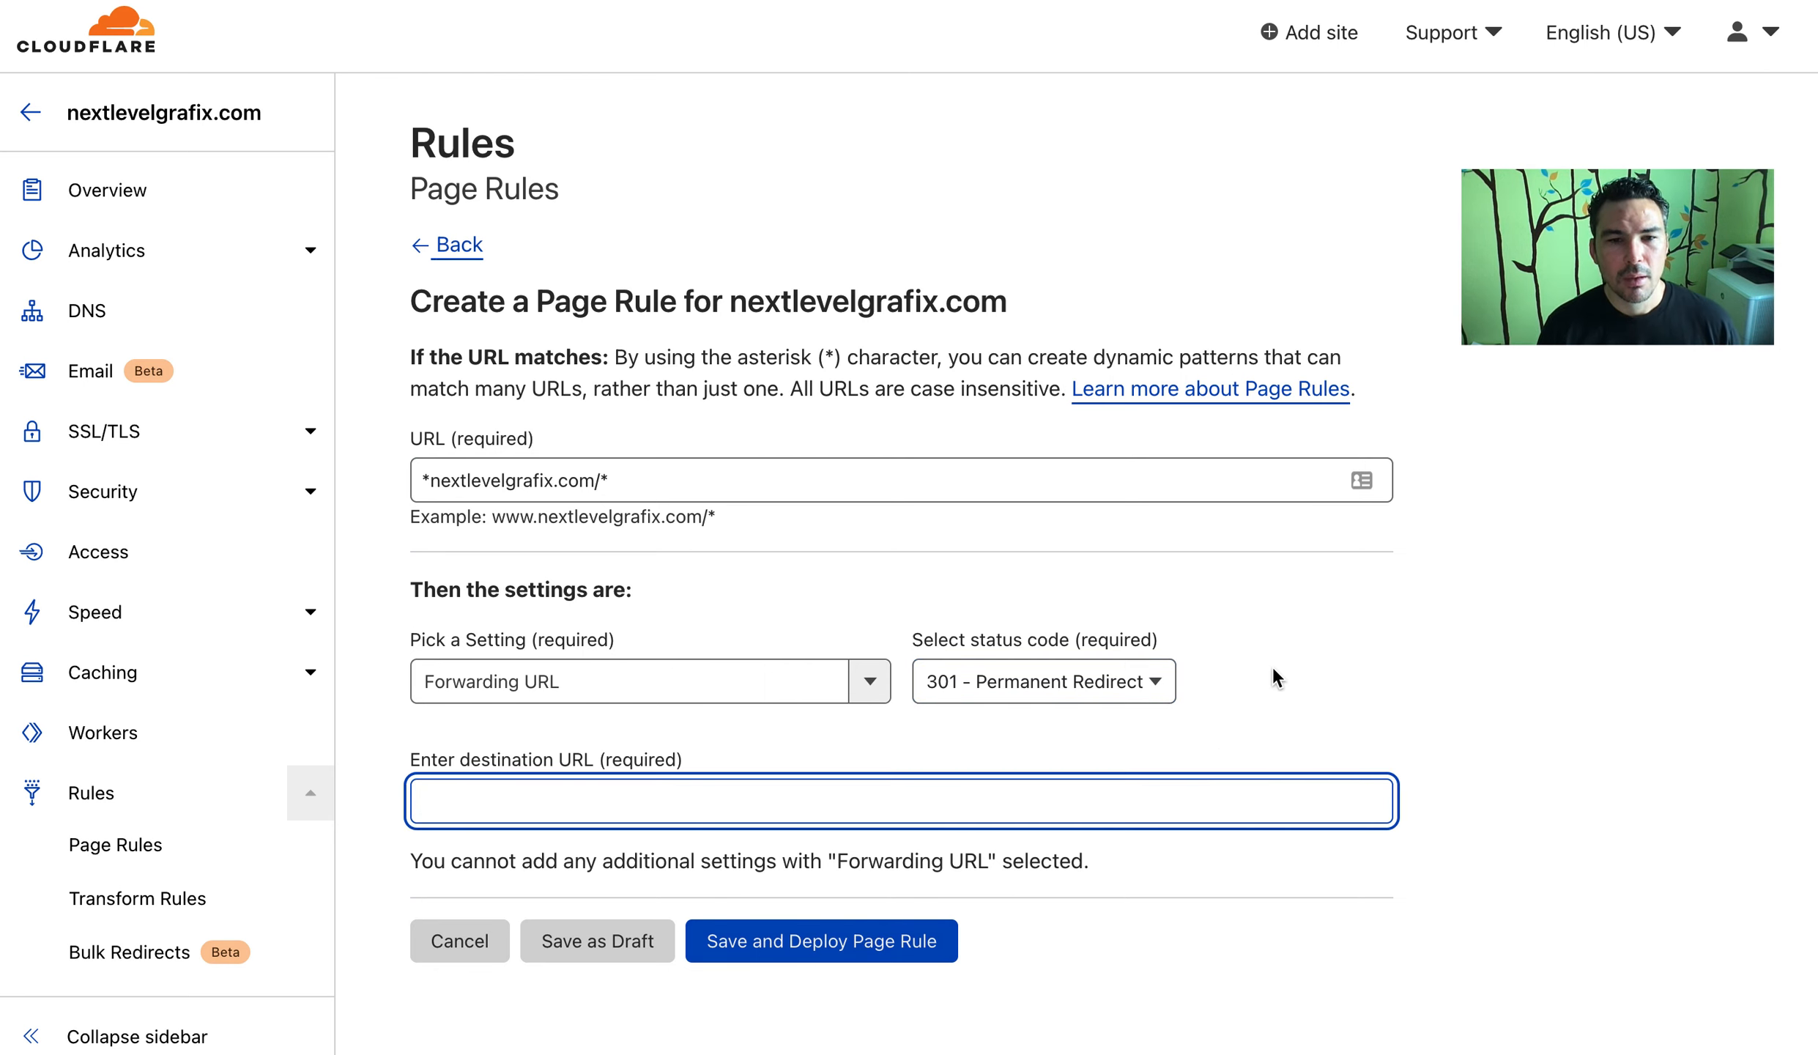
key("super+v")
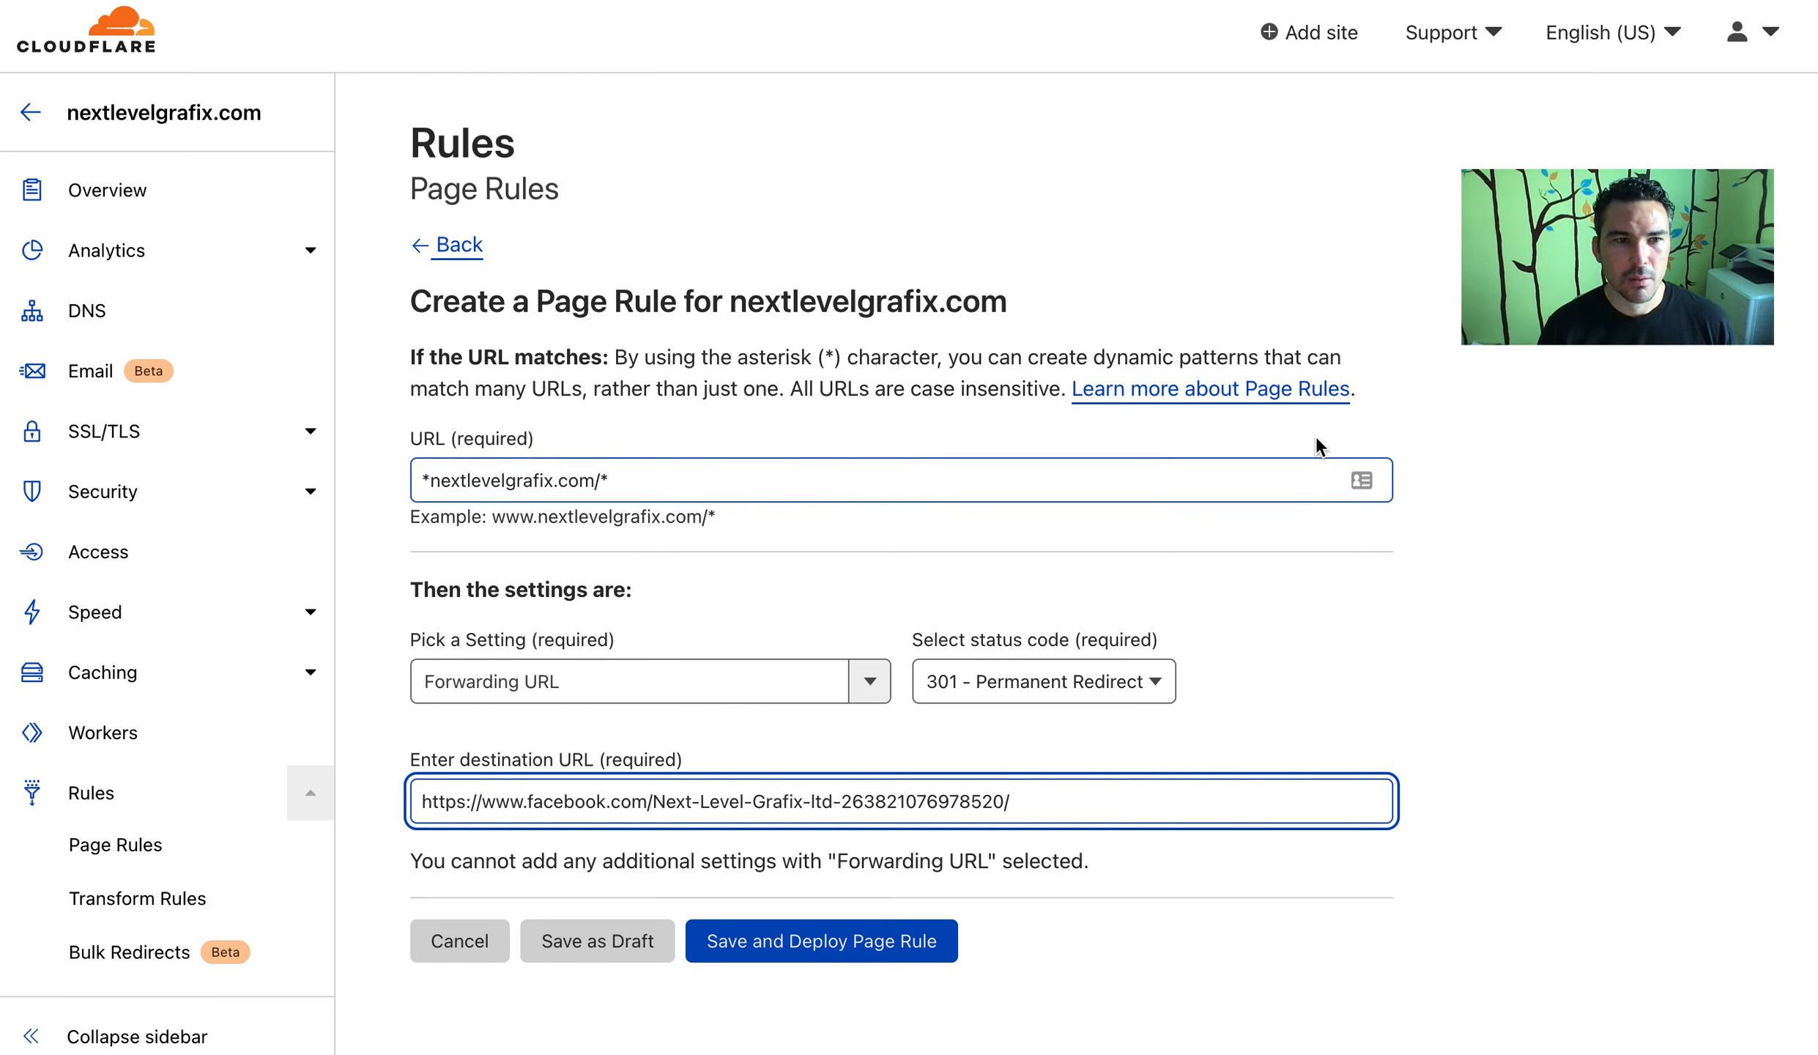
key("super+t")
key("super+v")
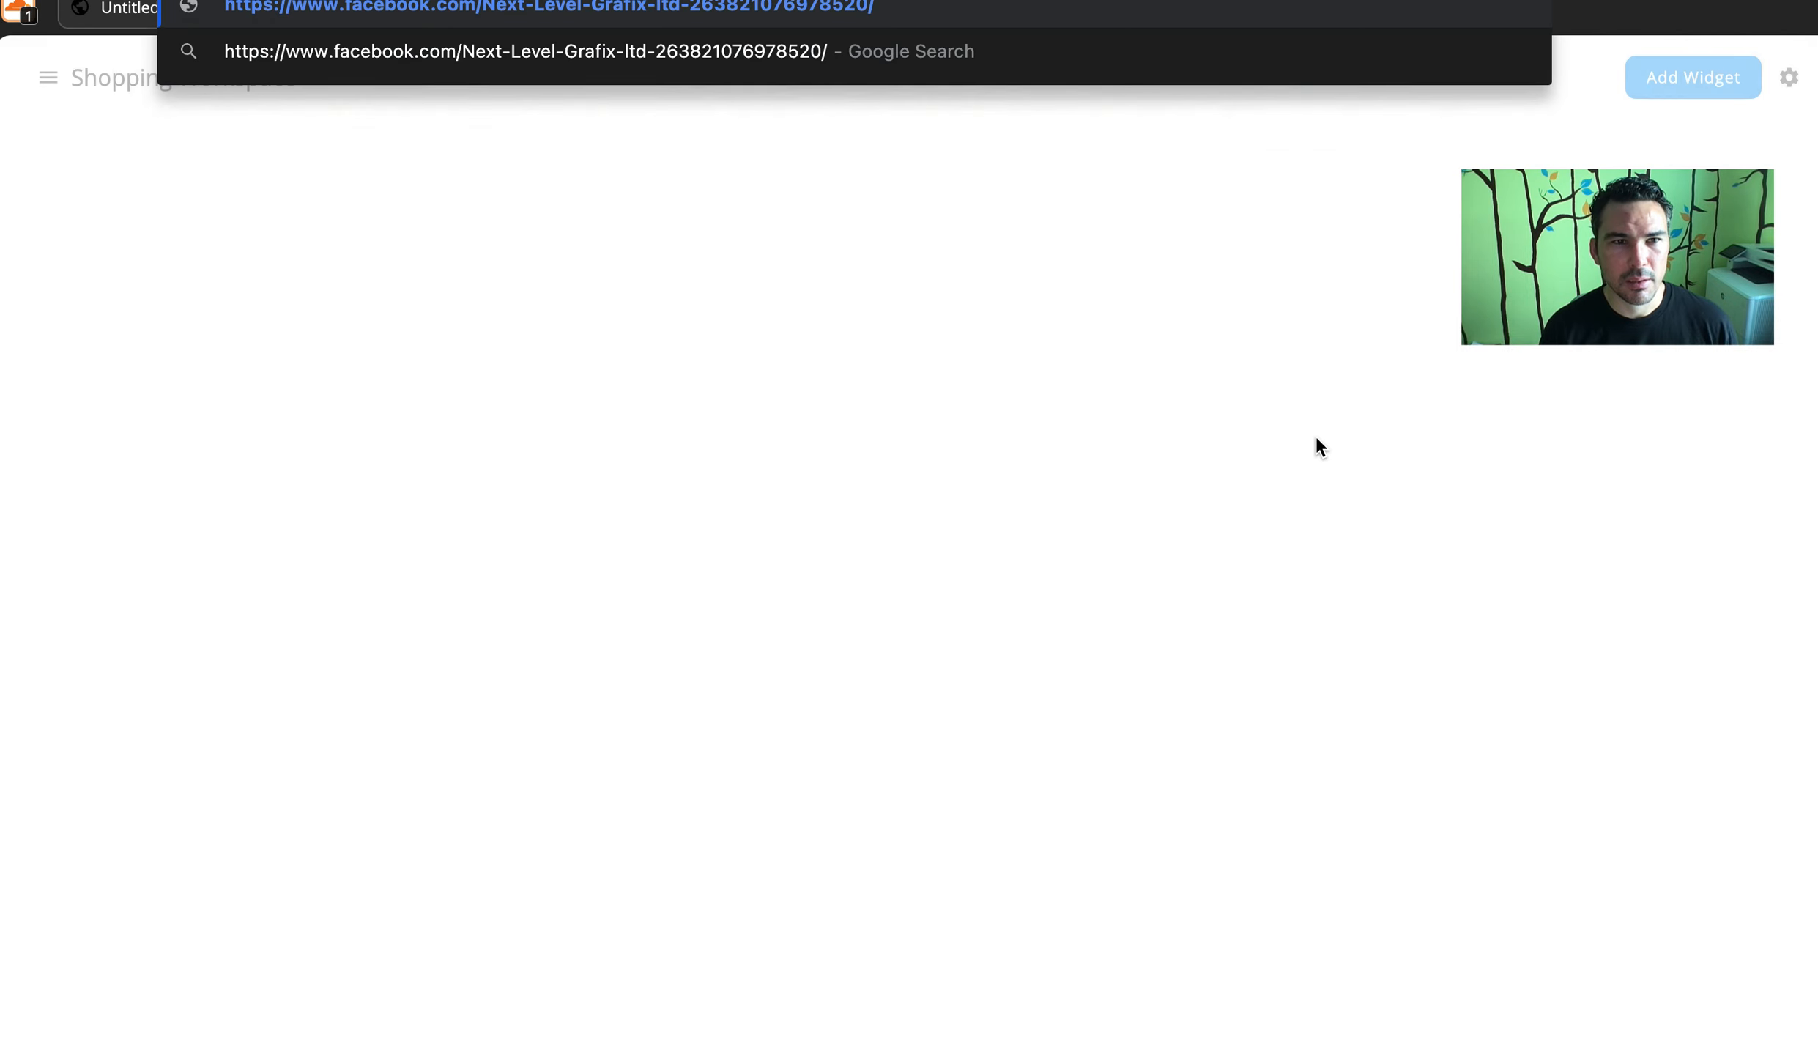
Load the Next Level Grafix, ltd Facebook page, dismiss the login prompt, then close the tab
key("Return")
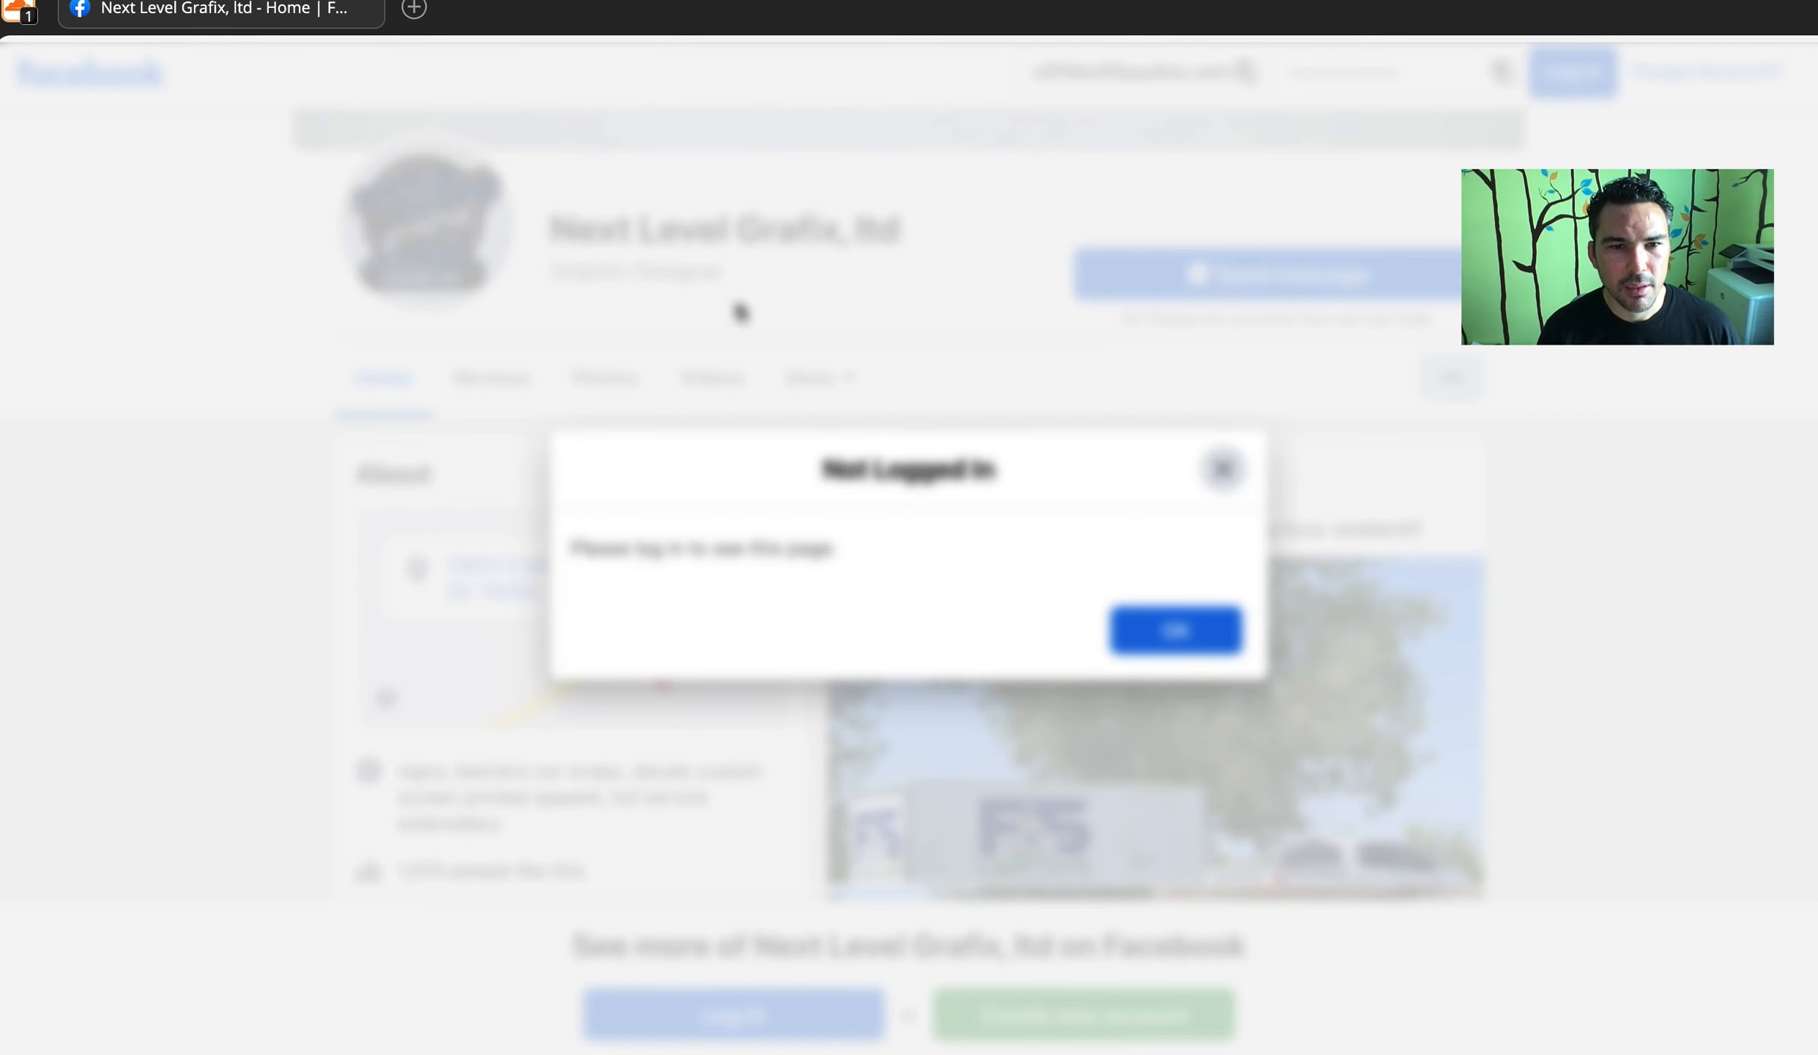
left_click(1221, 470)
left_click(670, 382)
left_click(511, 376)
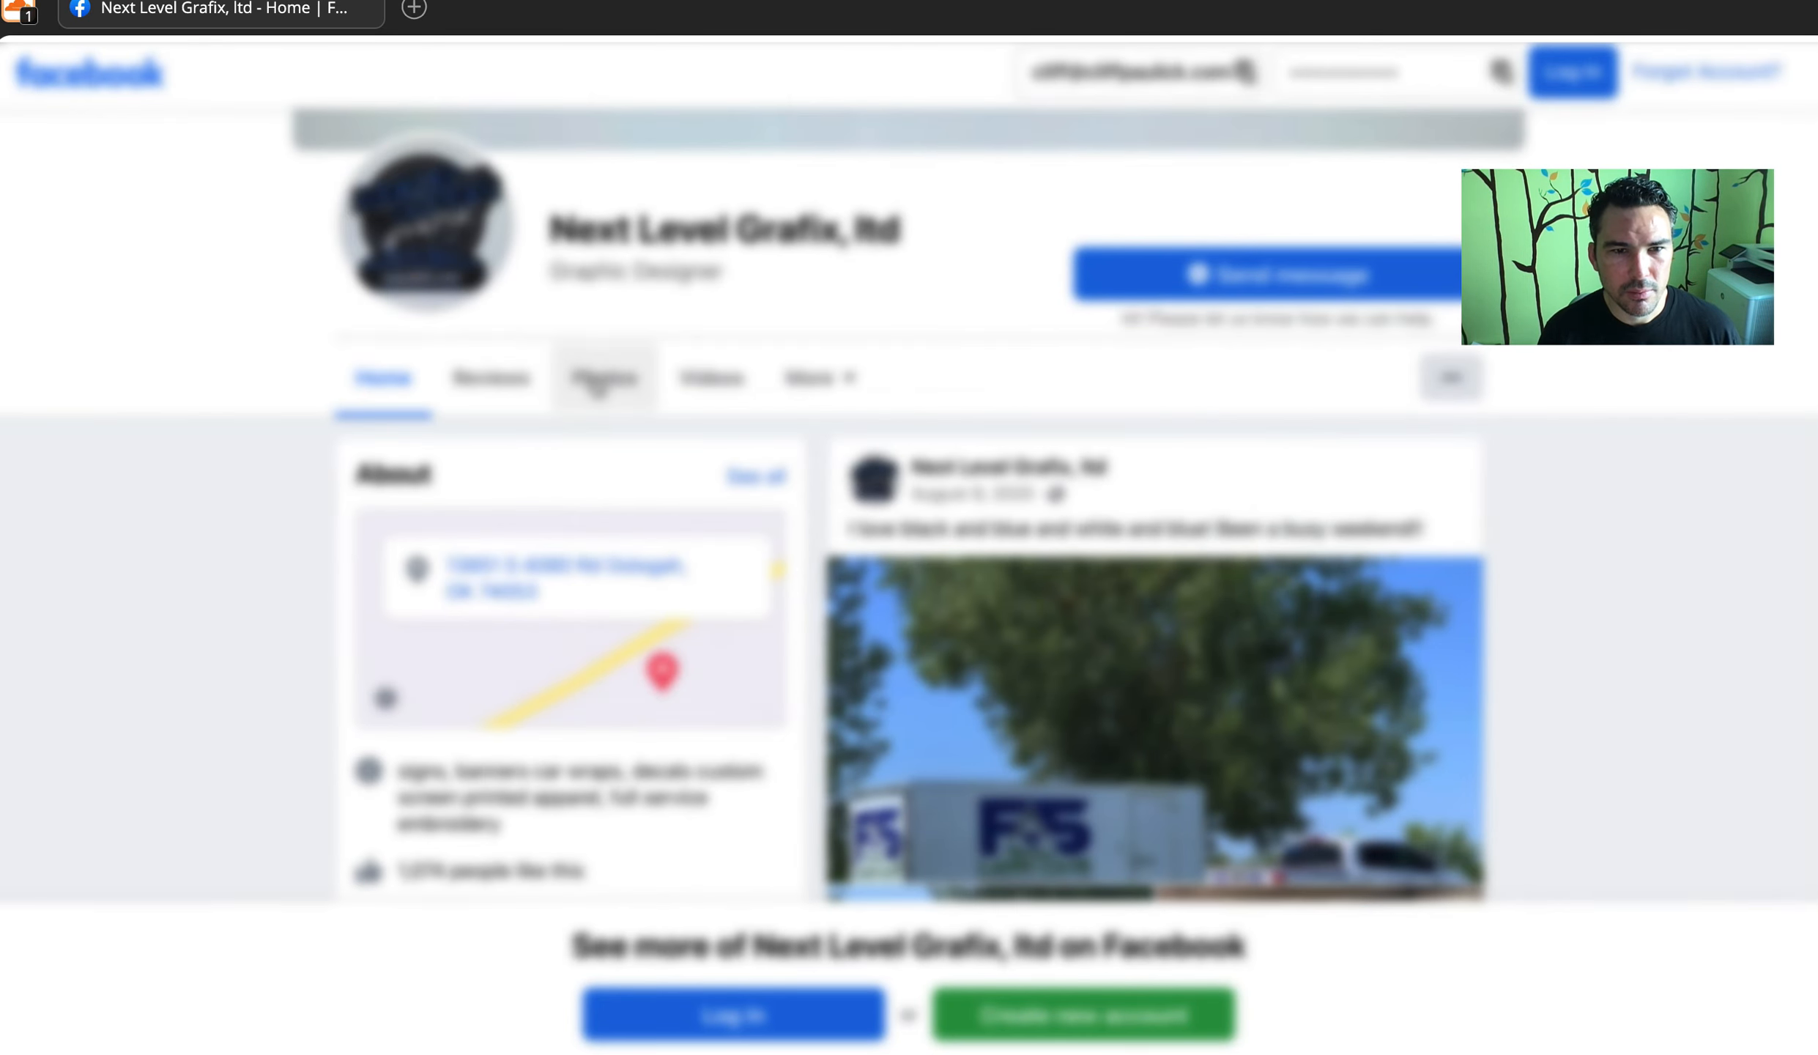
left_click(595, 383)
right_click(1215, 471)
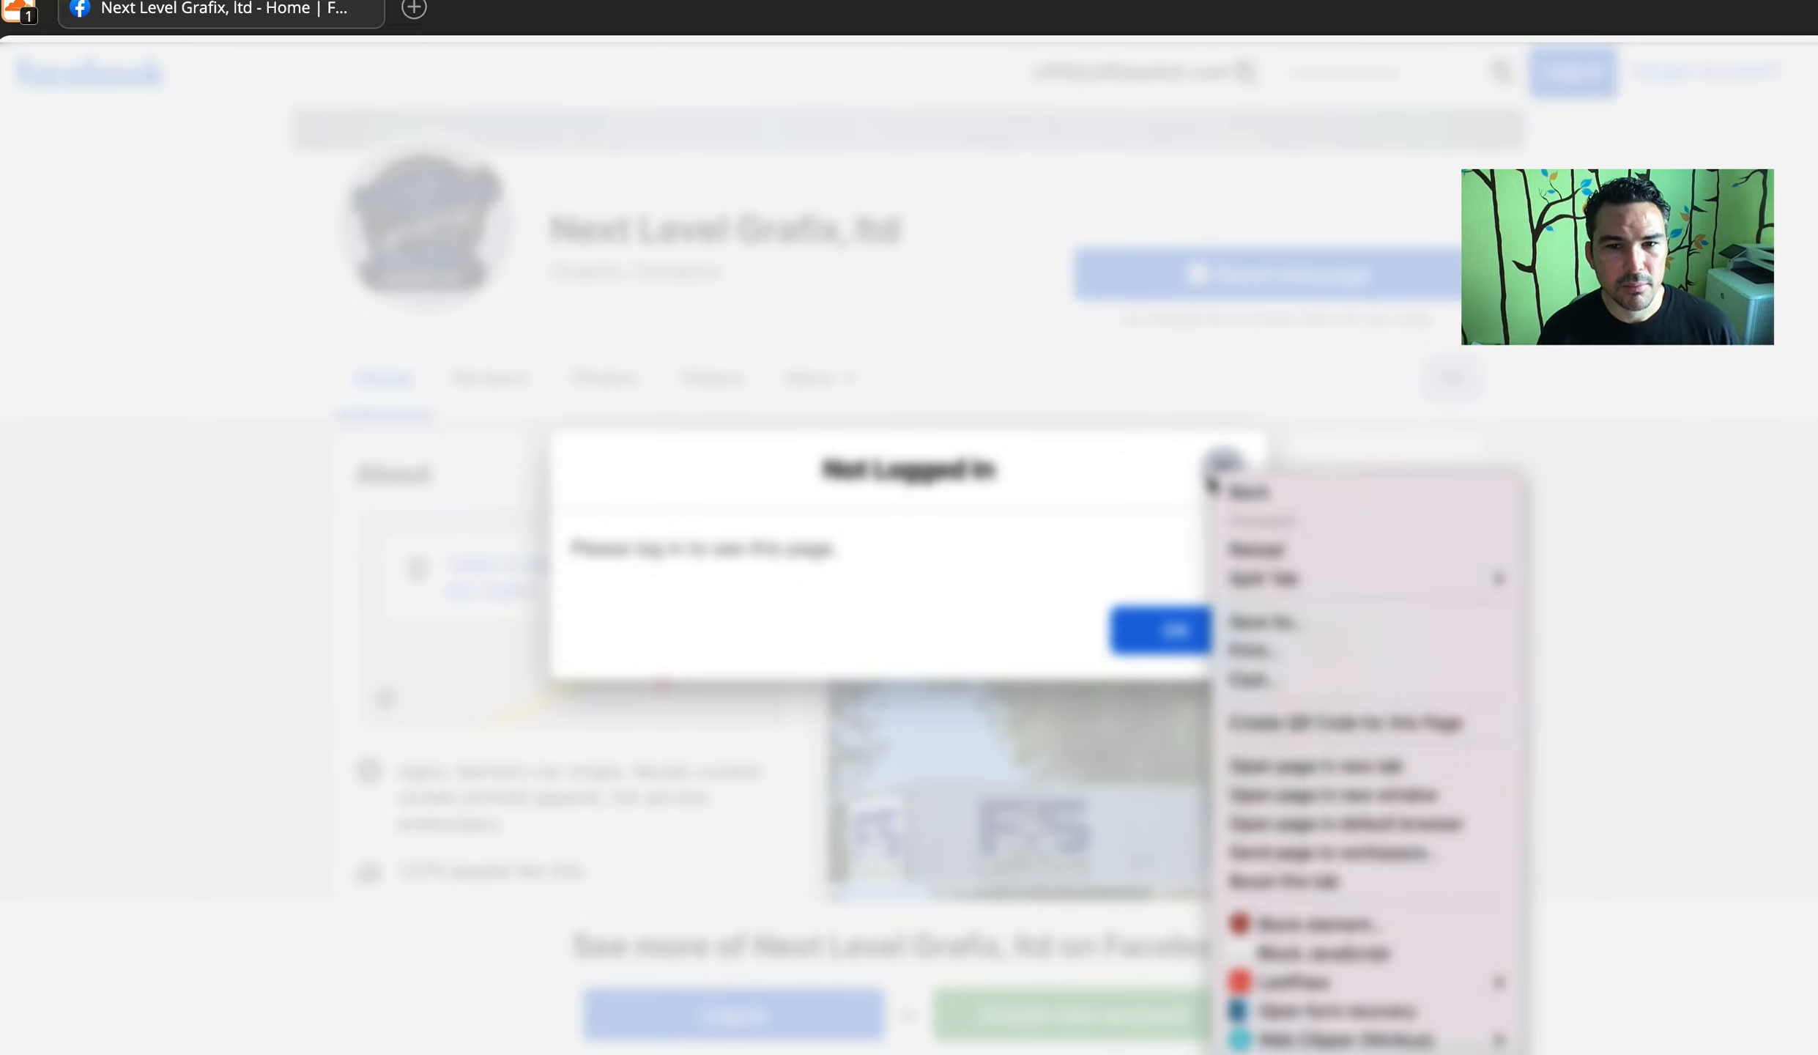
left_click(1189, 484)
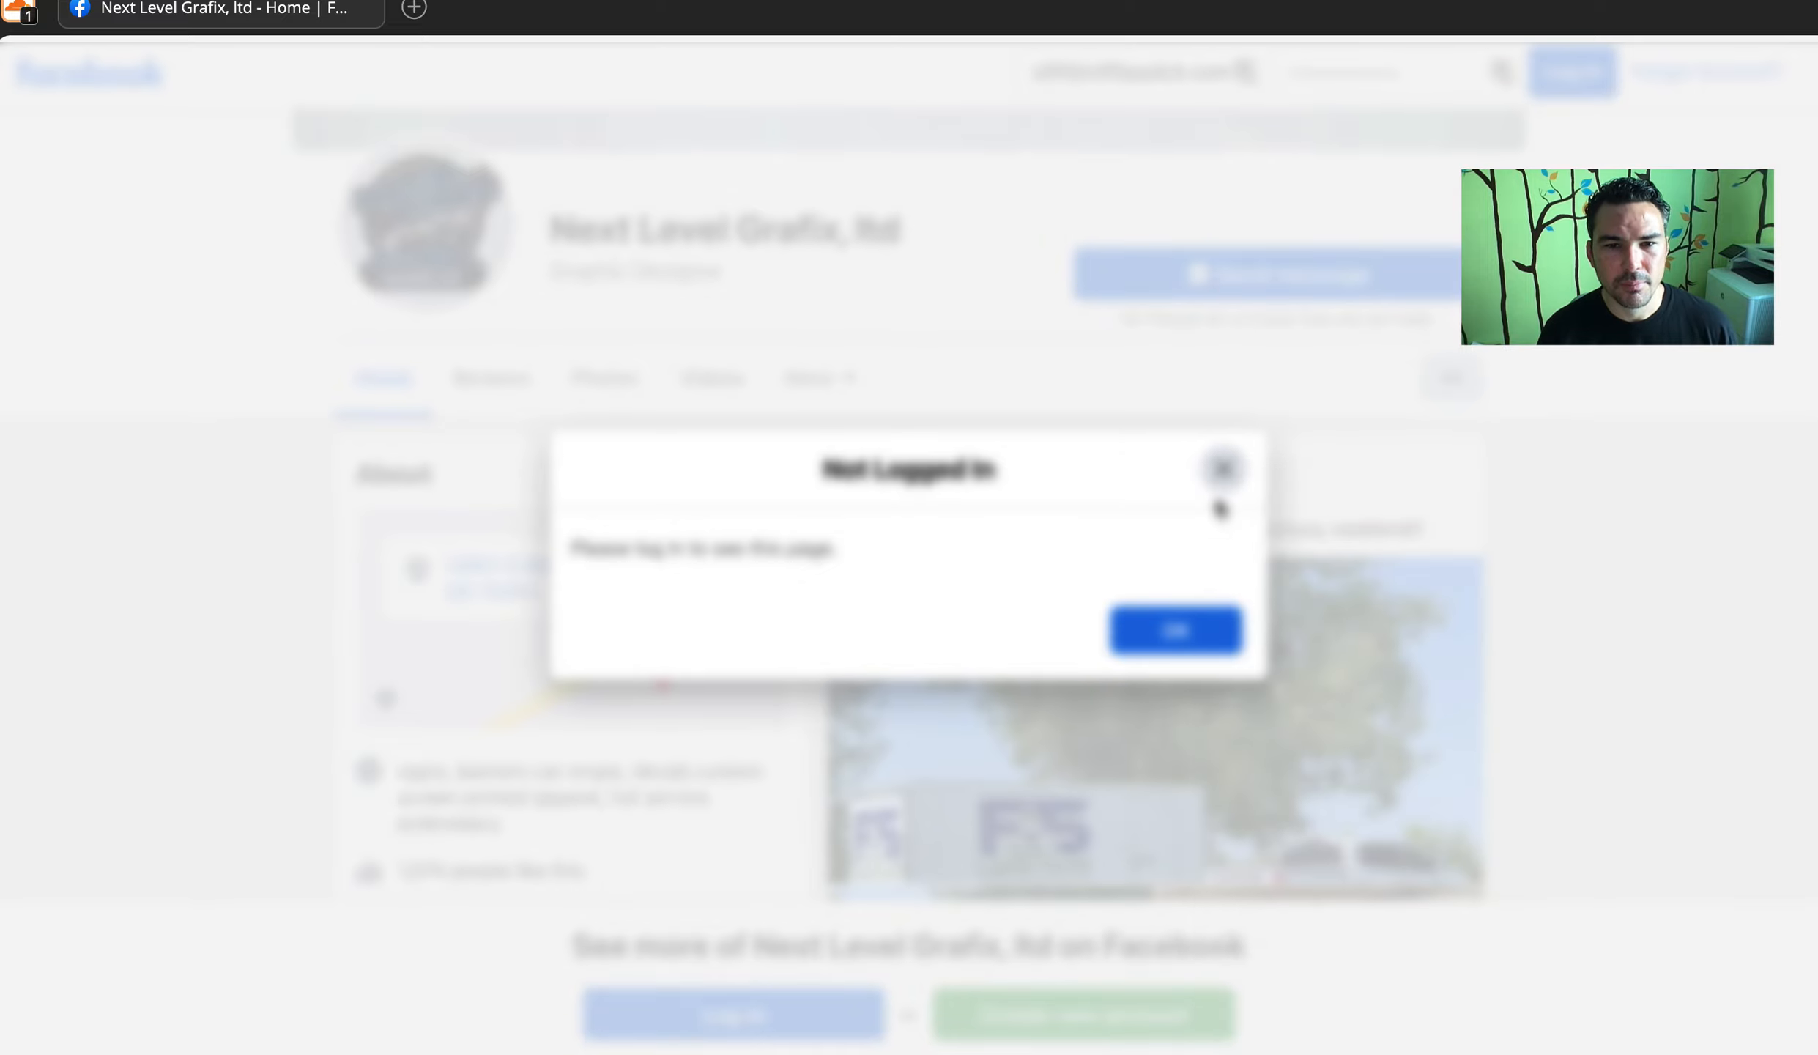
left_click(367, 11)
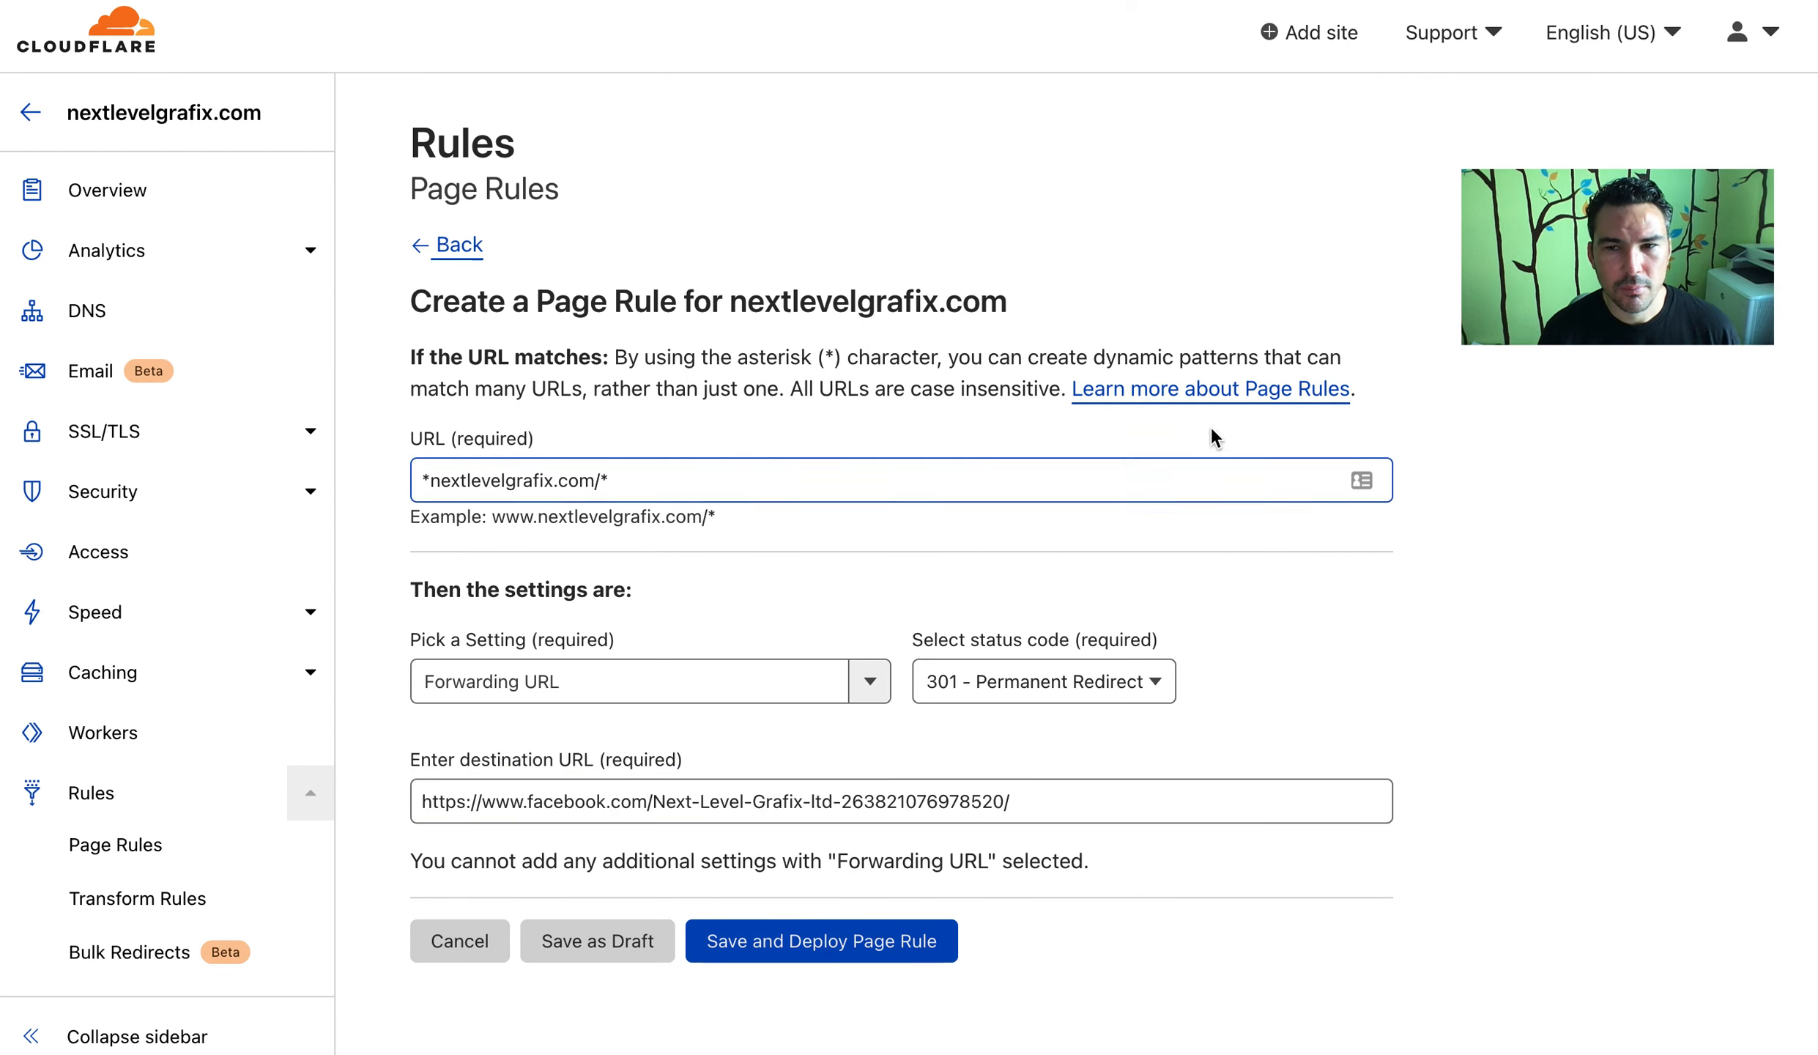
Try appending photos/ to the destination URL, remove it, and add a $2 placeholder
left_click(1113, 800)
type("photos/")
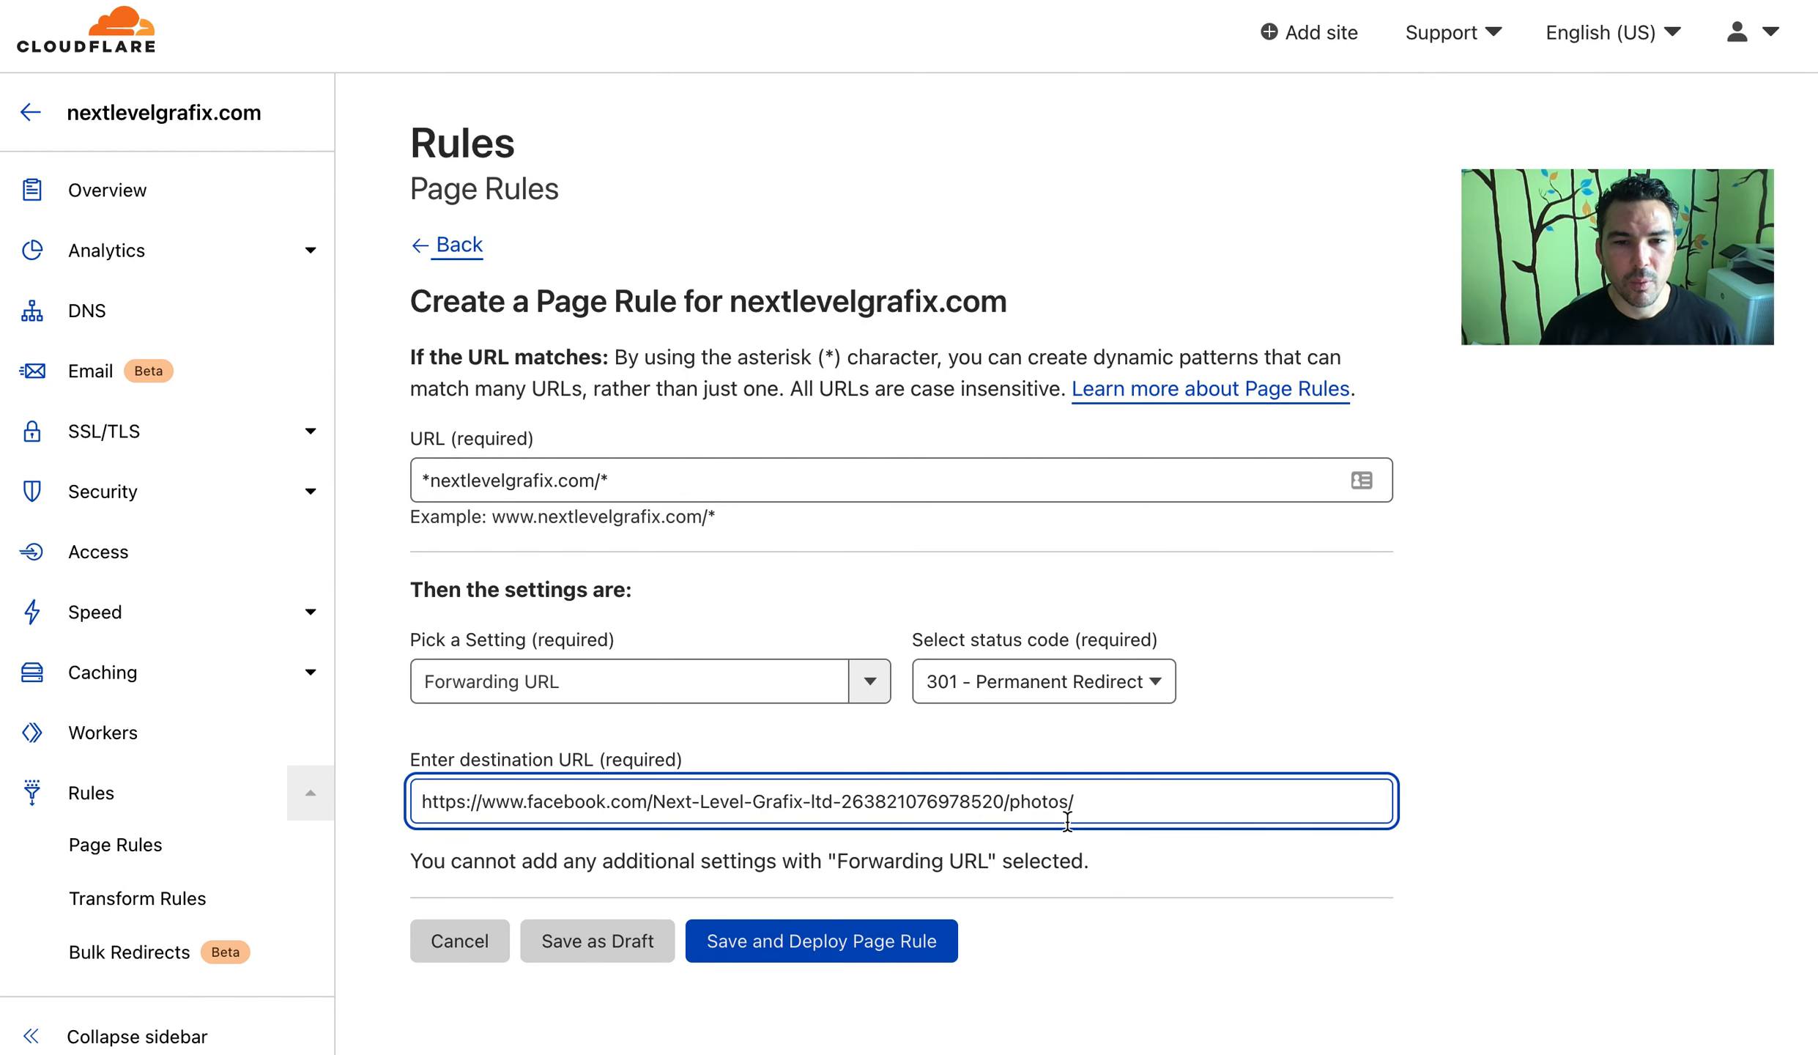
left_click_drag(1011, 801, 1138, 803)
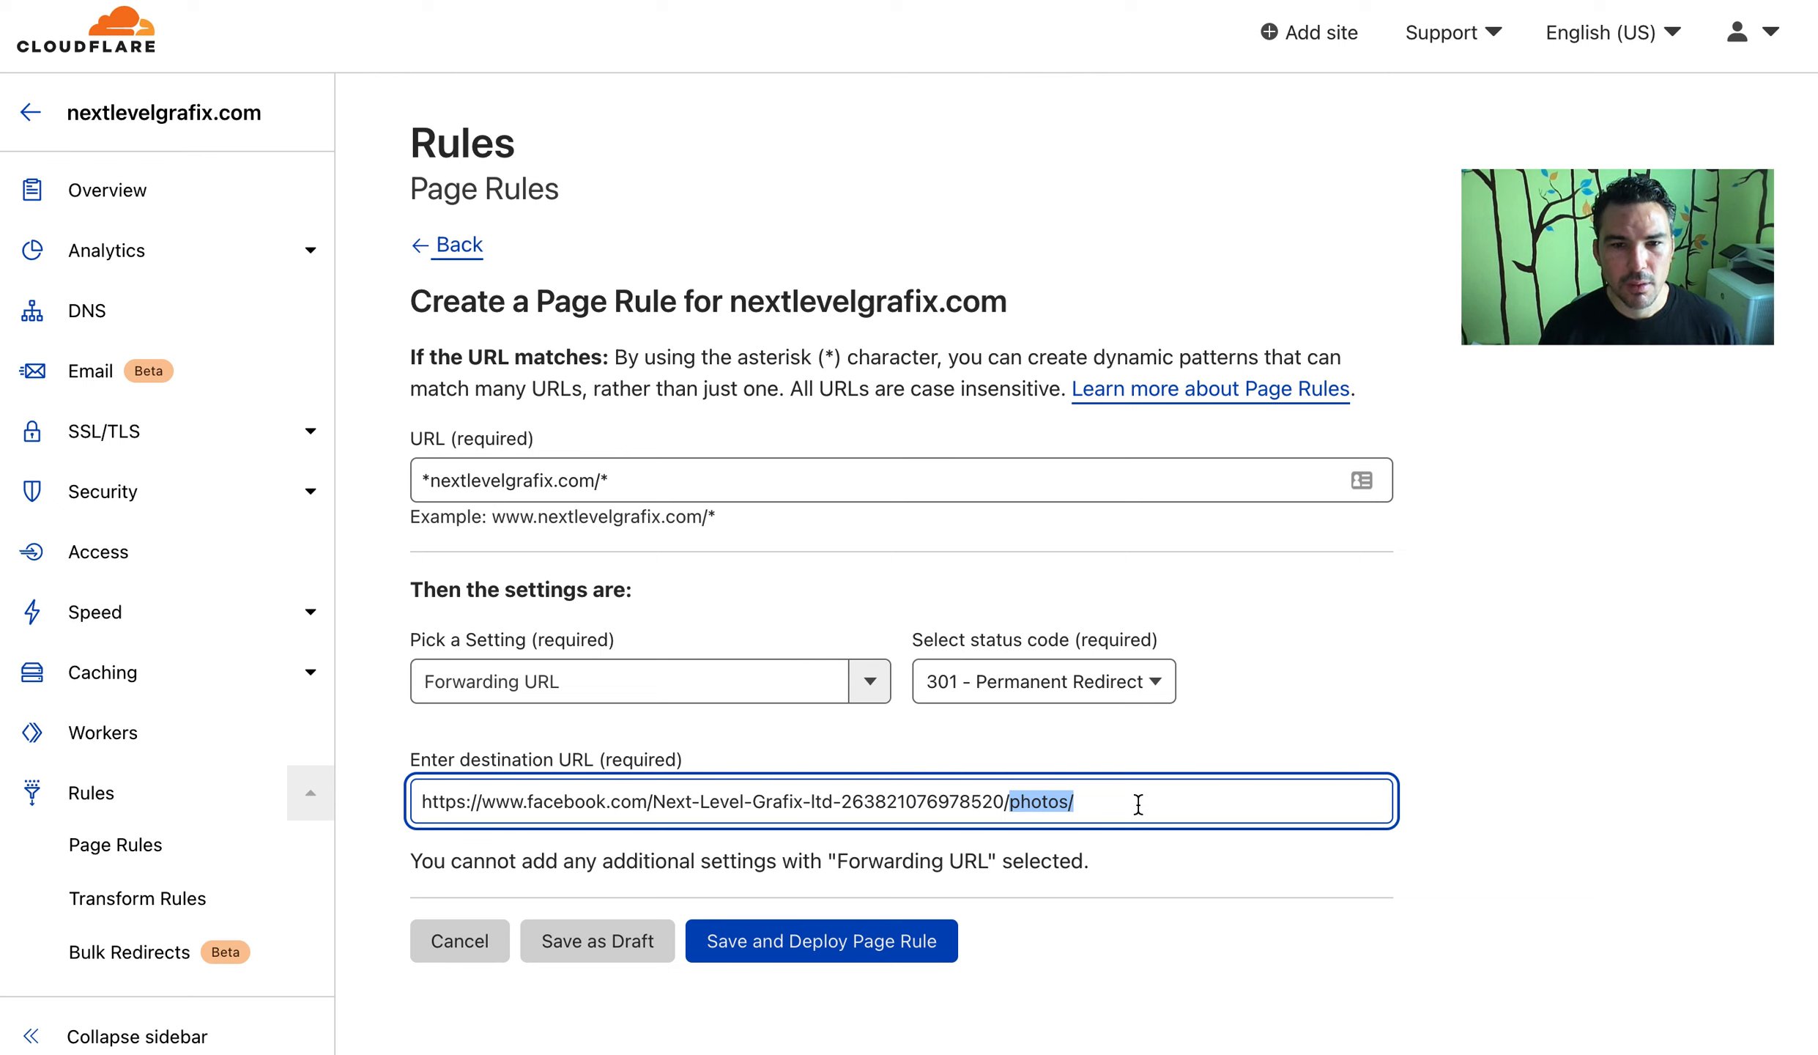
key("BackSpace")
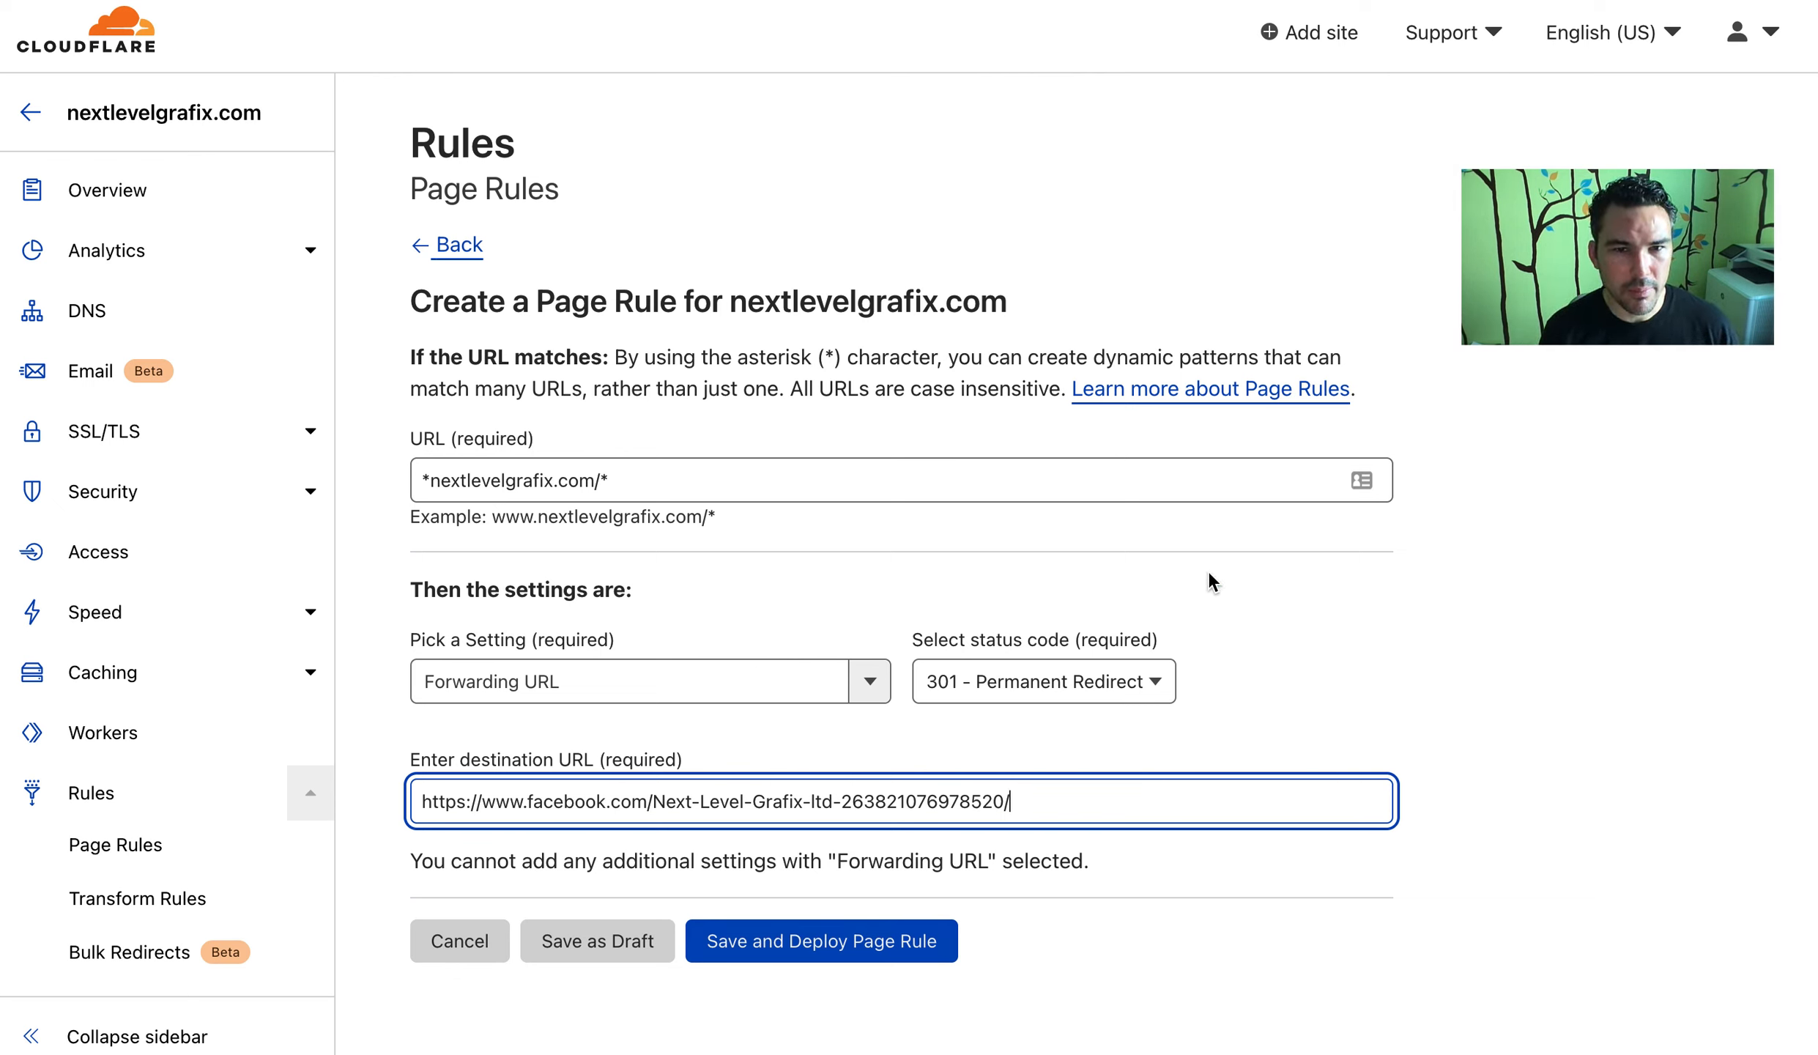
type("$2")
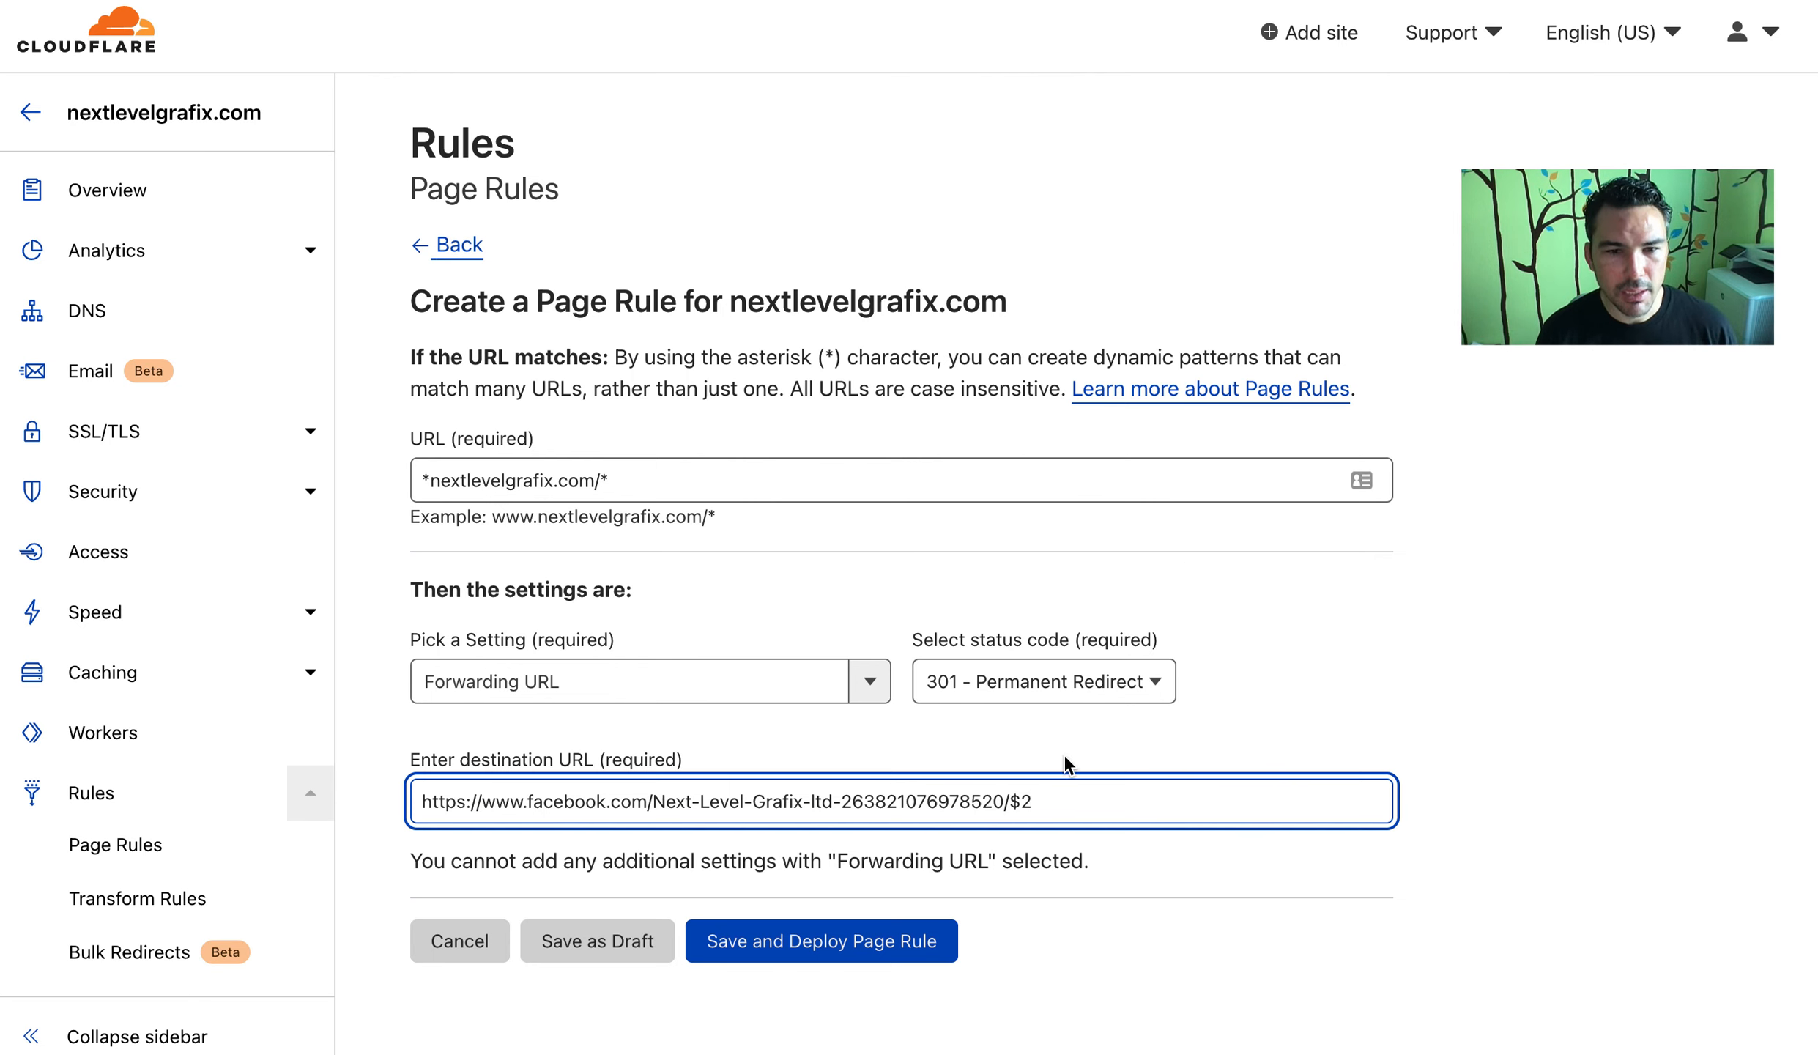
left_click_drag(1012, 804, 1067, 810)
left_click(1066, 810)
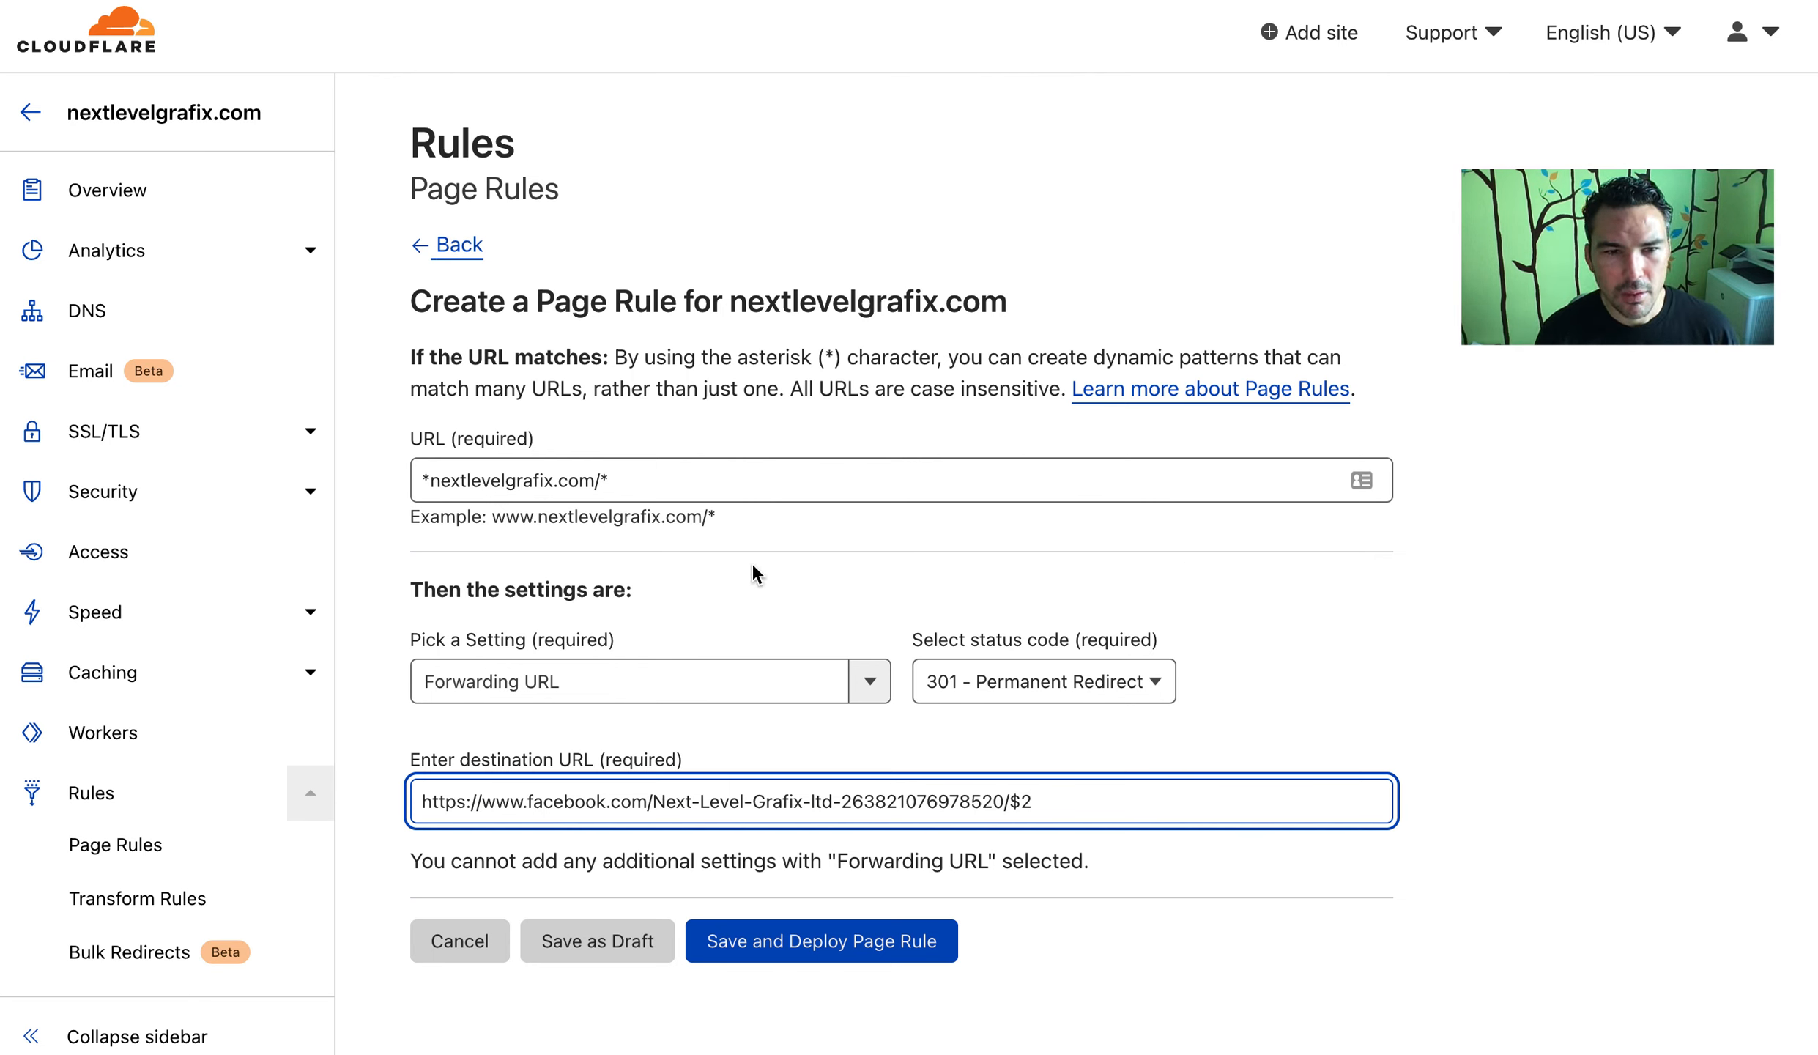
Check the match pattern's trailing wildcard against the $2 placeholder in the destination
left_click(817, 484)
key("shift+Left")
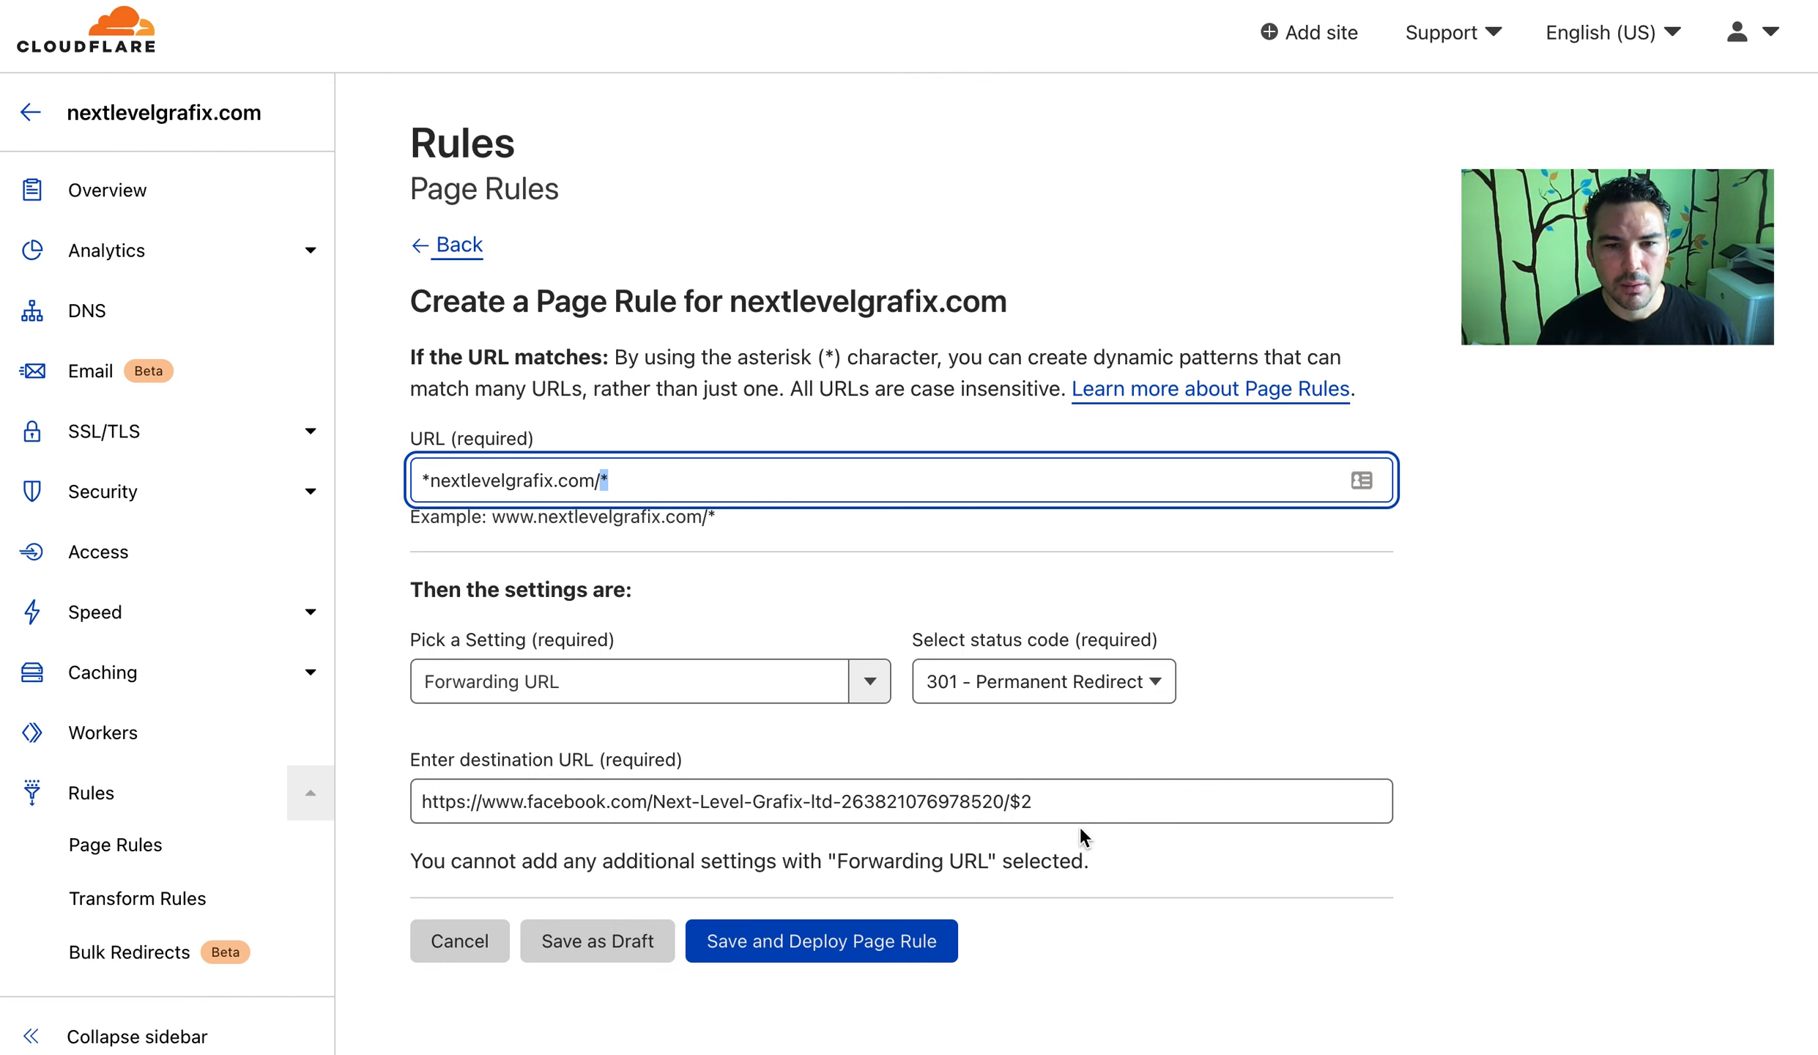
left_click(1088, 807)
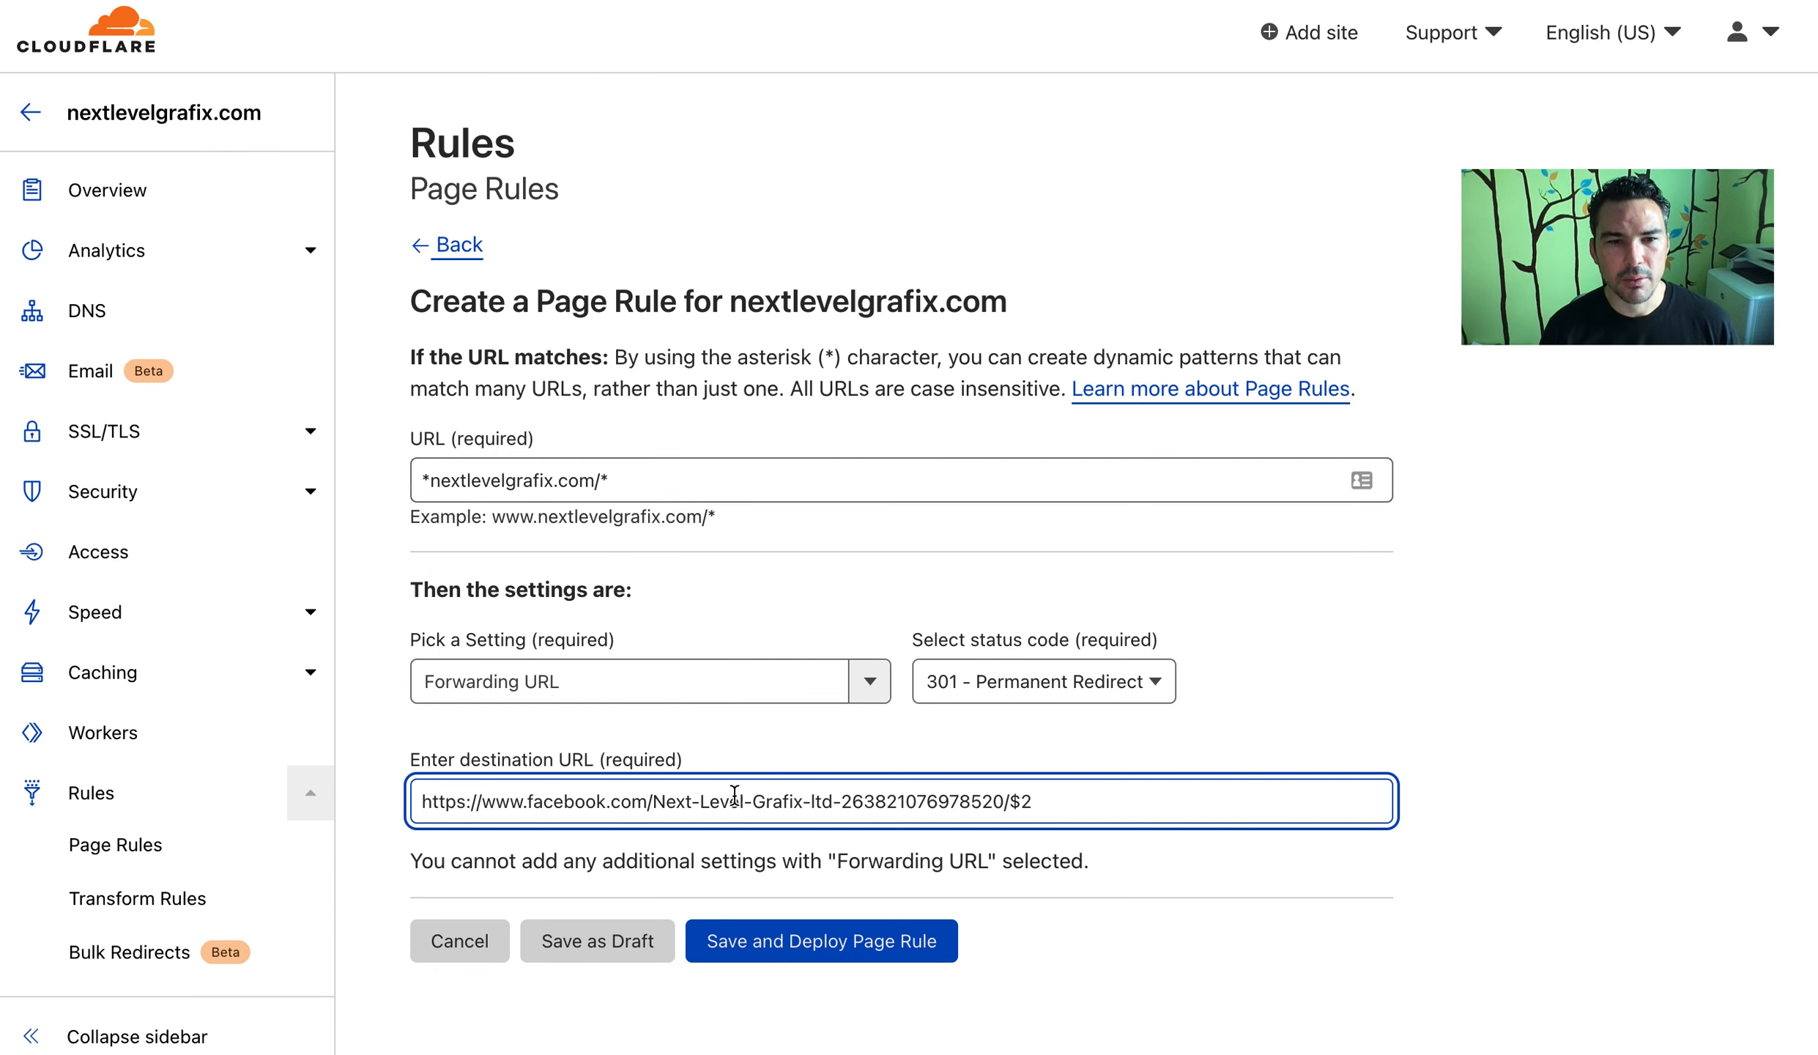
left_click(433, 801)
left_click(1011, 802, "shift")
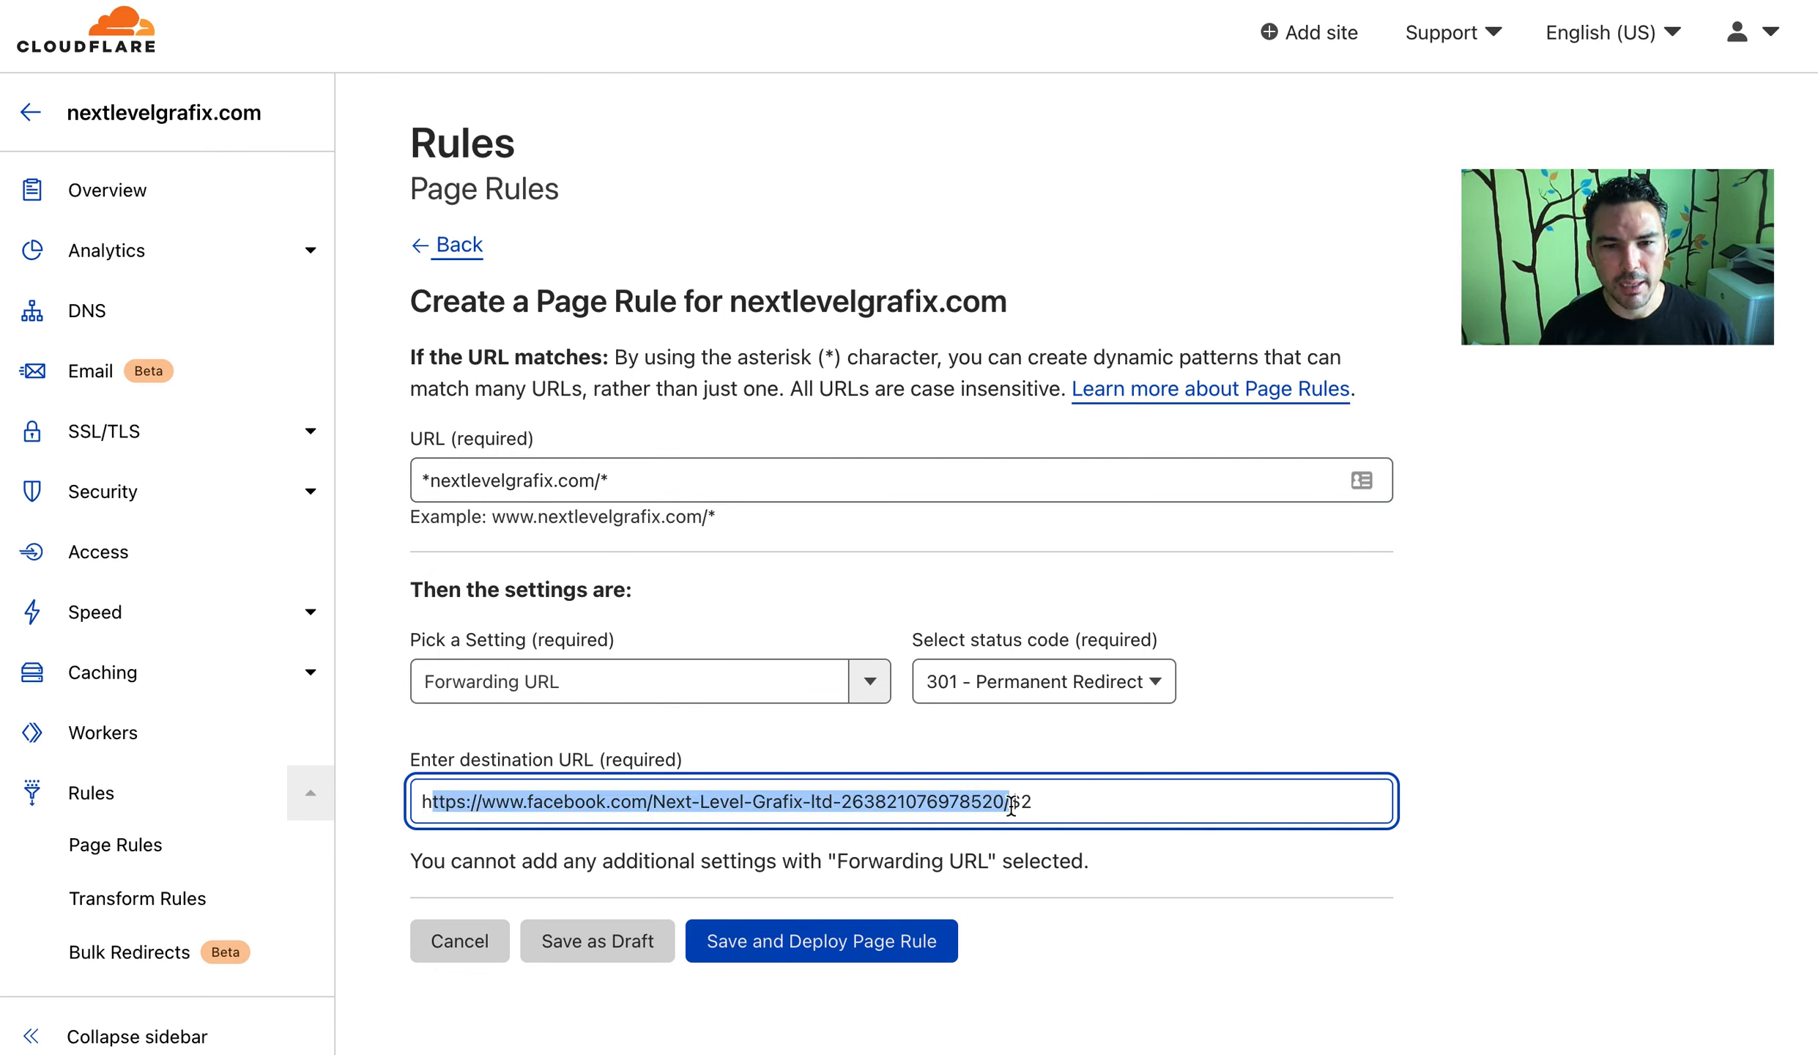
left_click_drag(1020, 803, 1047, 804)
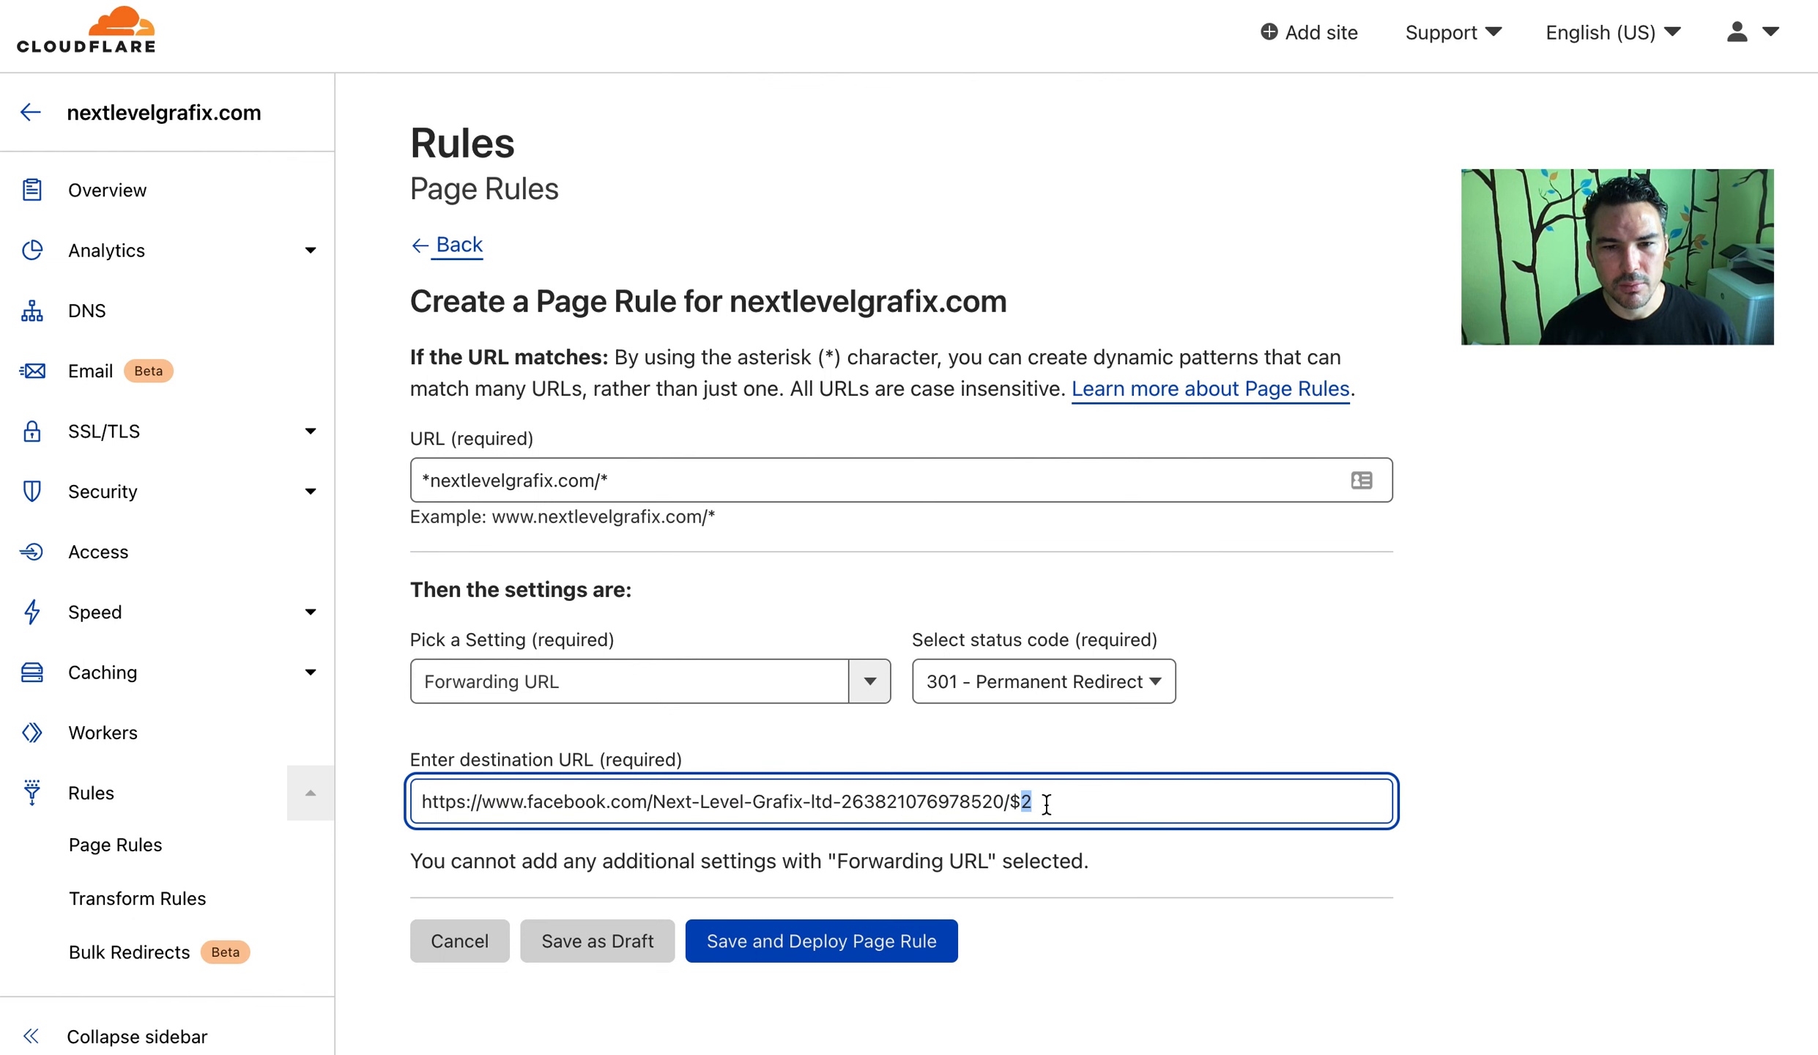
Save and deploy the 301 forwarding rule, then open the Email Routing page
left_click(868, 941)
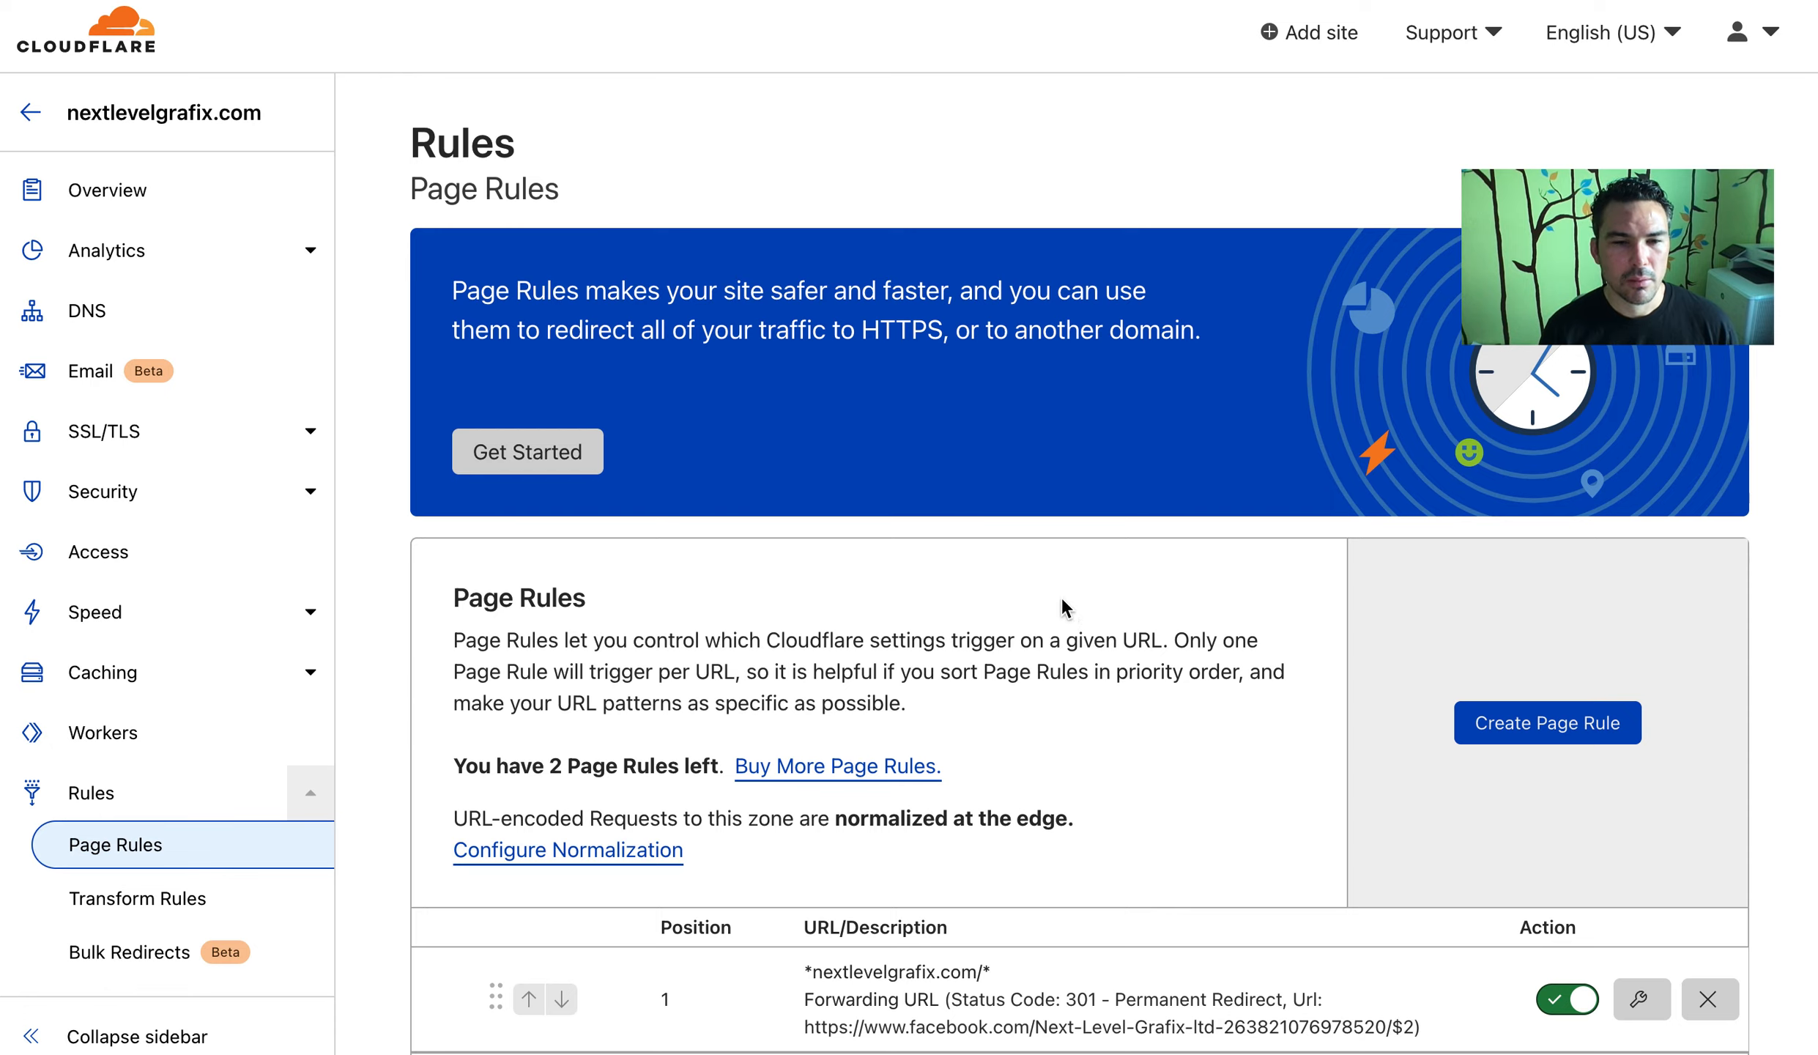
scroll(1061, 594, "down", 5)
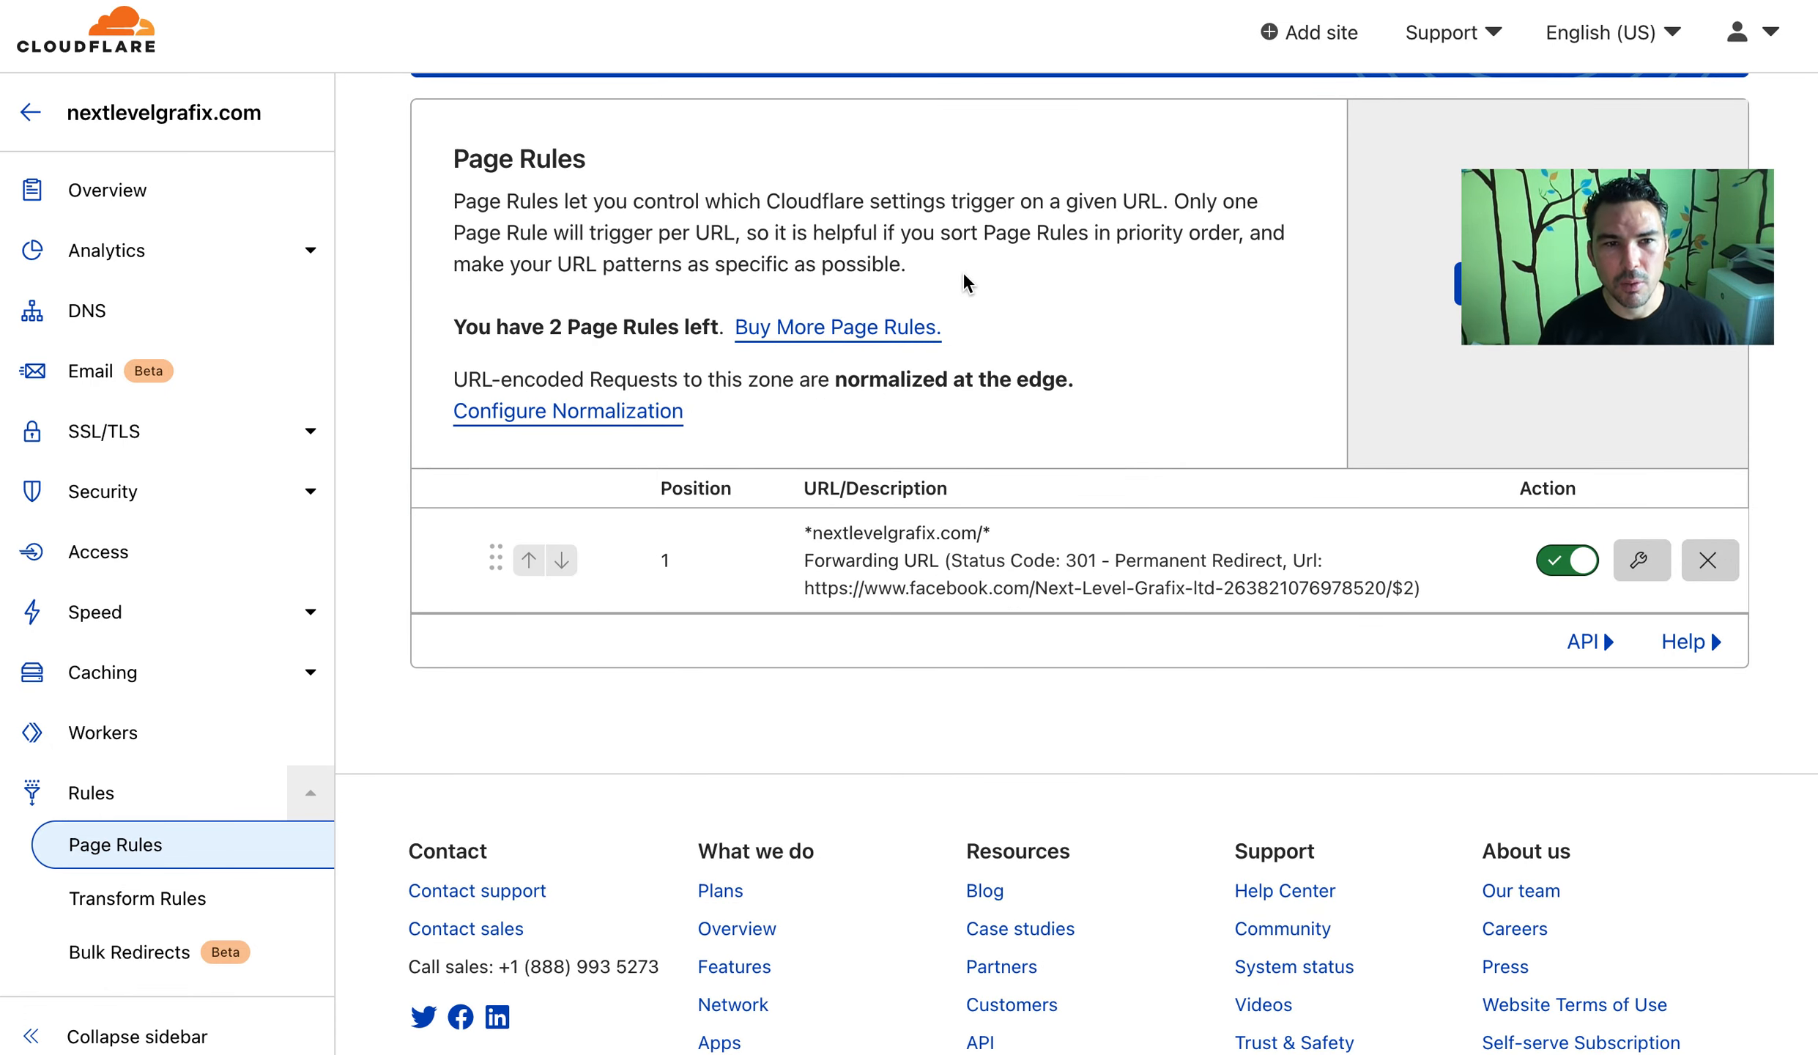
left_click(219, 372)
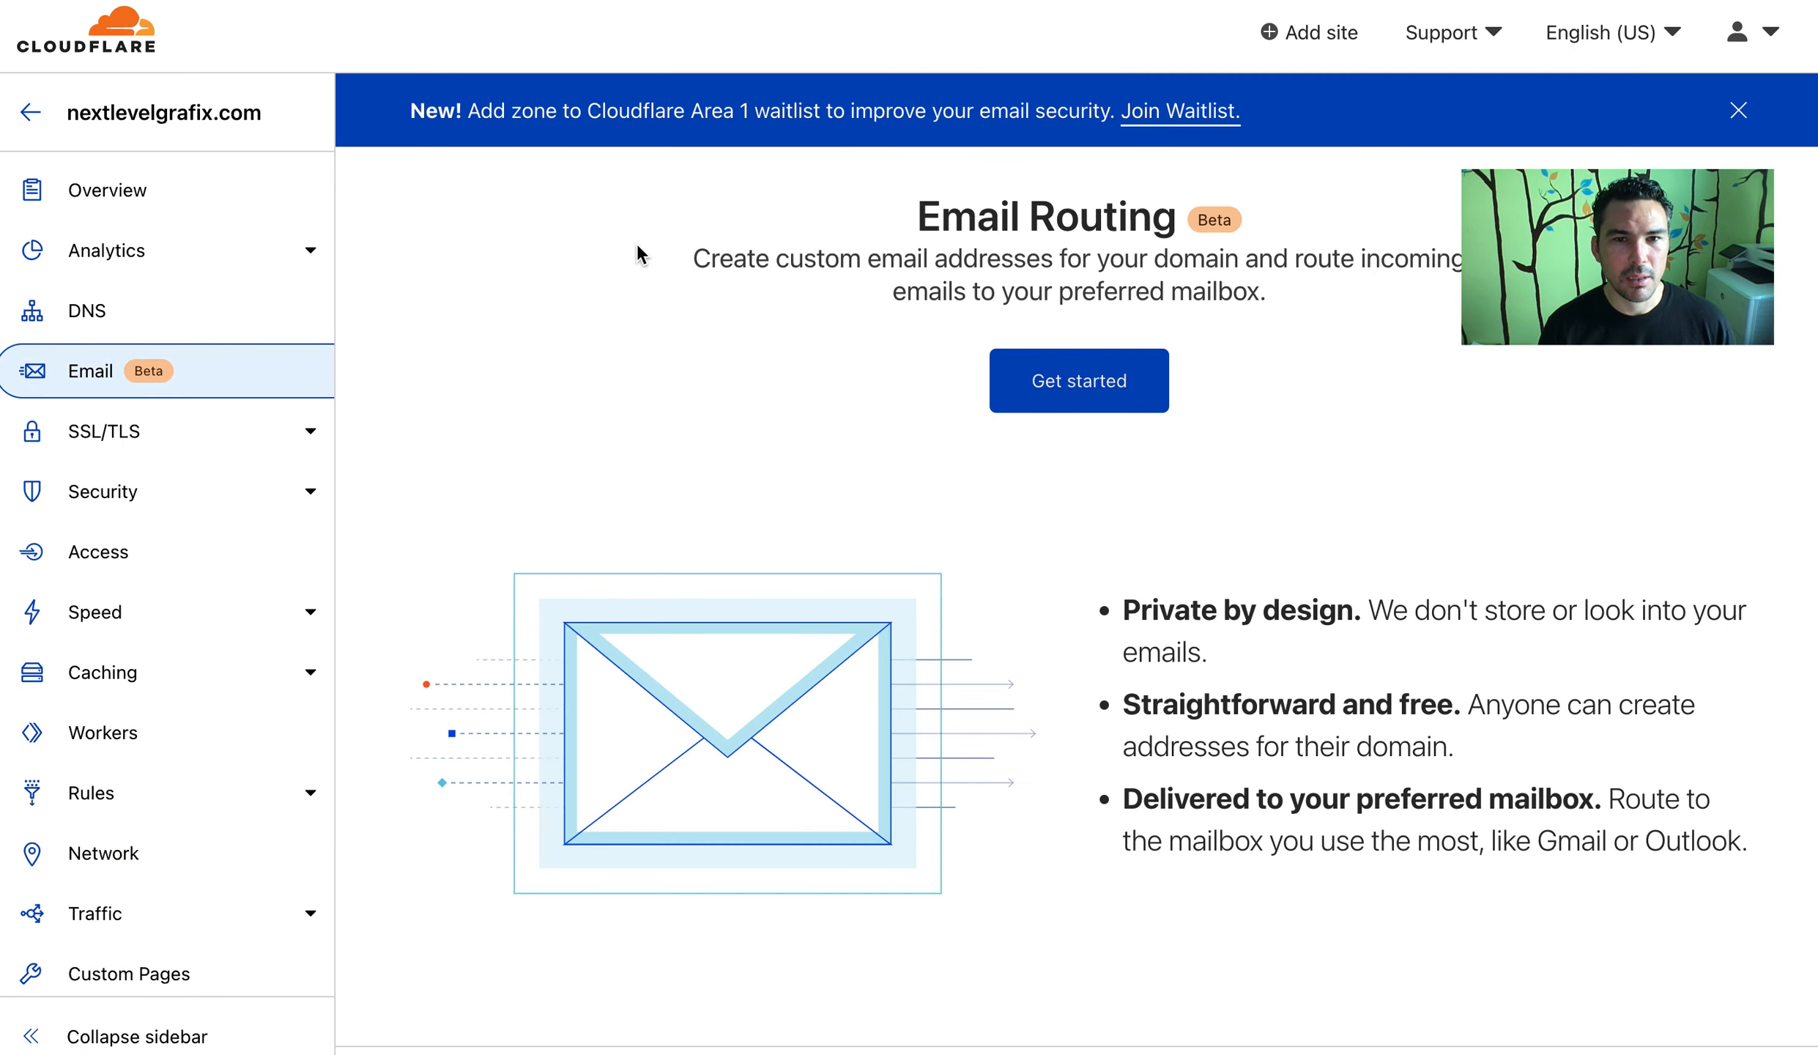
Create the custom address sales forwarding to the destination mailbox
left_click(1117, 376)
left_click(552, 654)
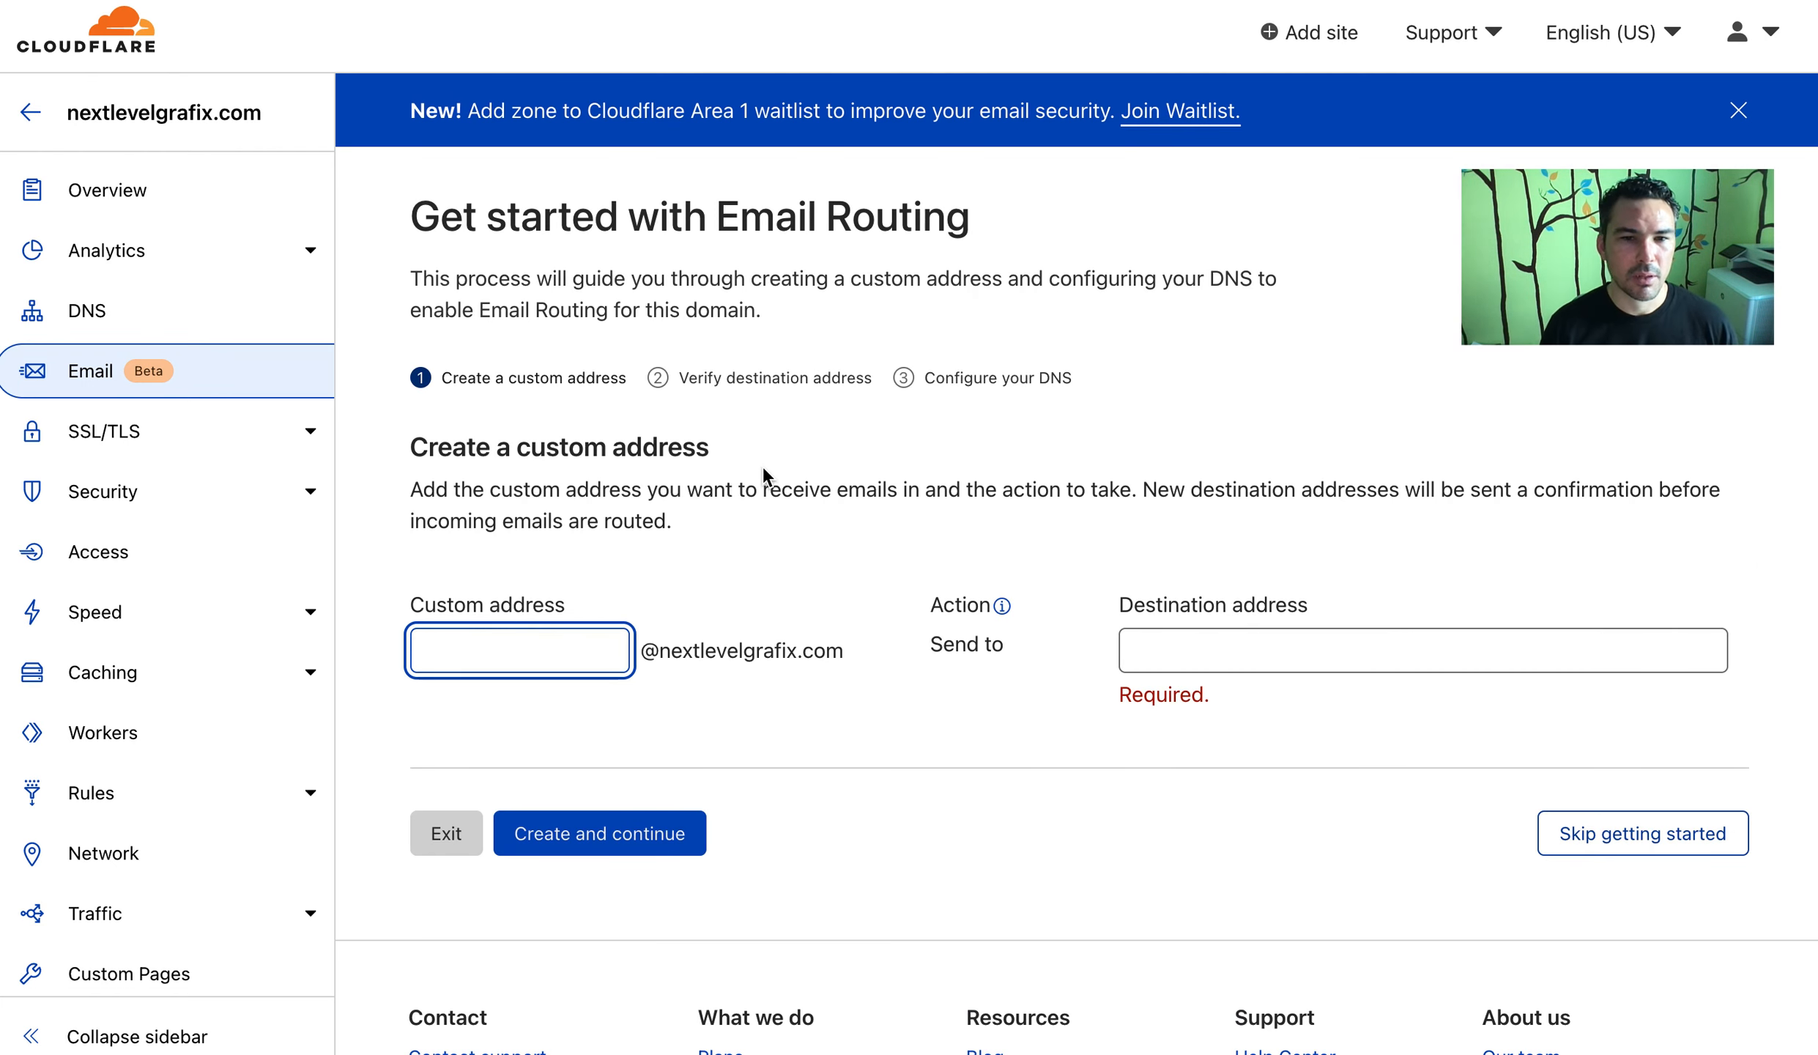
scroll(758, 455, "down", 2)
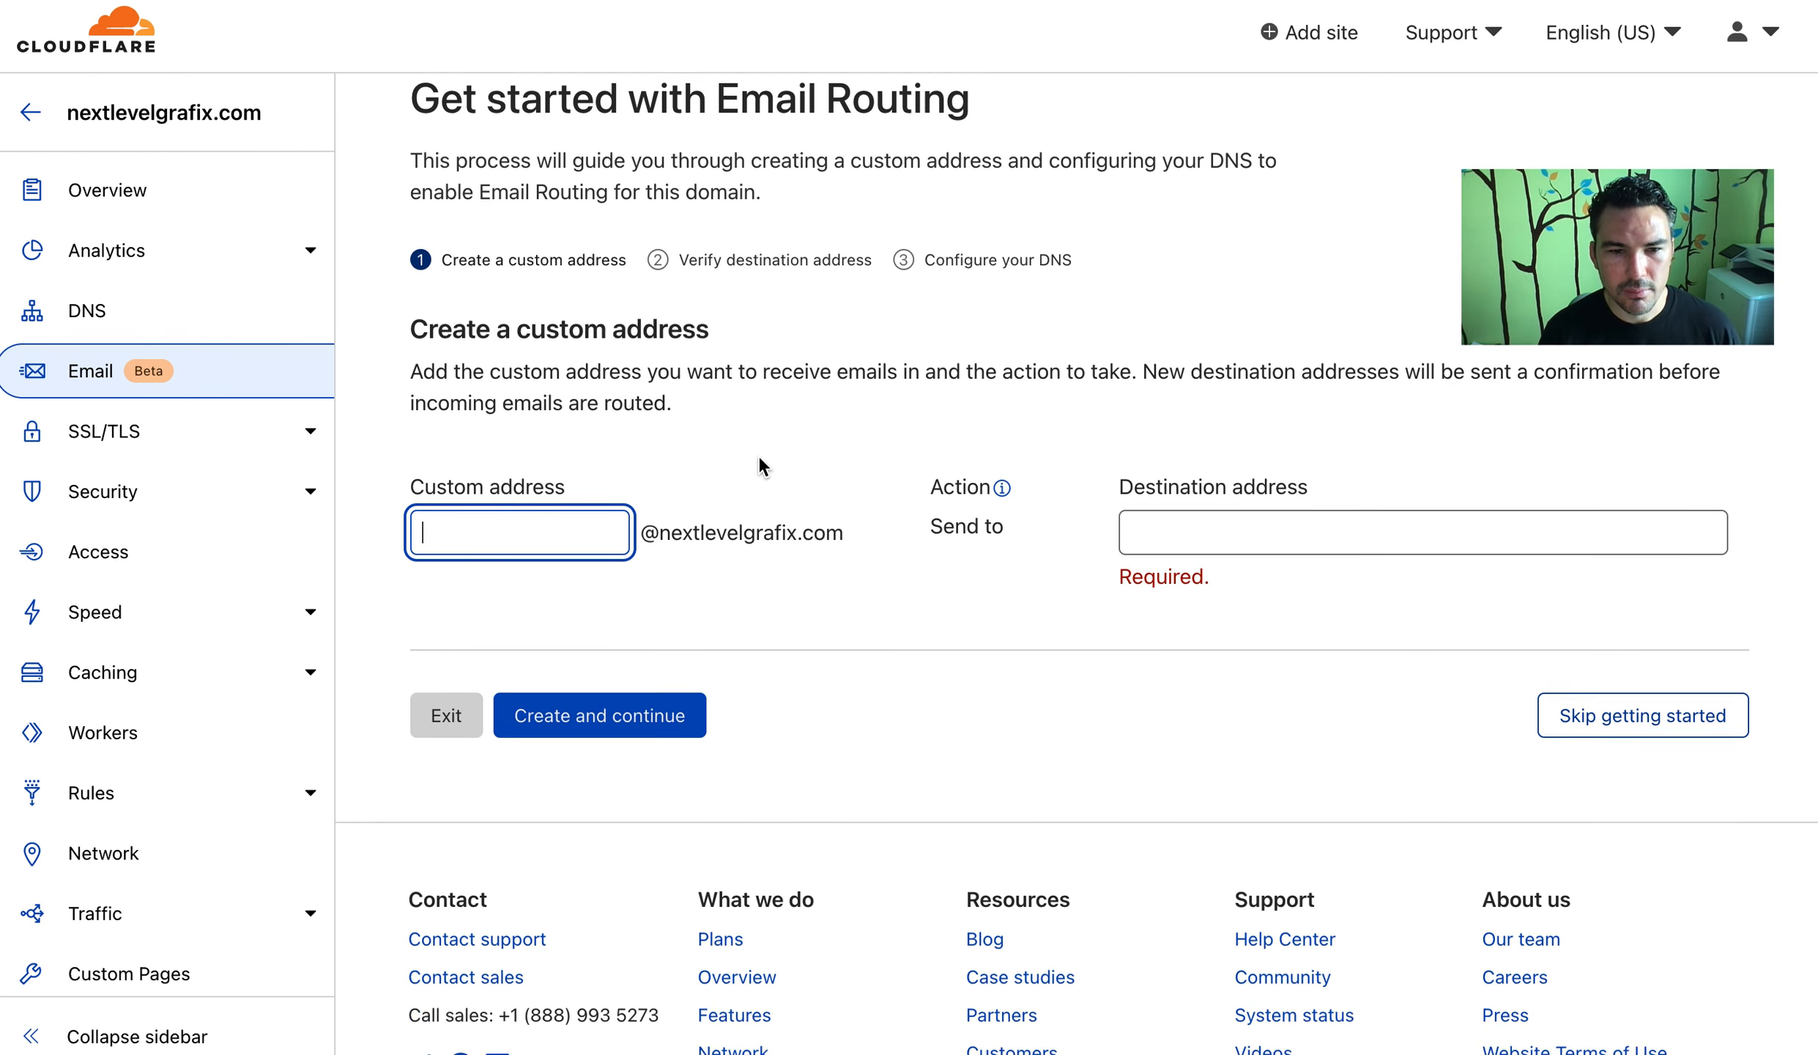
scroll(758, 454, "up", 2)
mouse_move(1005, 608)
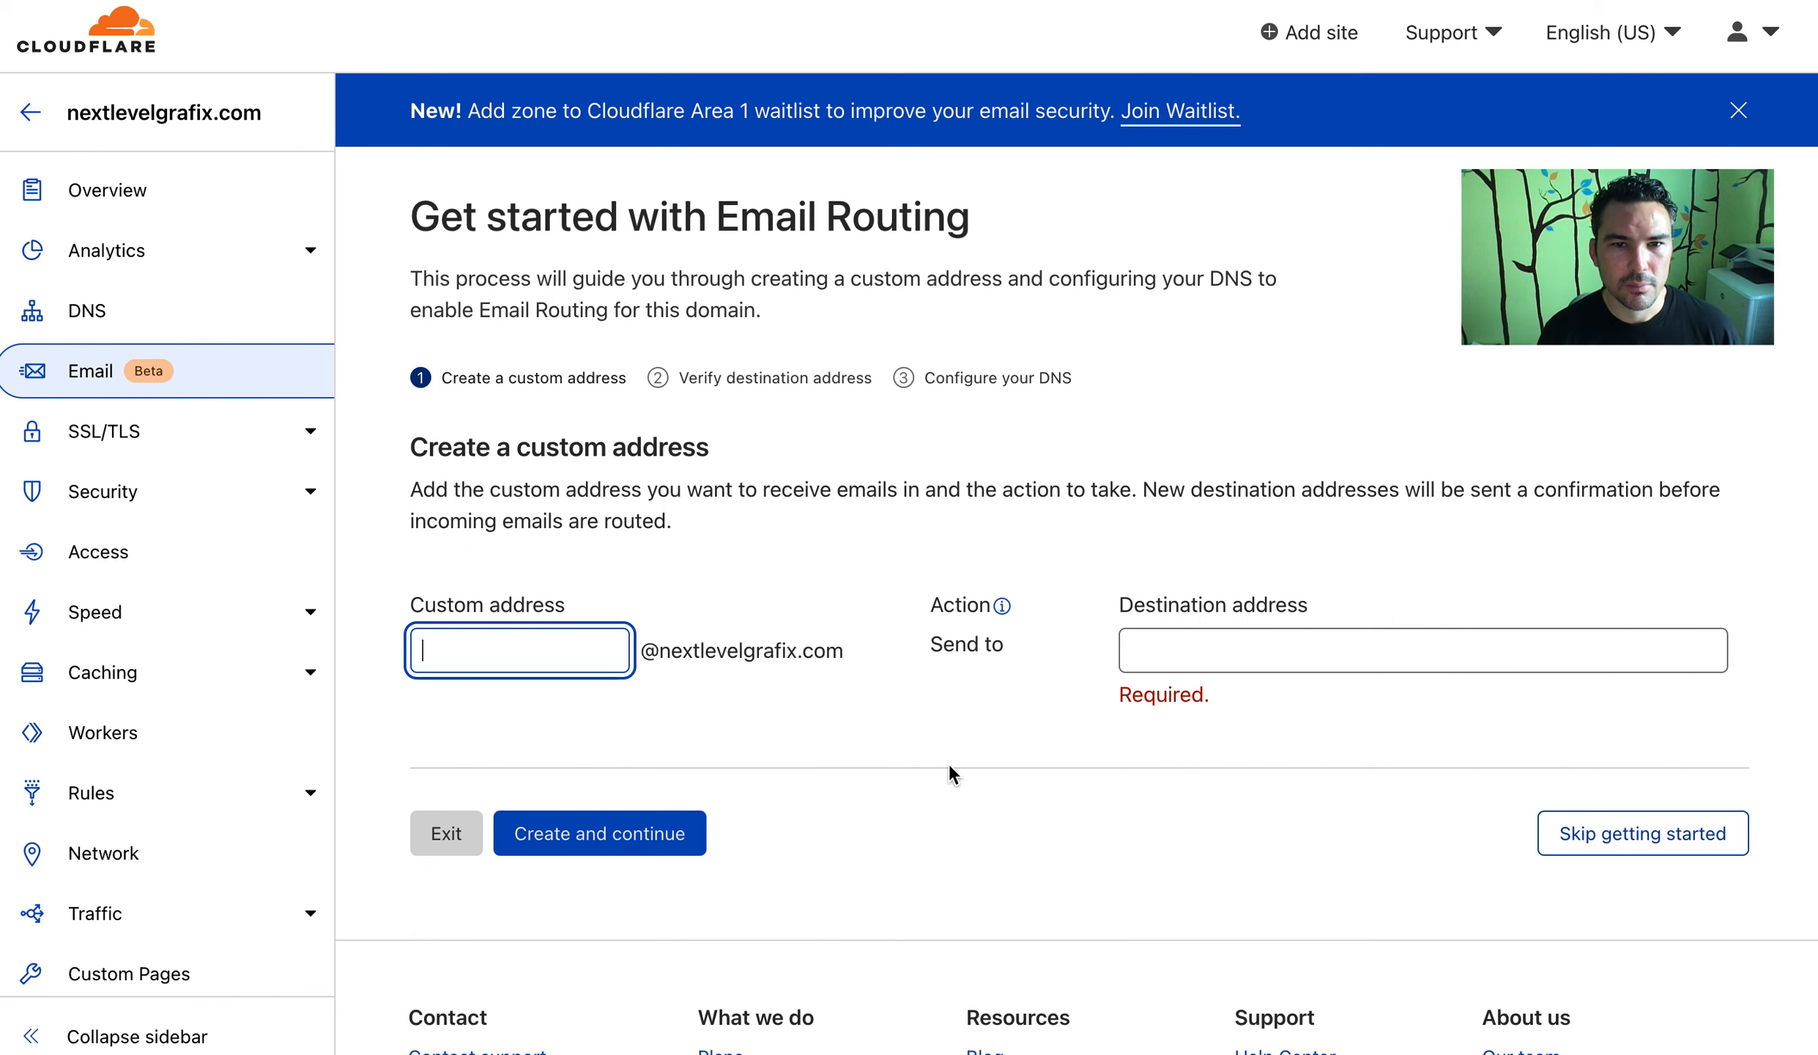
left_click(853, 0)
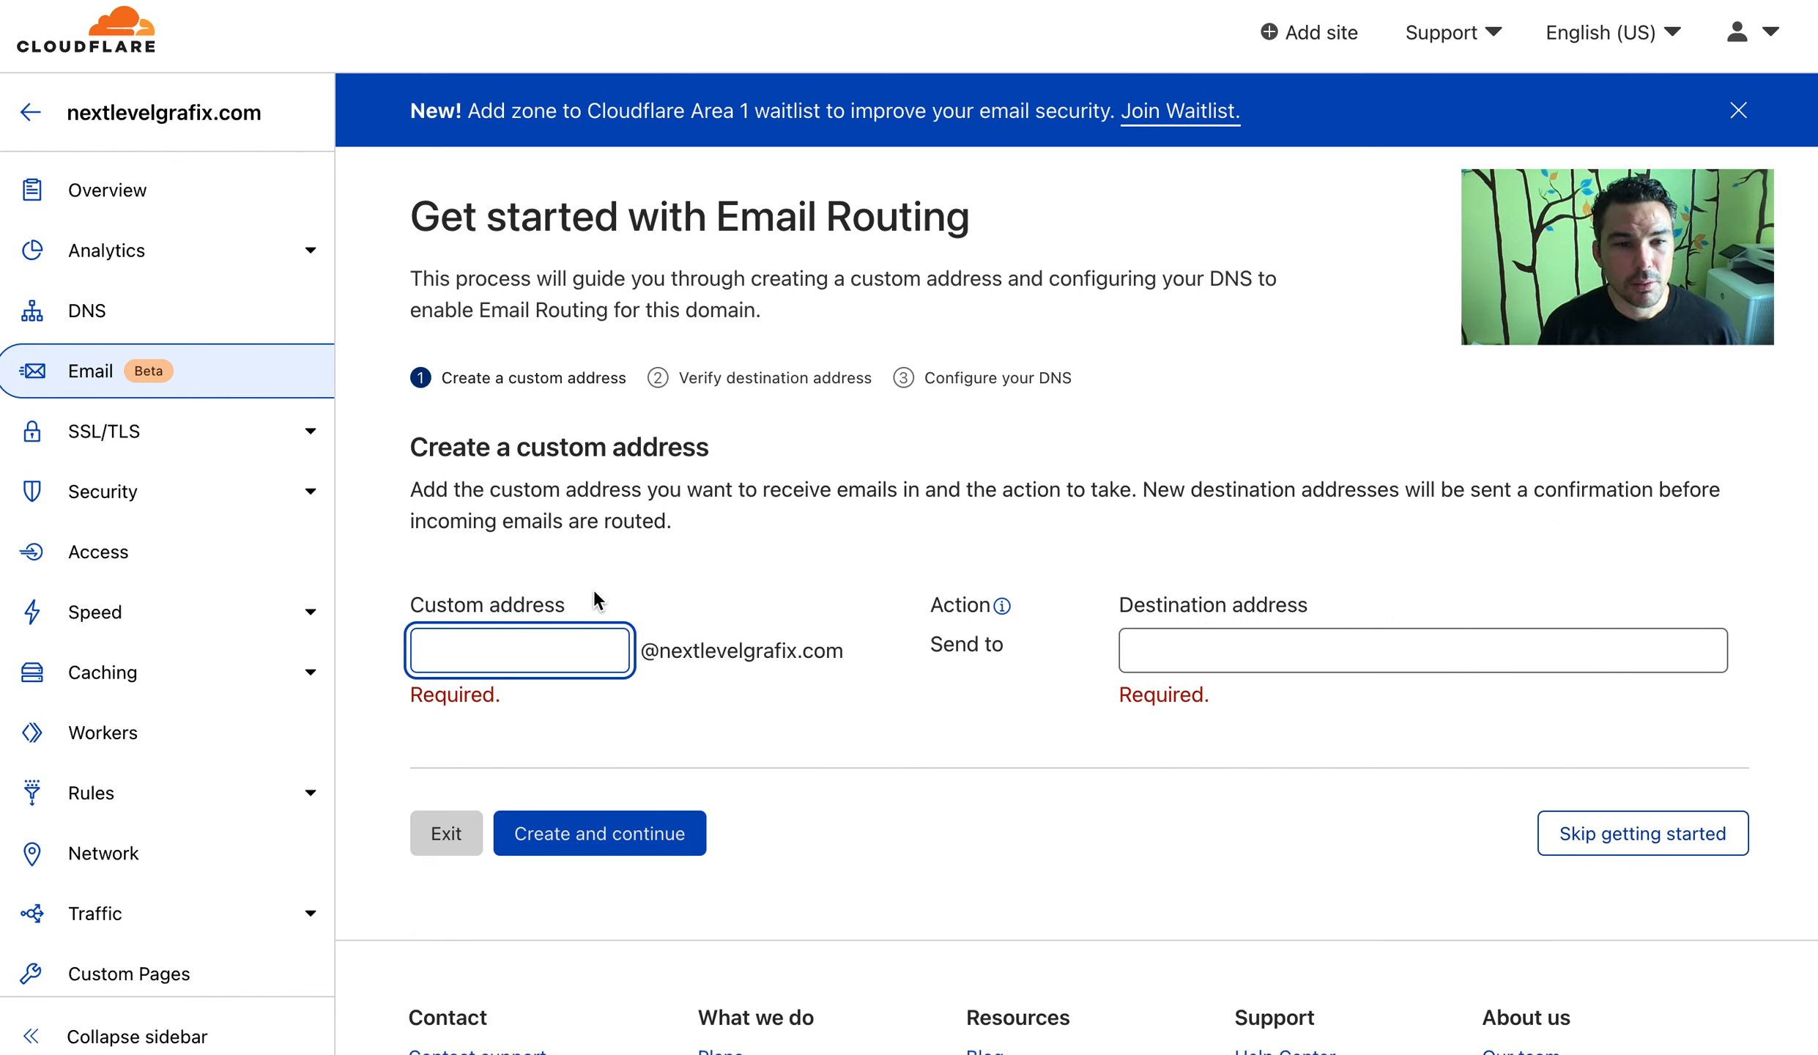
left_click(1291, 650)
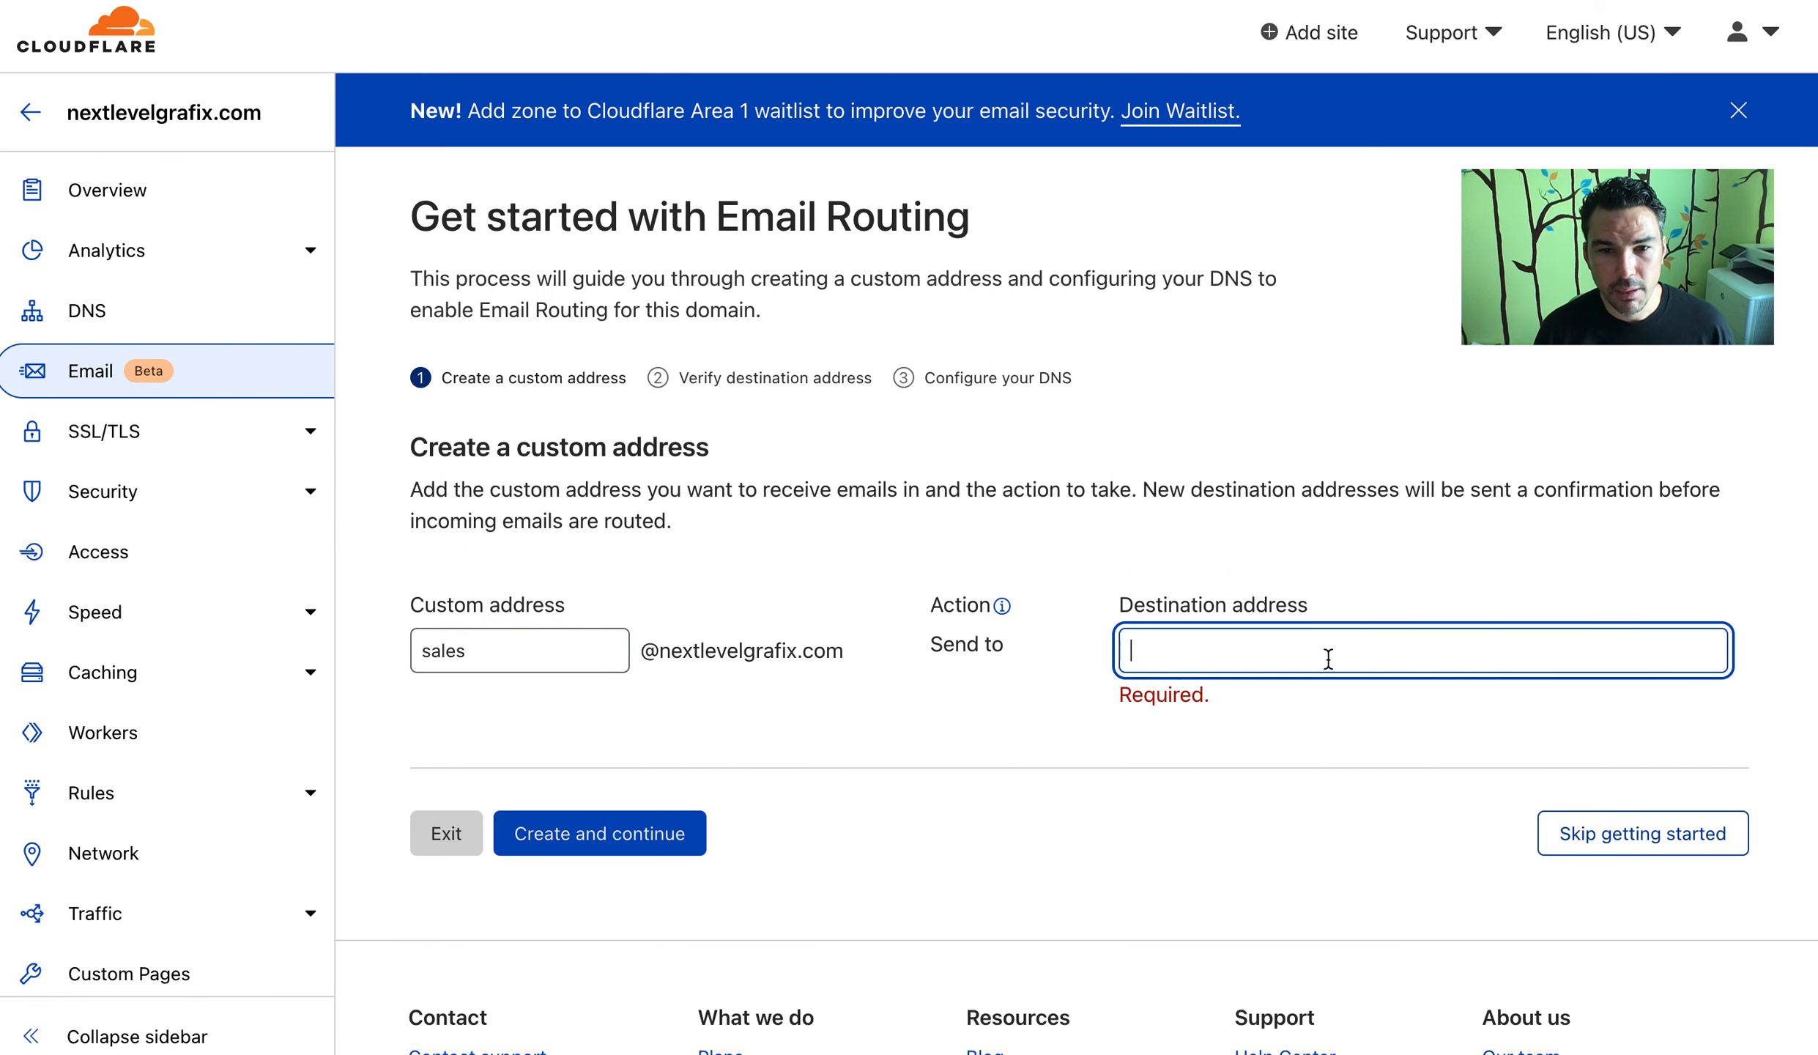
key("super+v")
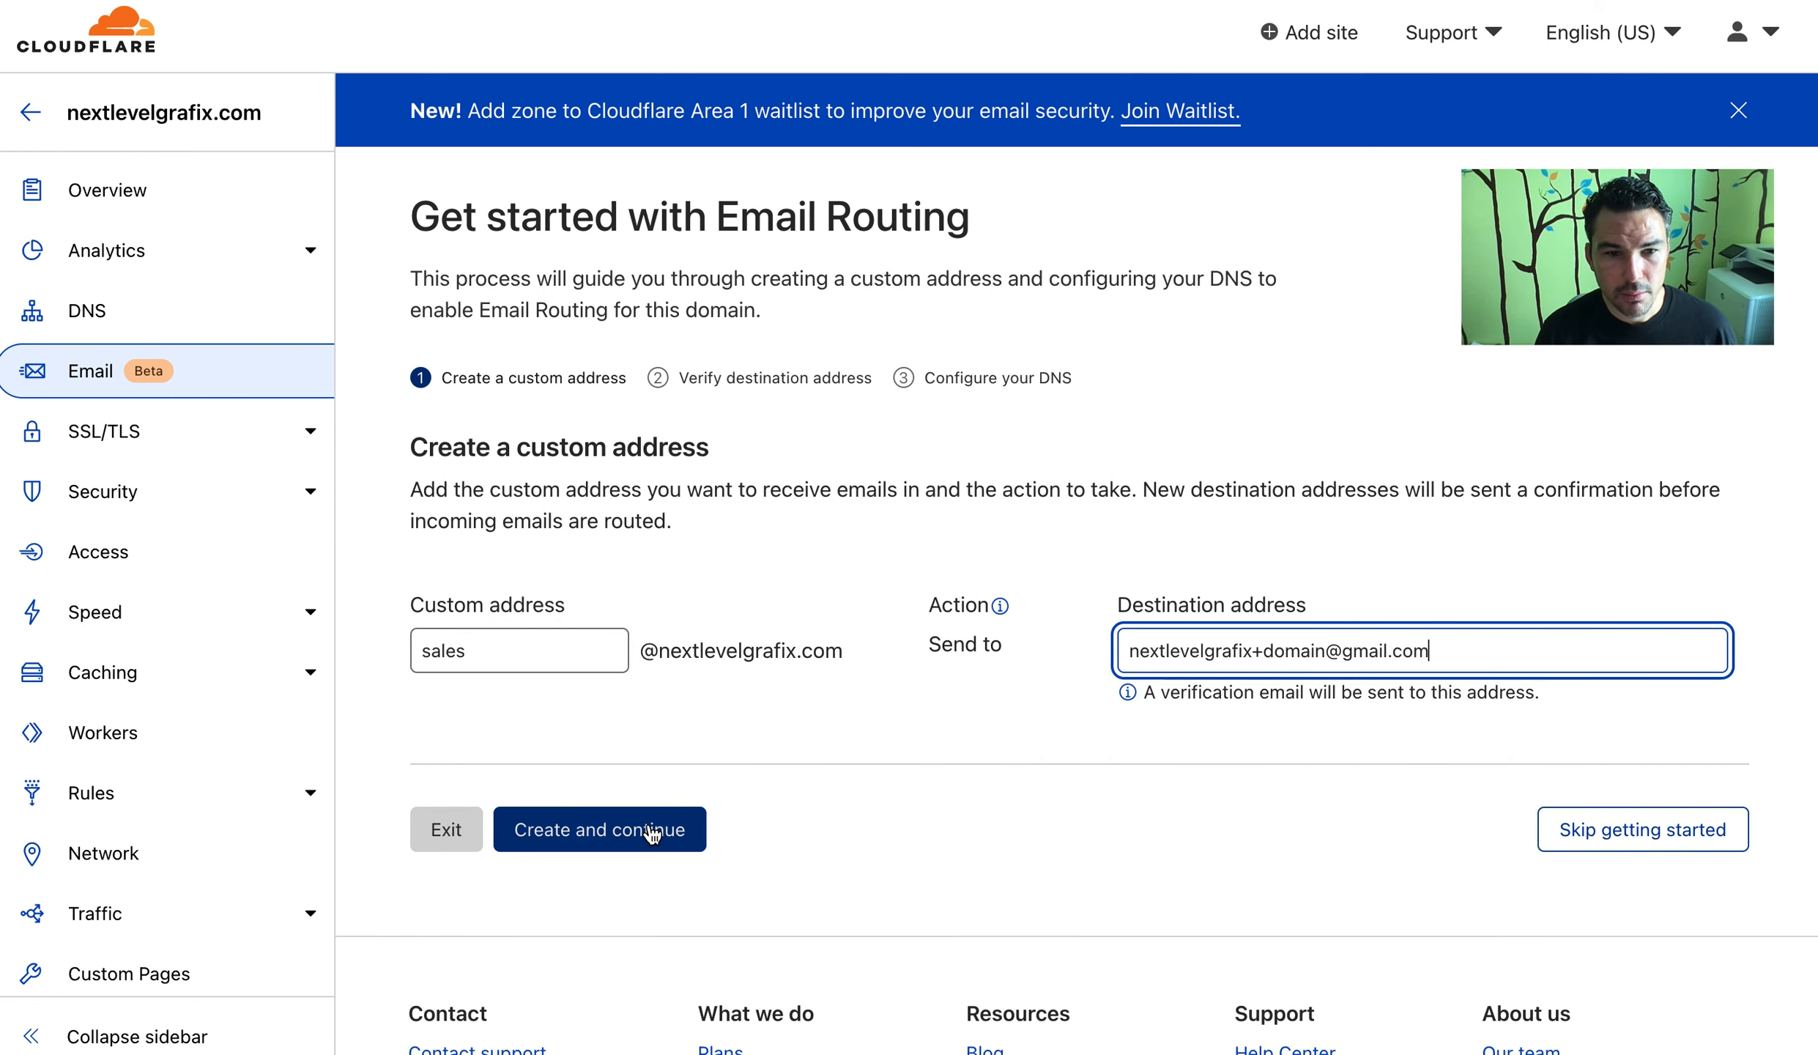
left_click(649, 830)
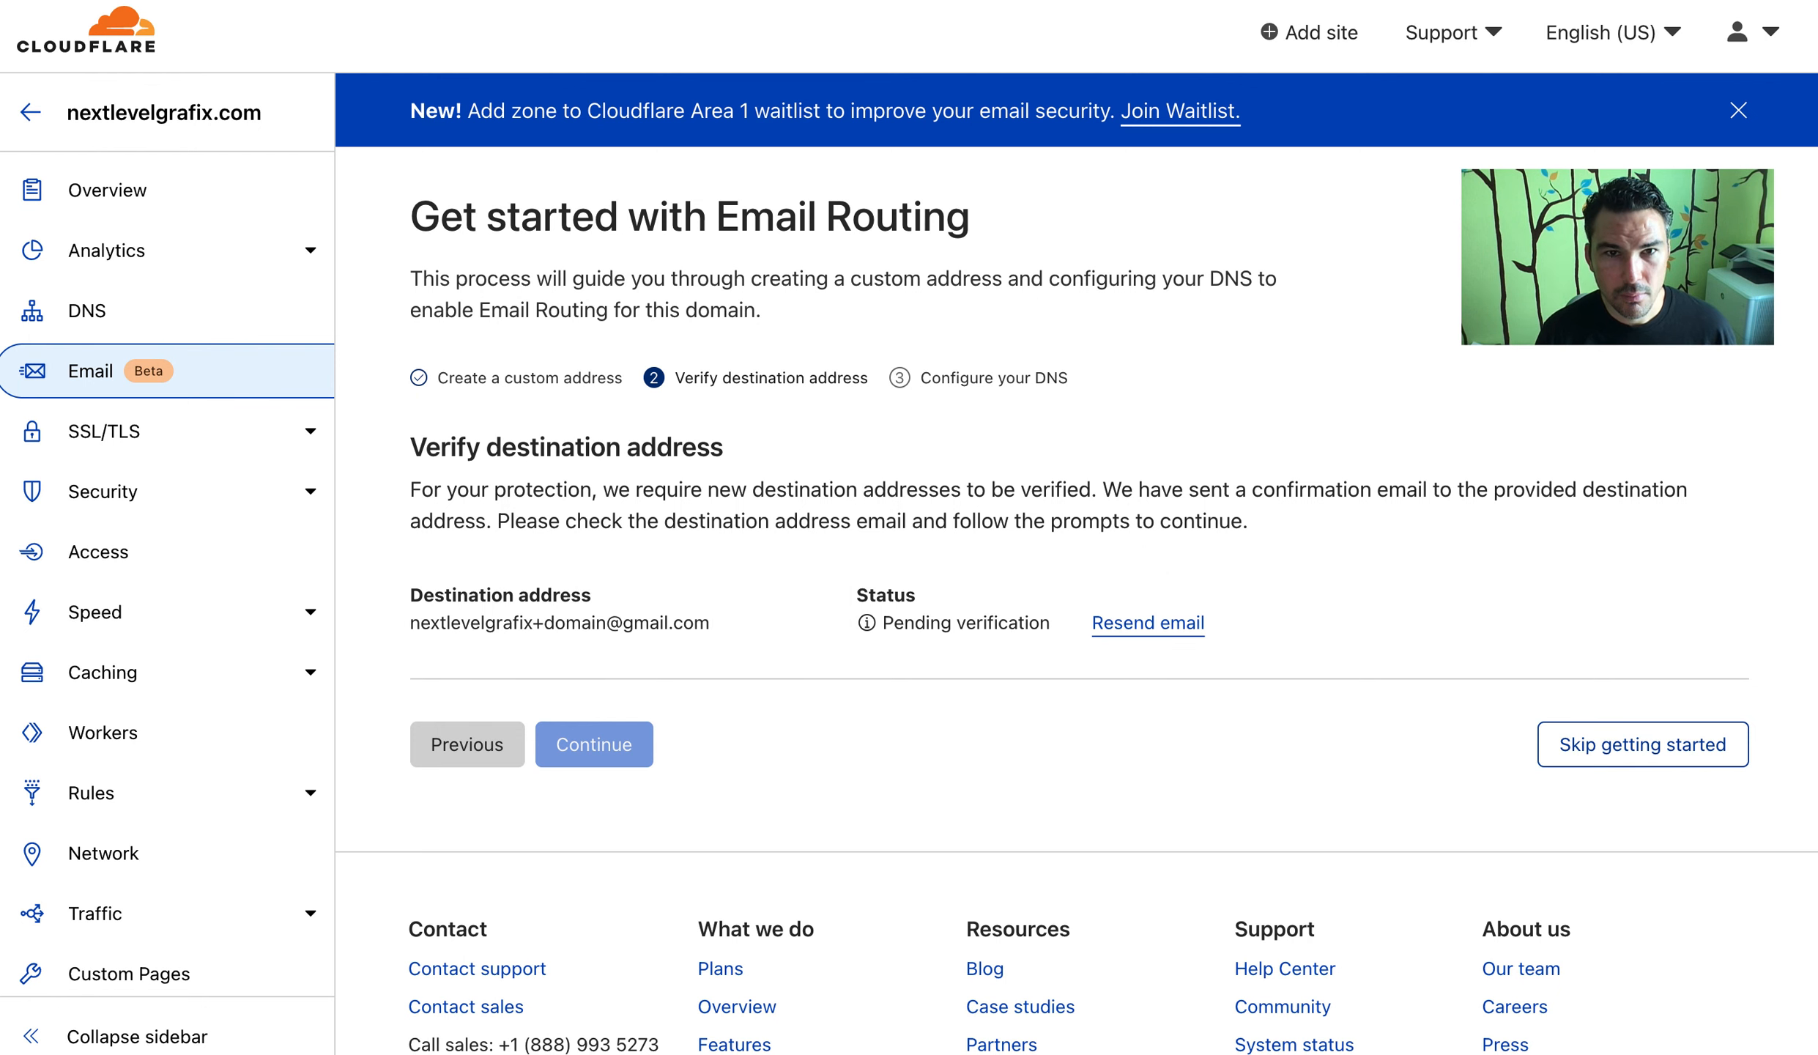
Review the required email DNS records, then add them and enable routing
left_click(857, 0)
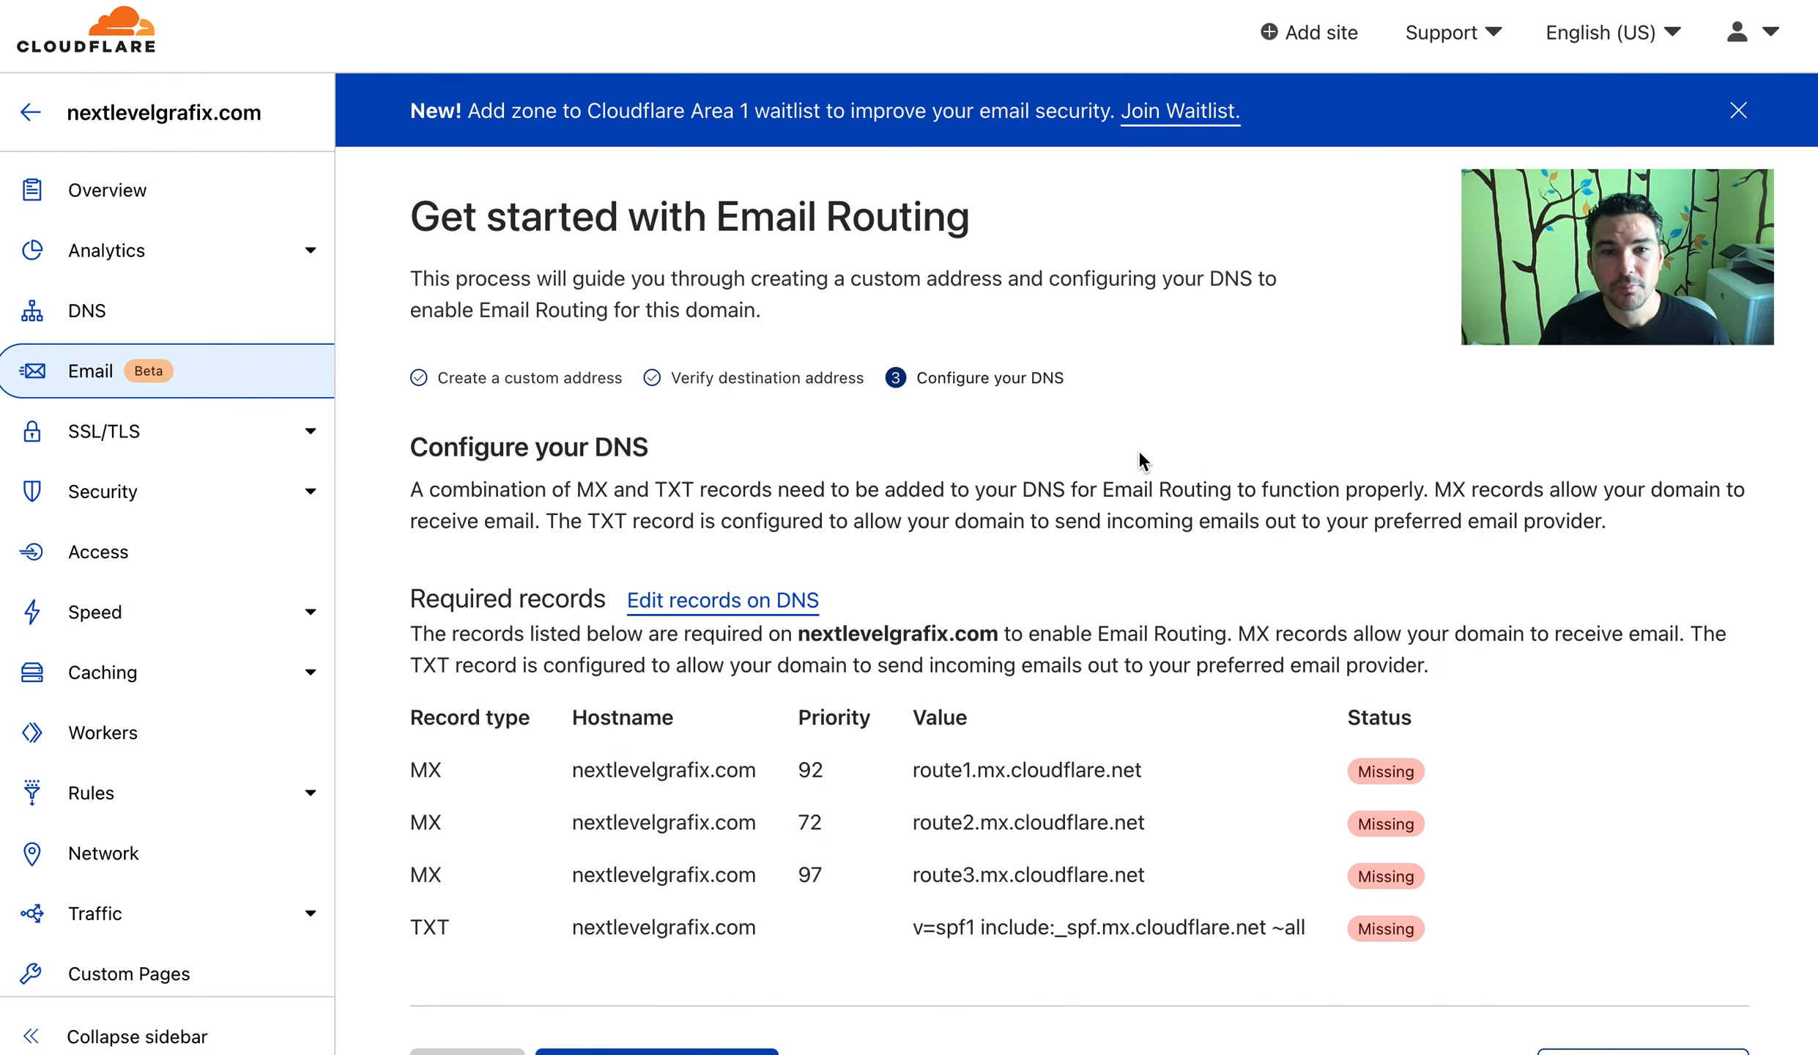
scroll(1140, 452, "down", 1)
scroll(1140, 452, "down", 1)
scroll(1138, 451, "up", 3)
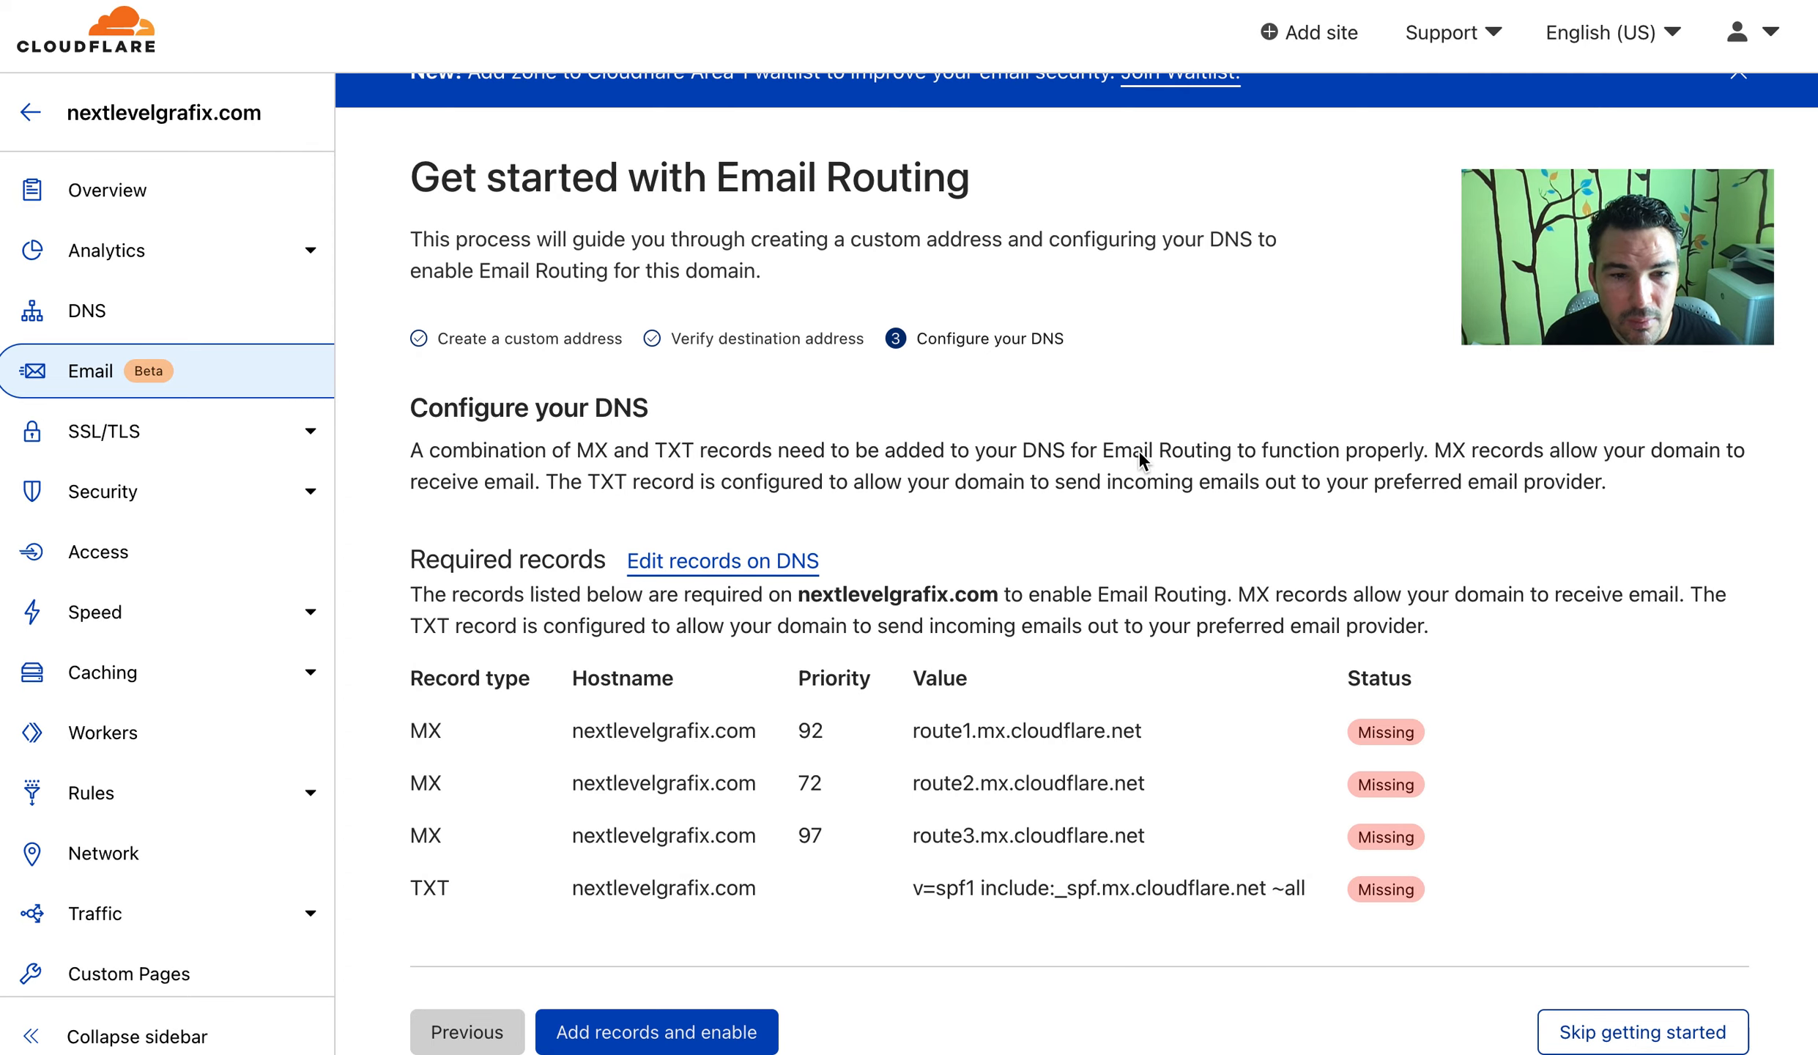
scroll(796, 601, "down", 5)
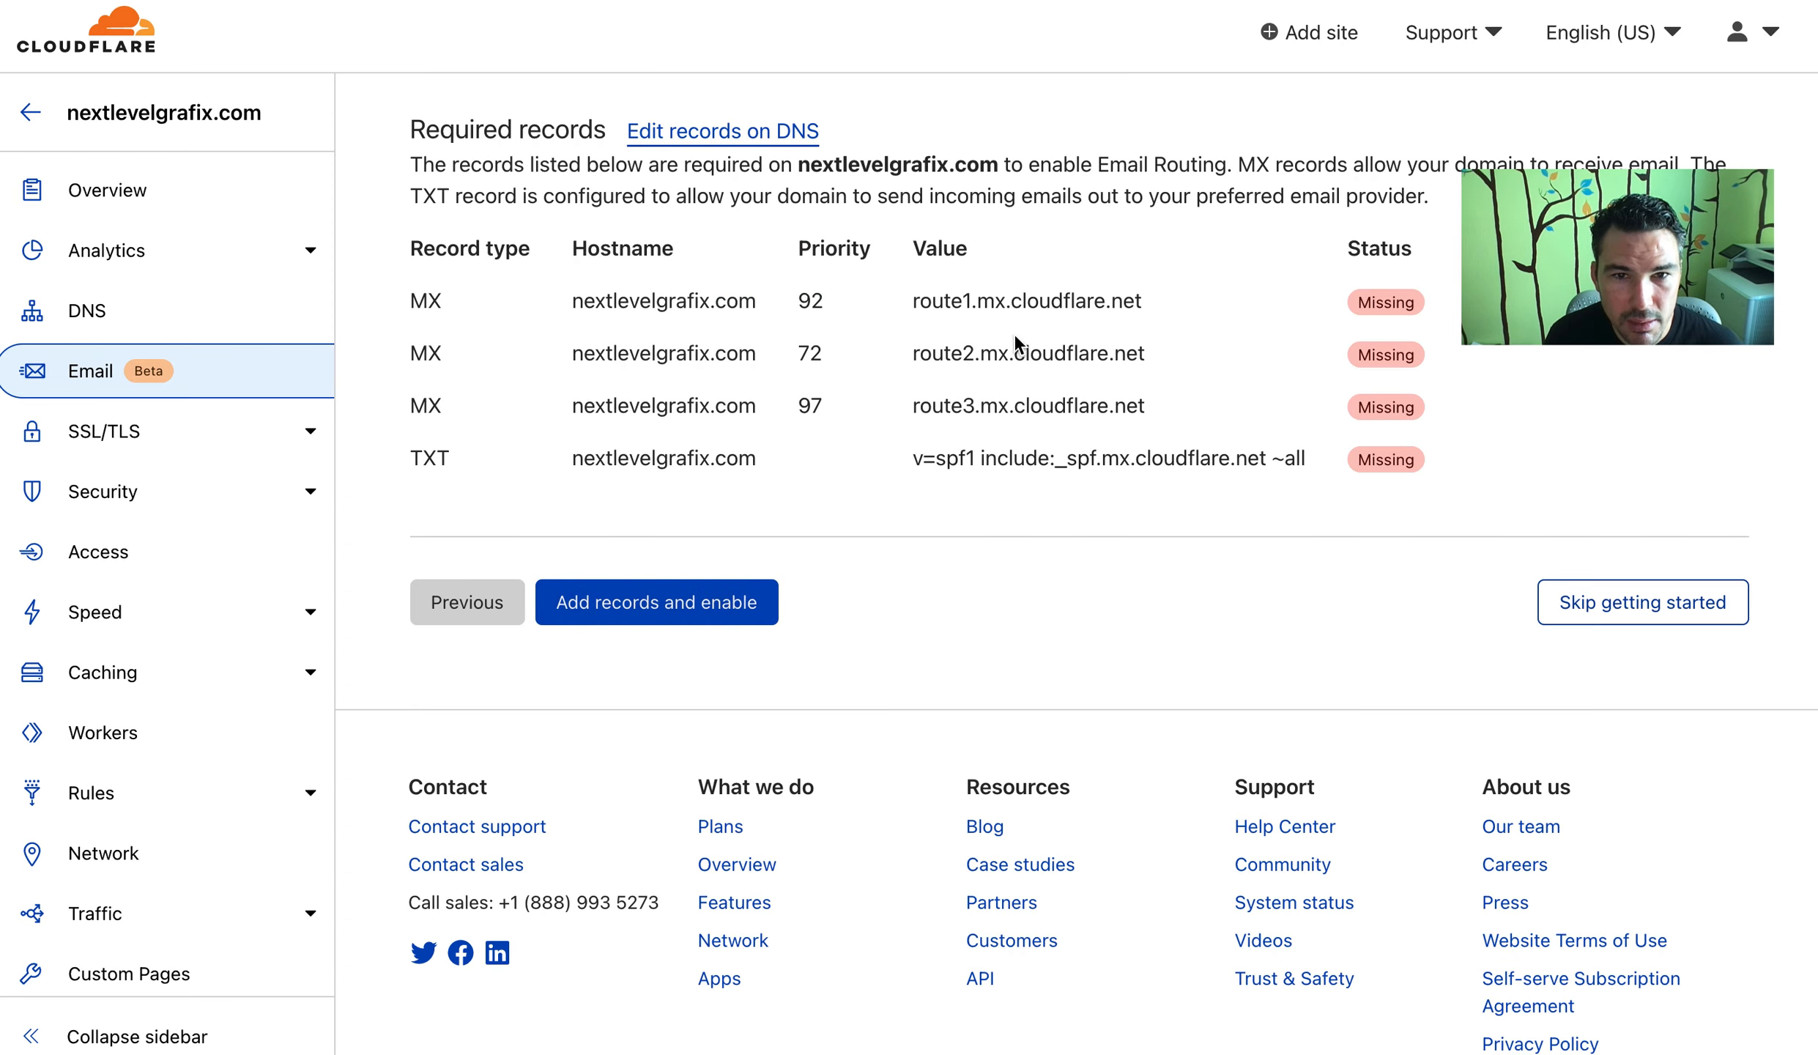
left_click_drag(561, 307, 1551, 411)
left_click(1550, 404)
scroll(1519, 408, "up", 5)
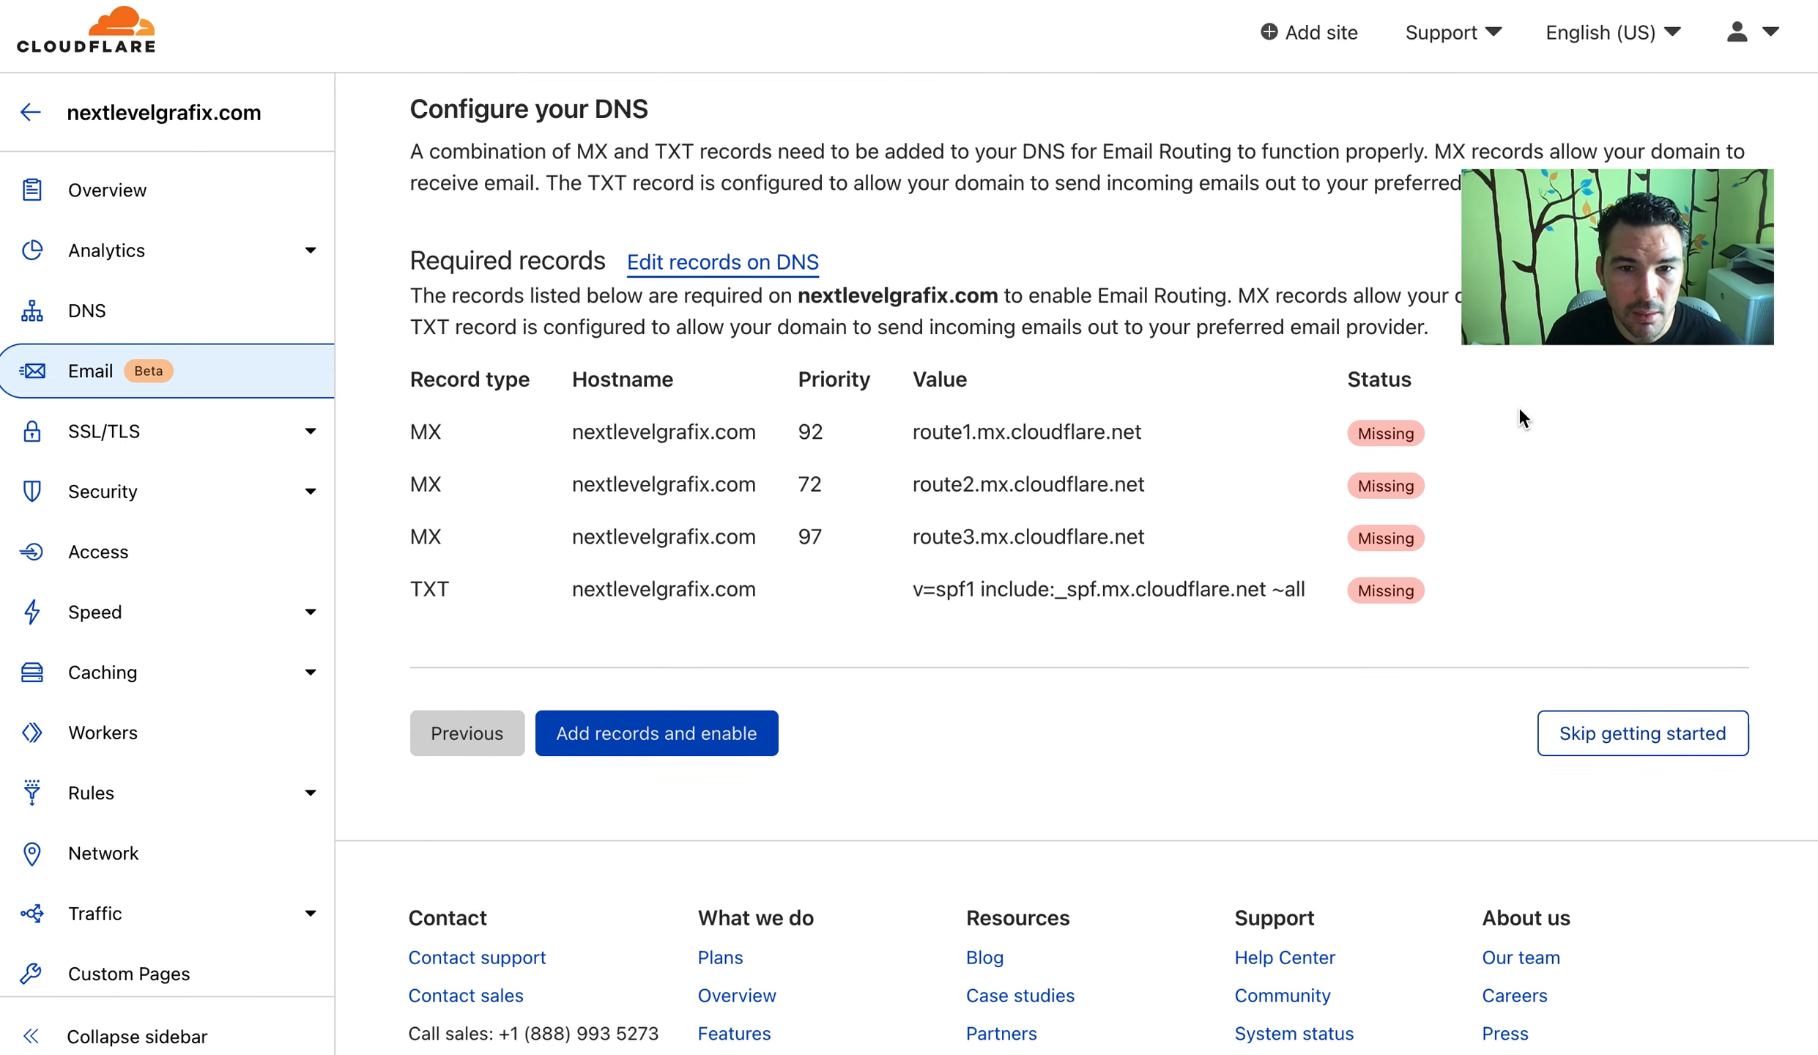
scroll(737, 717, "down", 2)
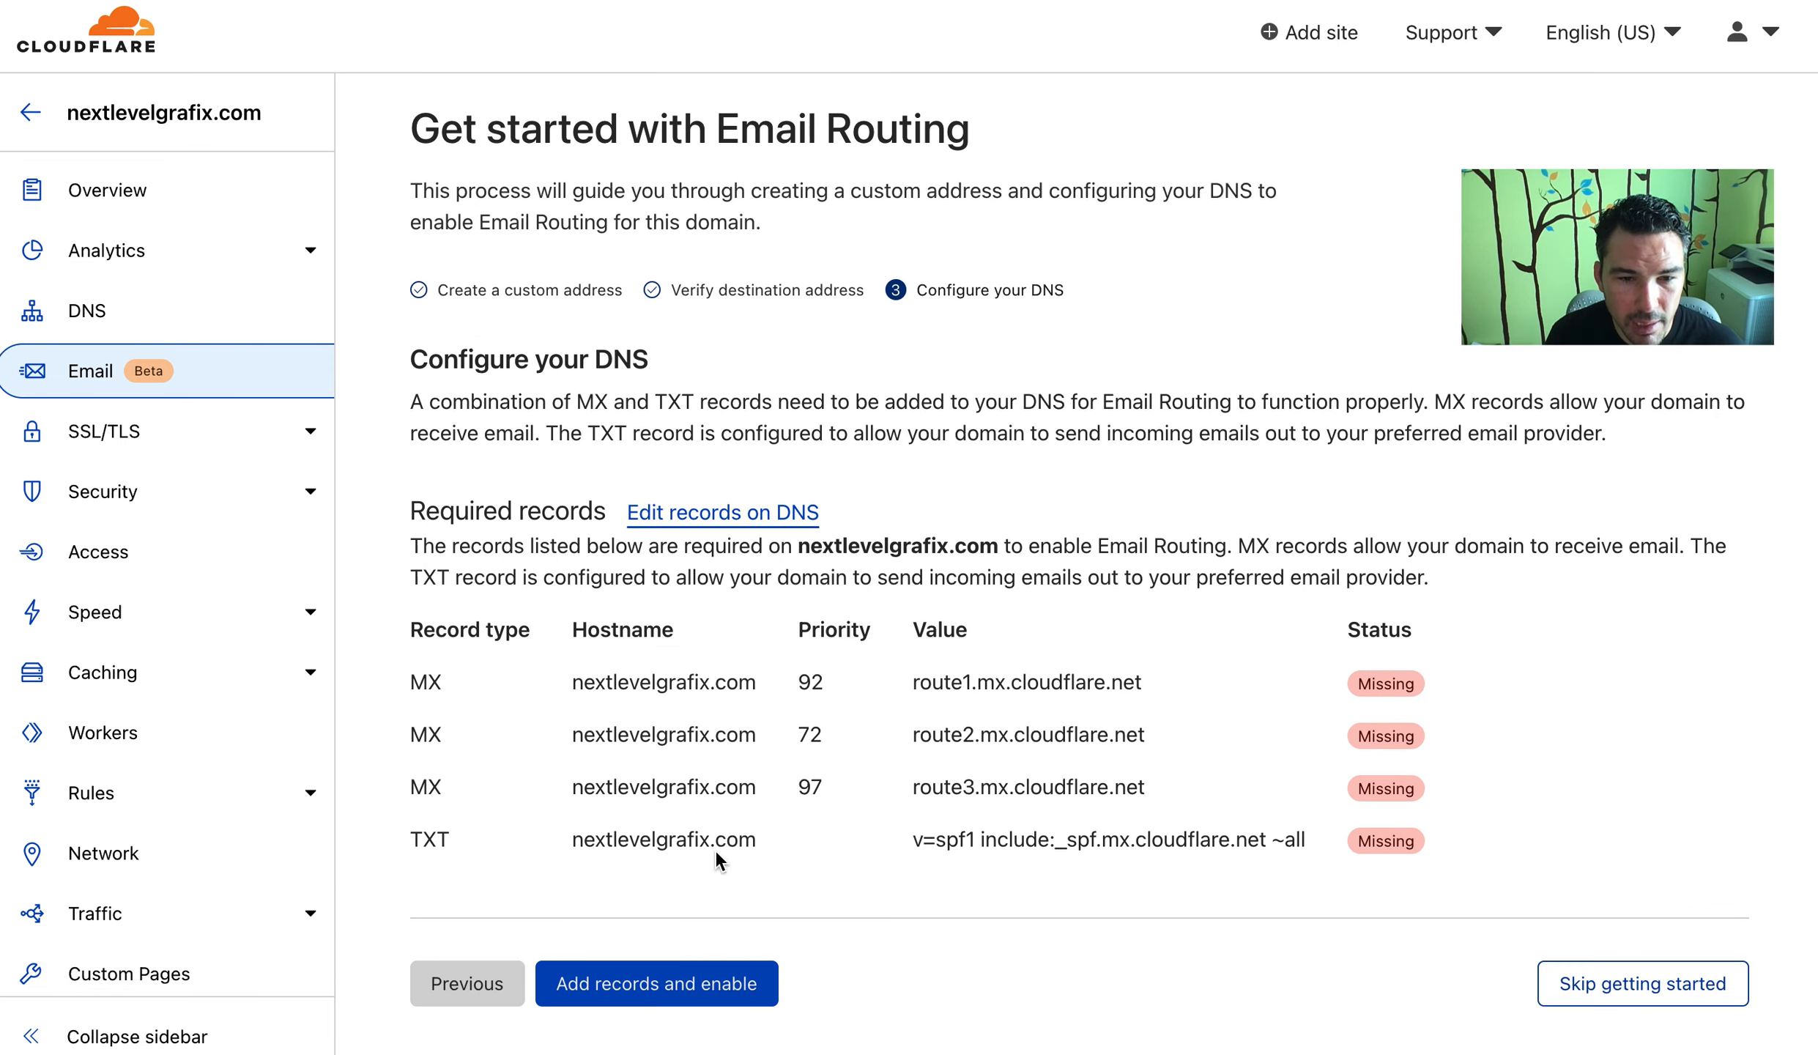
left_click(733, 983)
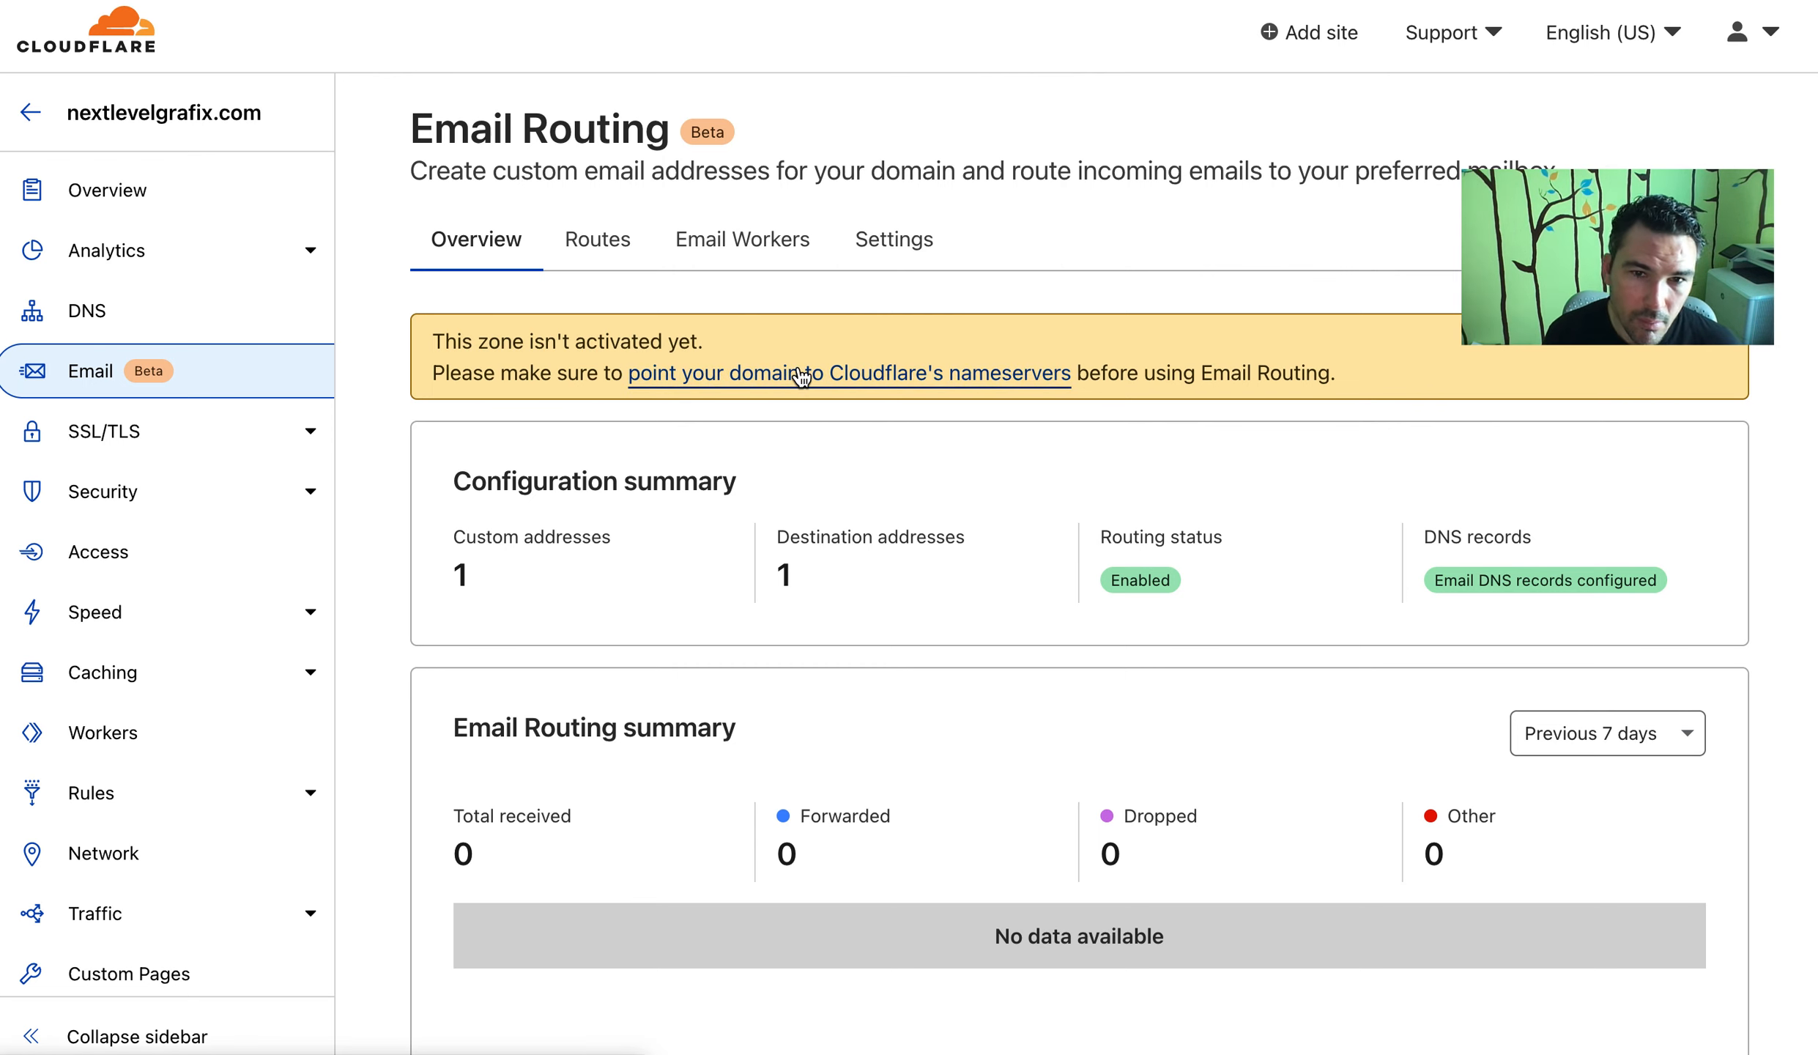
Browse the Email Routing Settings, Email Workers, Overview and Routes tabs
scroll(887, 410, "down", 1)
scroll(886, 414, "down", 10)
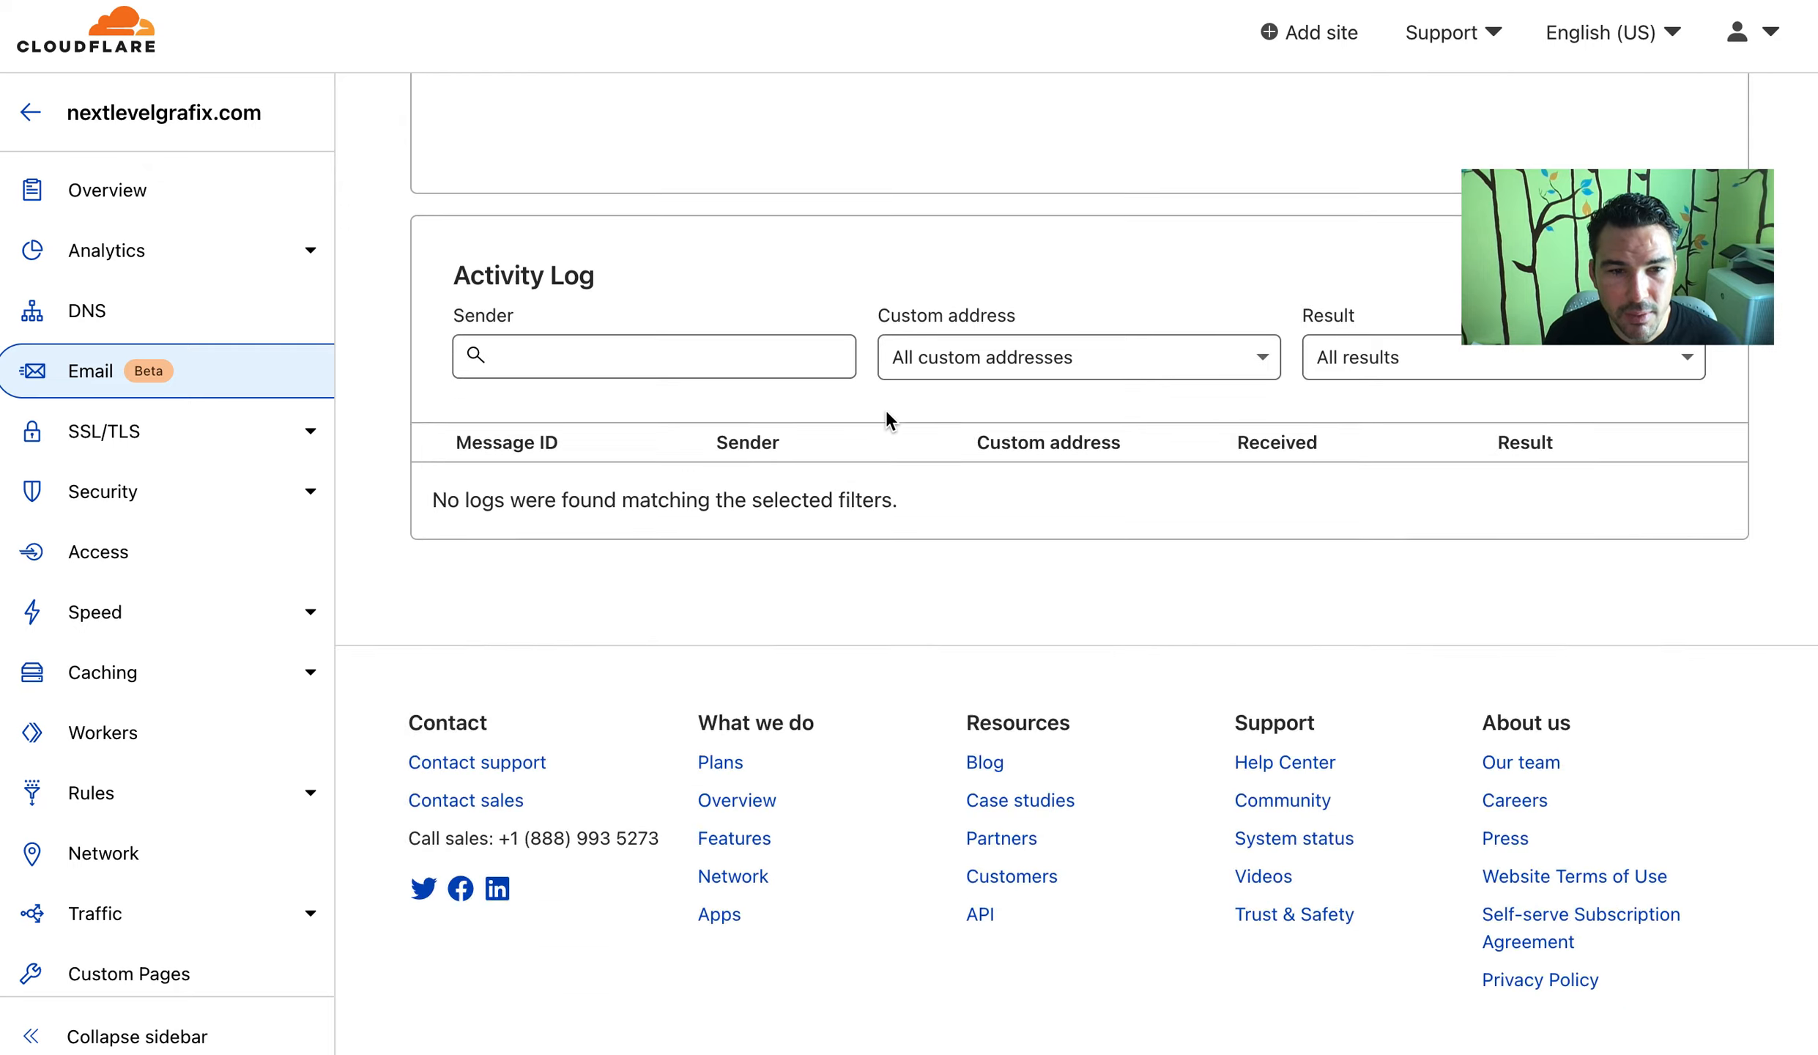
scroll(886, 414, "up", 10)
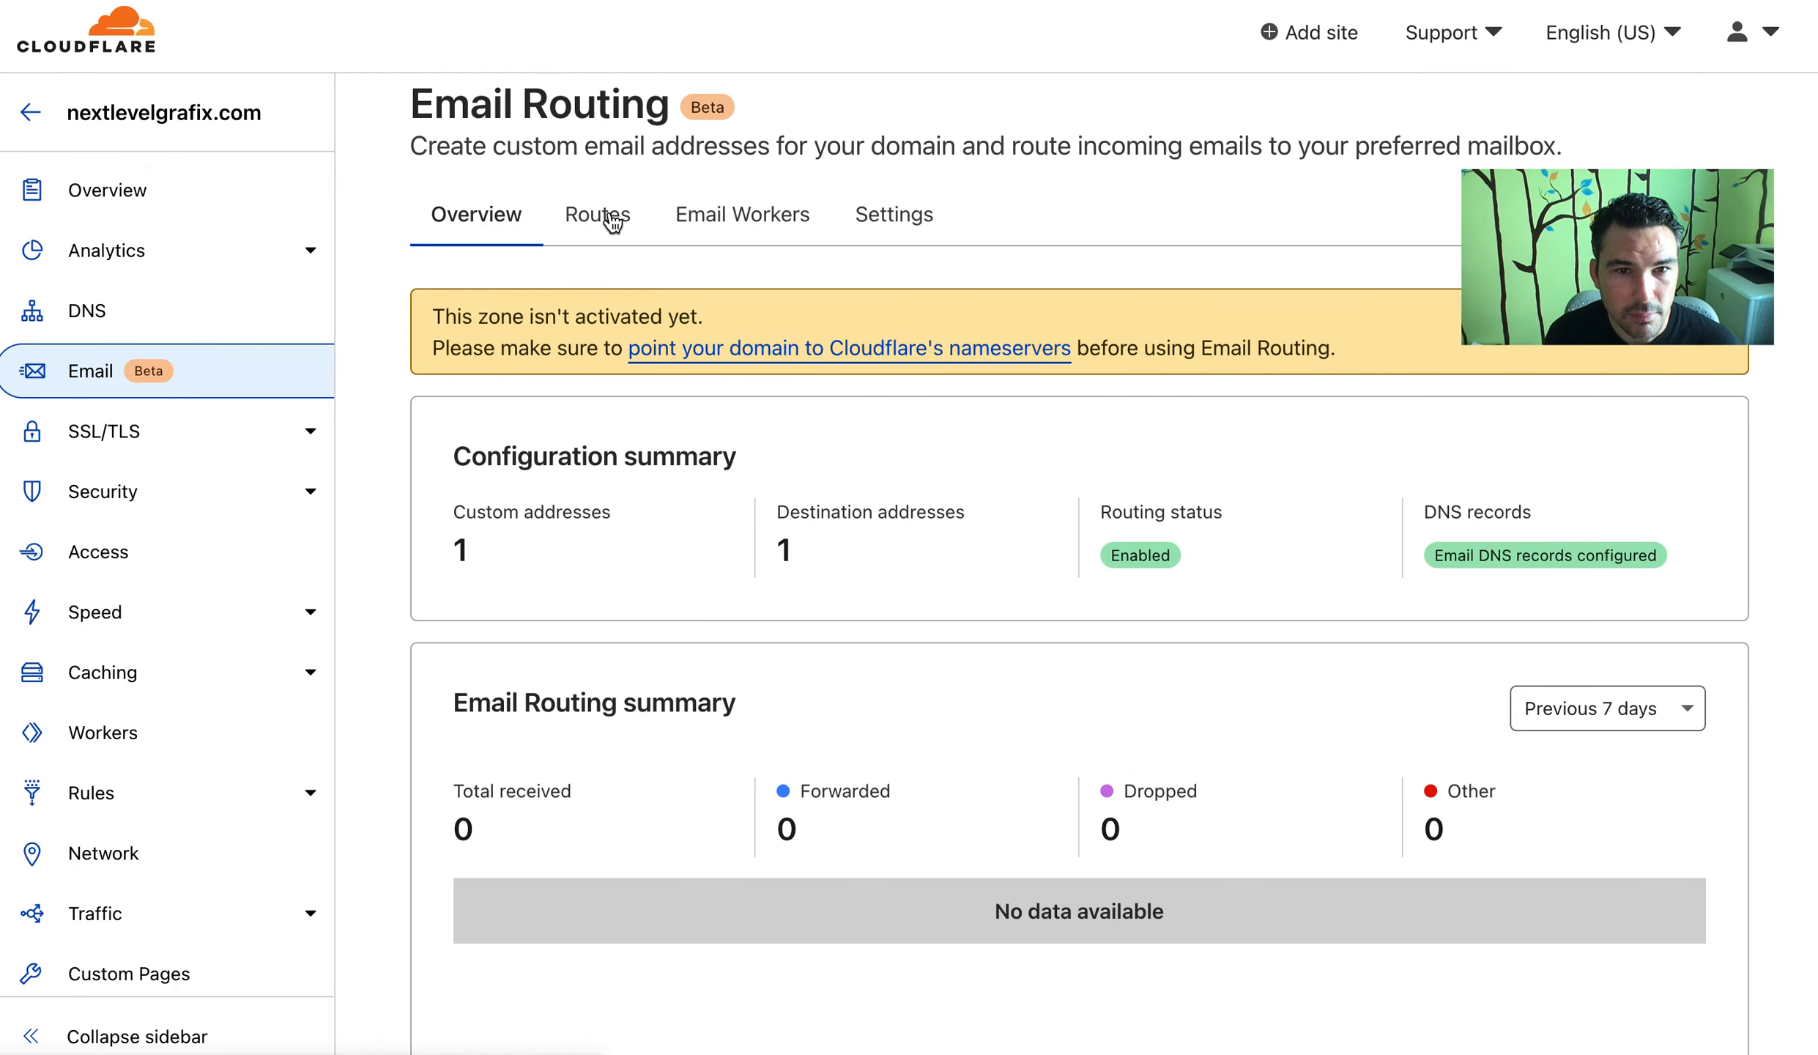
left_click(932, 223)
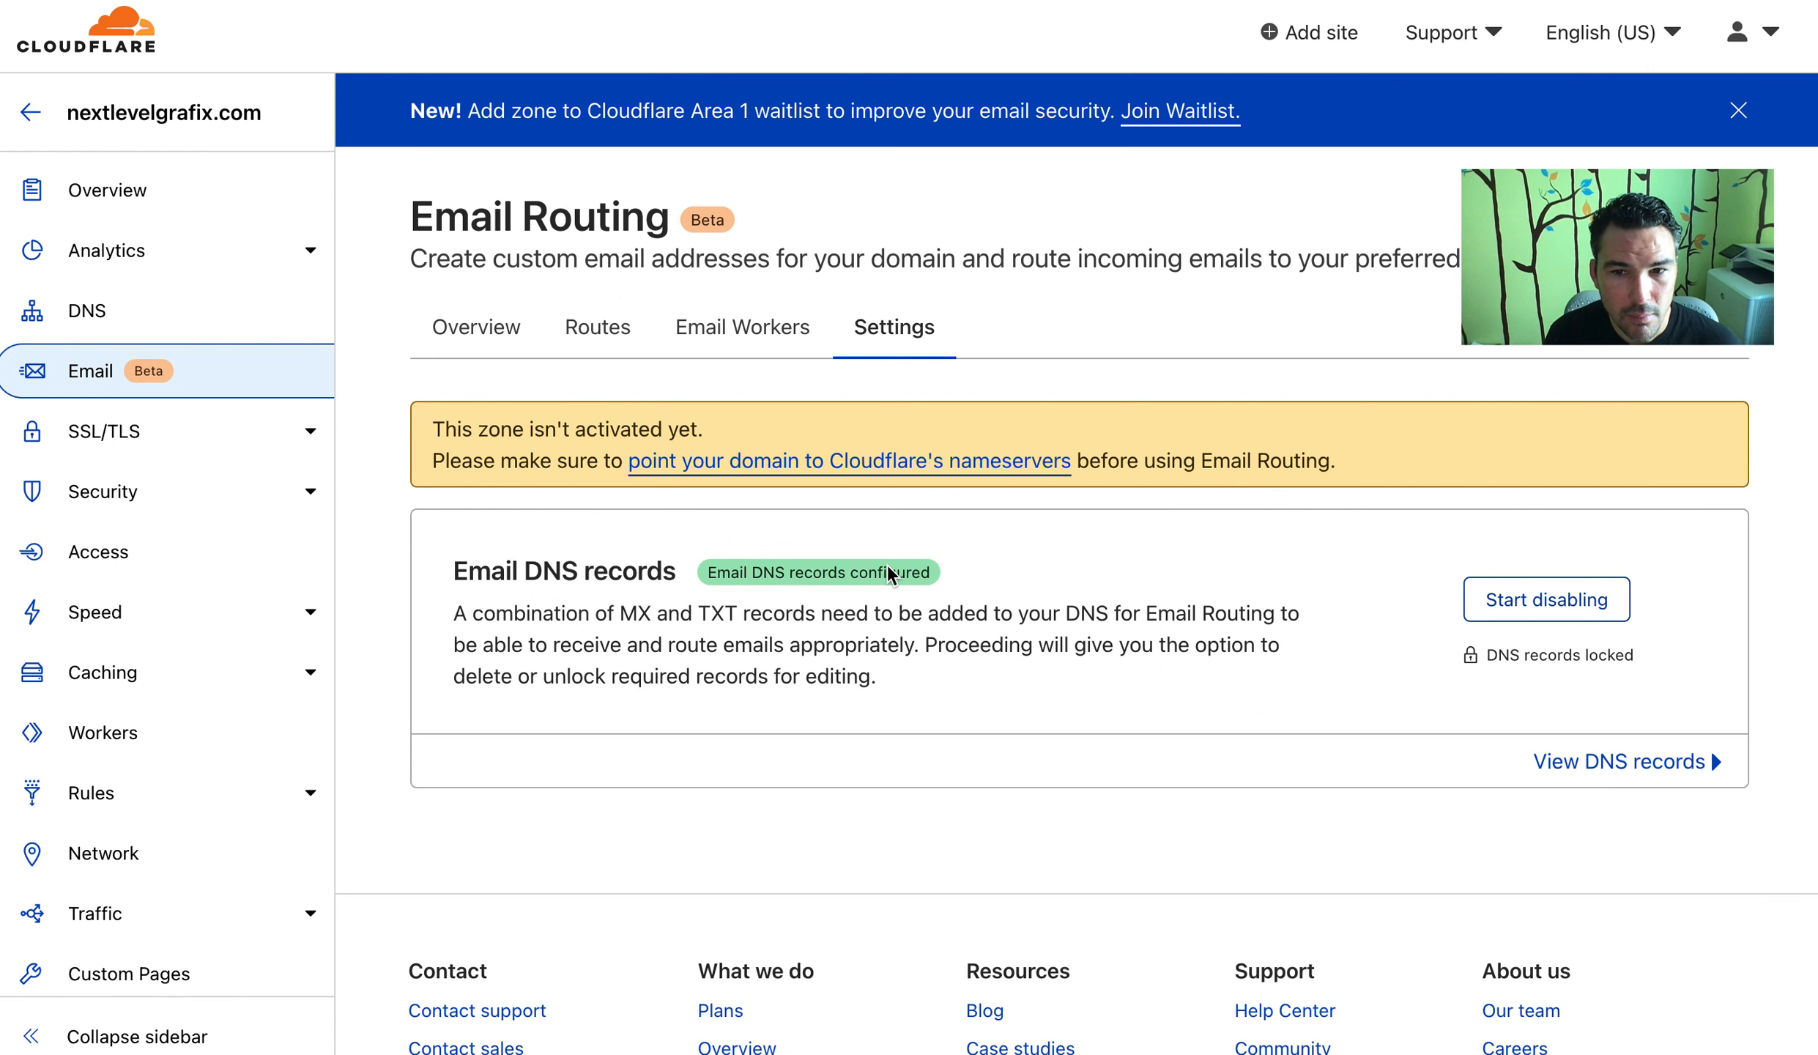
left_click(705, 327)
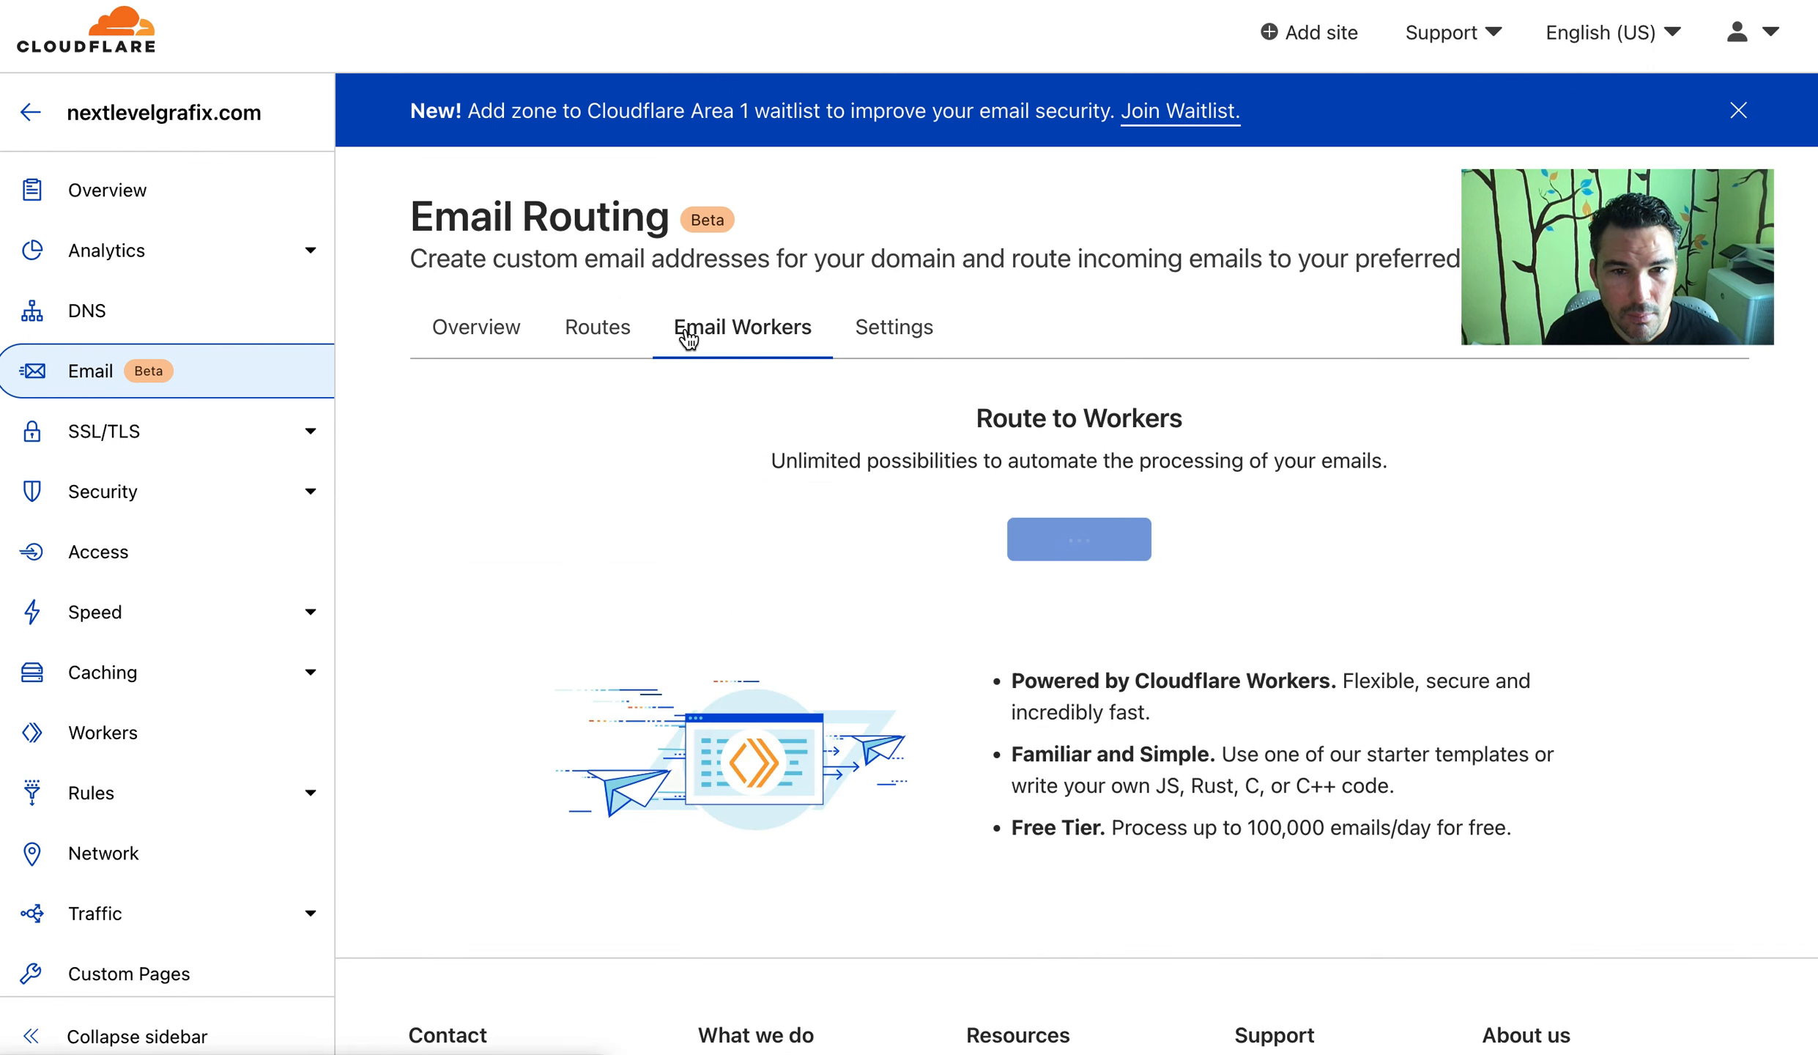
left_click(542, 324)
left_click(560, 327)
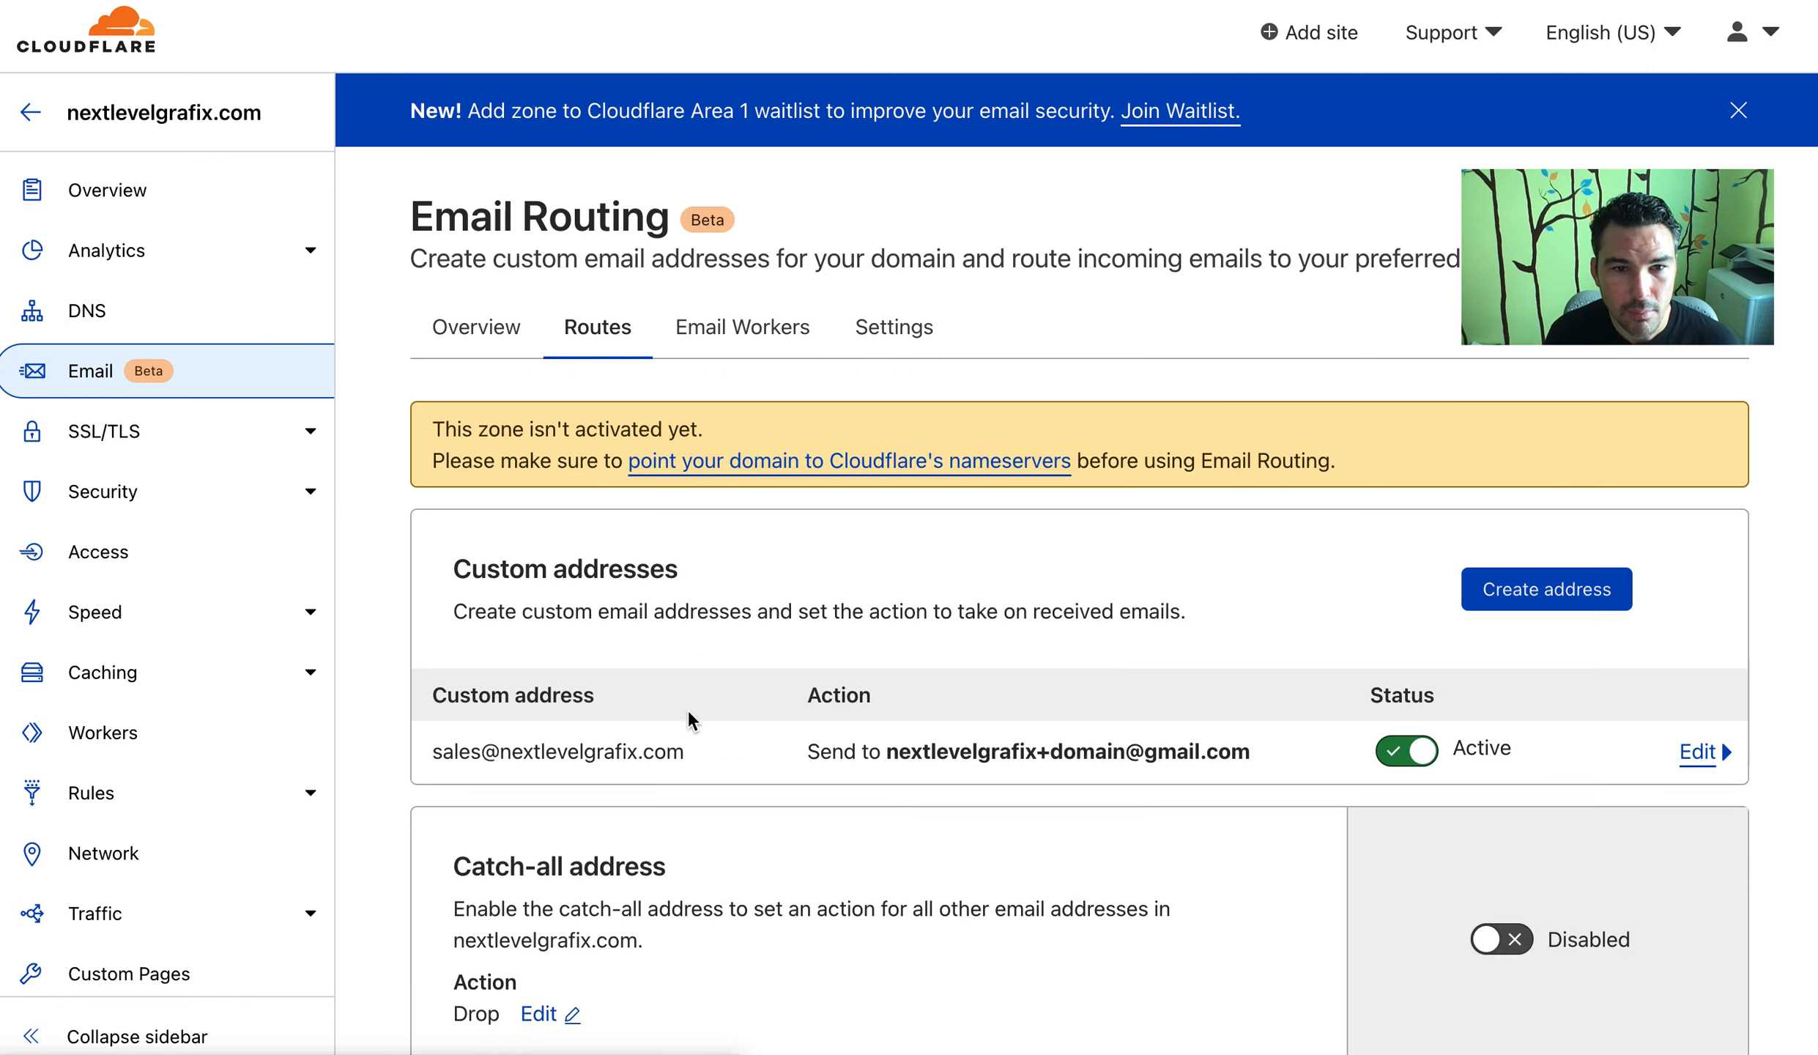
Open the sales route for editing and inspect its Action options, leaving forwarding unchanged
left_click(1698, 751)
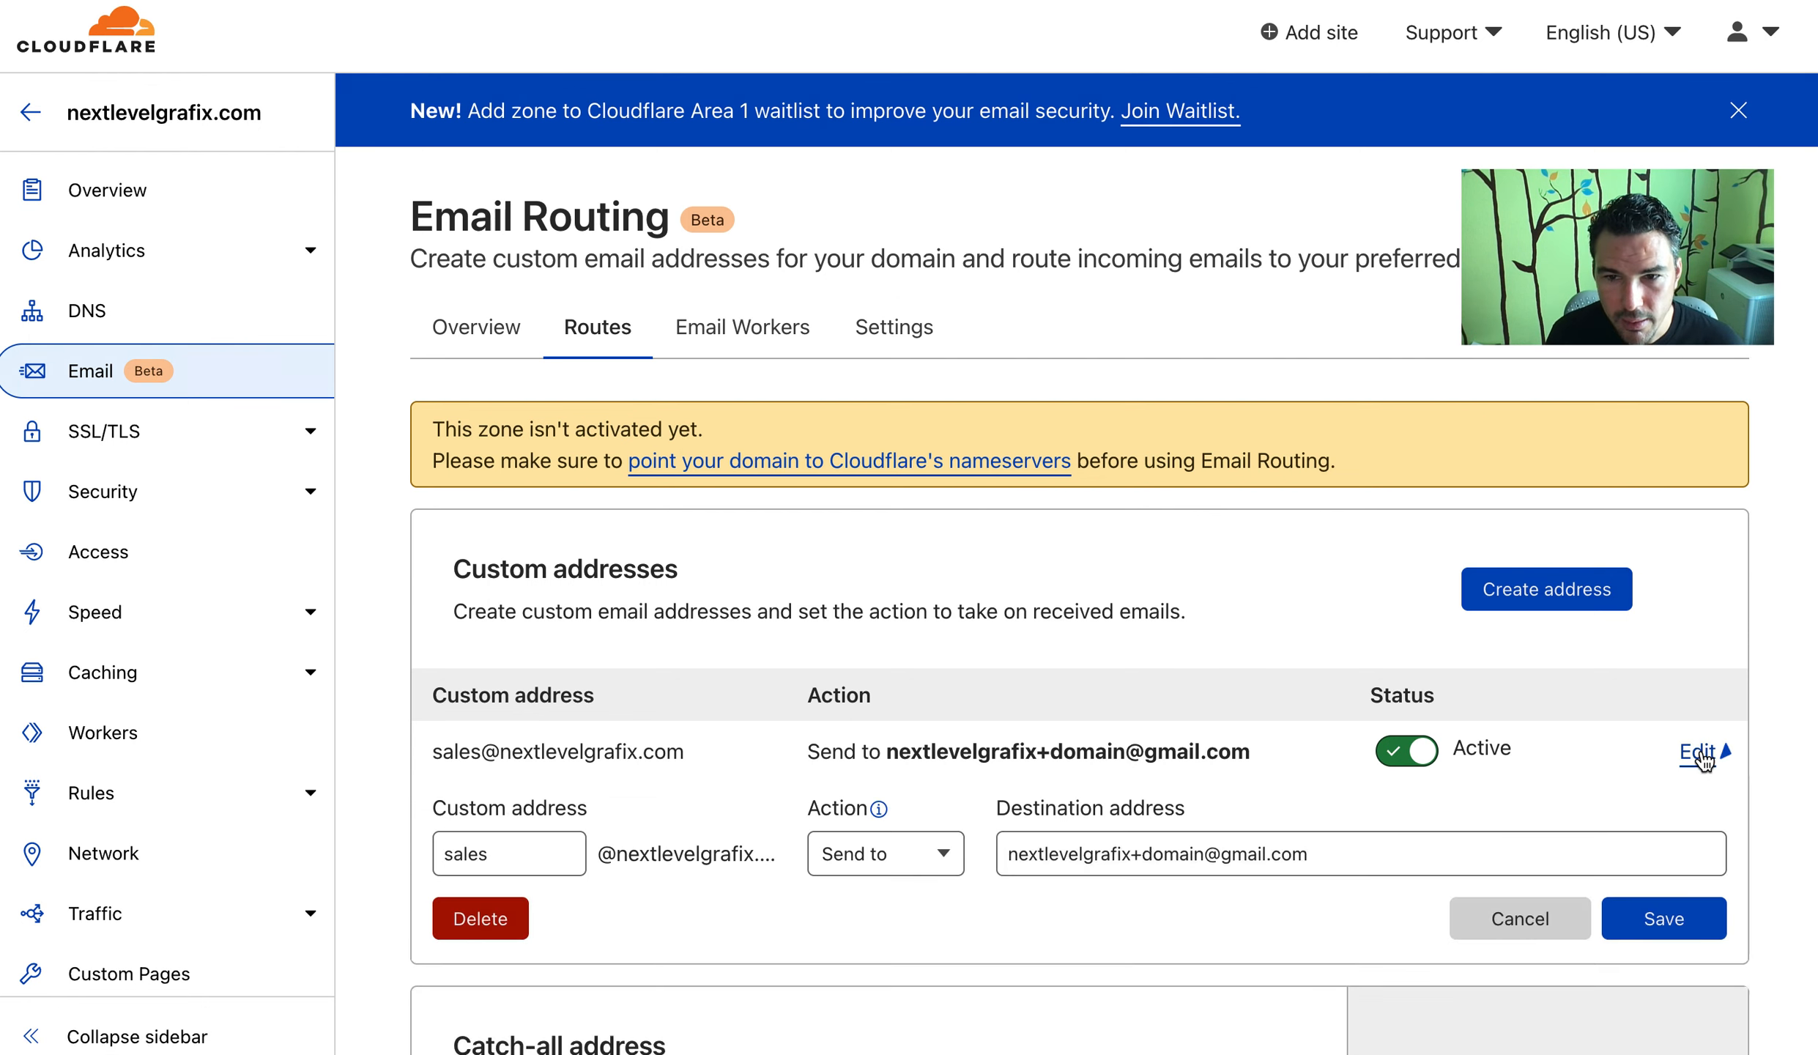
scroll(1001, 684, "down", 3)
left_click(926, 628)
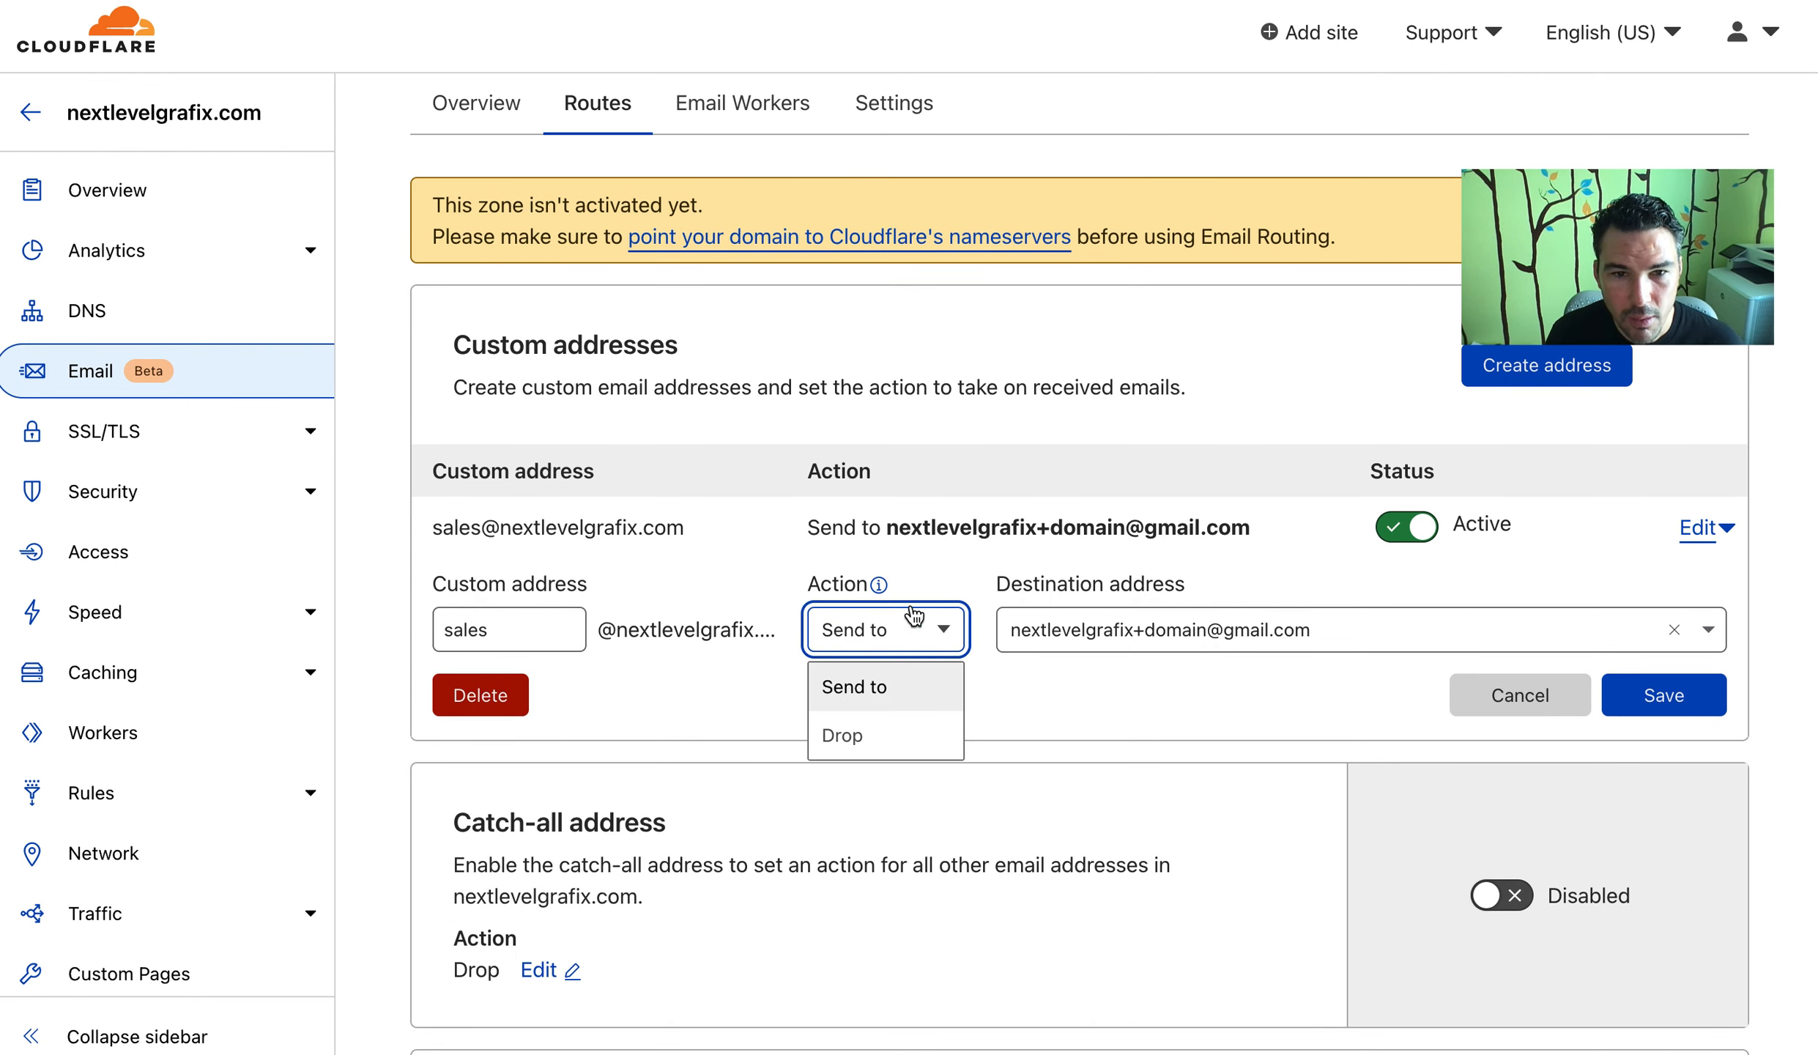
left_click(986, 534)
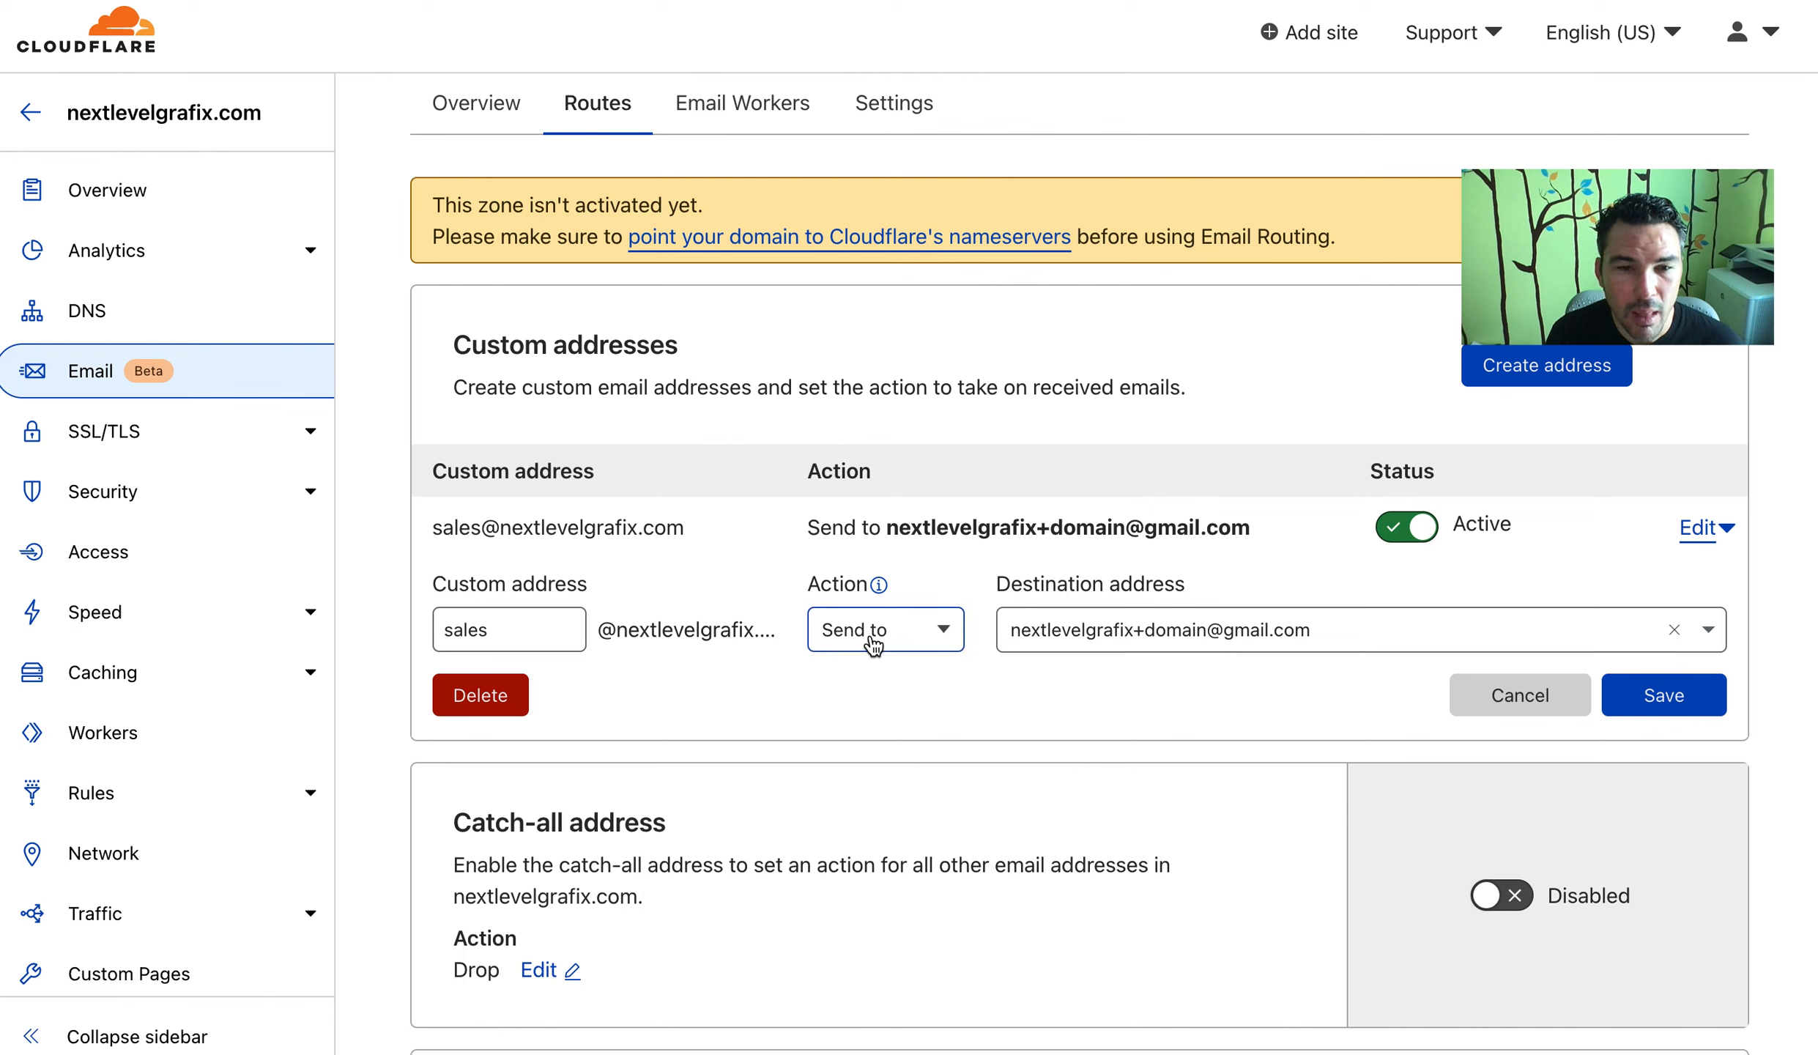
left_click(897, 631)
left_click(632, 701)
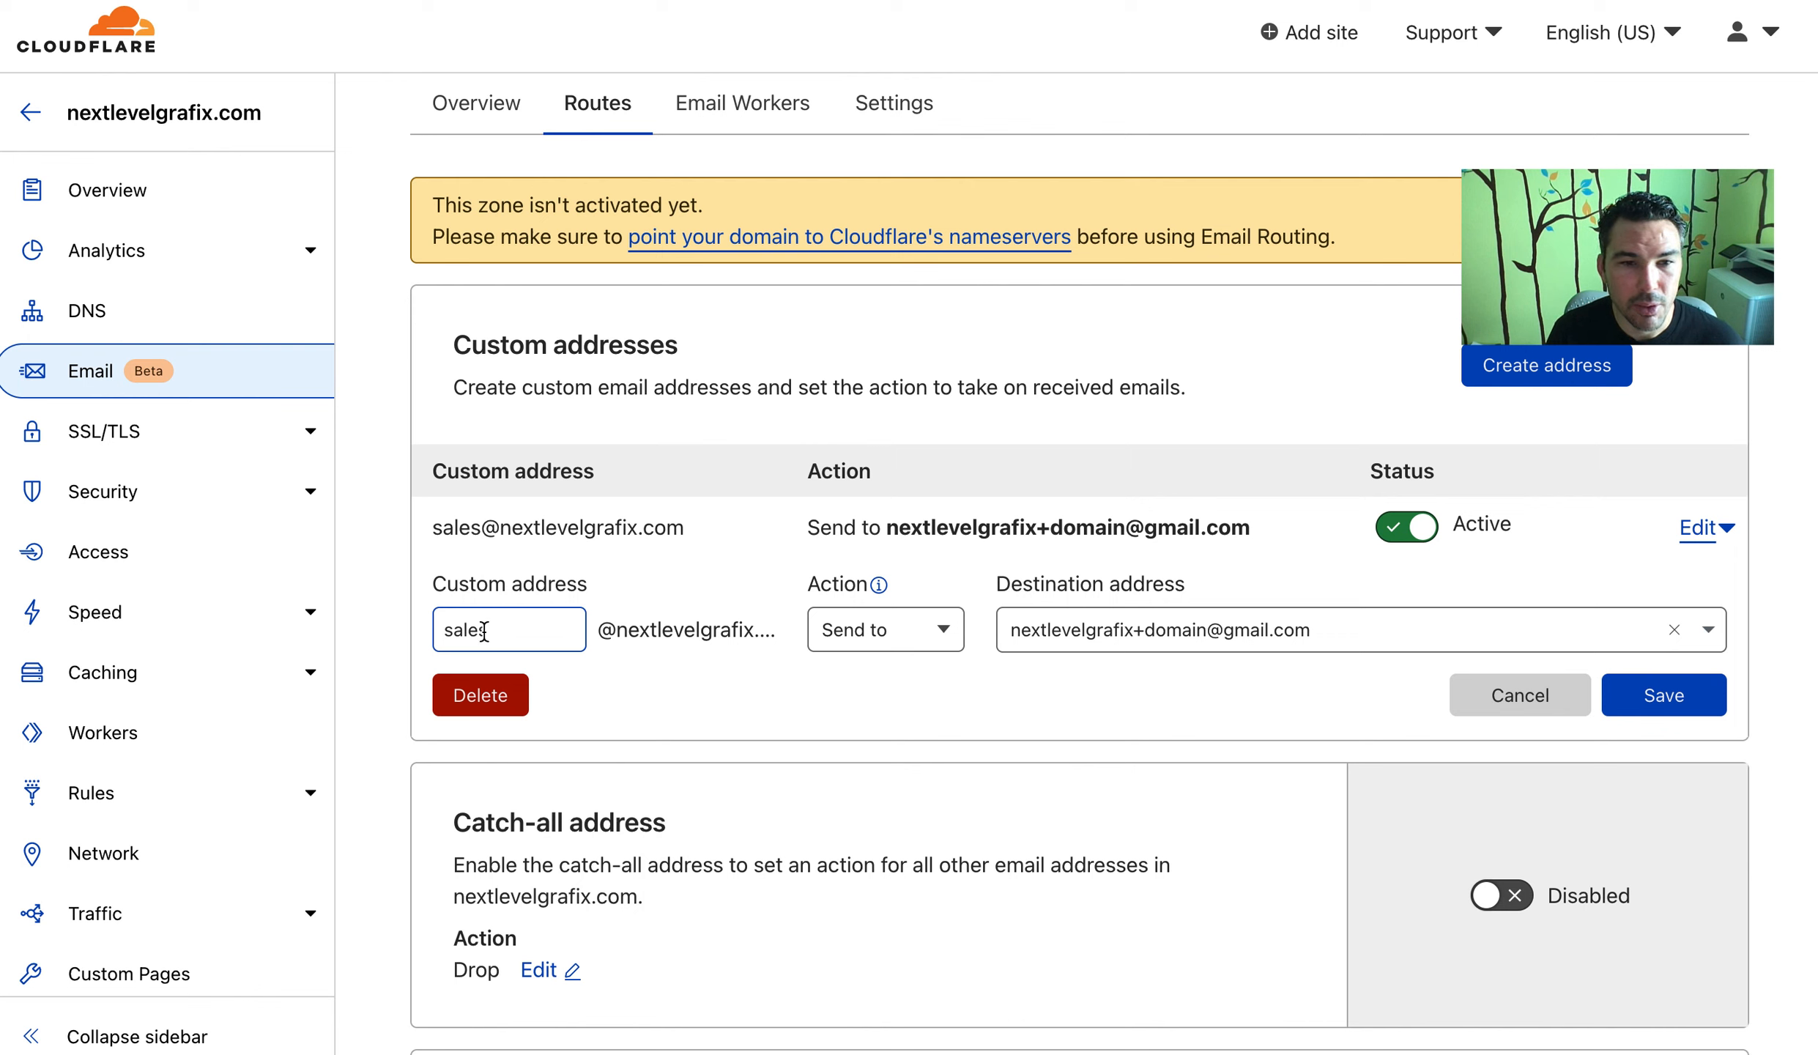
left_click(928, 628)
left_click(1099, 723)
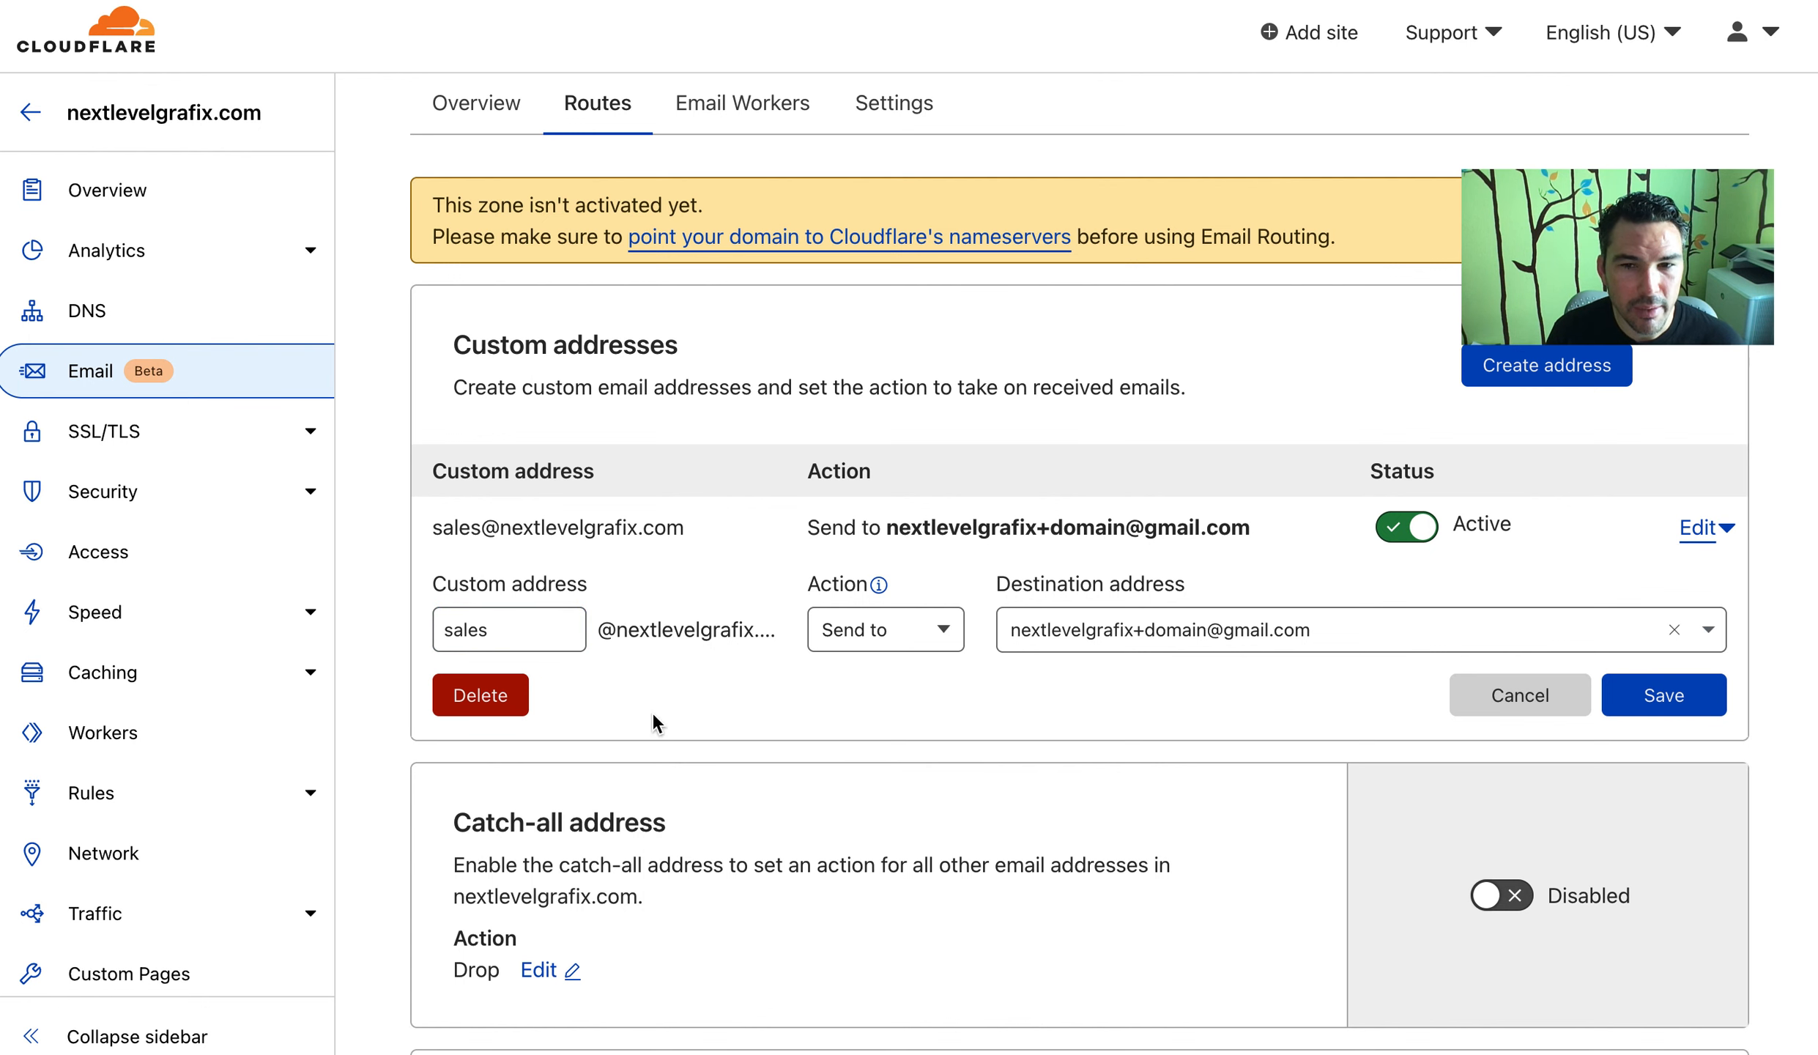
scroll(1219, 801, "down", 5)
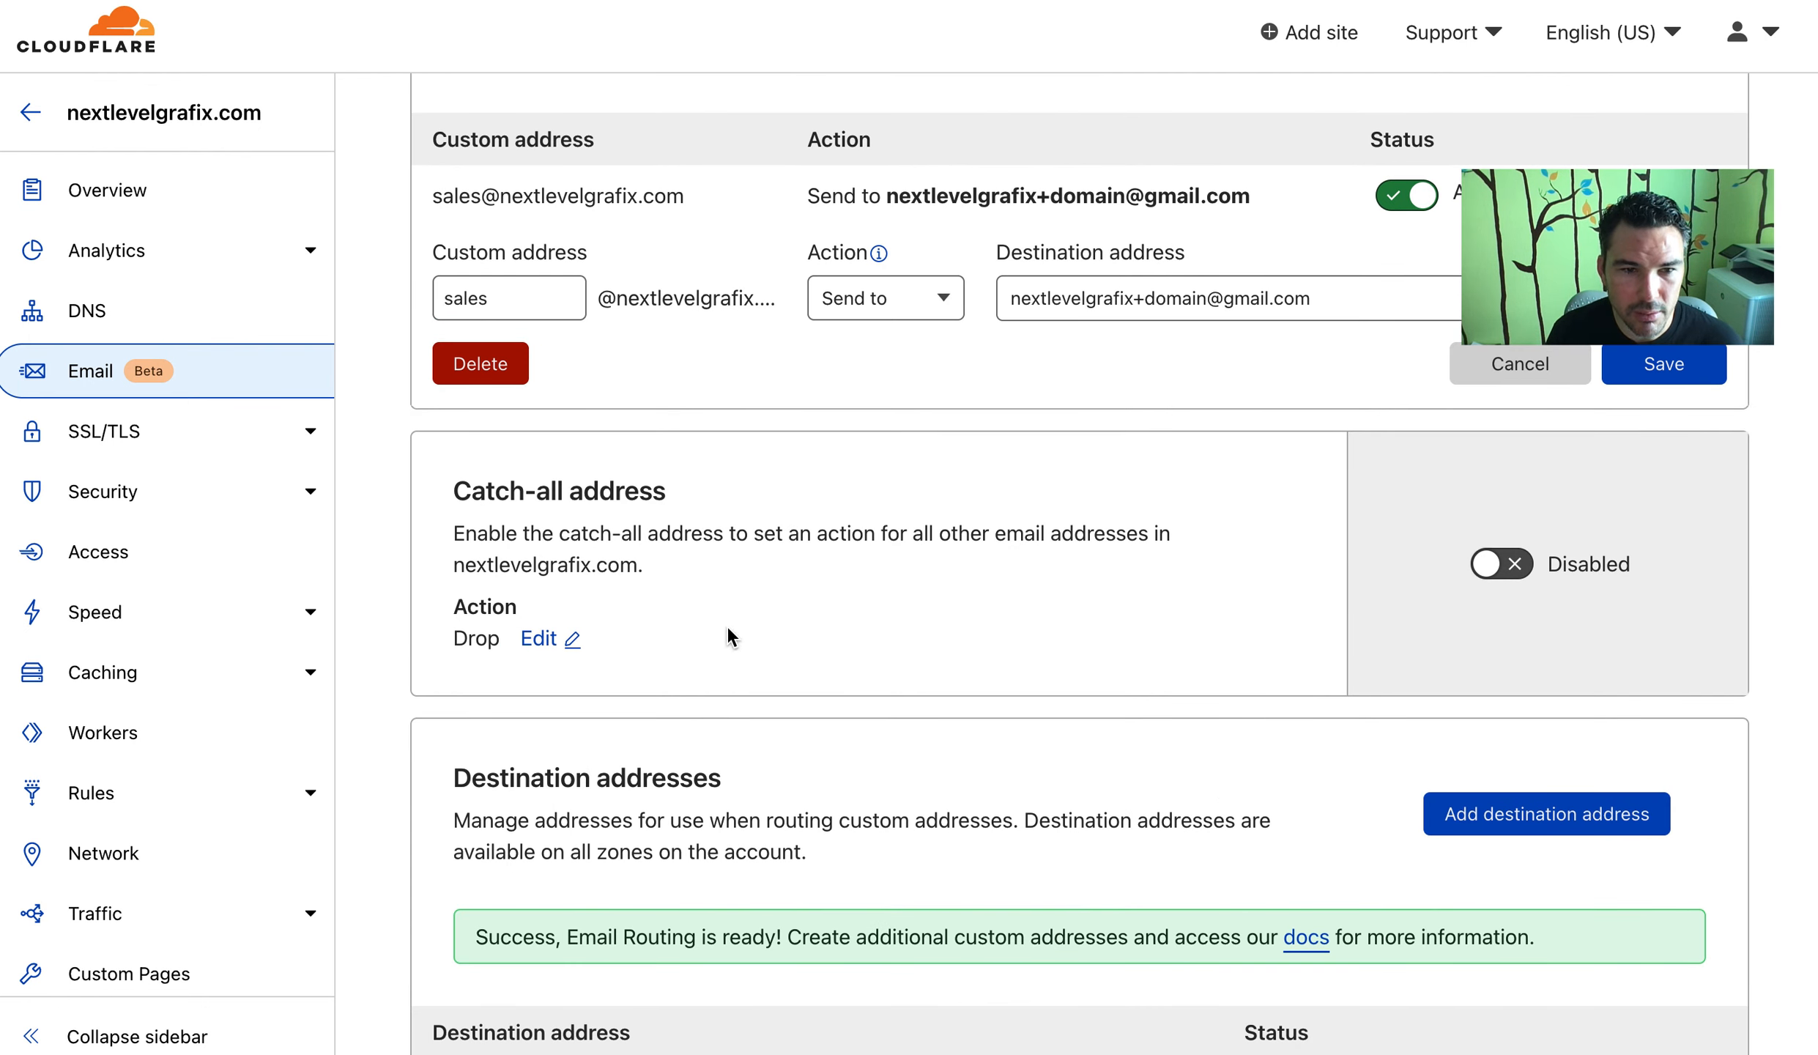
Make the catch-all forward to the verified mailbox, enable it, and reload the page
left_click(540, 639)
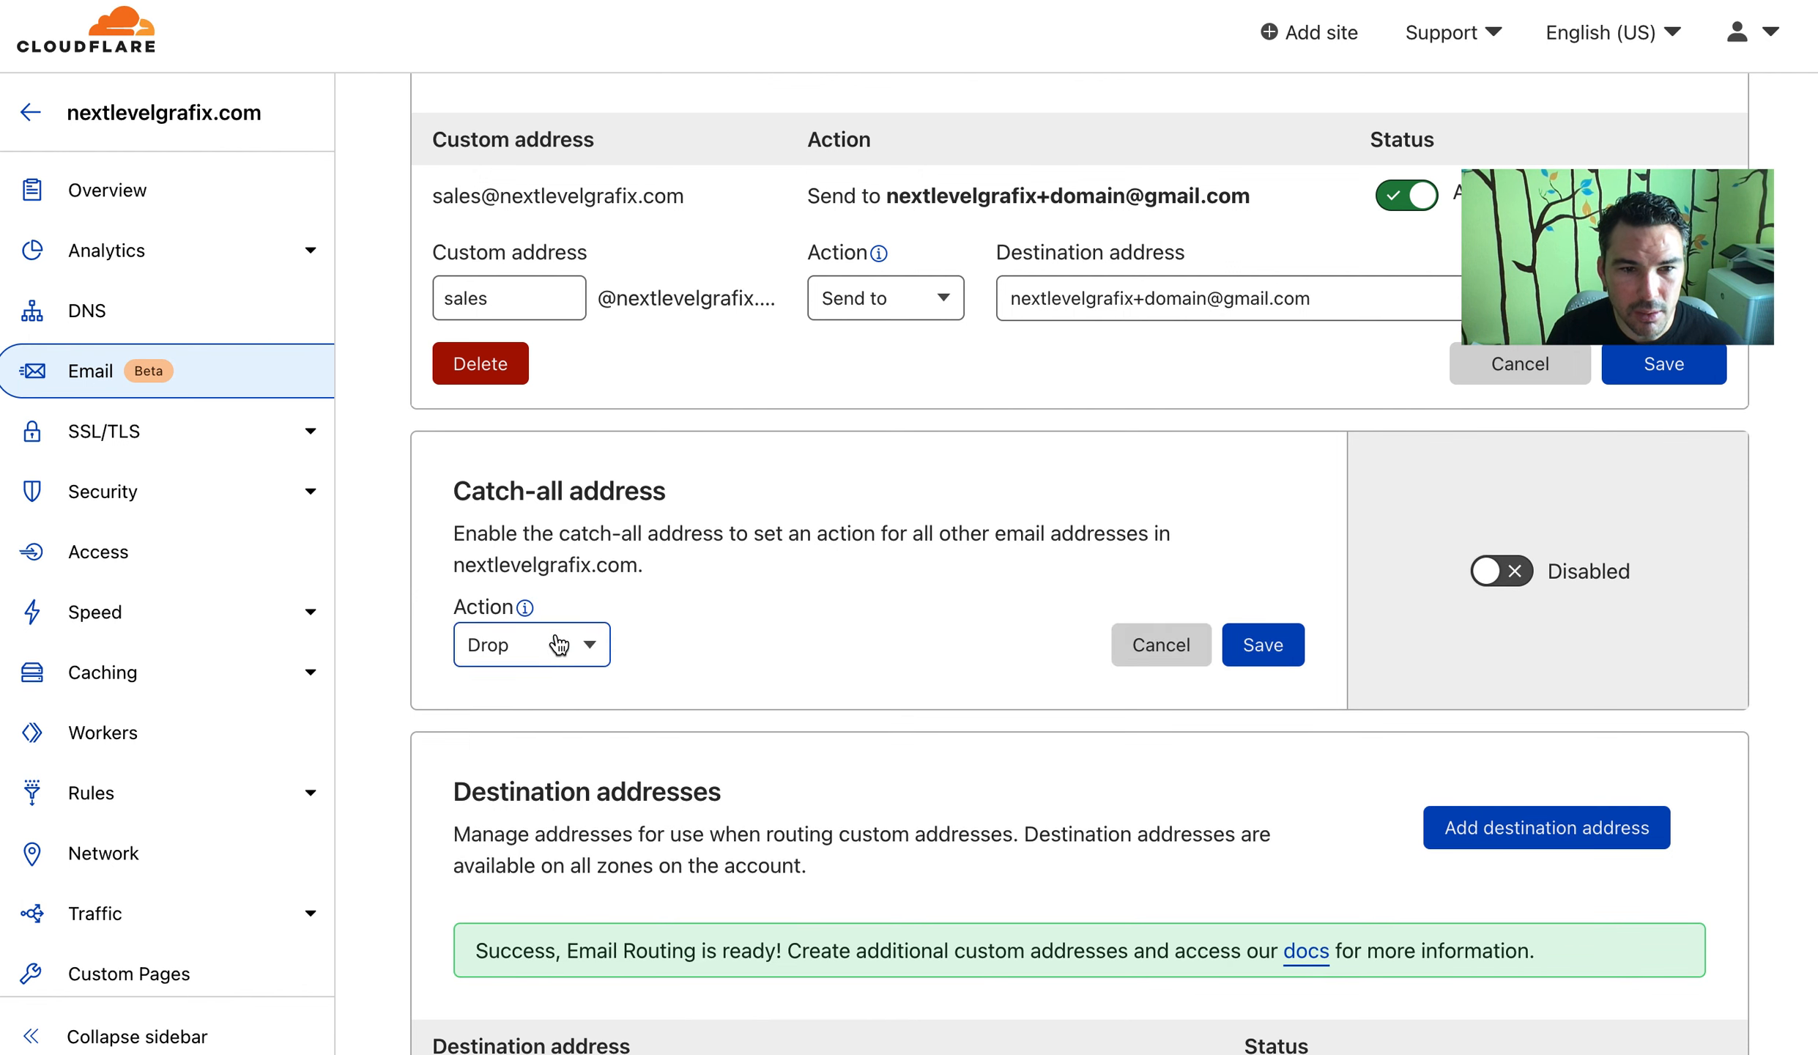
left_click(557, 646)
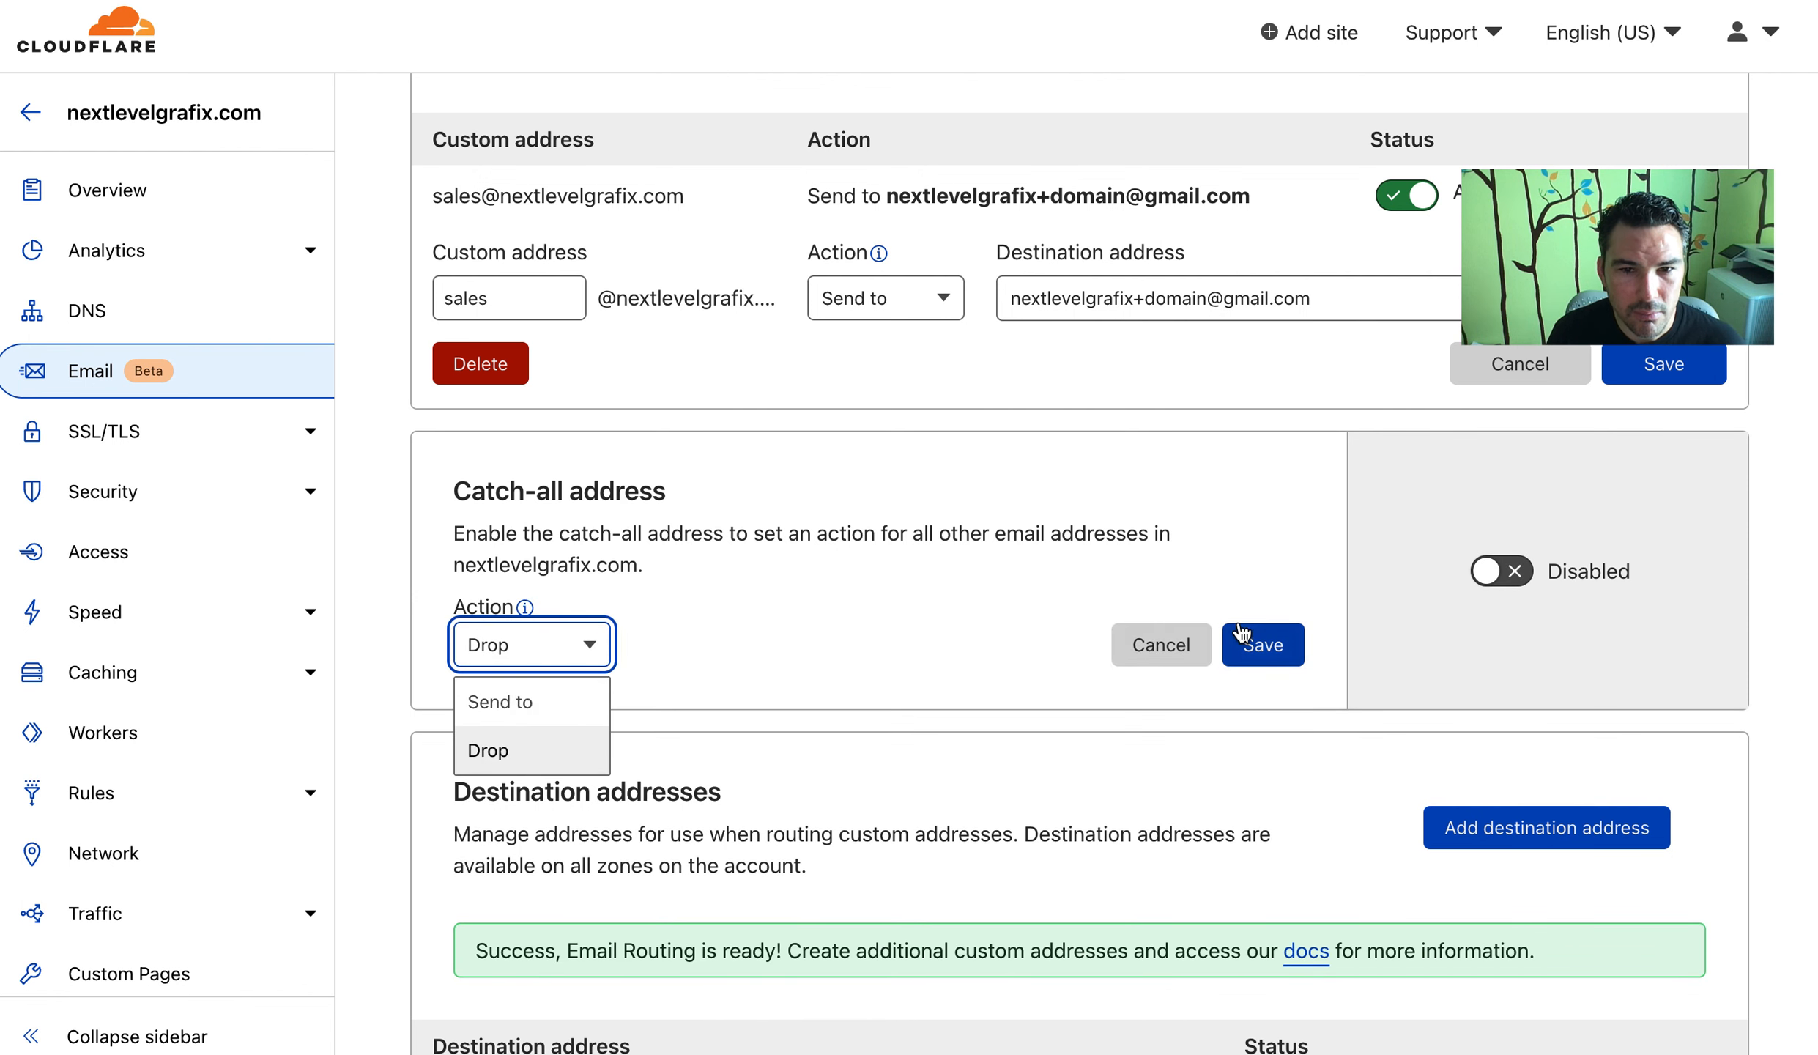
left_click(505, 701)
left_click(734, 650)
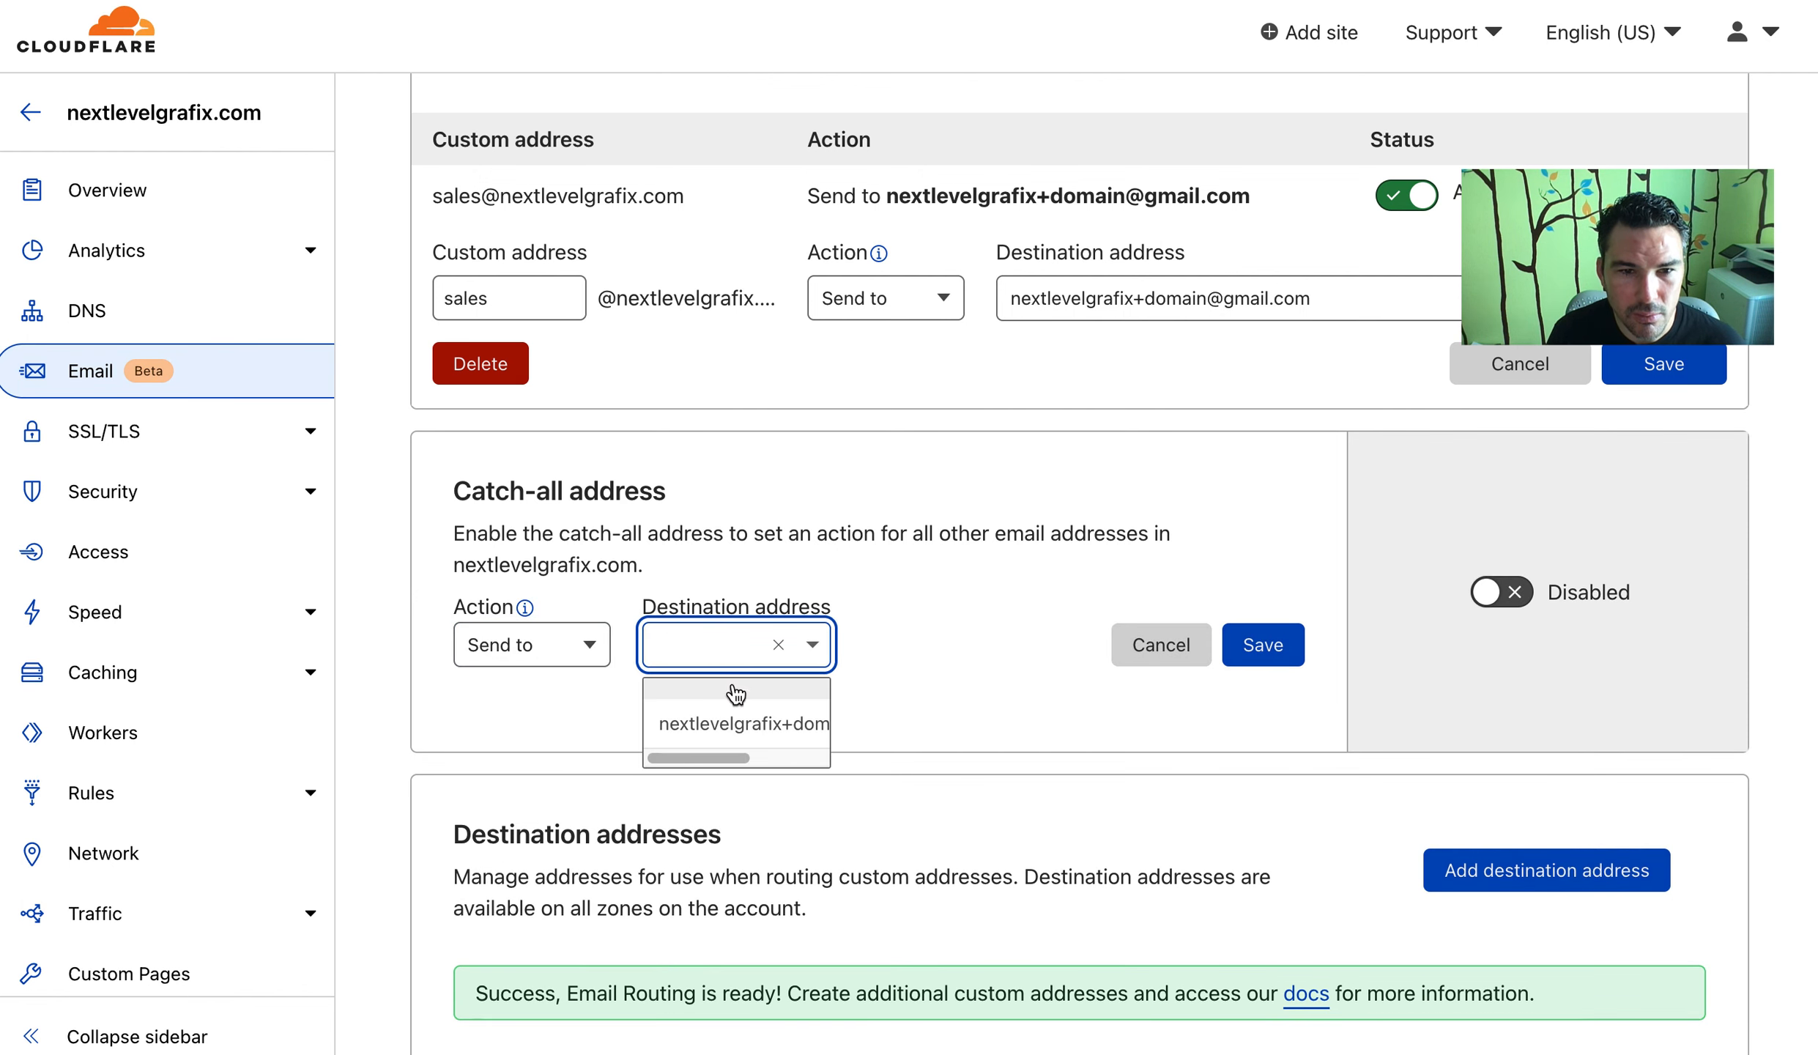
left_click(733, 729)
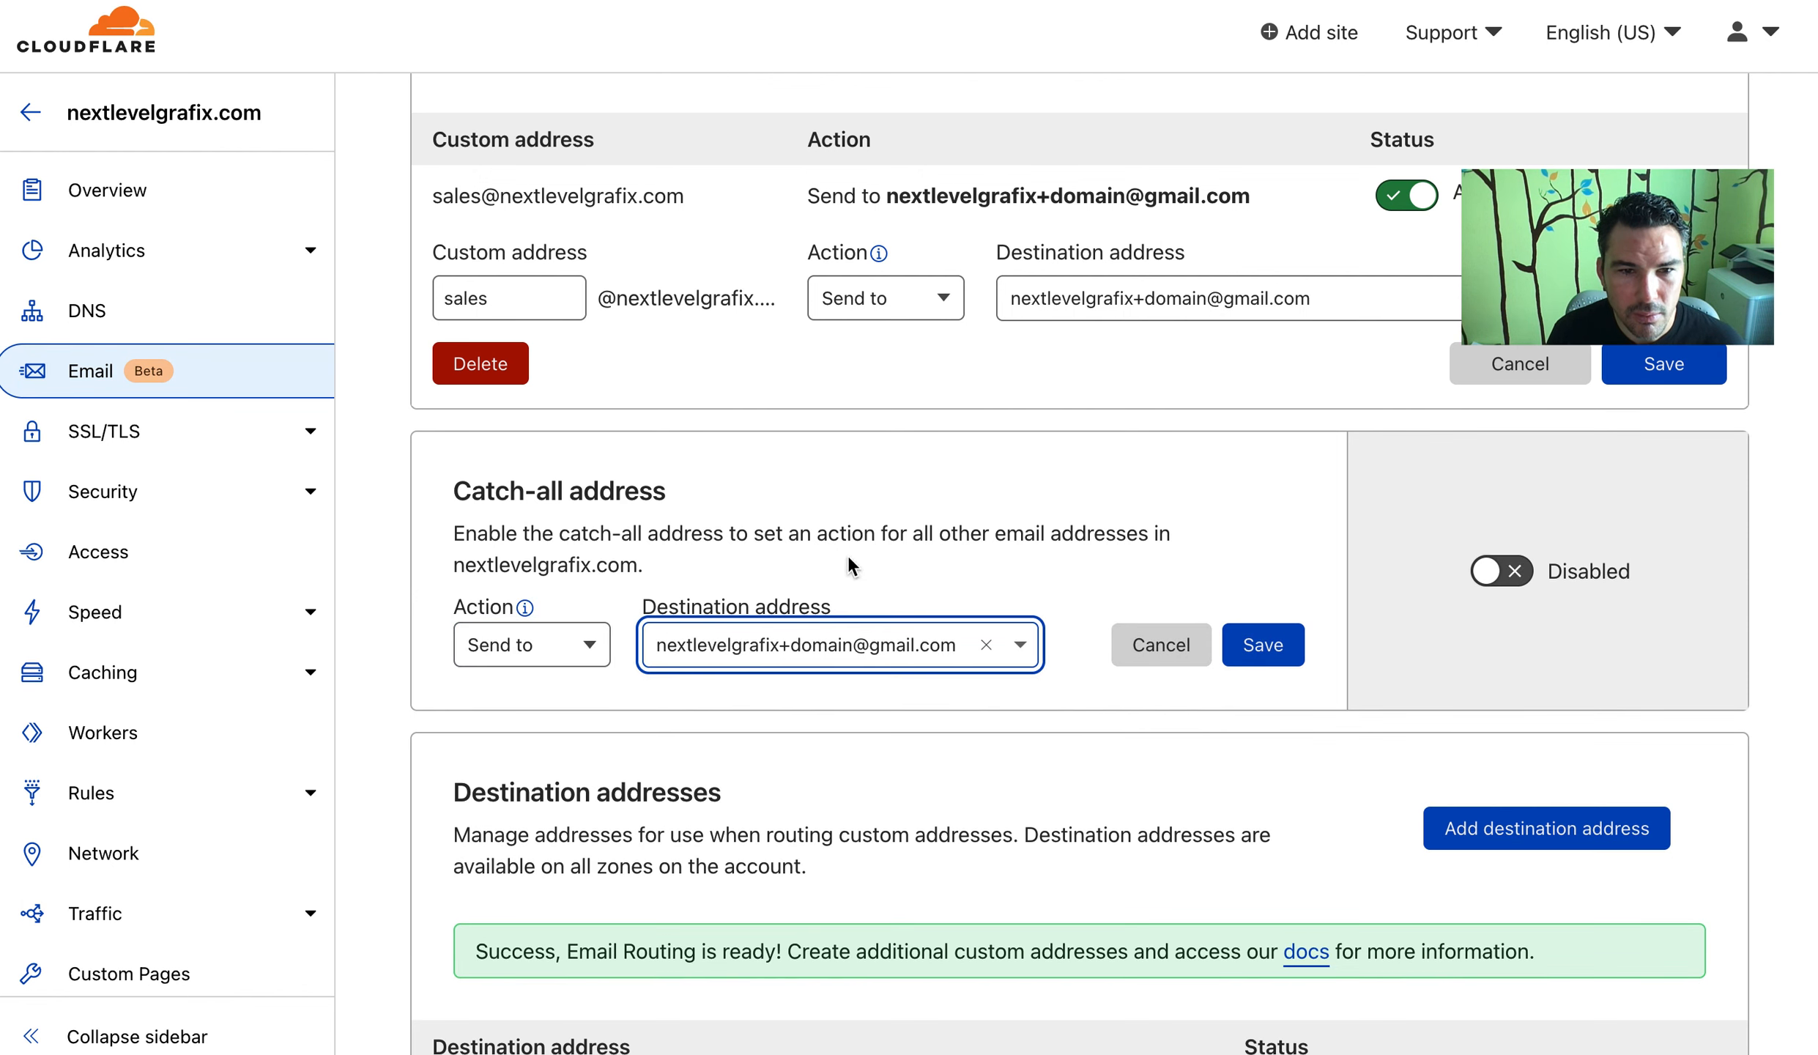
left_click(1264, 657)
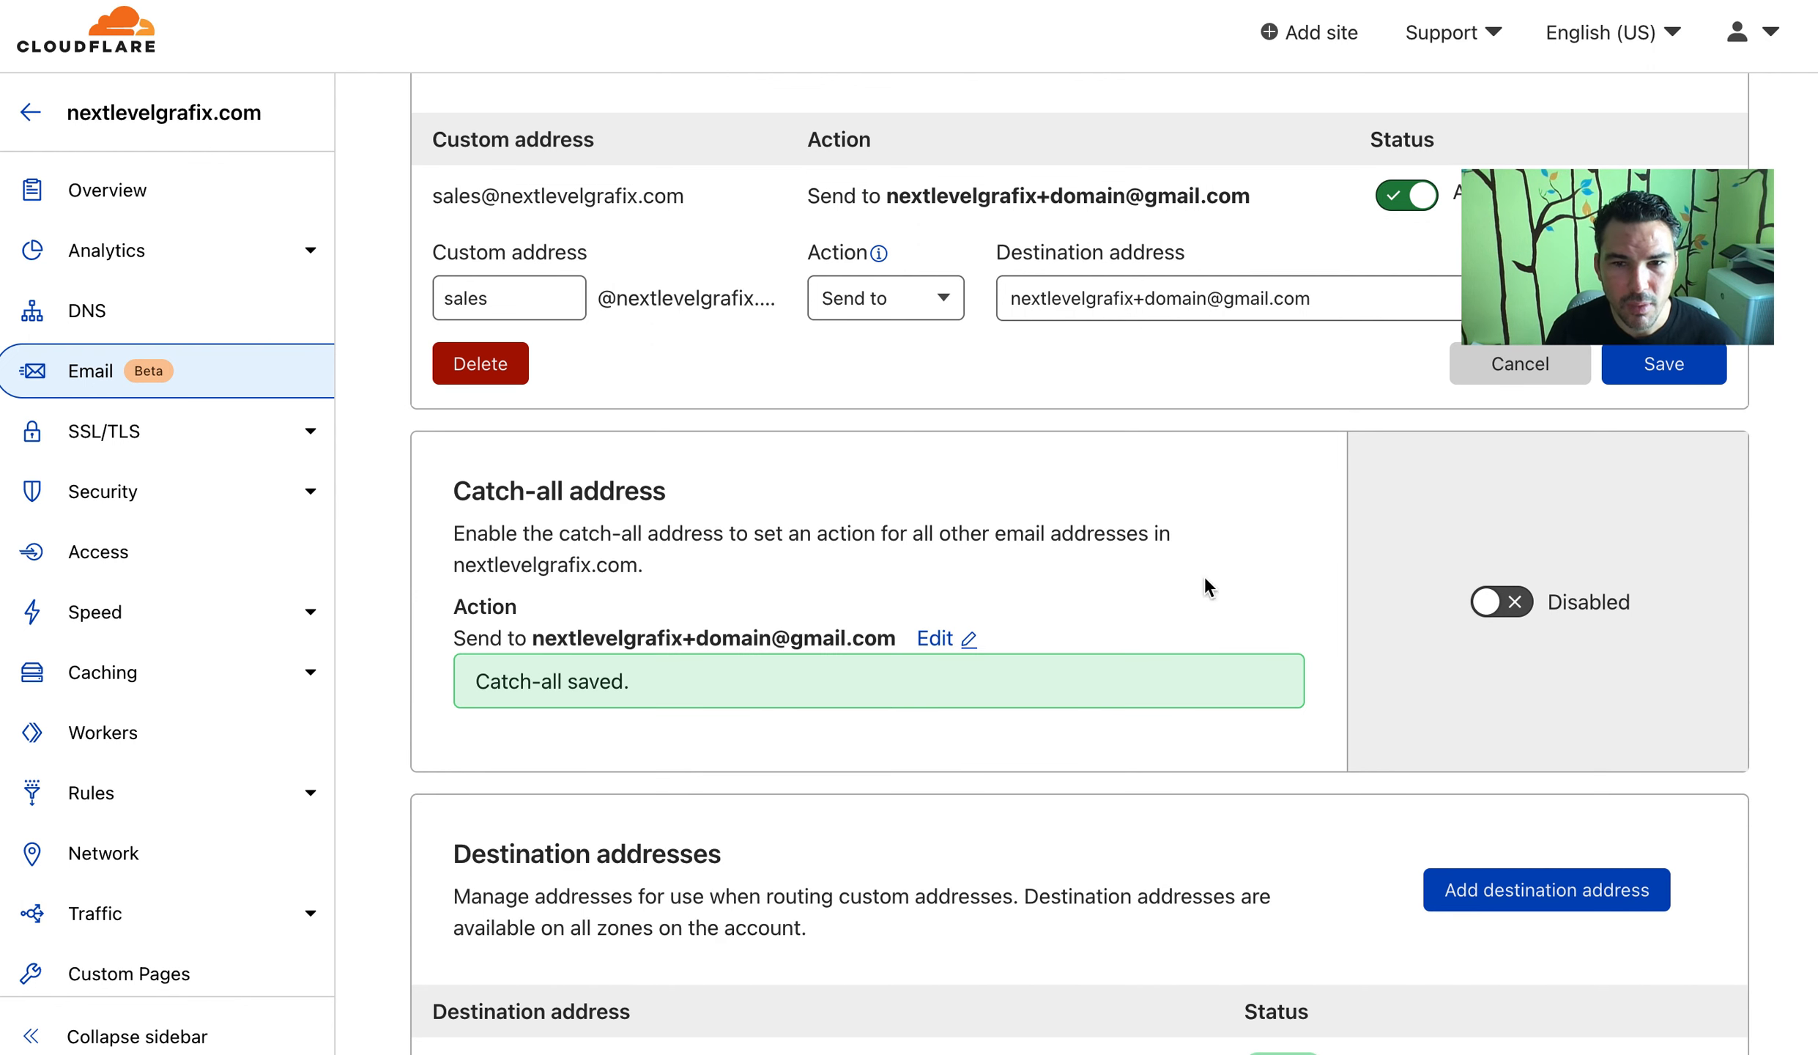
left_click(1505, 609)
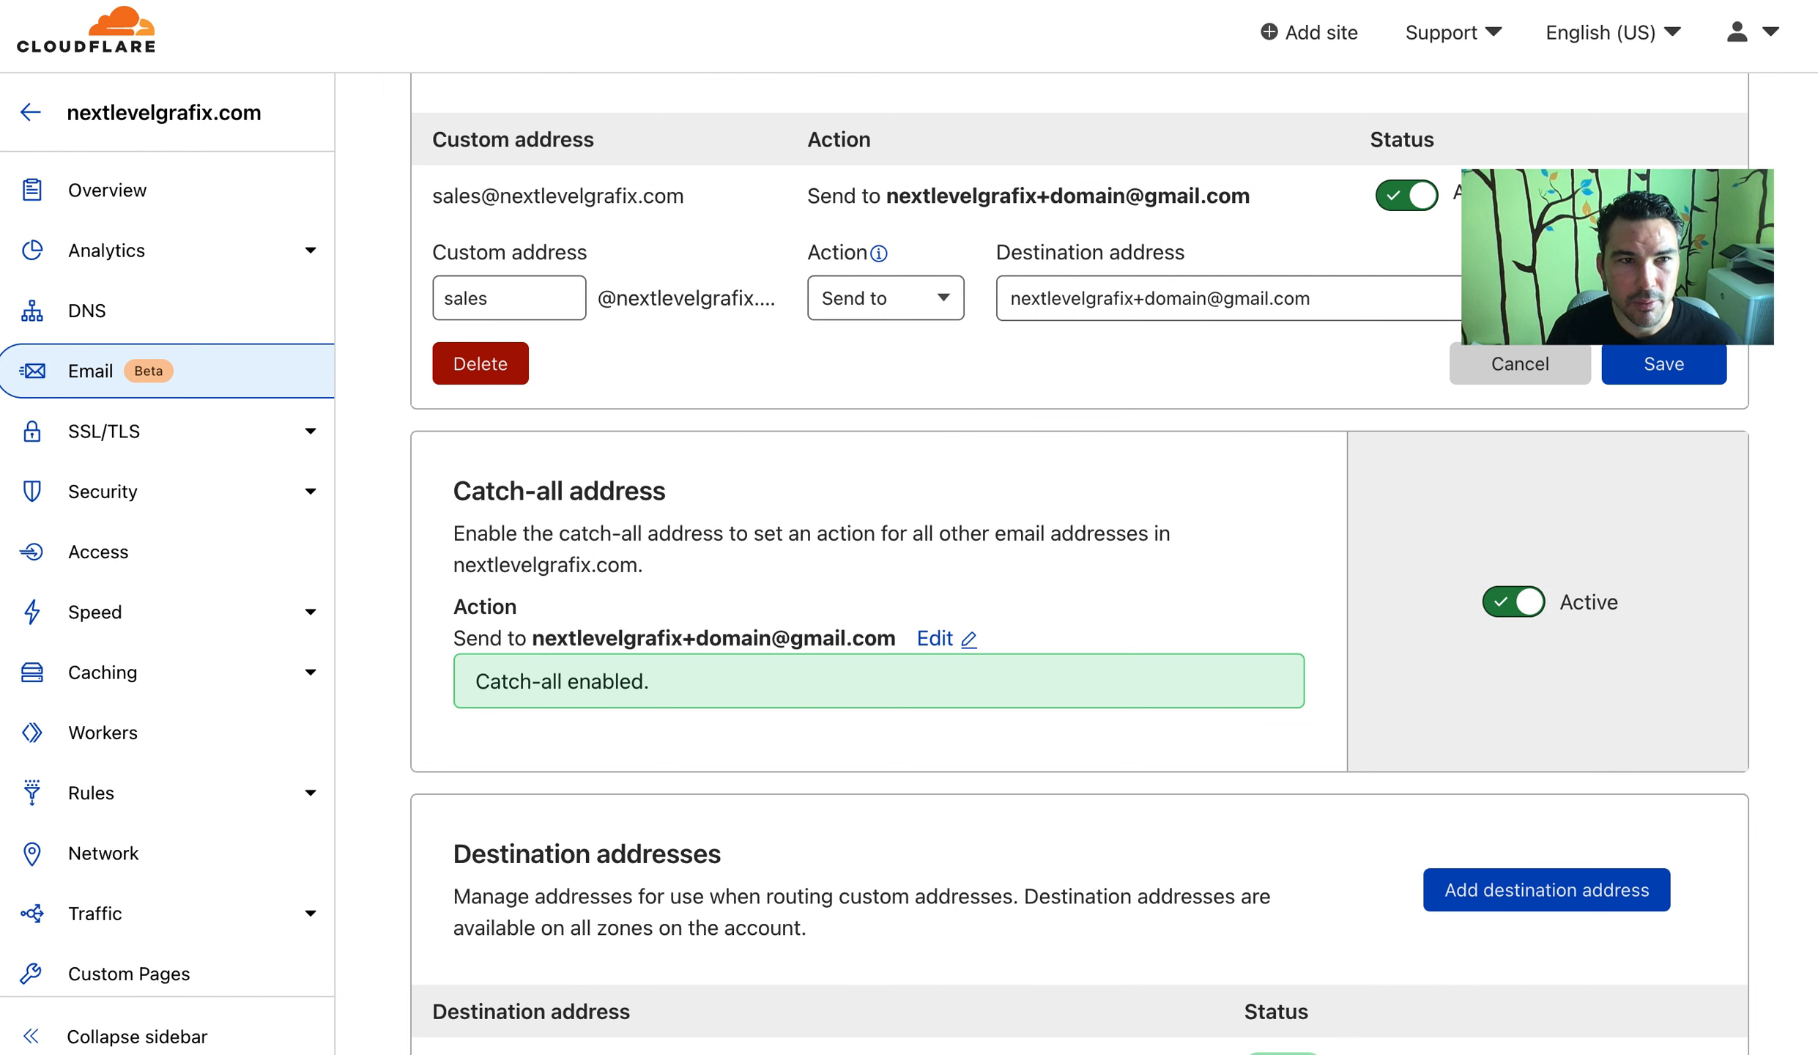
key("super+r")
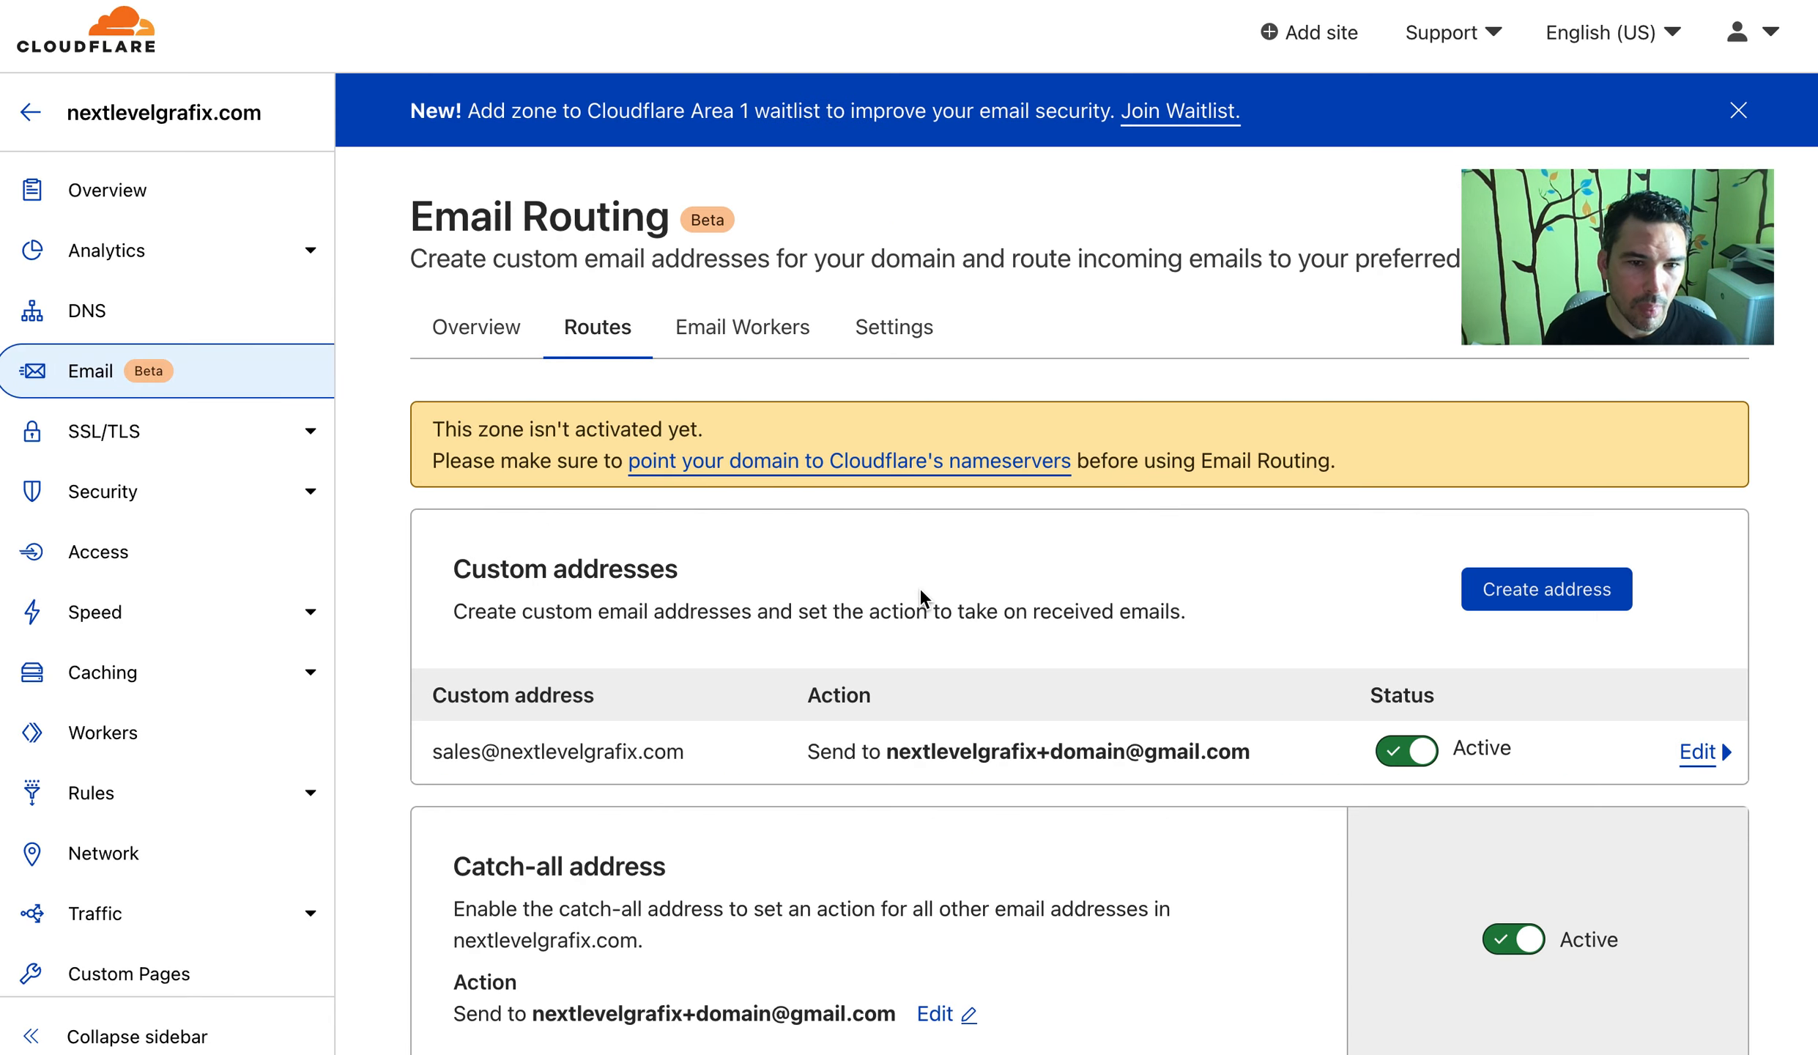
Review the routing rules: the custom sales address and the catch-all description
scroll(919, 588, "down", 5)
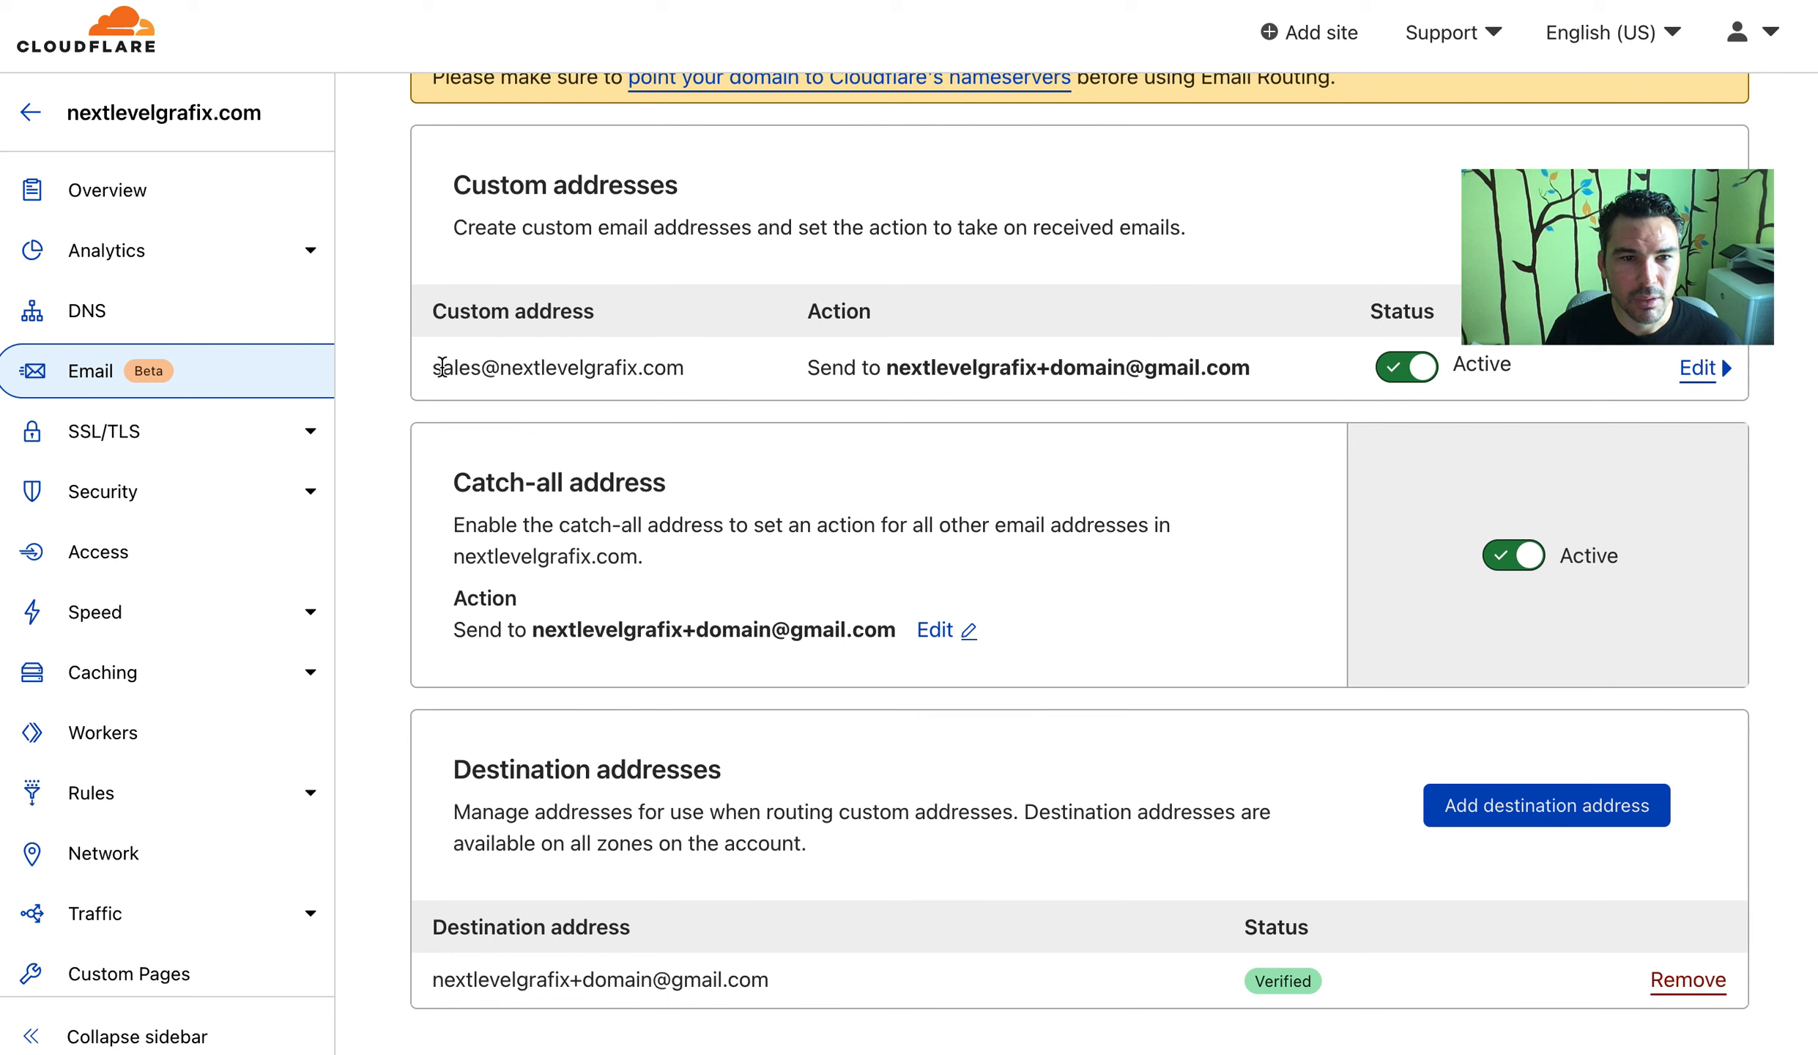
double_click(441, 367)
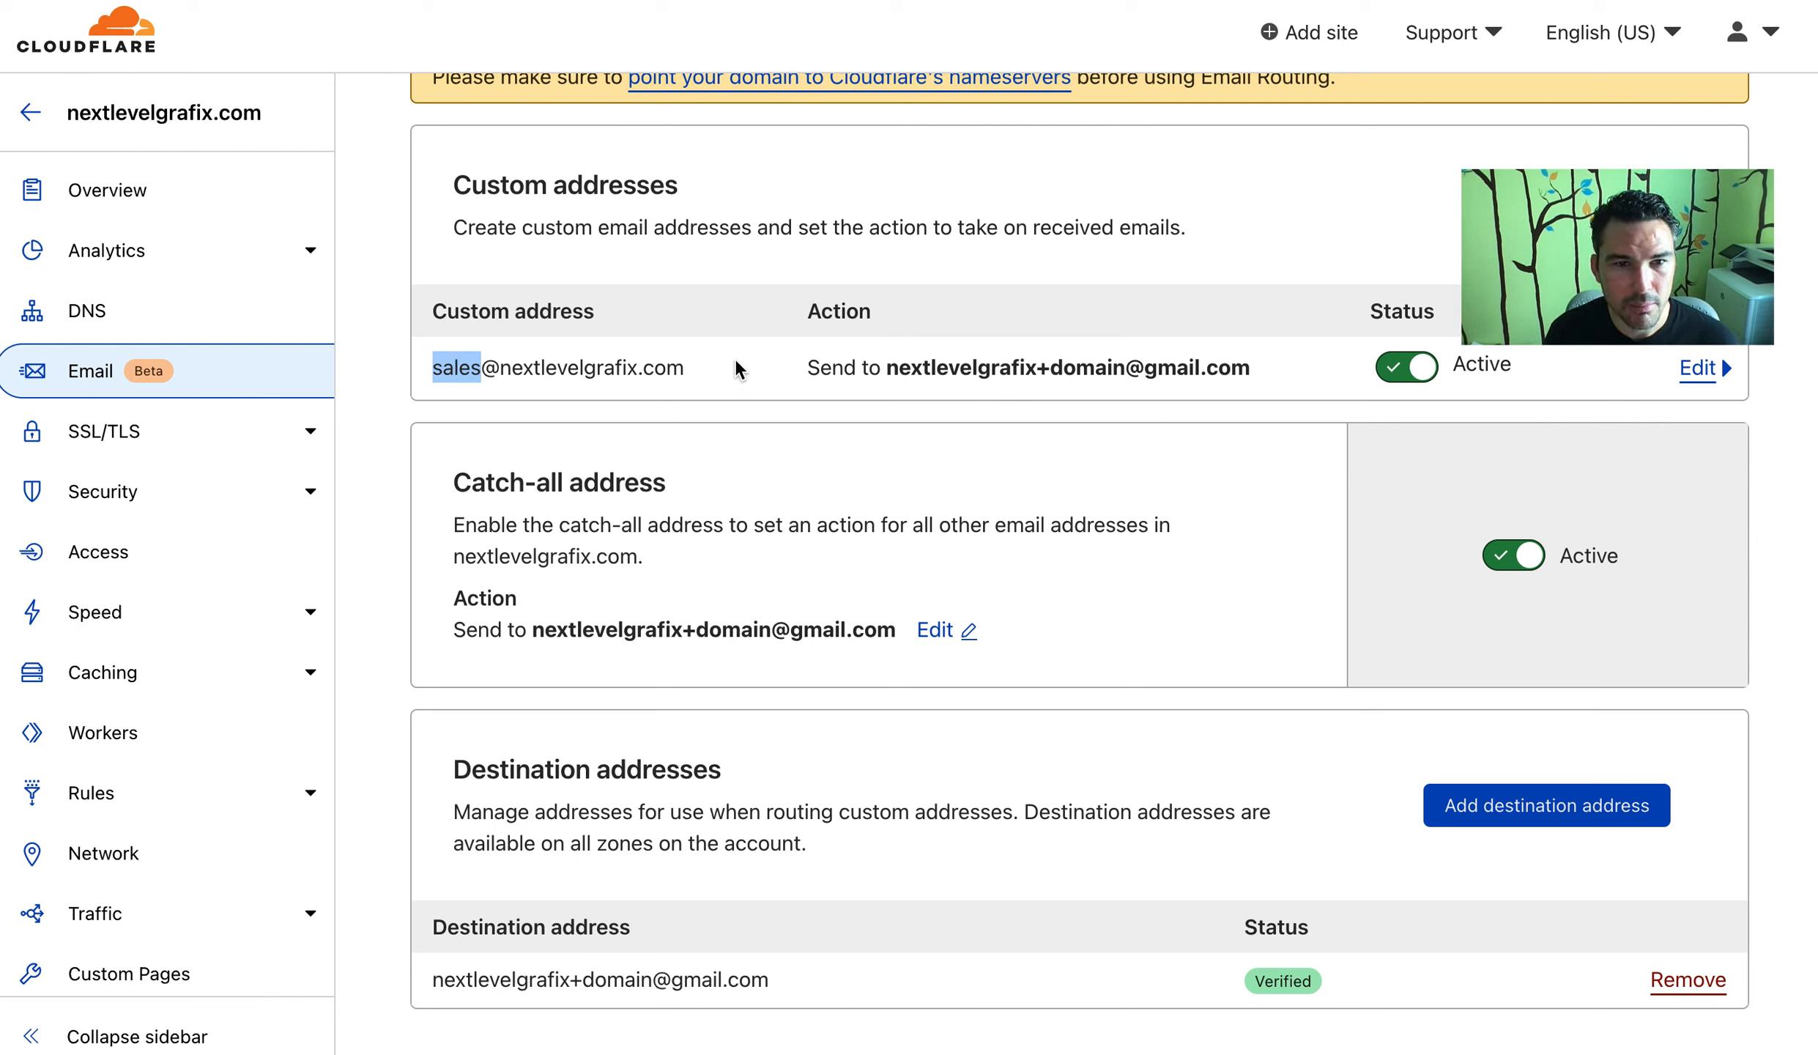
left_click_drag(484, 502, 878, 629)
left_click(499, 367)
left_click_drag(471, 367, 649, 374)
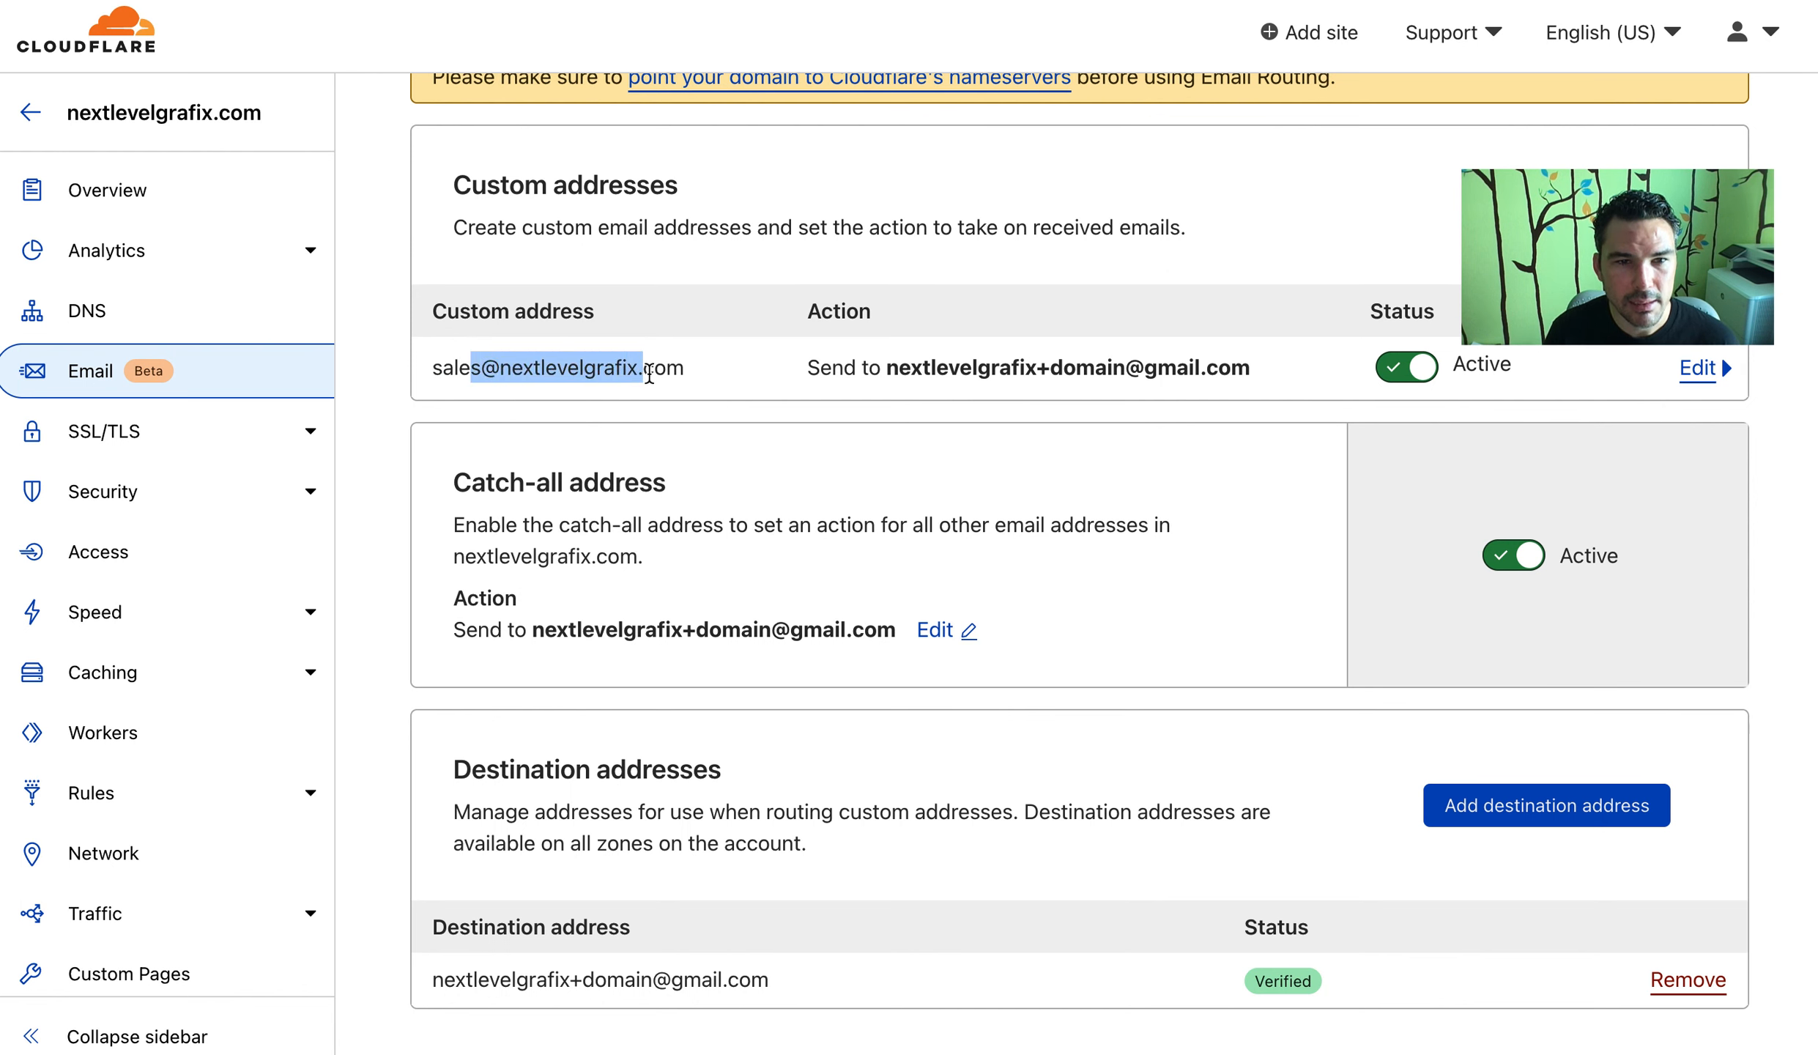
left_click(723, 551)
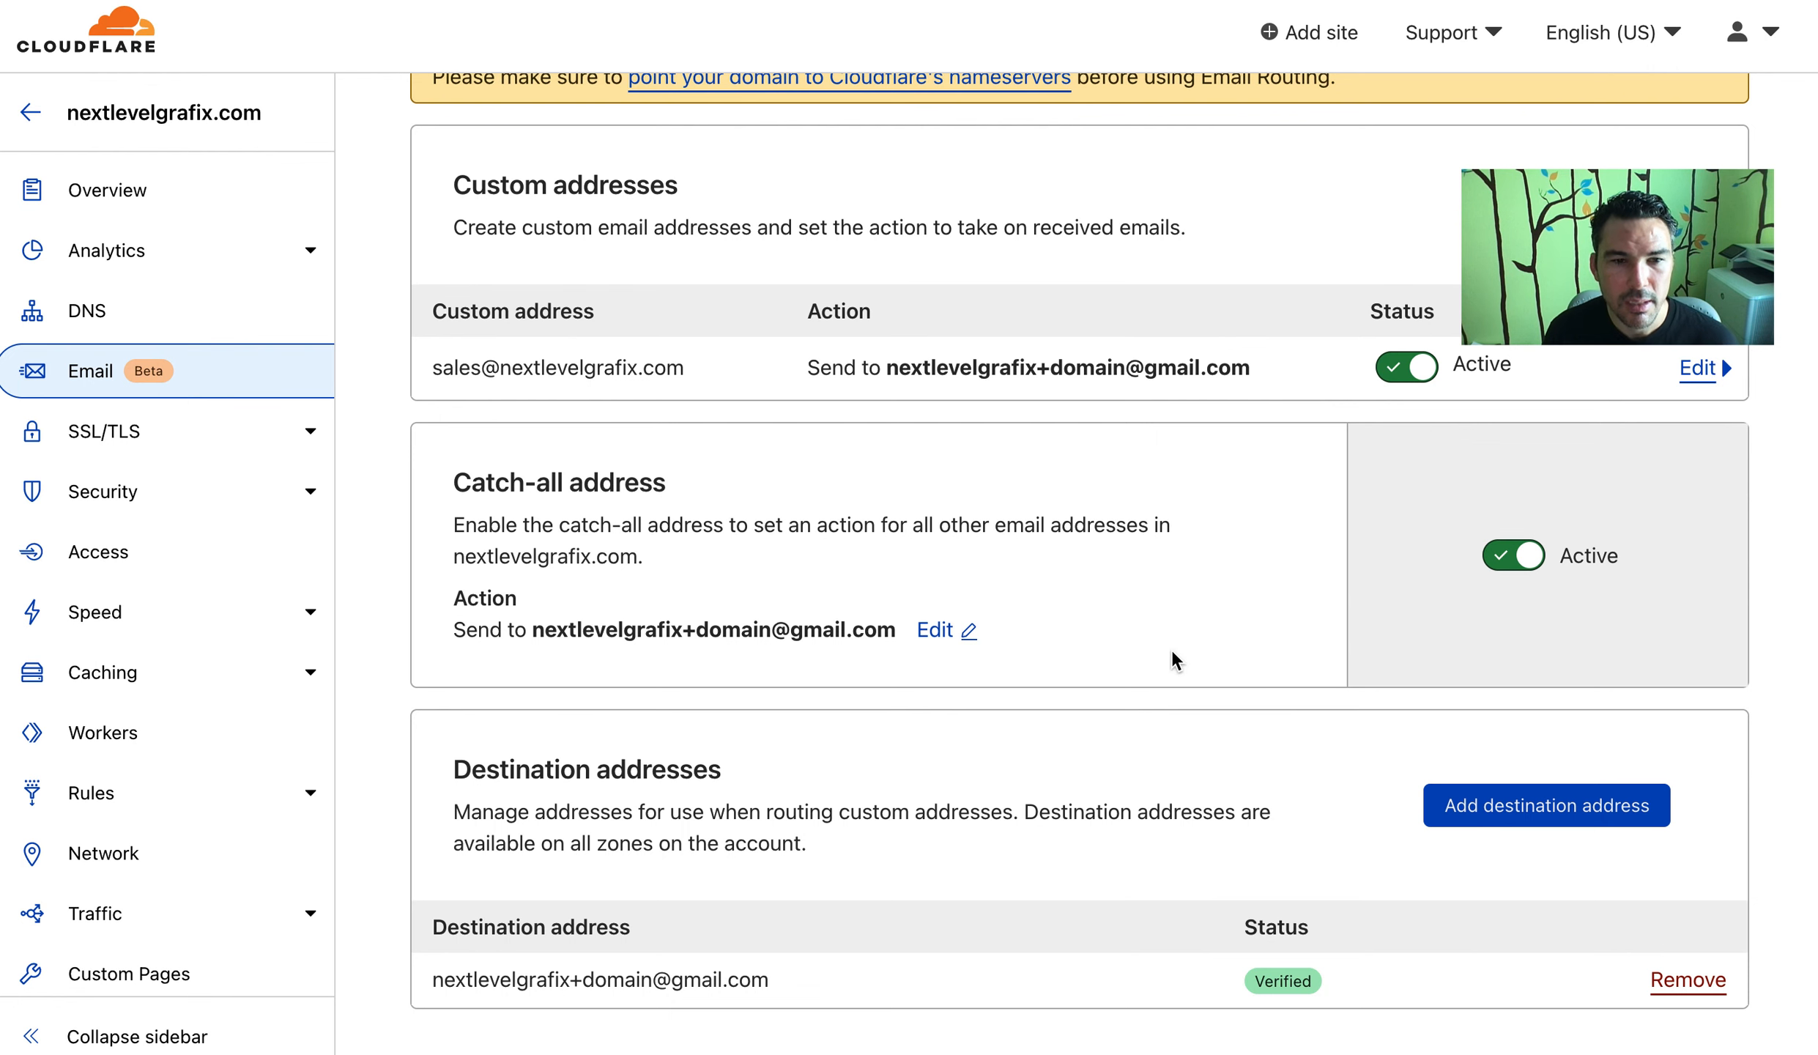
Go to the DNS records page for nextlevelgrafix.com
scroll(1172, 654, "down", 3)
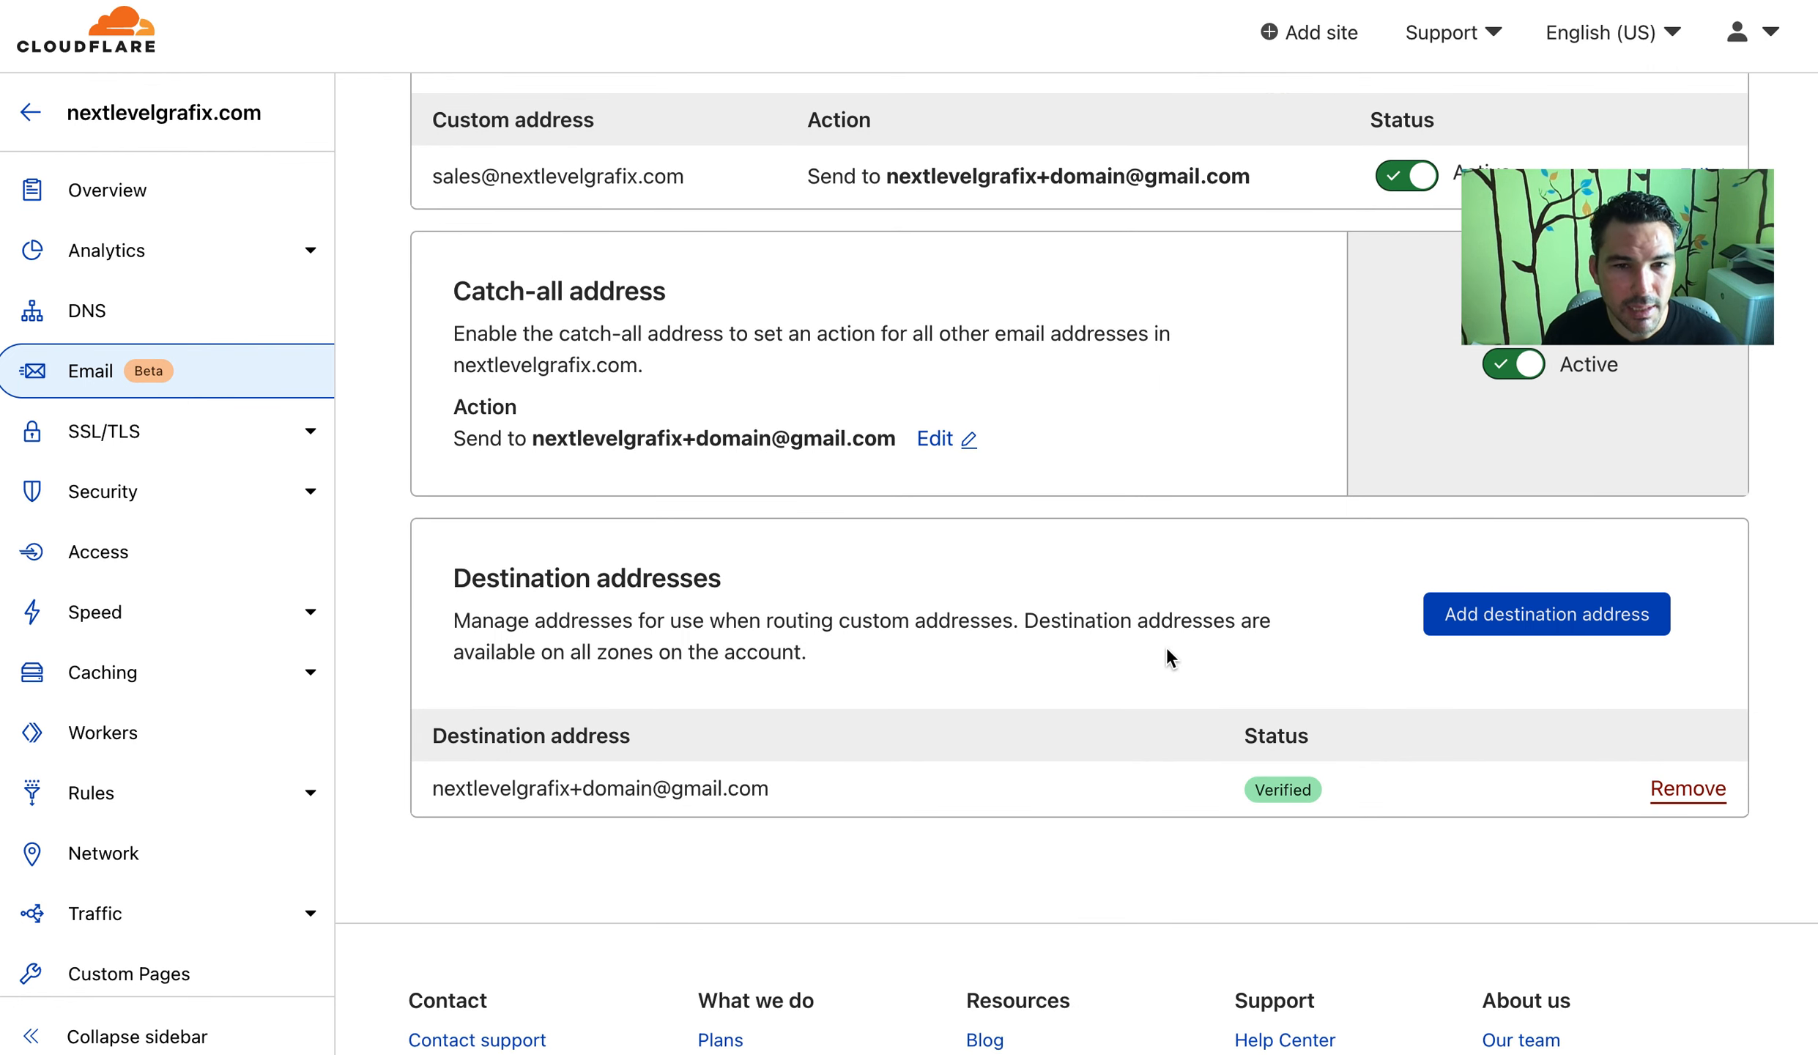
scroll(1166, 649, "up", 1)
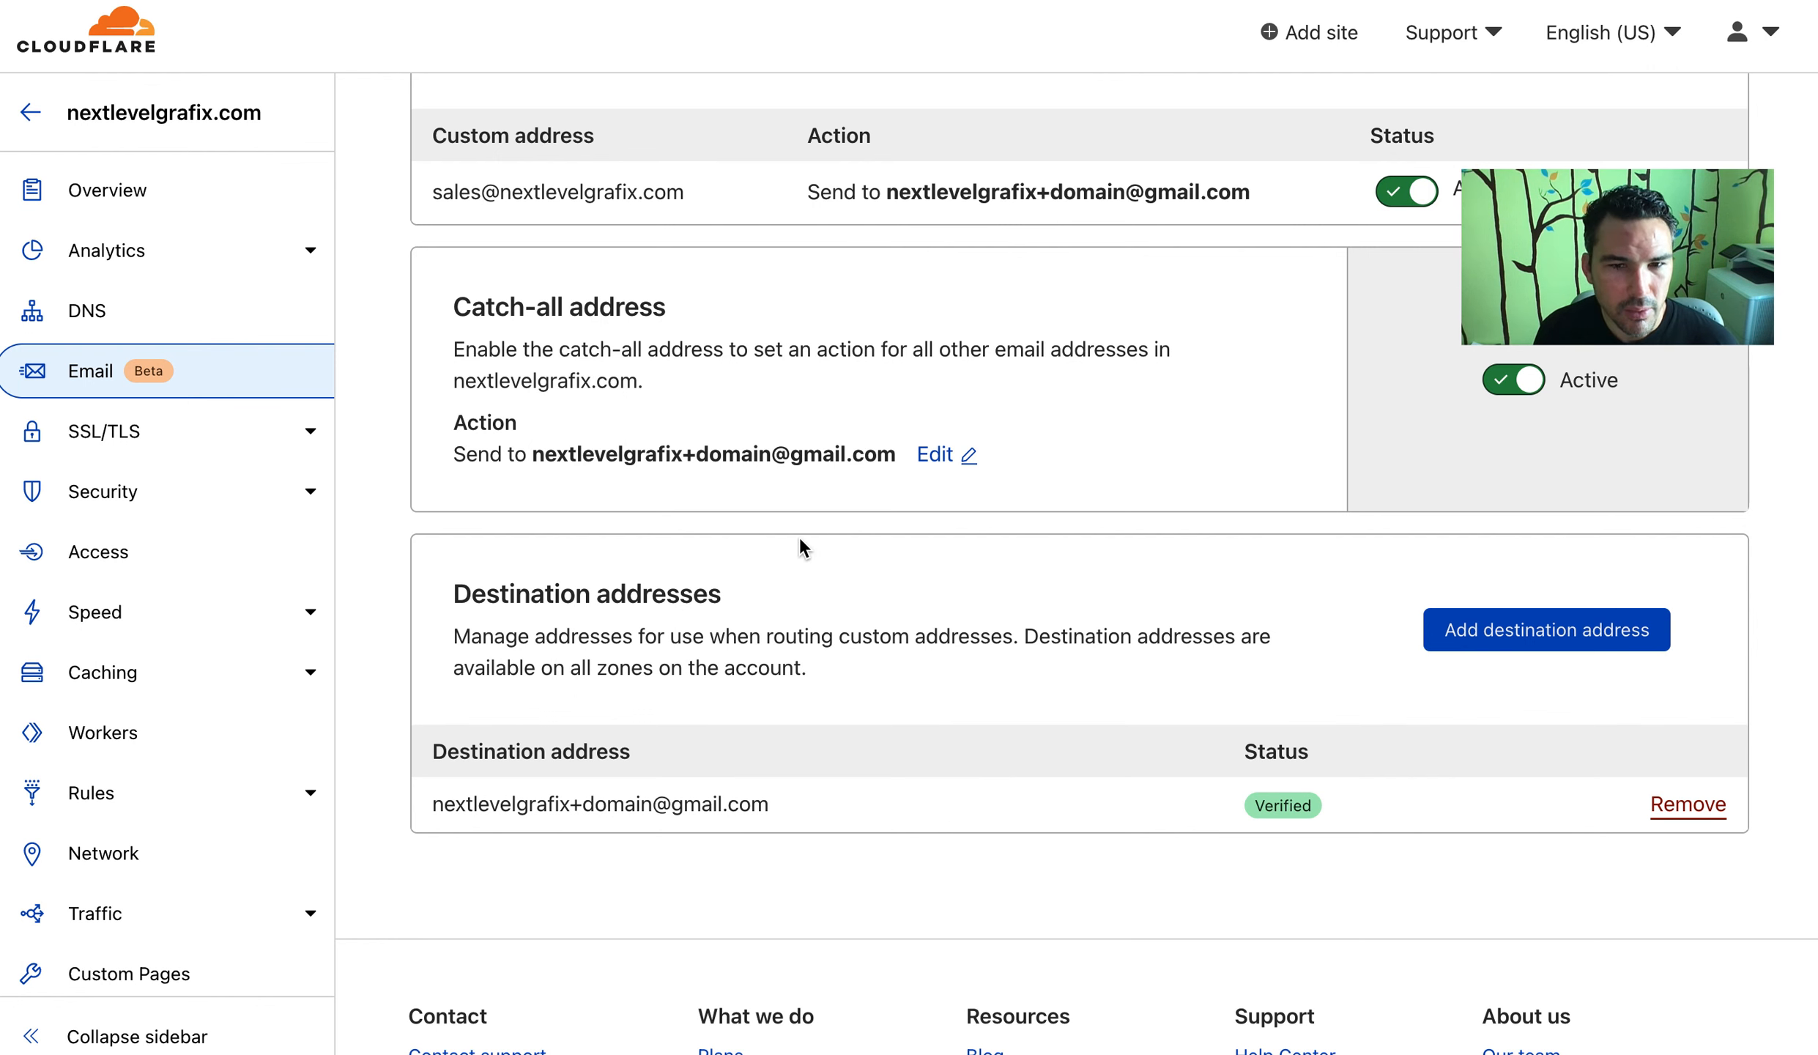
left_click(228, 326)
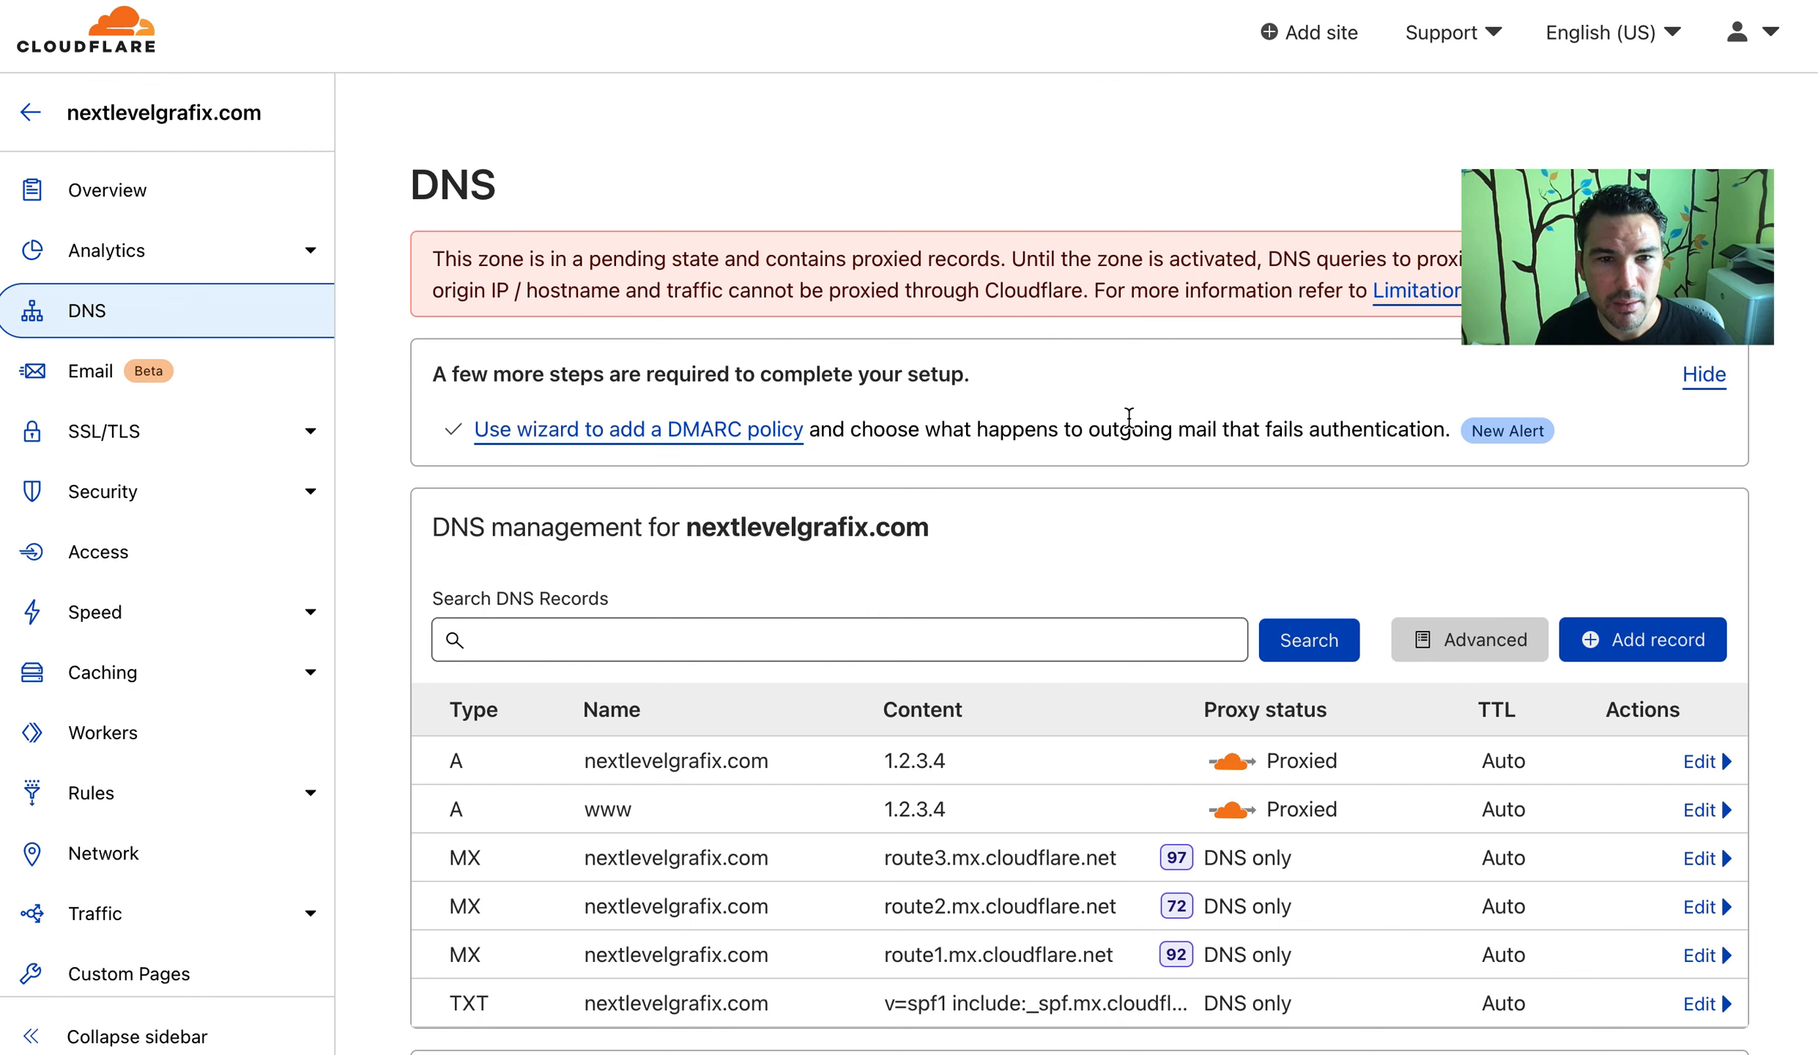
Start enabling DNSSEC for nextlevelgrafix.com and dismiss its setup instructions
scroll(1132, 410, "down", 3)
scroll(1132, 400, "down", 1)
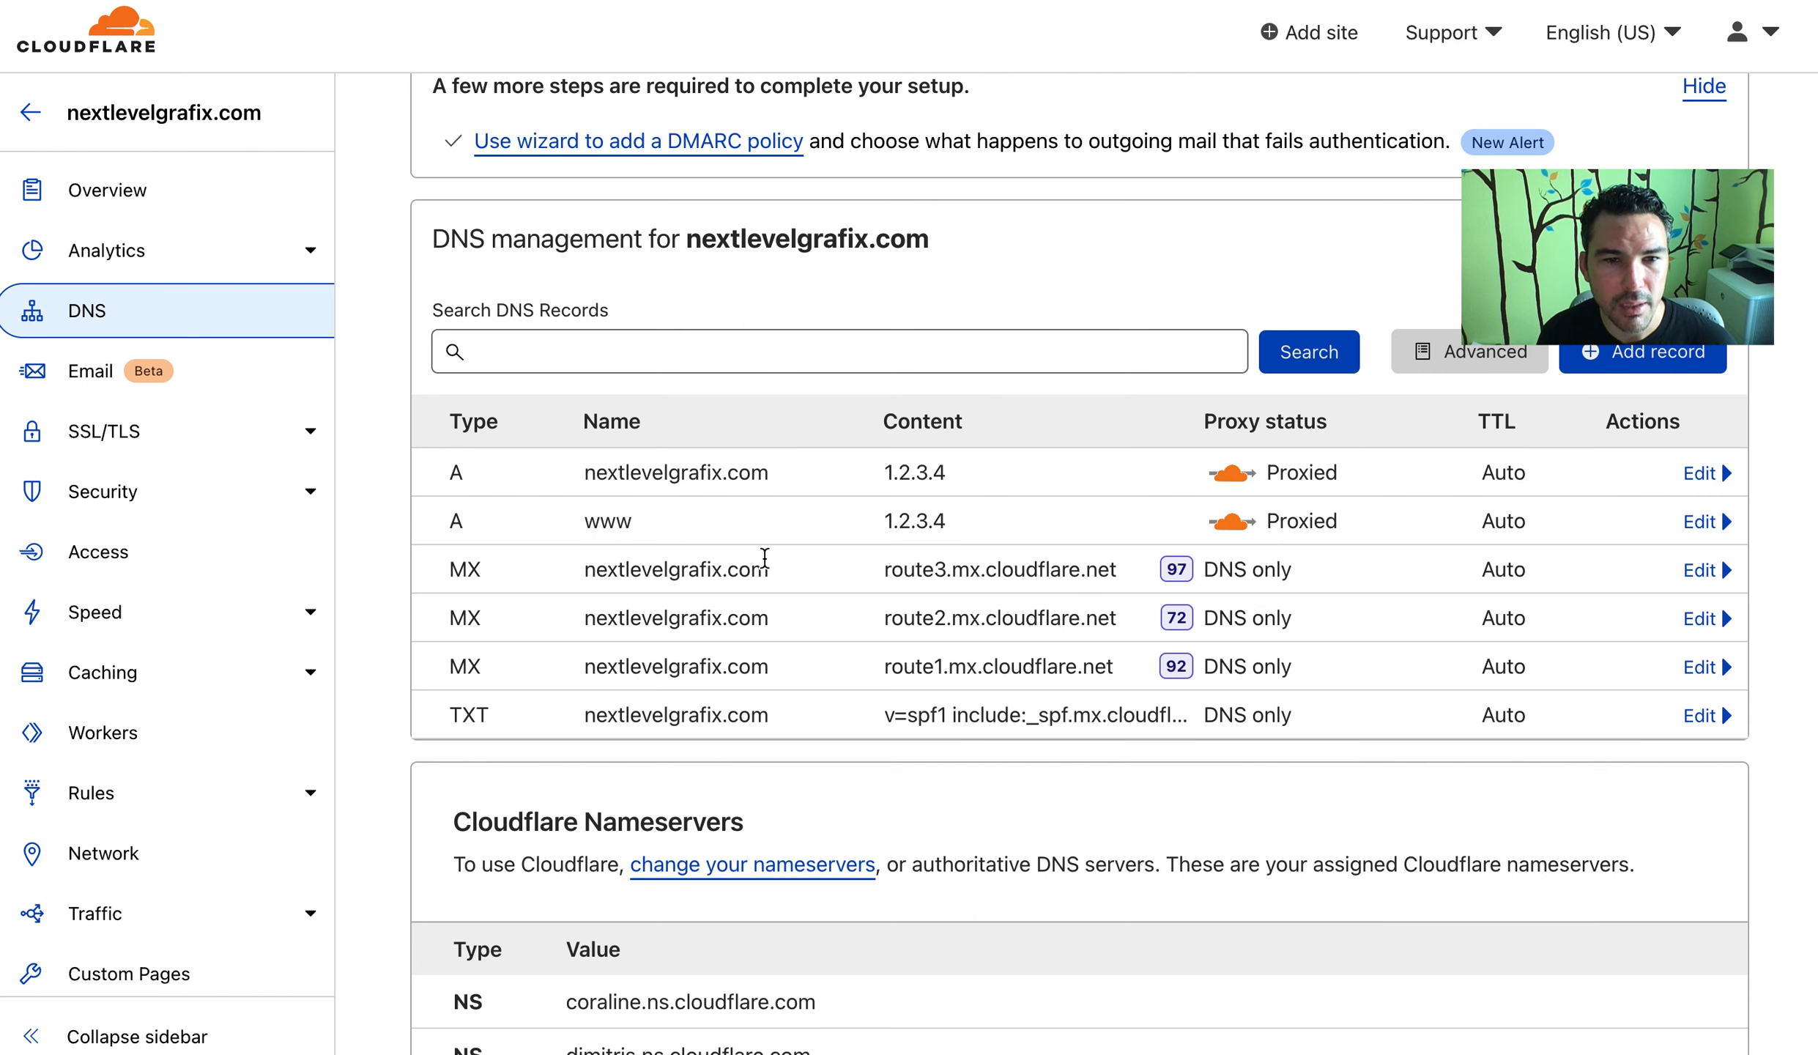
scroll(589, 569, "down", 10)
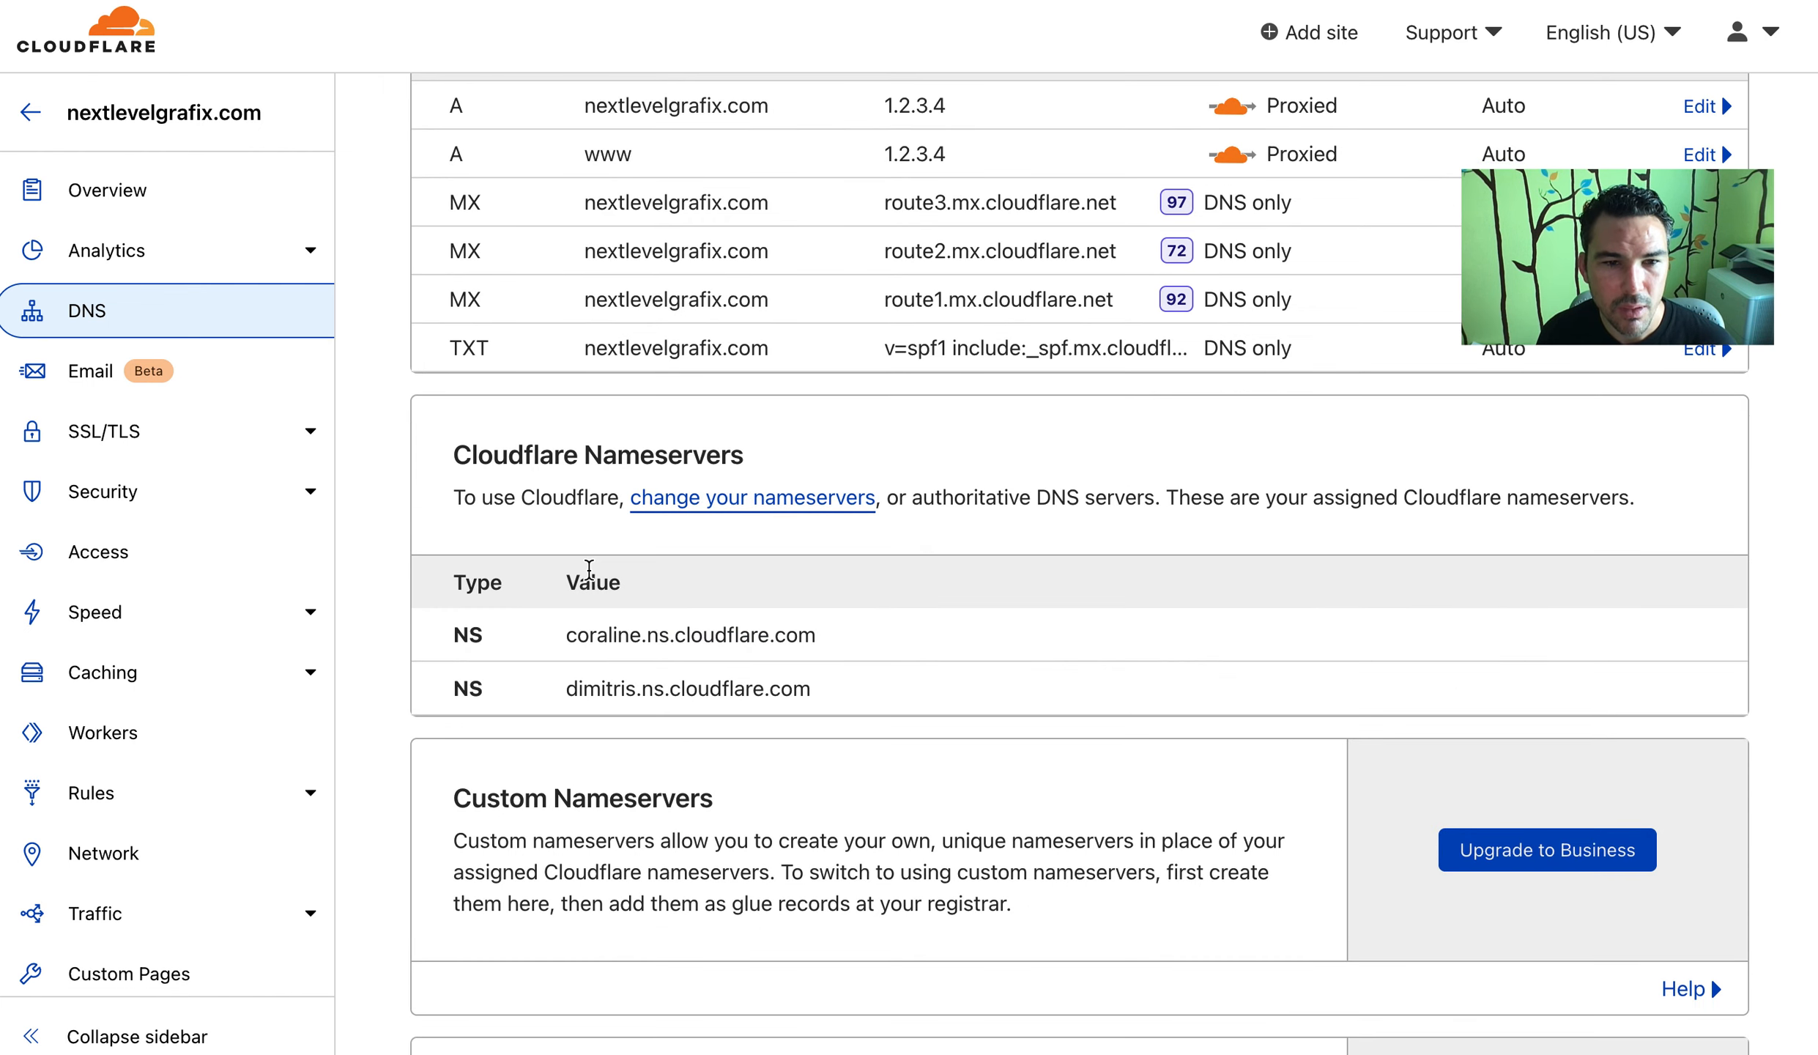
scroll(592, 568, "down", 4)
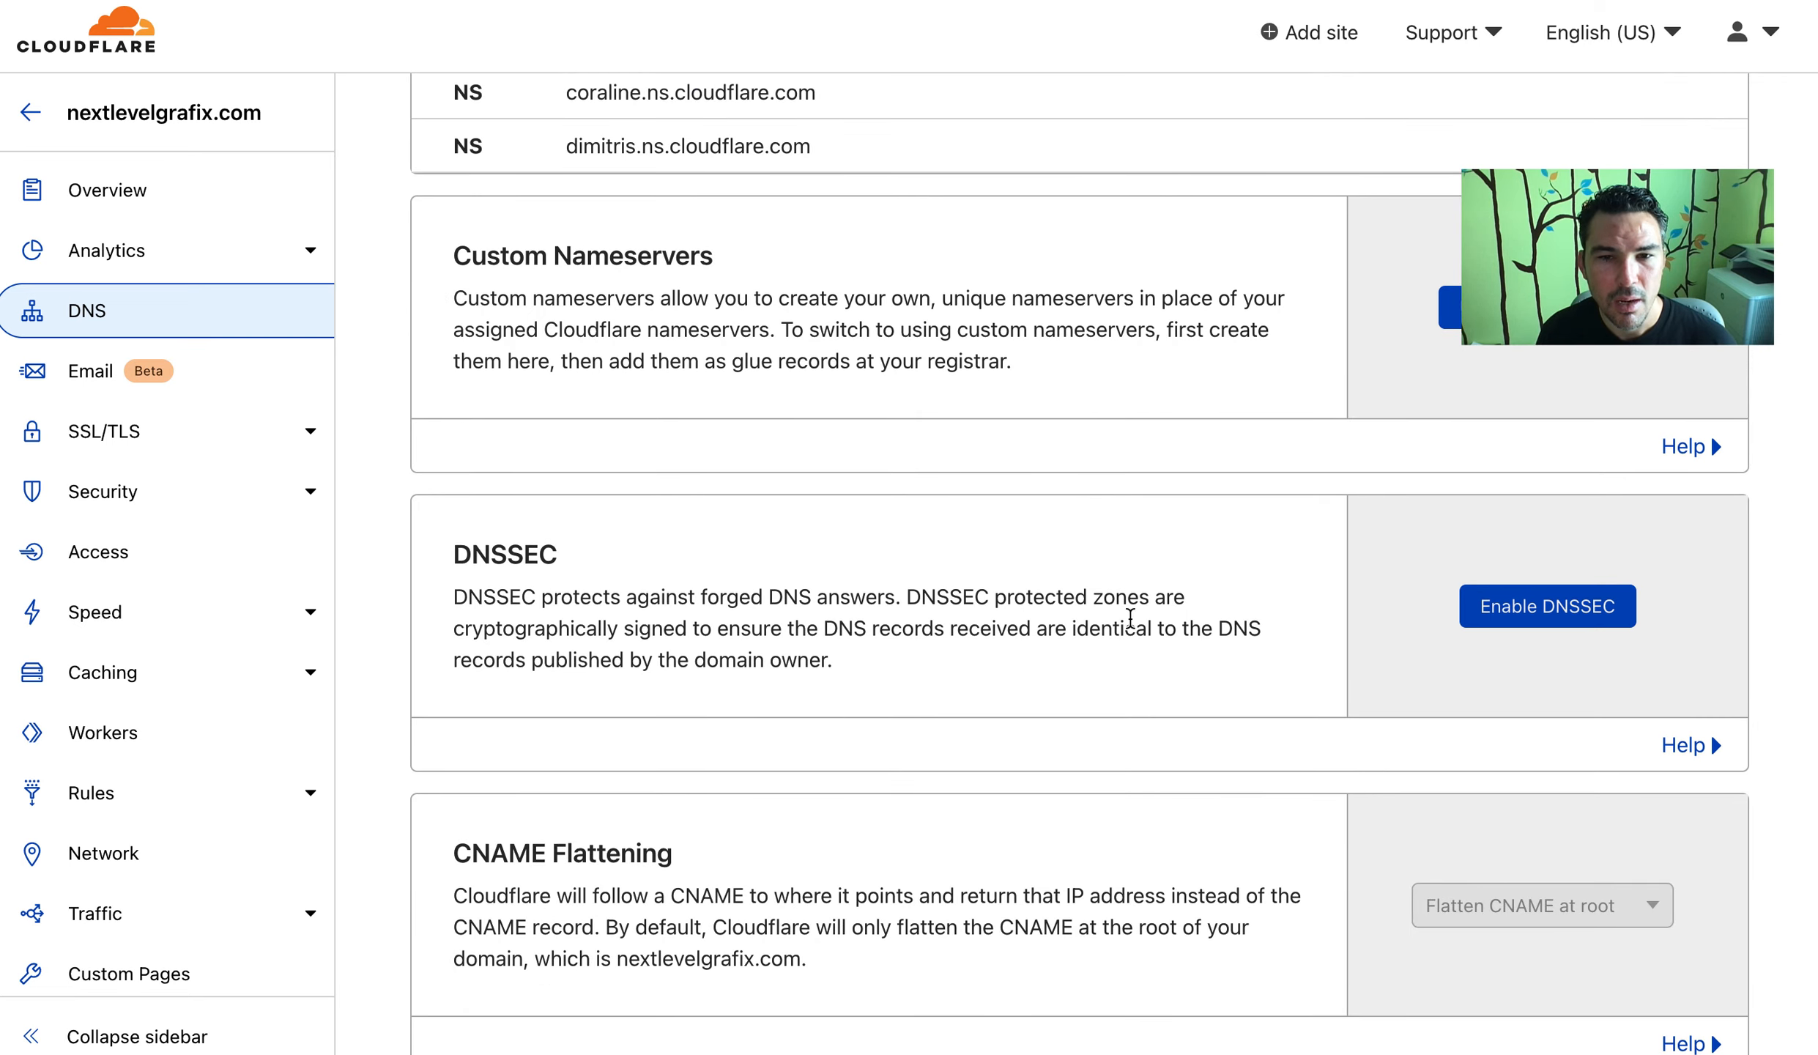
left_click(1595, 602)
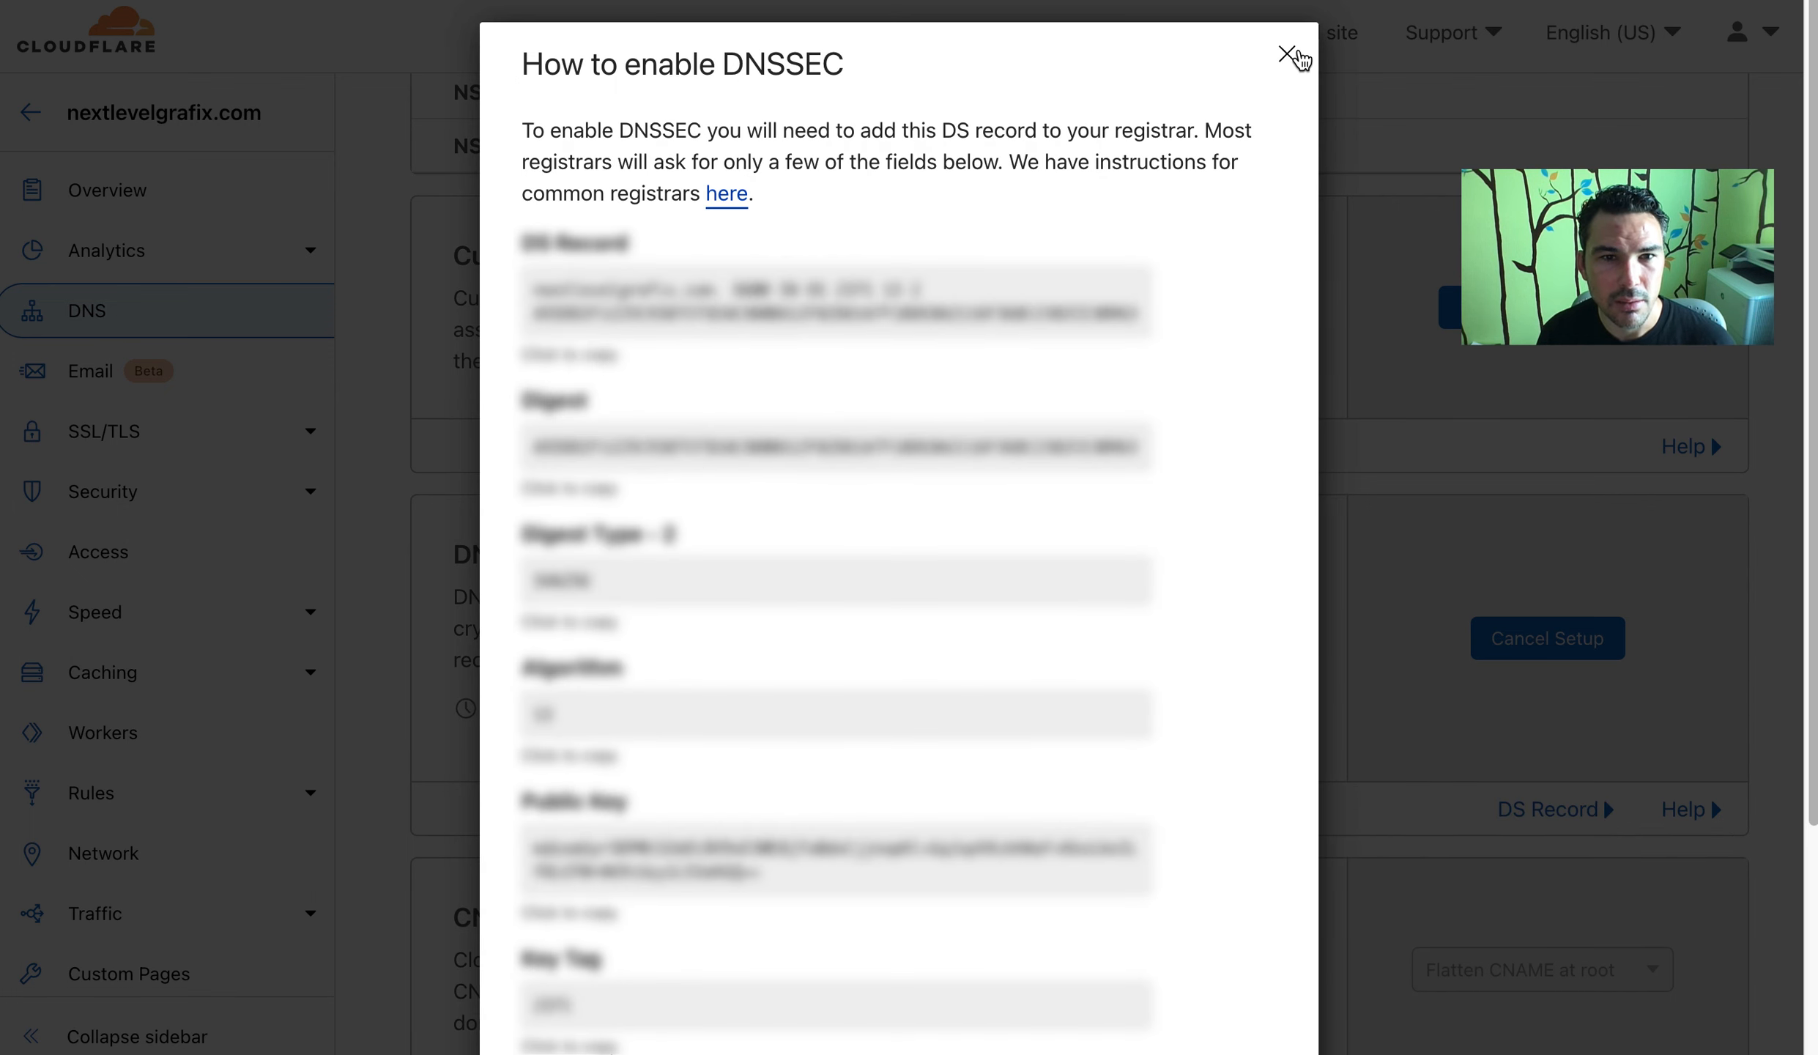
left_click(1287, 54)
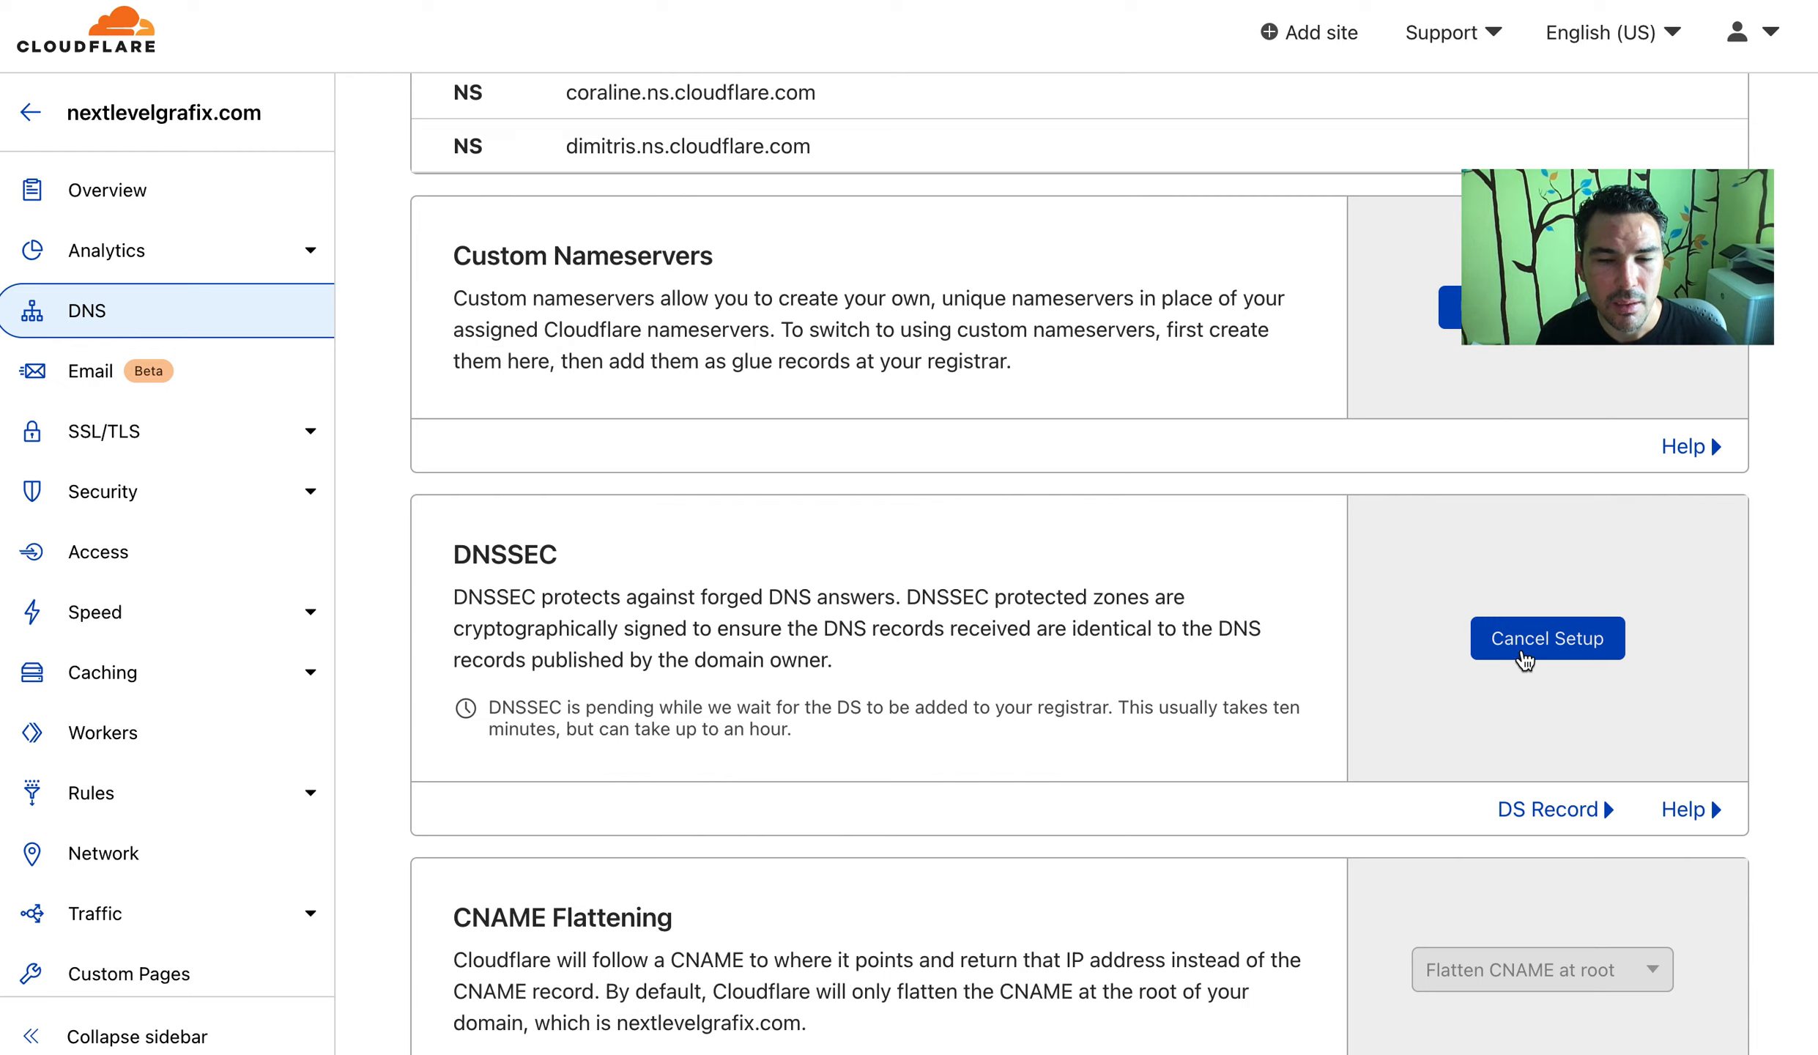
Cancel the pending DNSSEC setup and confirm, leaving the DNS records unchanged
left_click(1524, 654)
left_click(1257, 633)
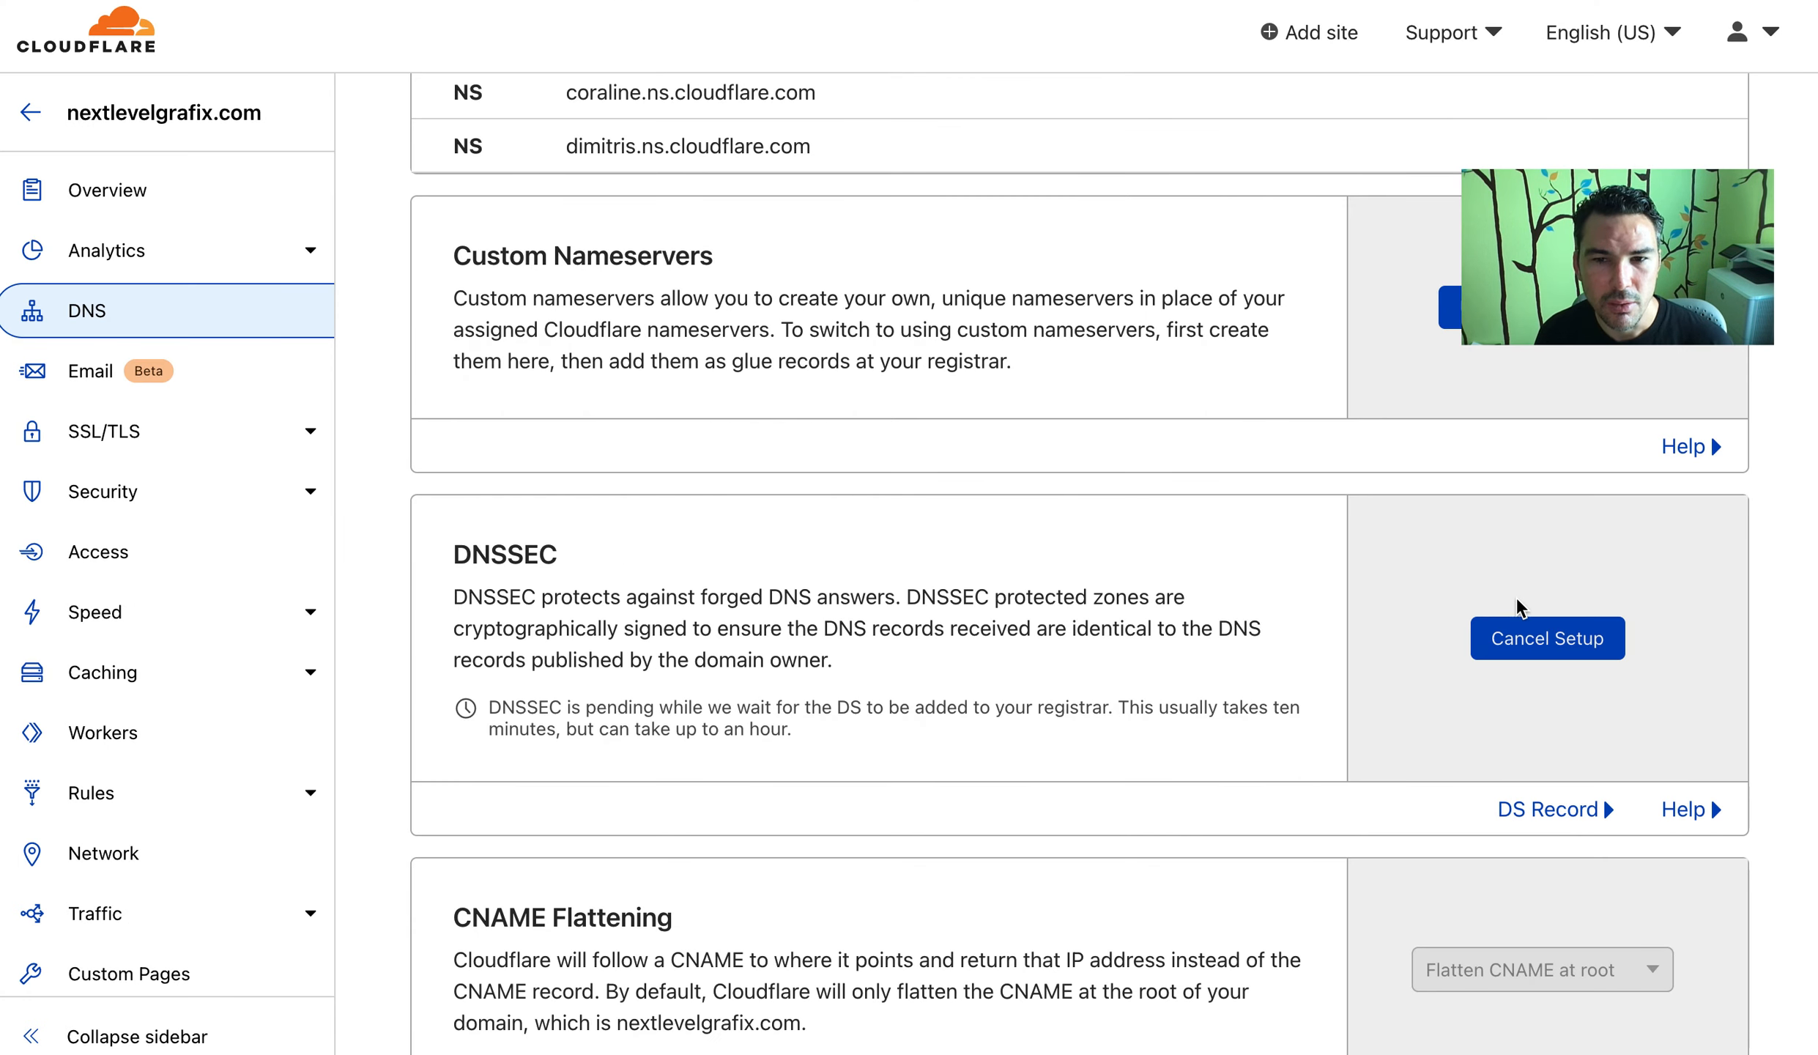
scroll(659, 586, "down", 8)
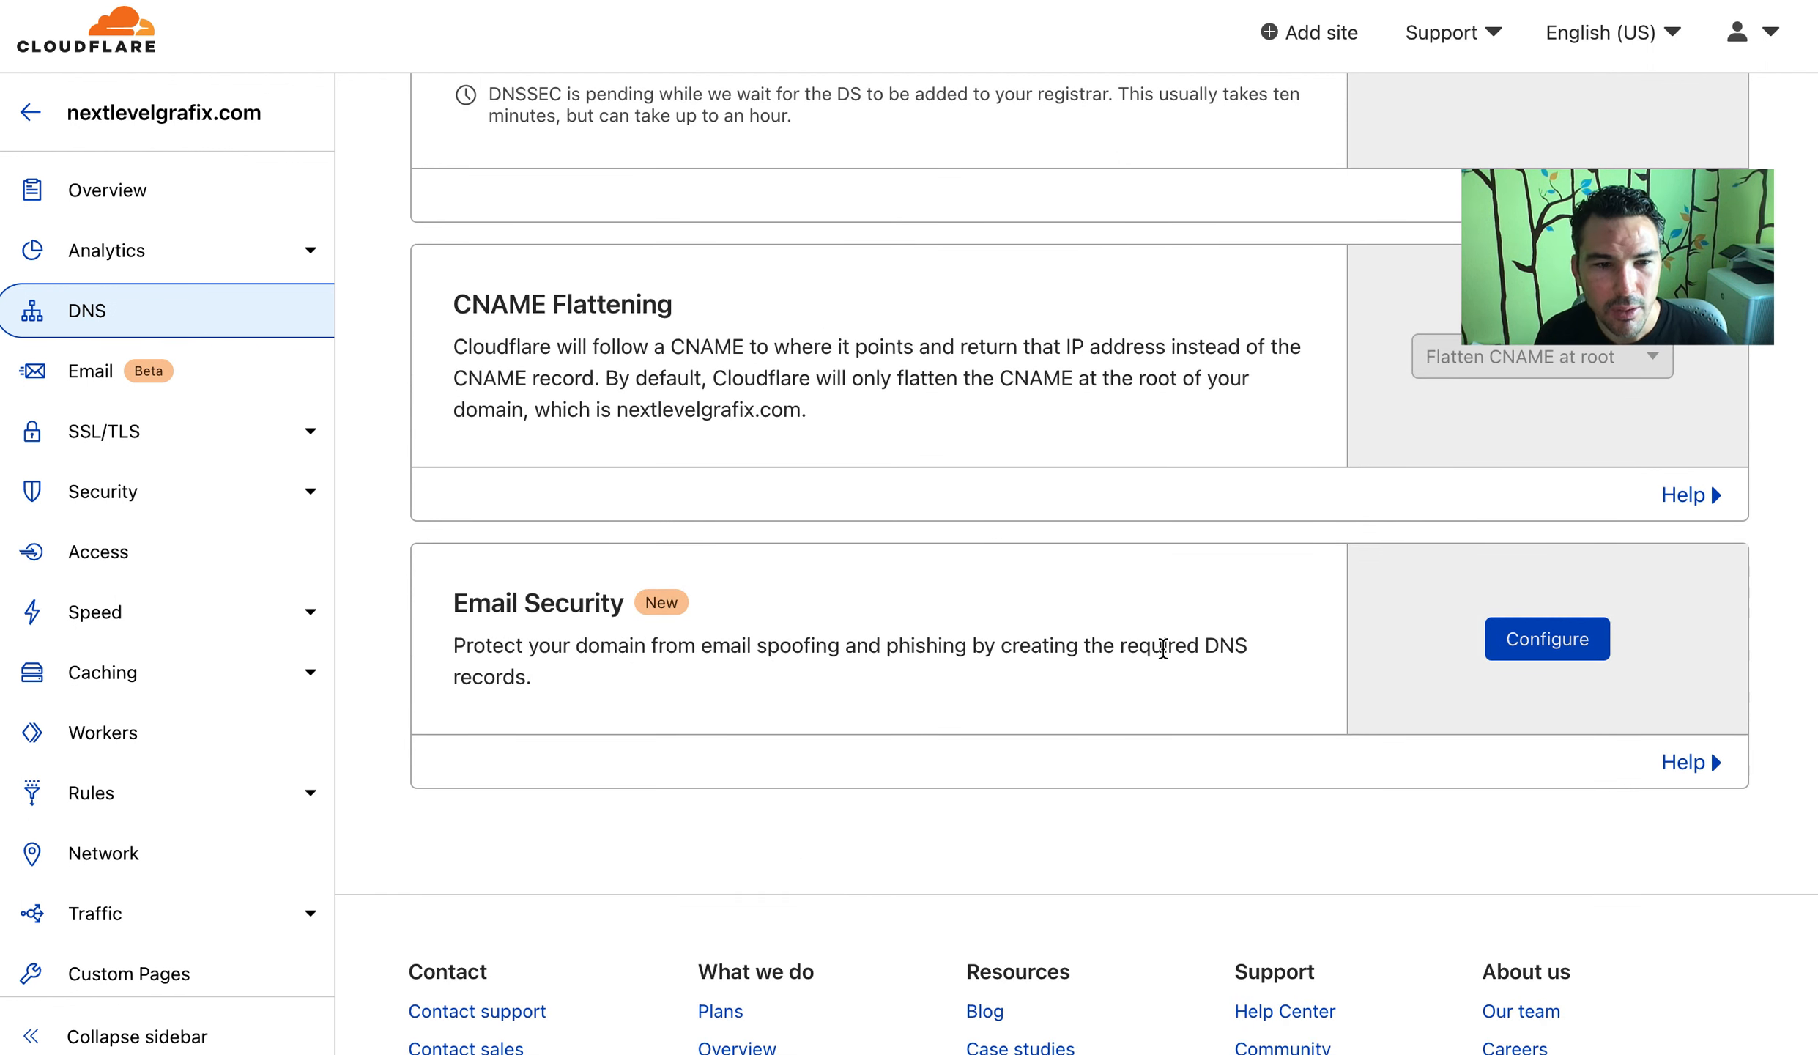
scroll(821, 118, "up", 20)
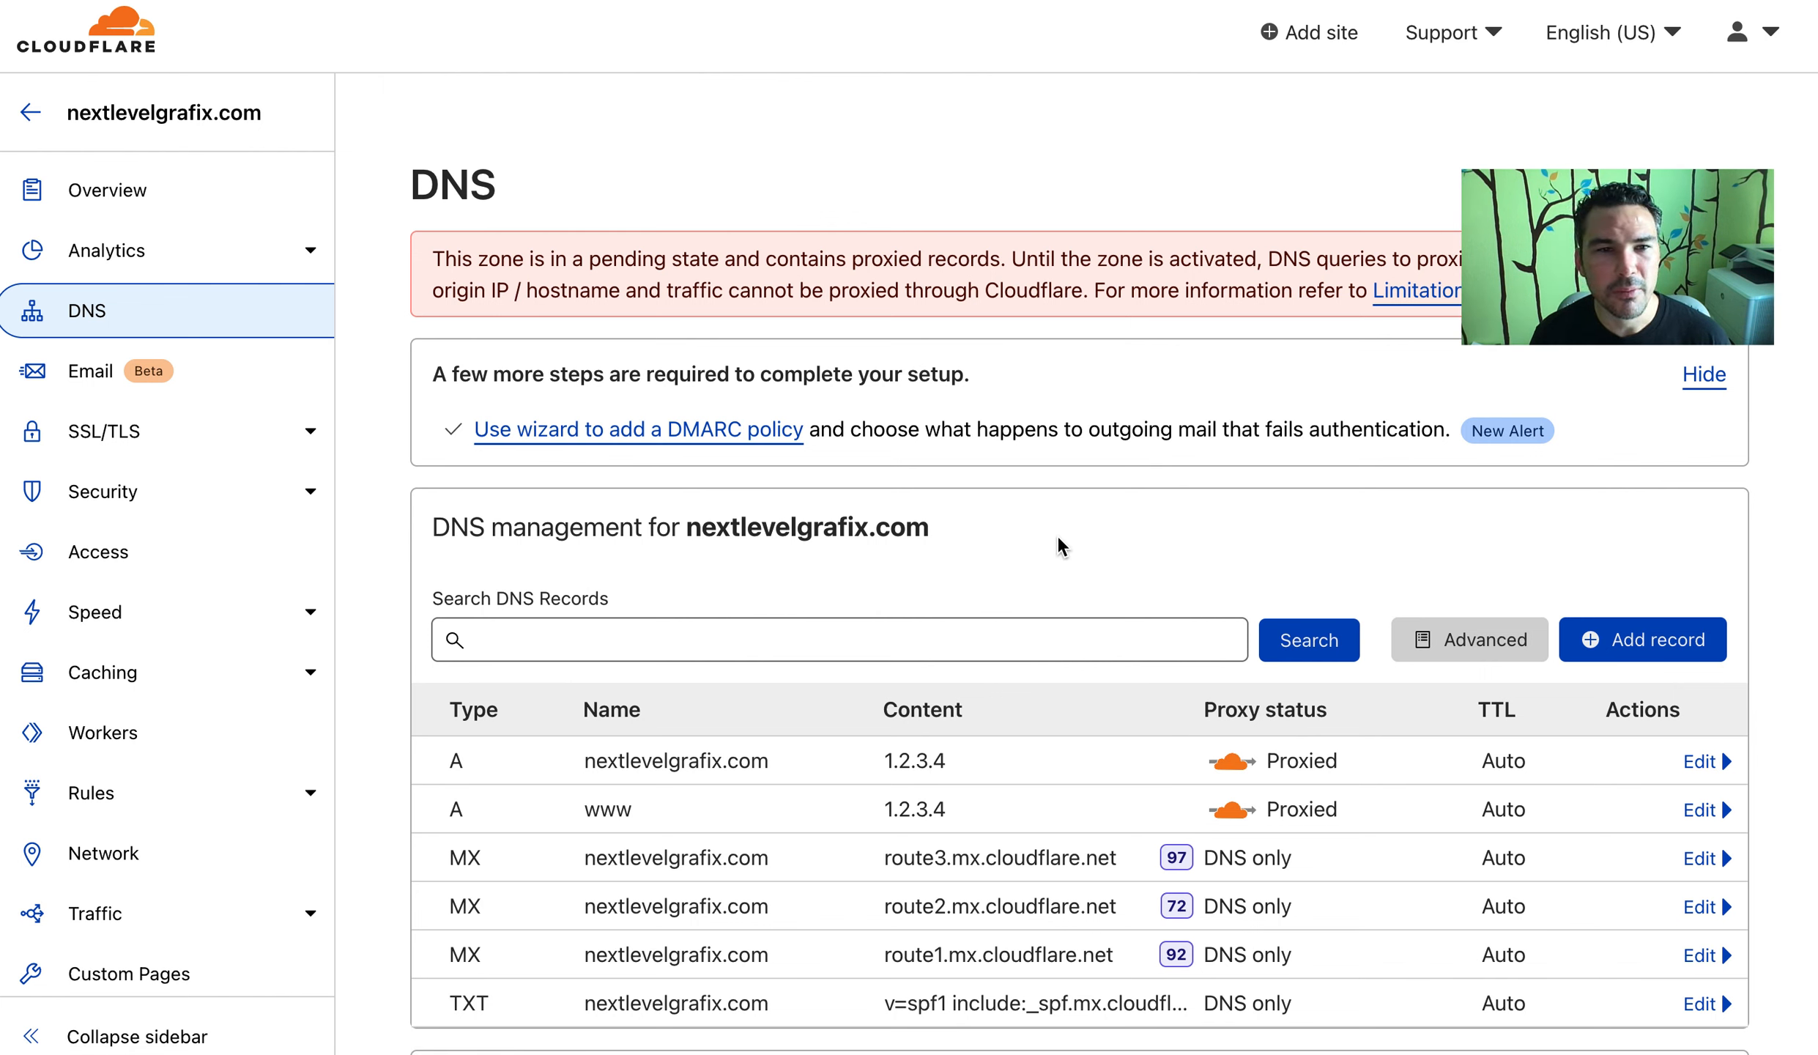
Check the domain's registration, registrar and expiry details on Overview, then return to Email Routing
left_click(183, 195)
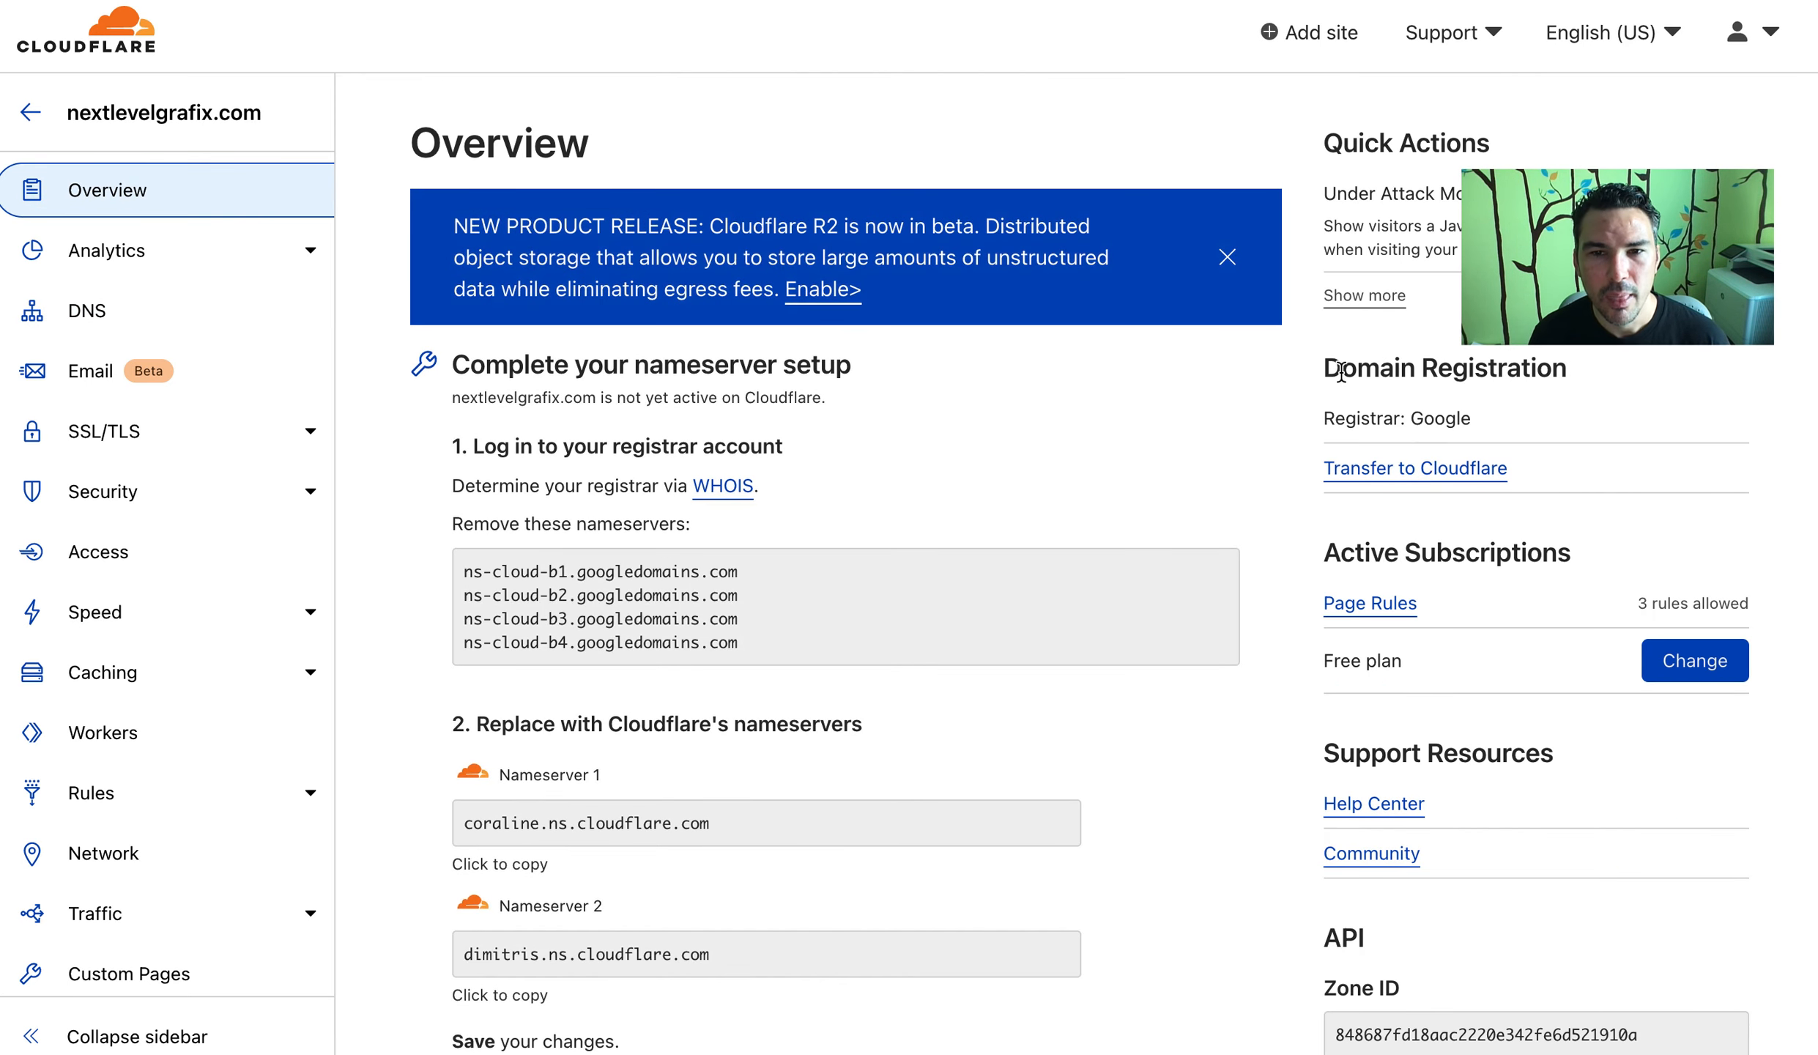
left_click_drag(1341, 372, 1574, 452)
left_click(1574, 454)
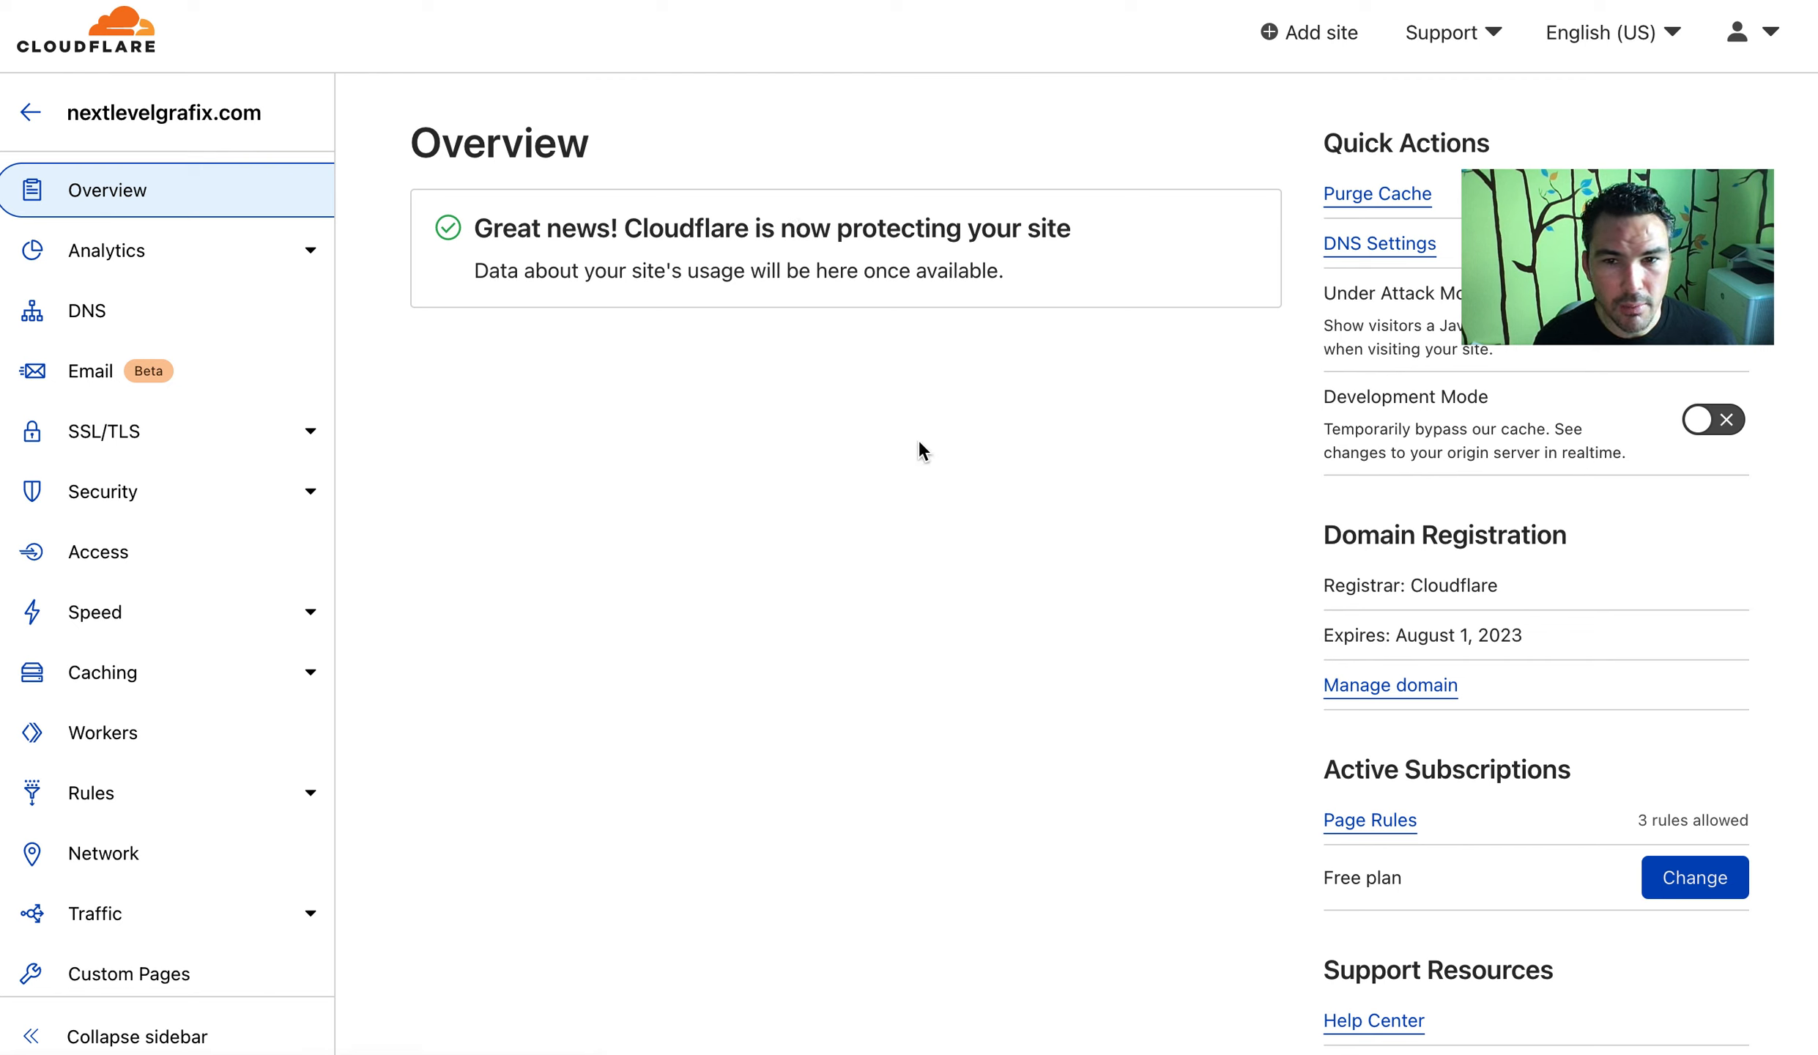
left_click_drag(1391, 556, 1487, 646)
left_click(1104, 583)
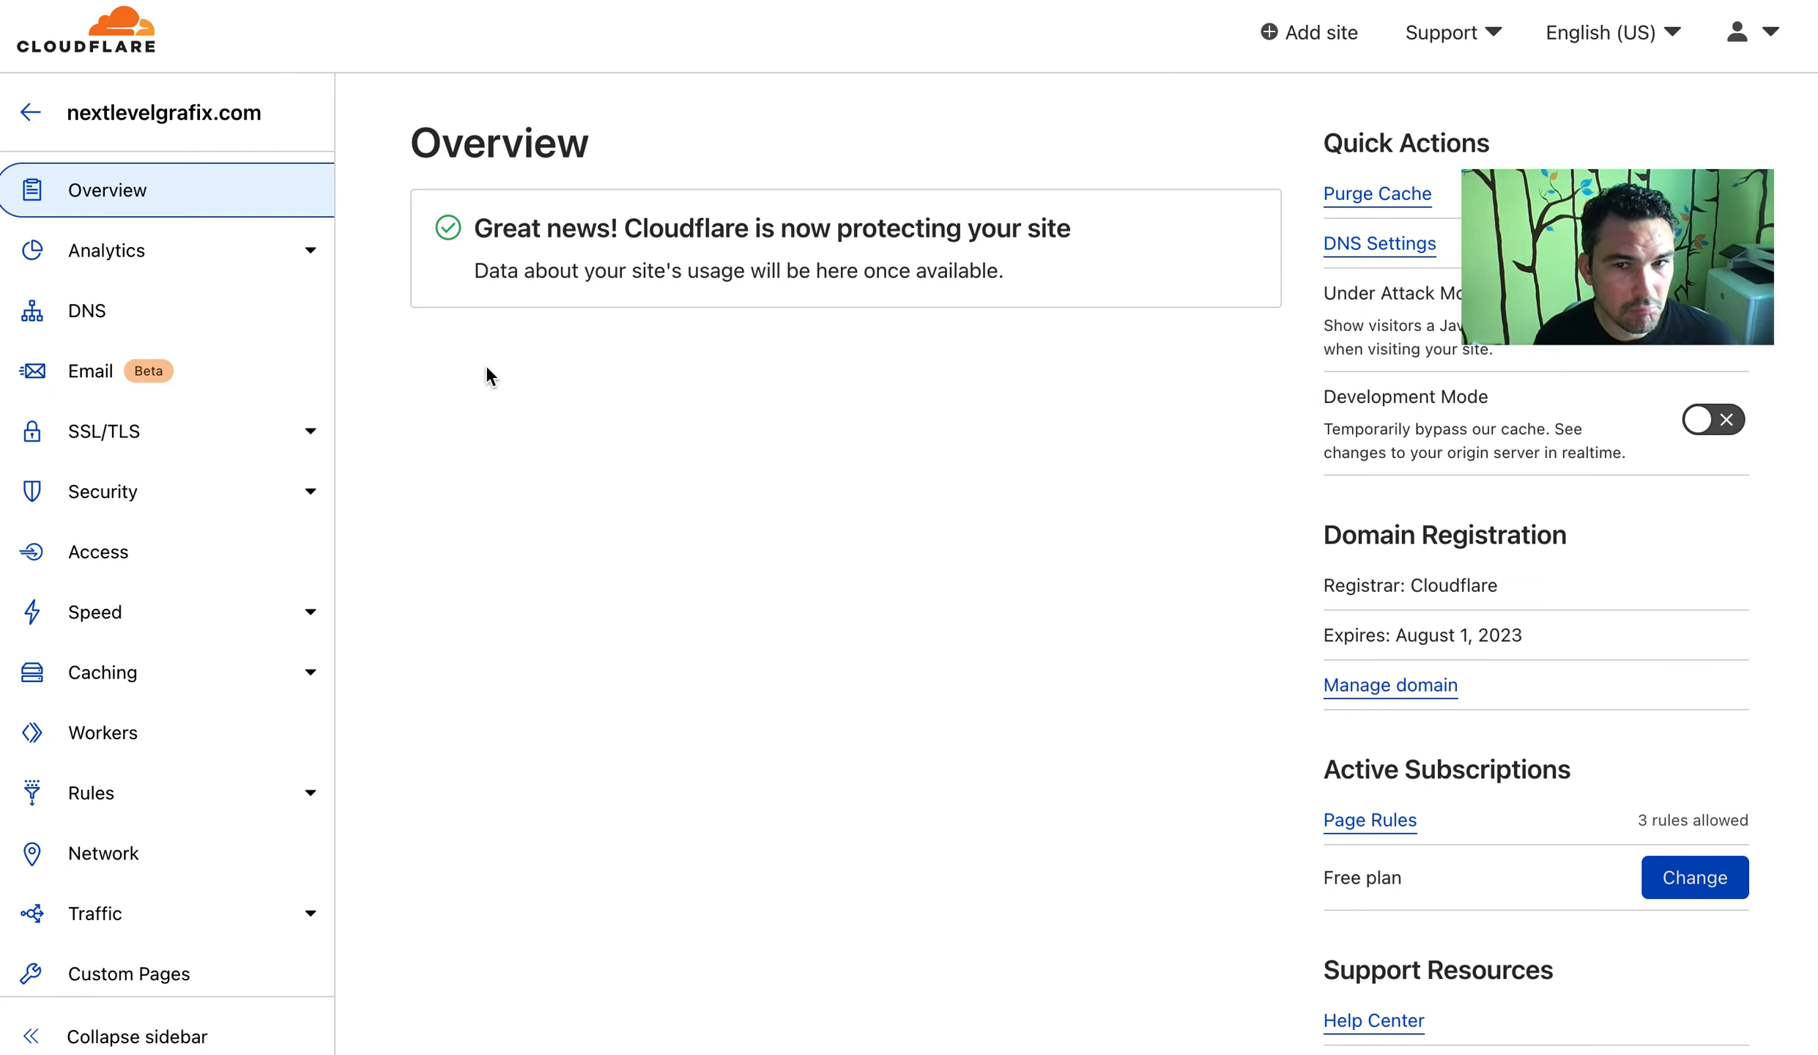
left_click(76, 388)
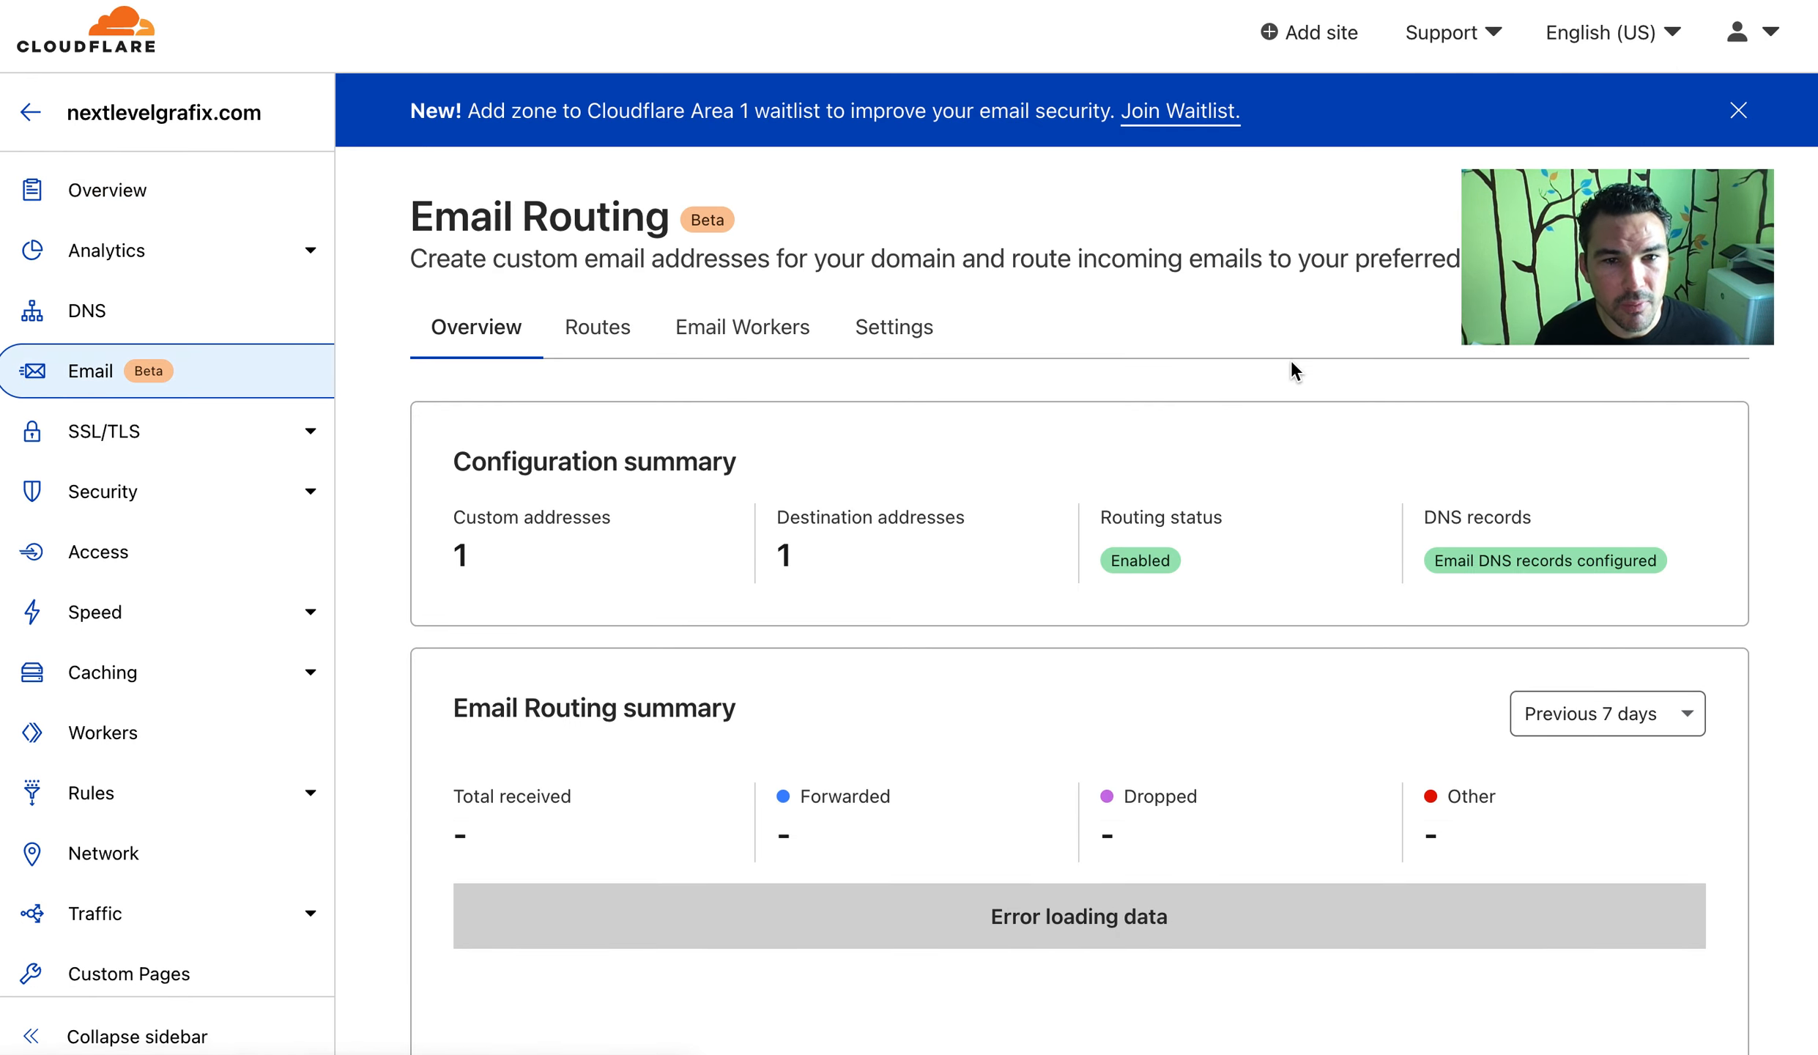
Go to DNS records and launch the DMARC policy wizard
scroll(1286, 360, "down", 10)
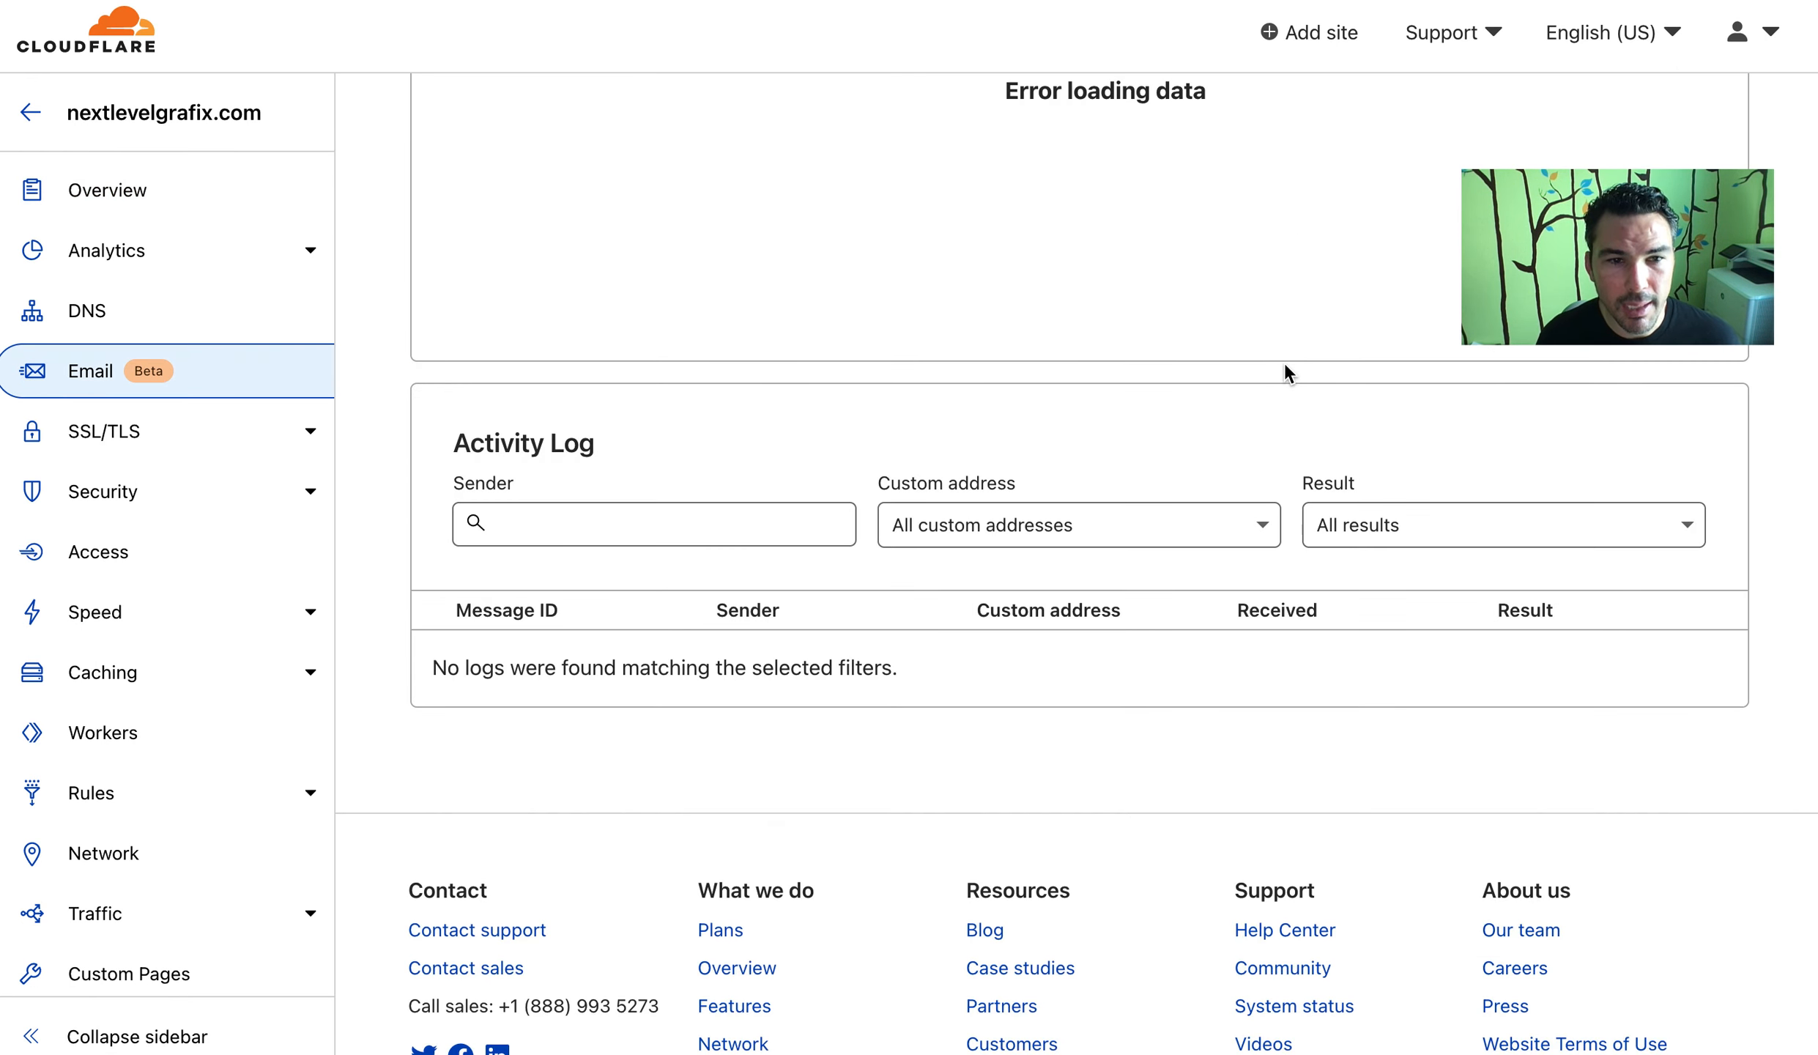
scroll(1285, 365, "up", 10)
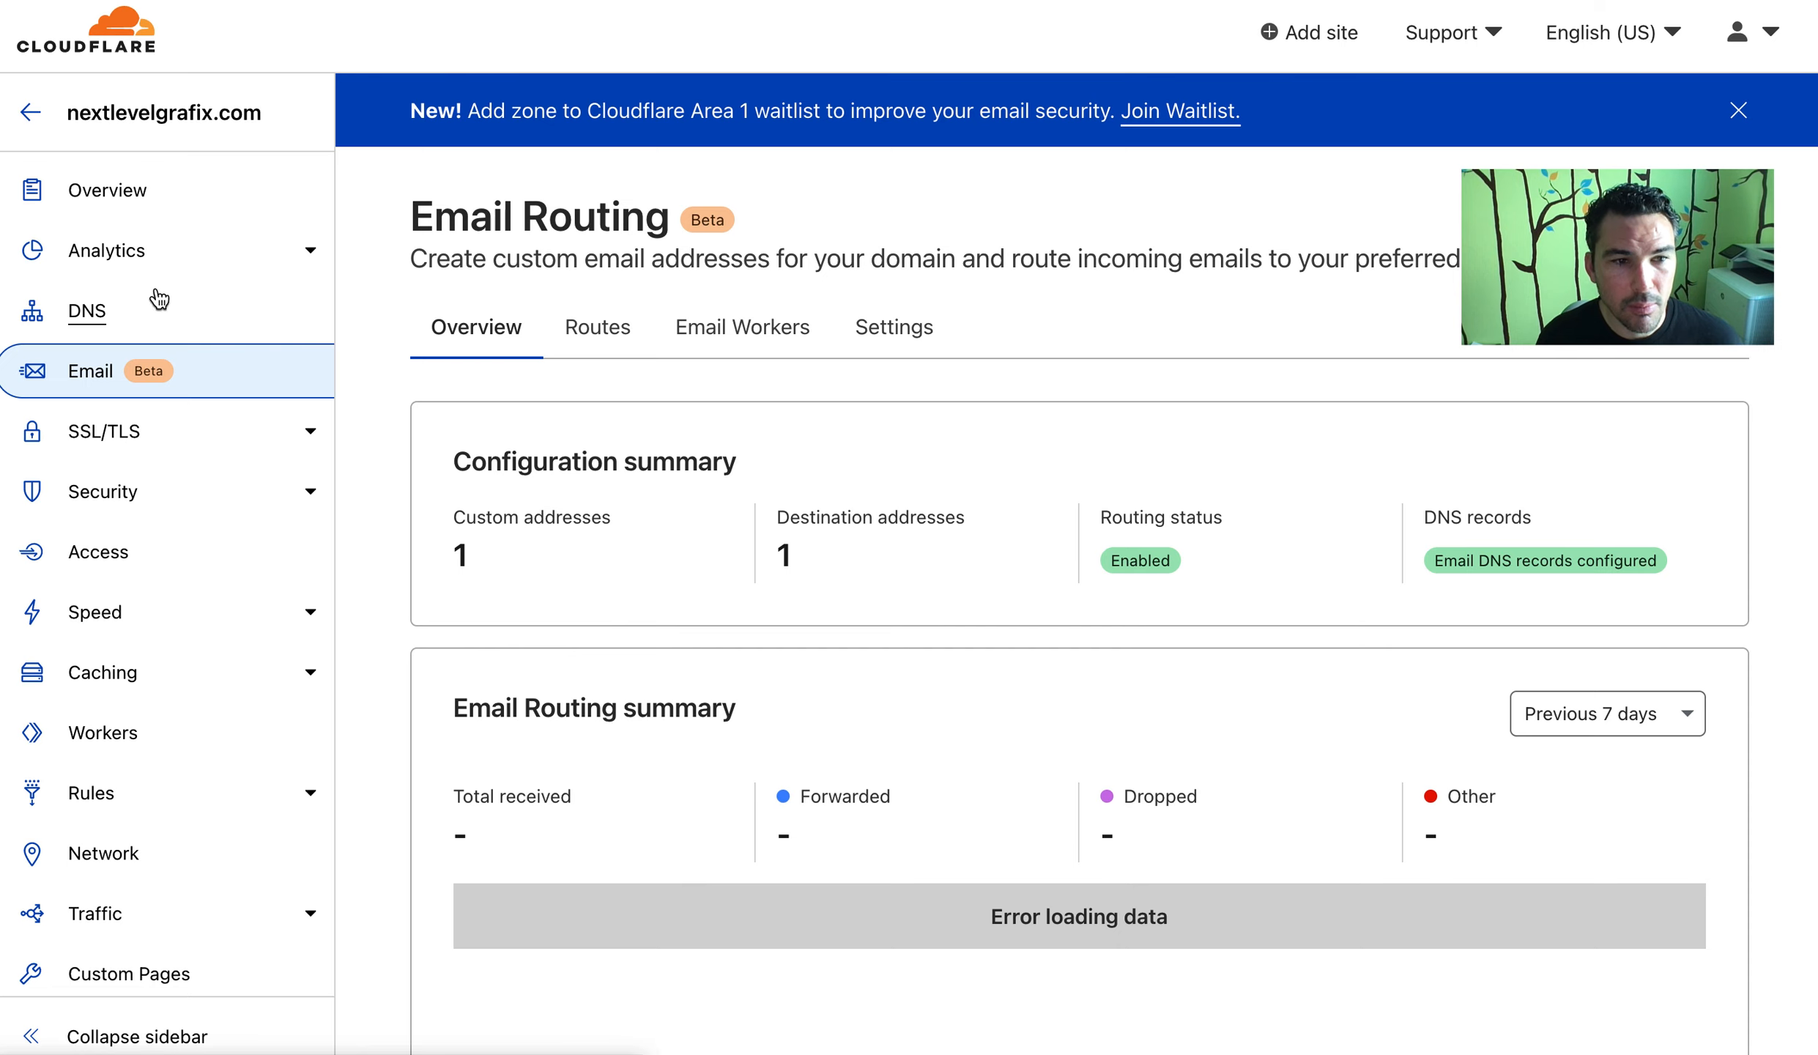
left_click(100, 289)
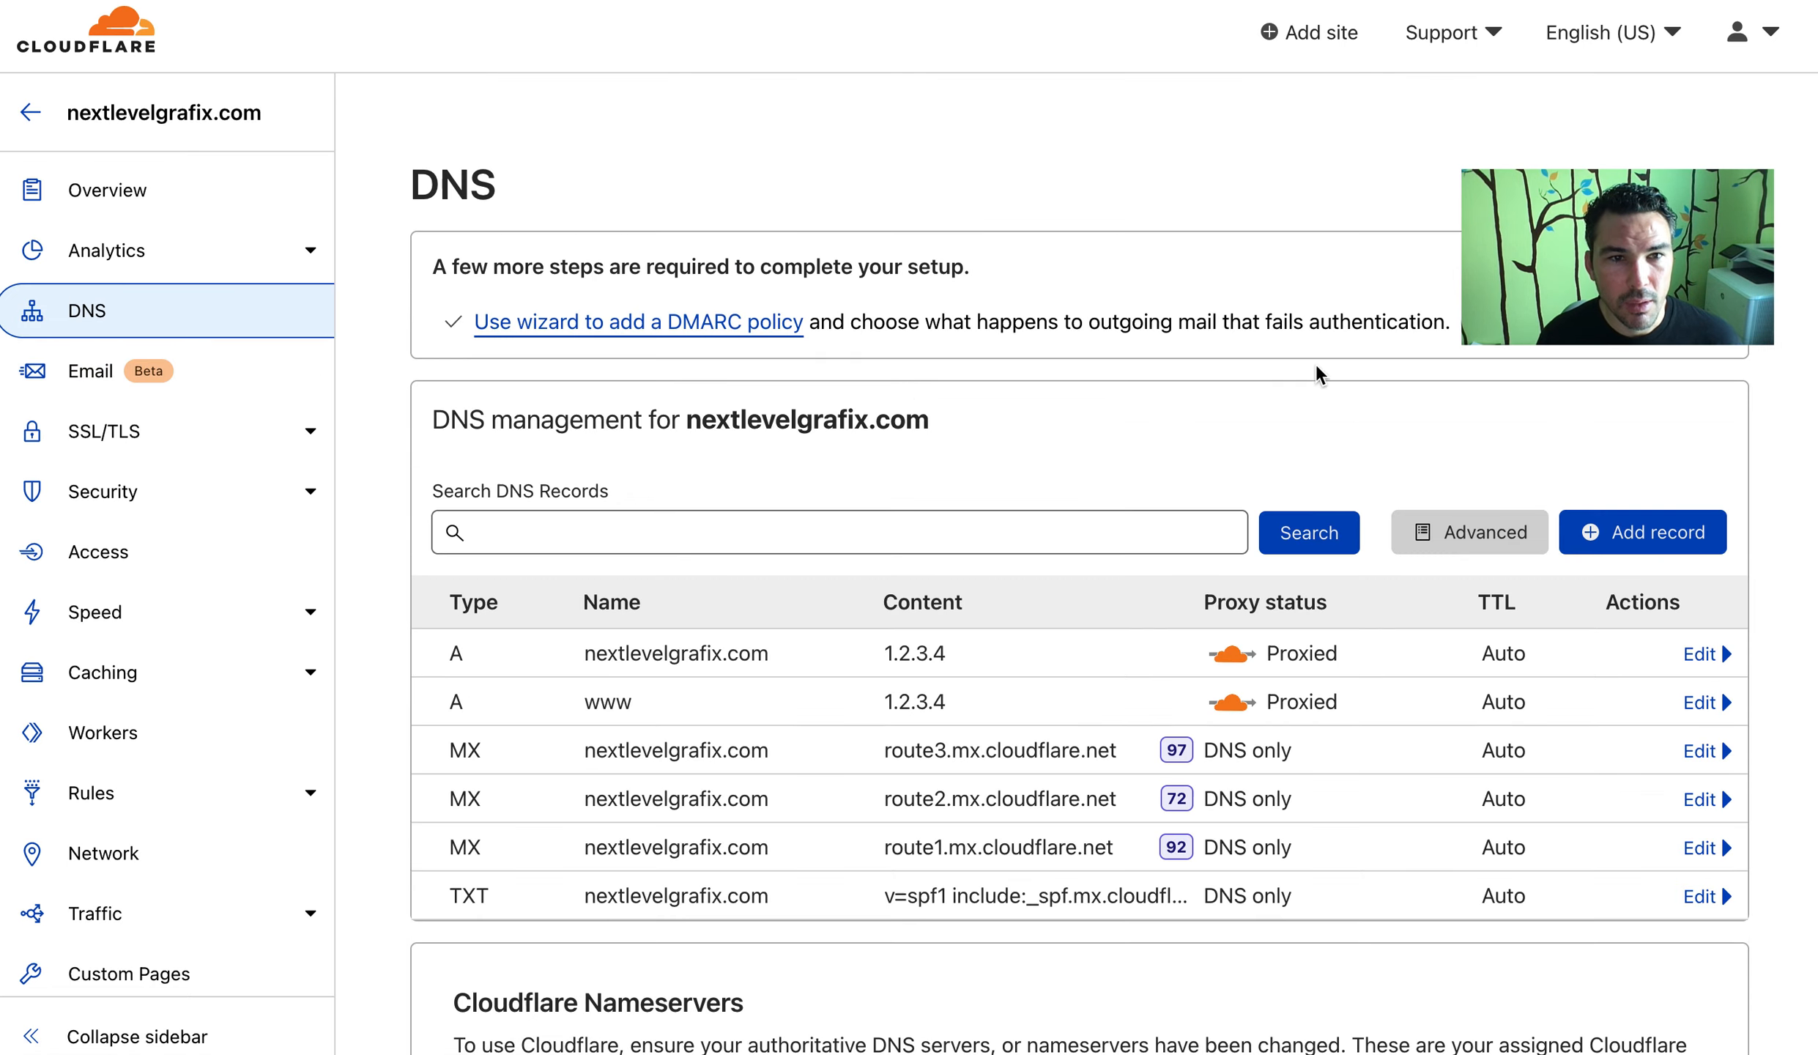
left_click(542, 326)
scroll(1251, 444, "down", 10)
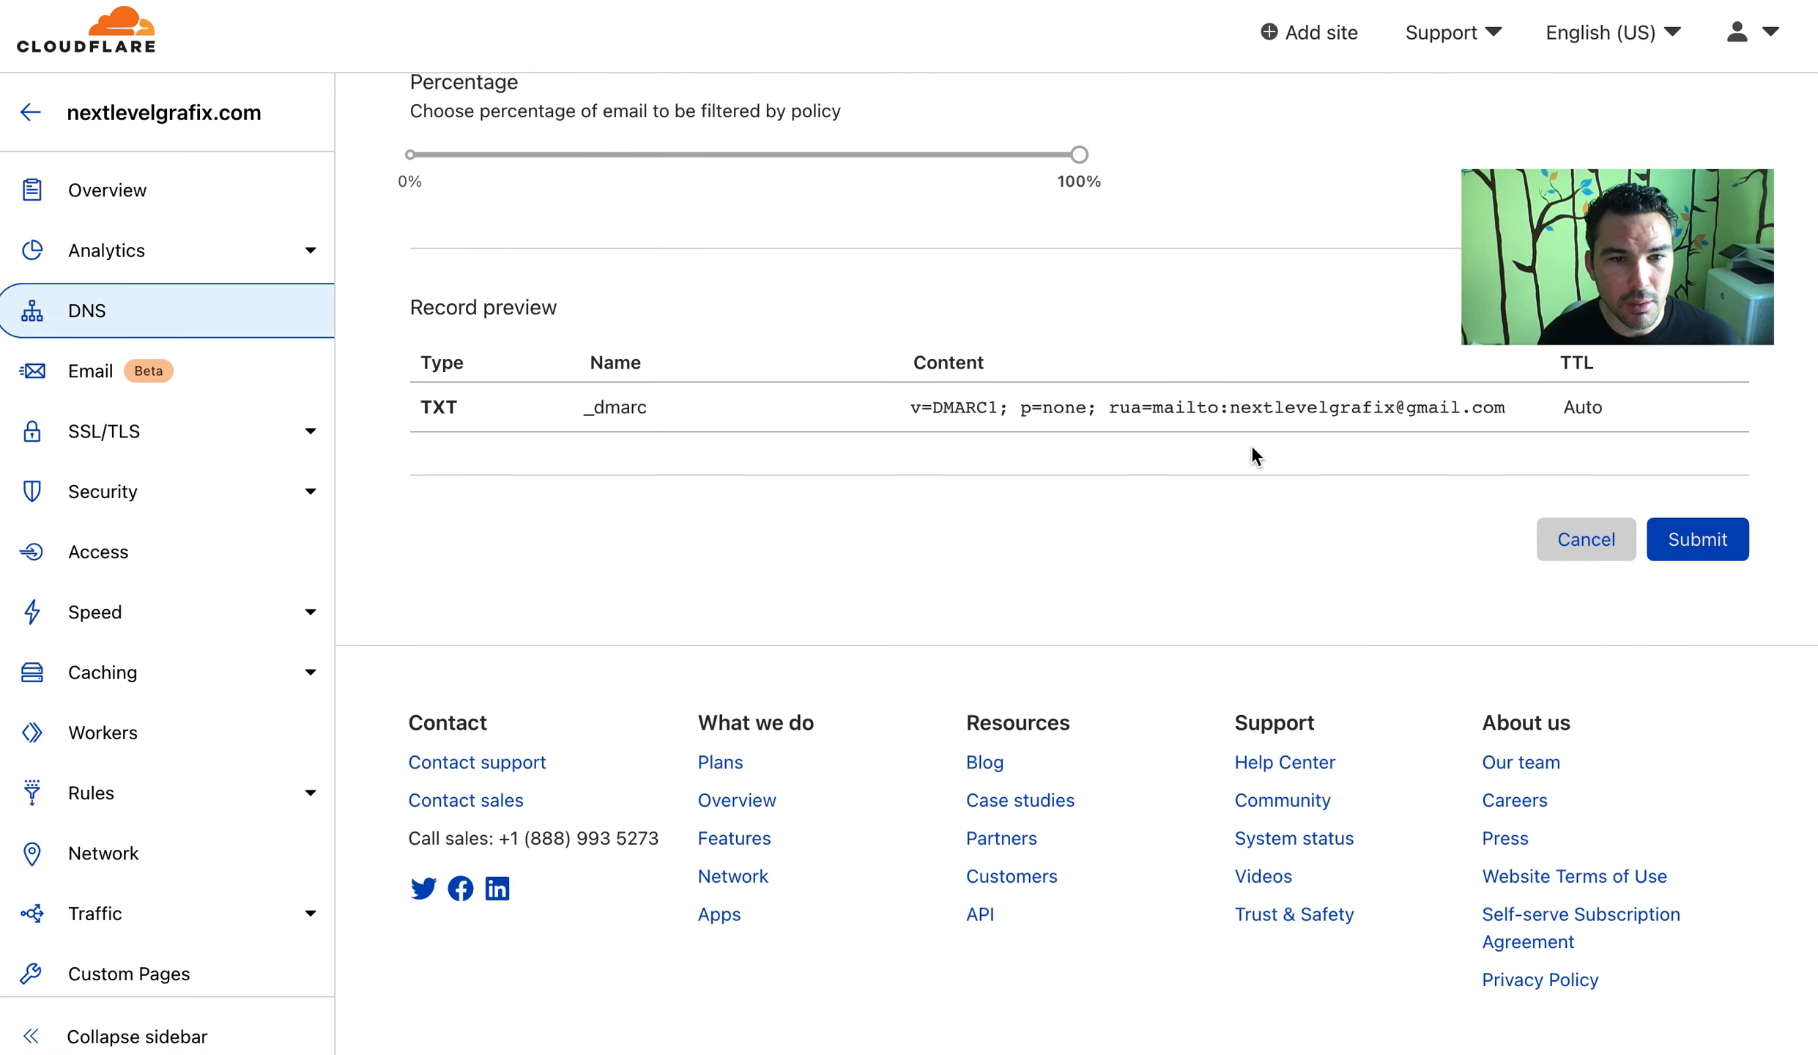
scroll(1251, 445, "up", 10)
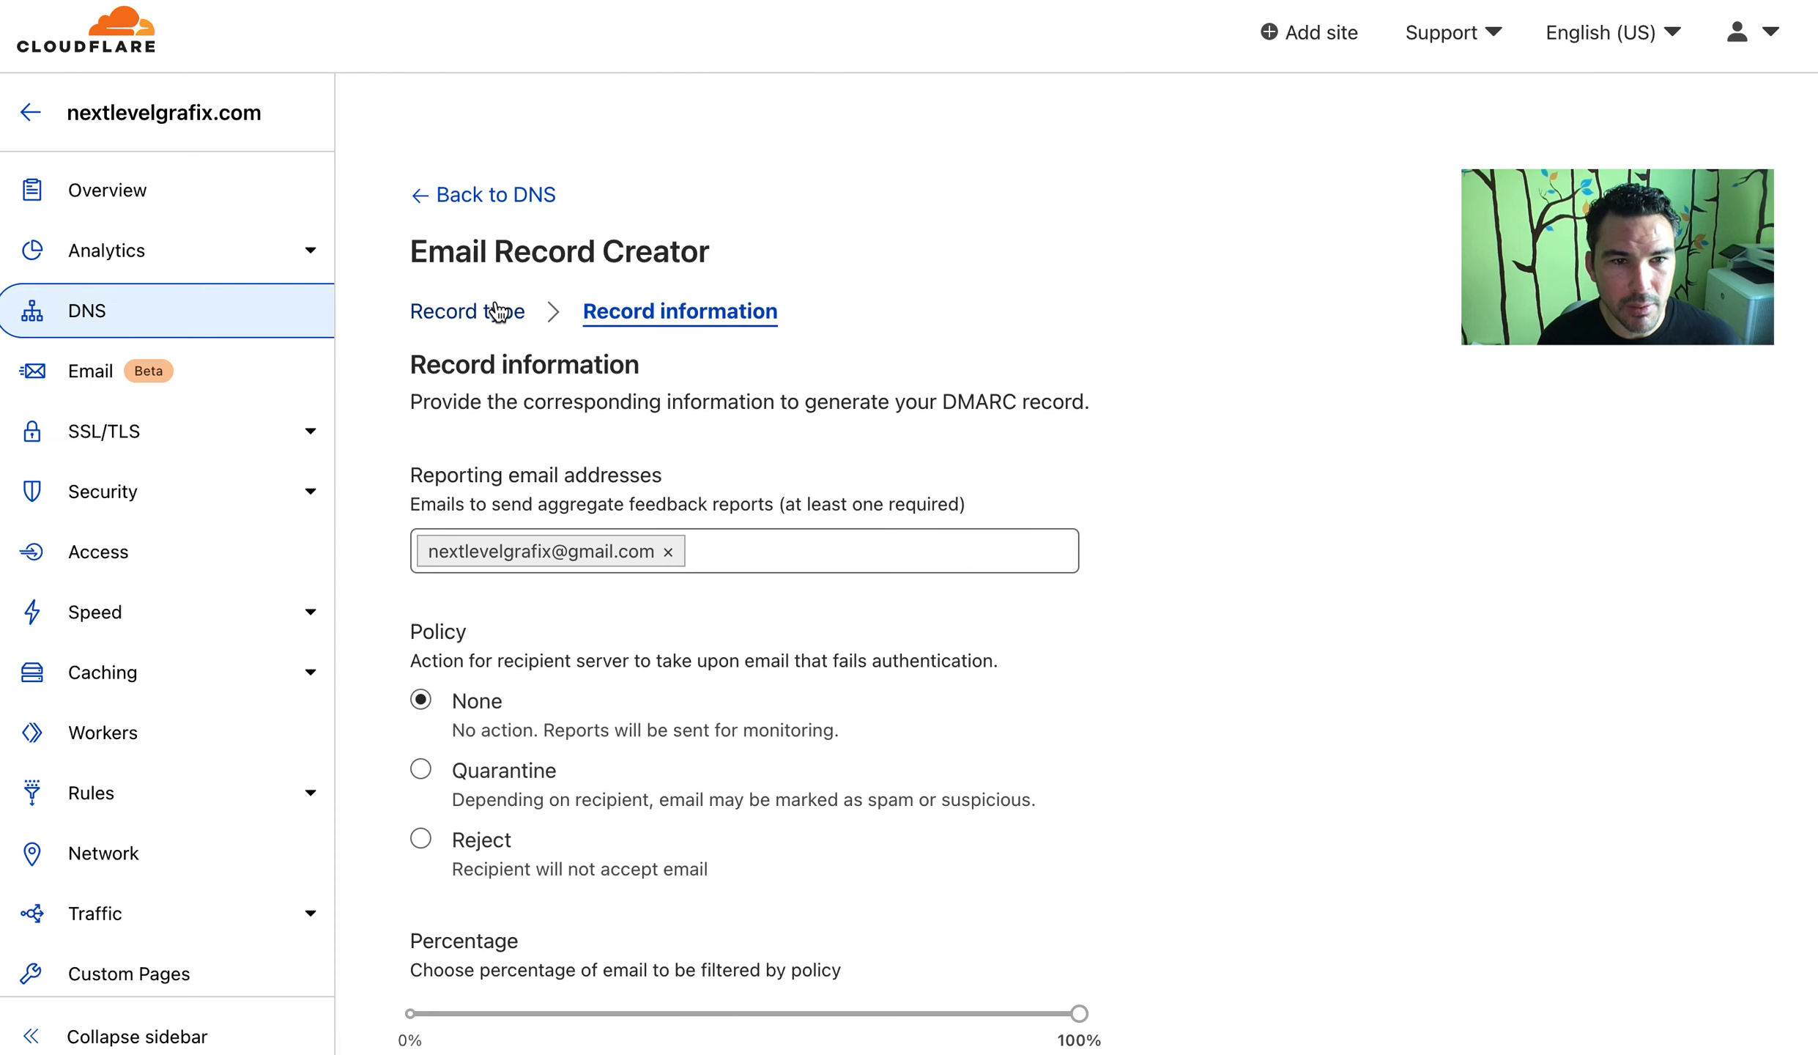
Return to the record-type choices and review the DMARC, DKIM and restrictive-record options
left_click(504, 310)
scroll(1054, 323, "down", 1)
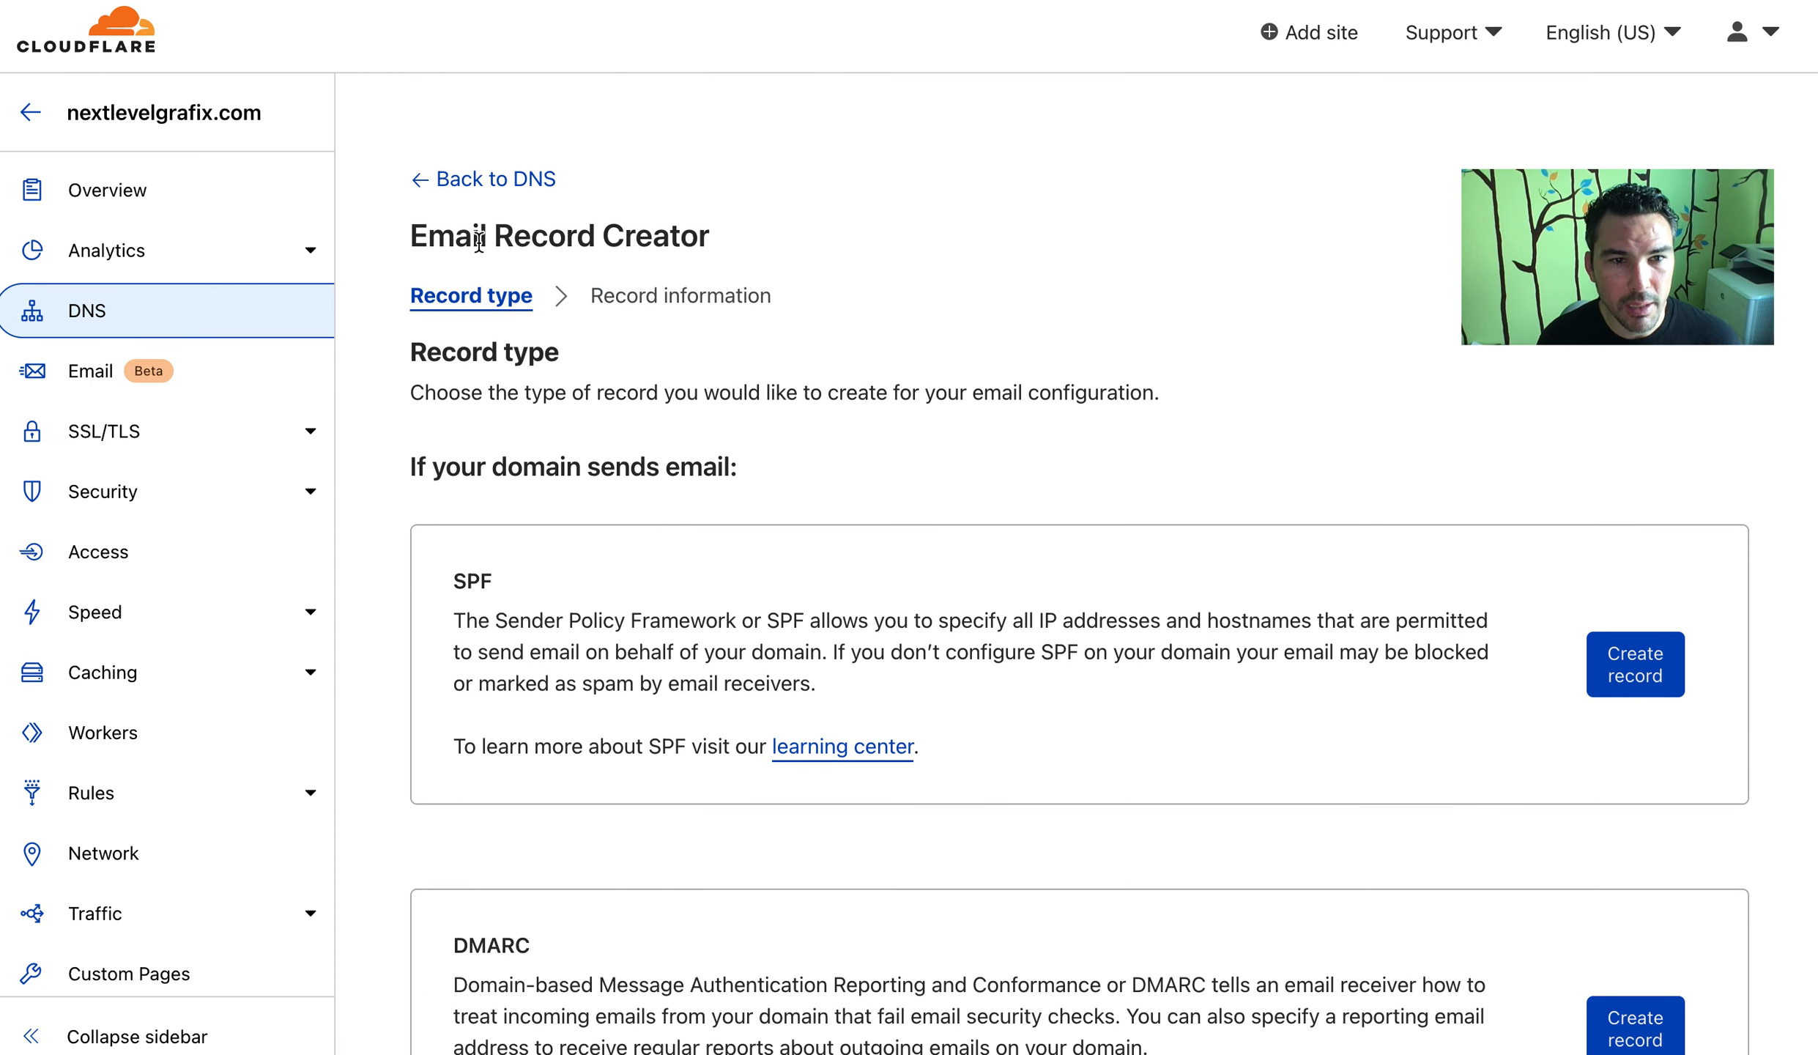
left_click_drag(455, 240, 531, 244)
left_click(936, 450)
scroll(937, 451, "down", 1)
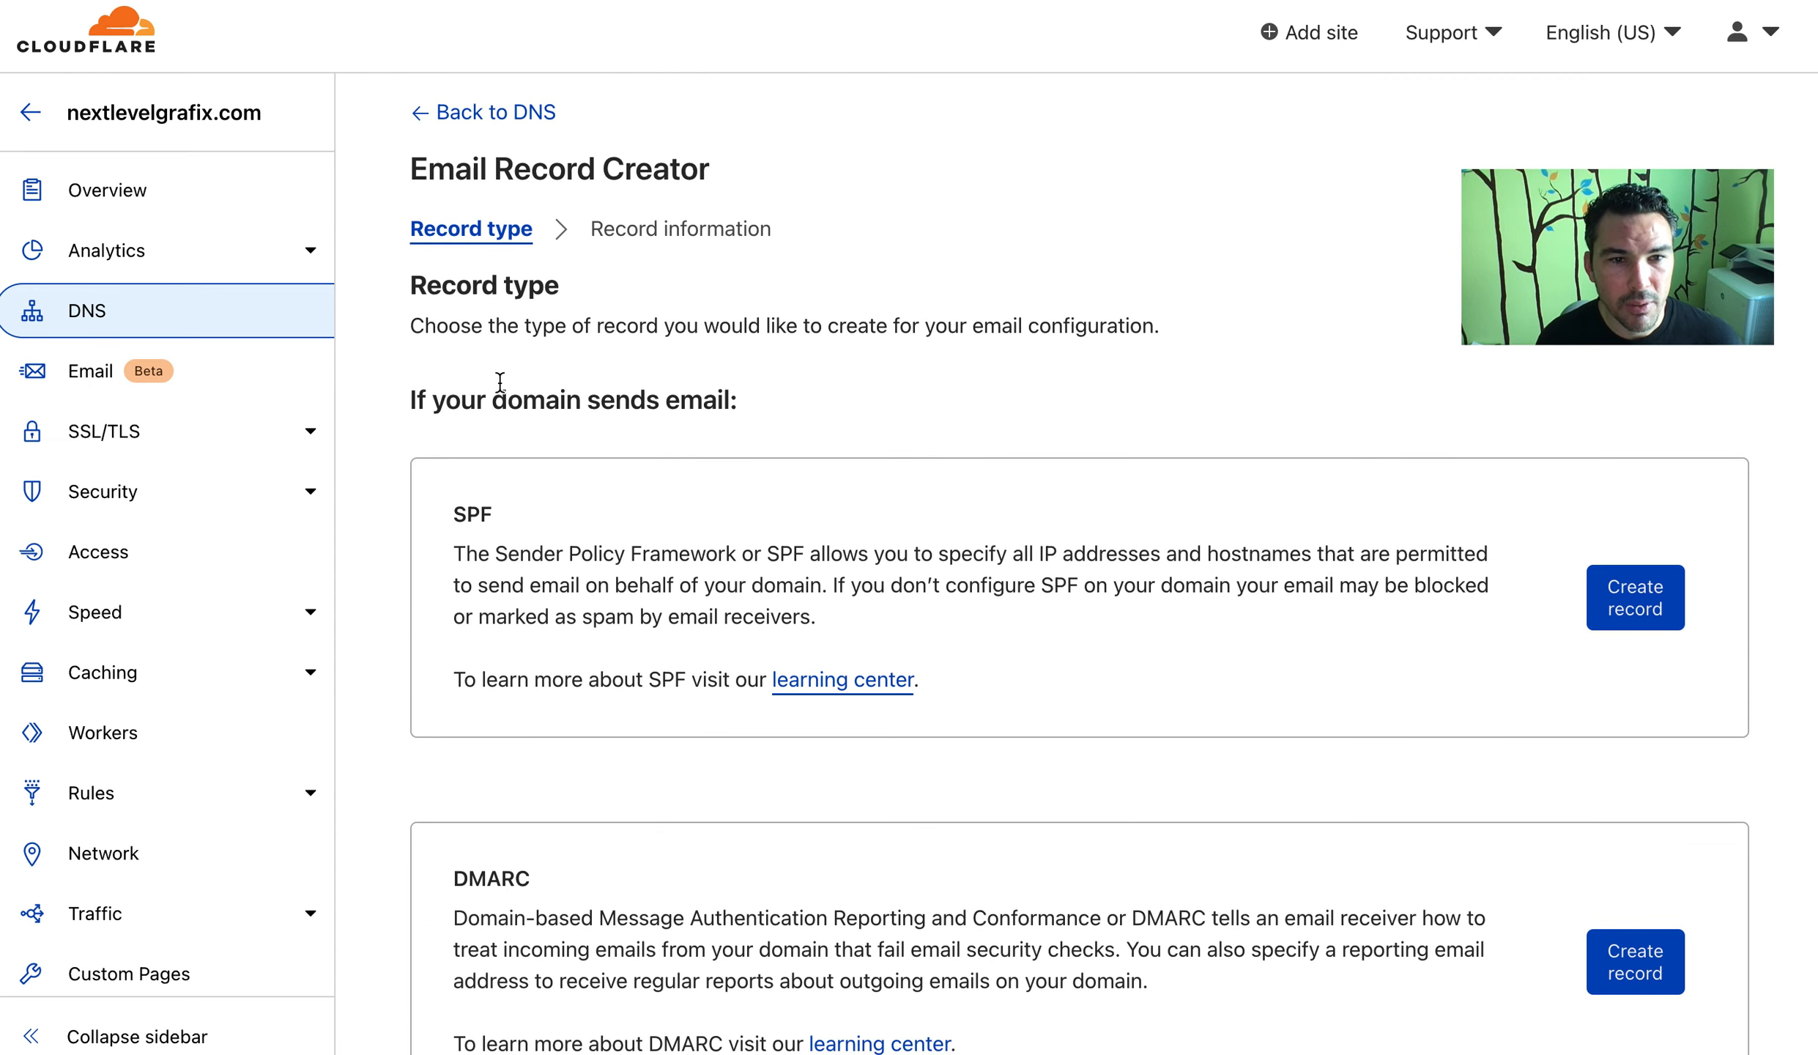
left_click_drag(492, 399, 805, 405)
scroll(880, 463, "down", 12)
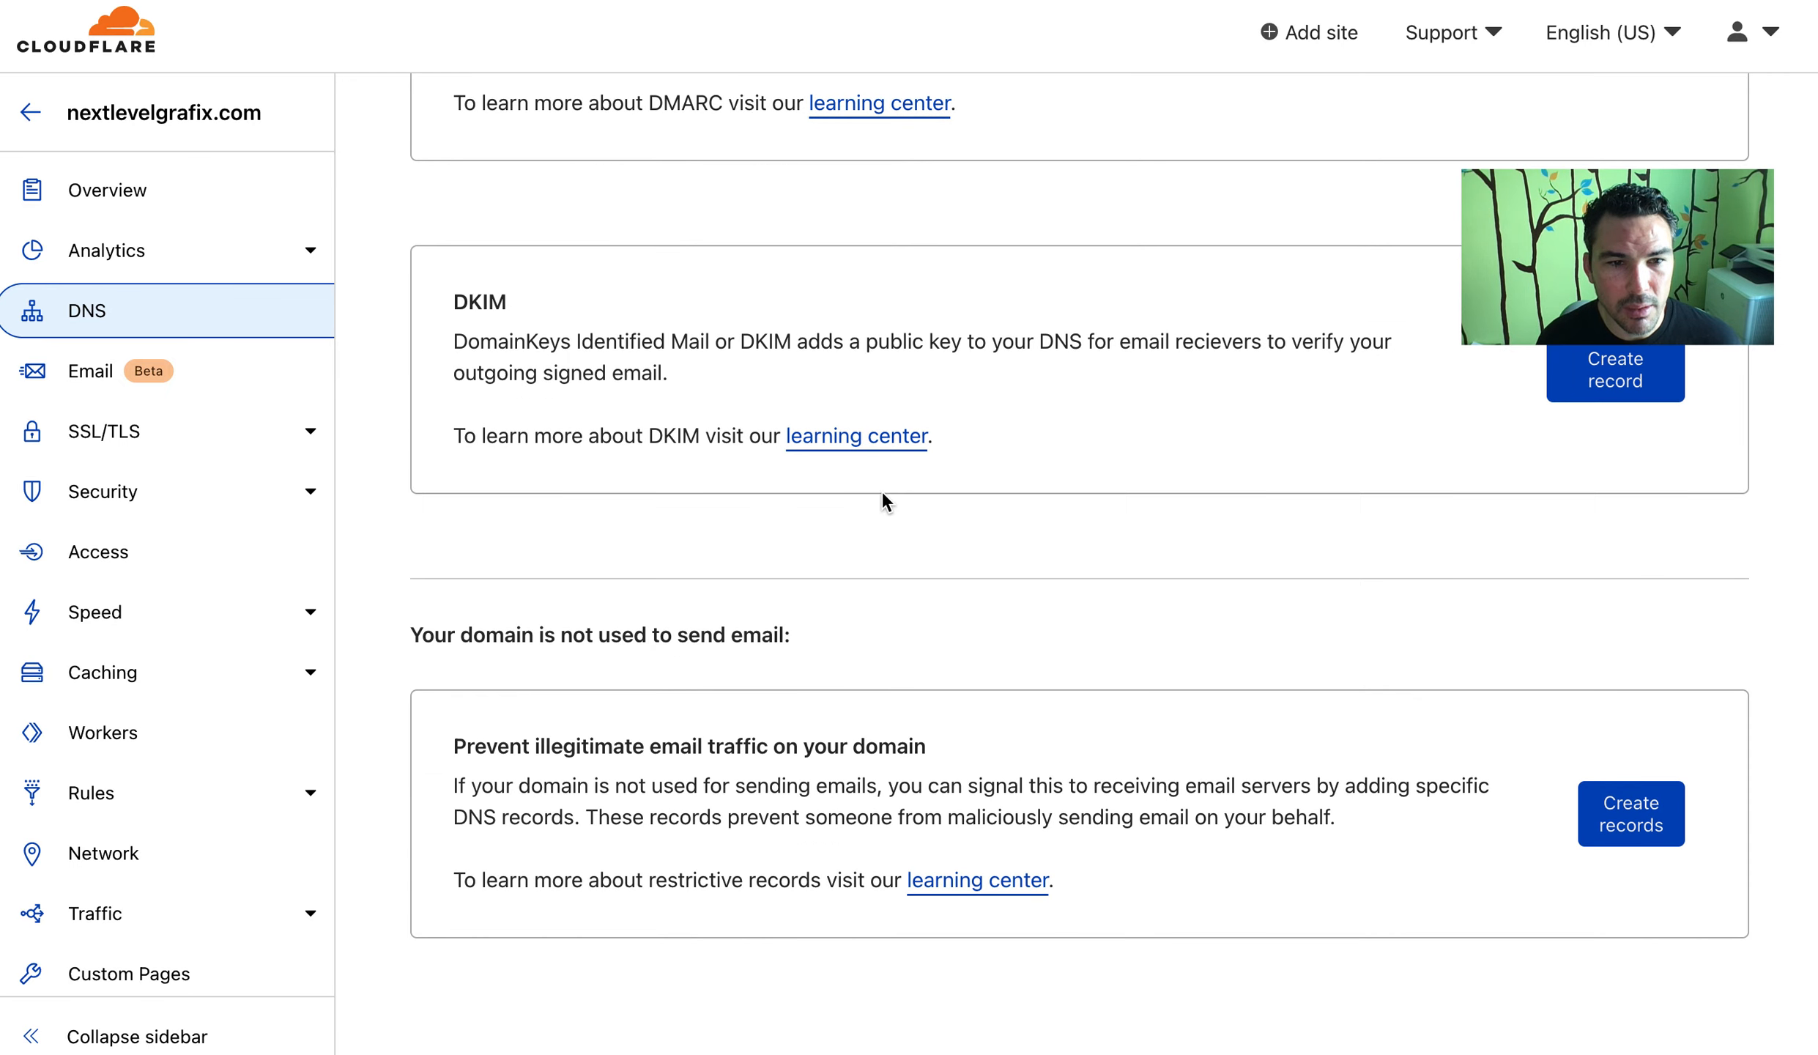
left_click_drag(422, 634, 819, 643)
left_click(819, 643)
scroll(820, 643, "down", 1)
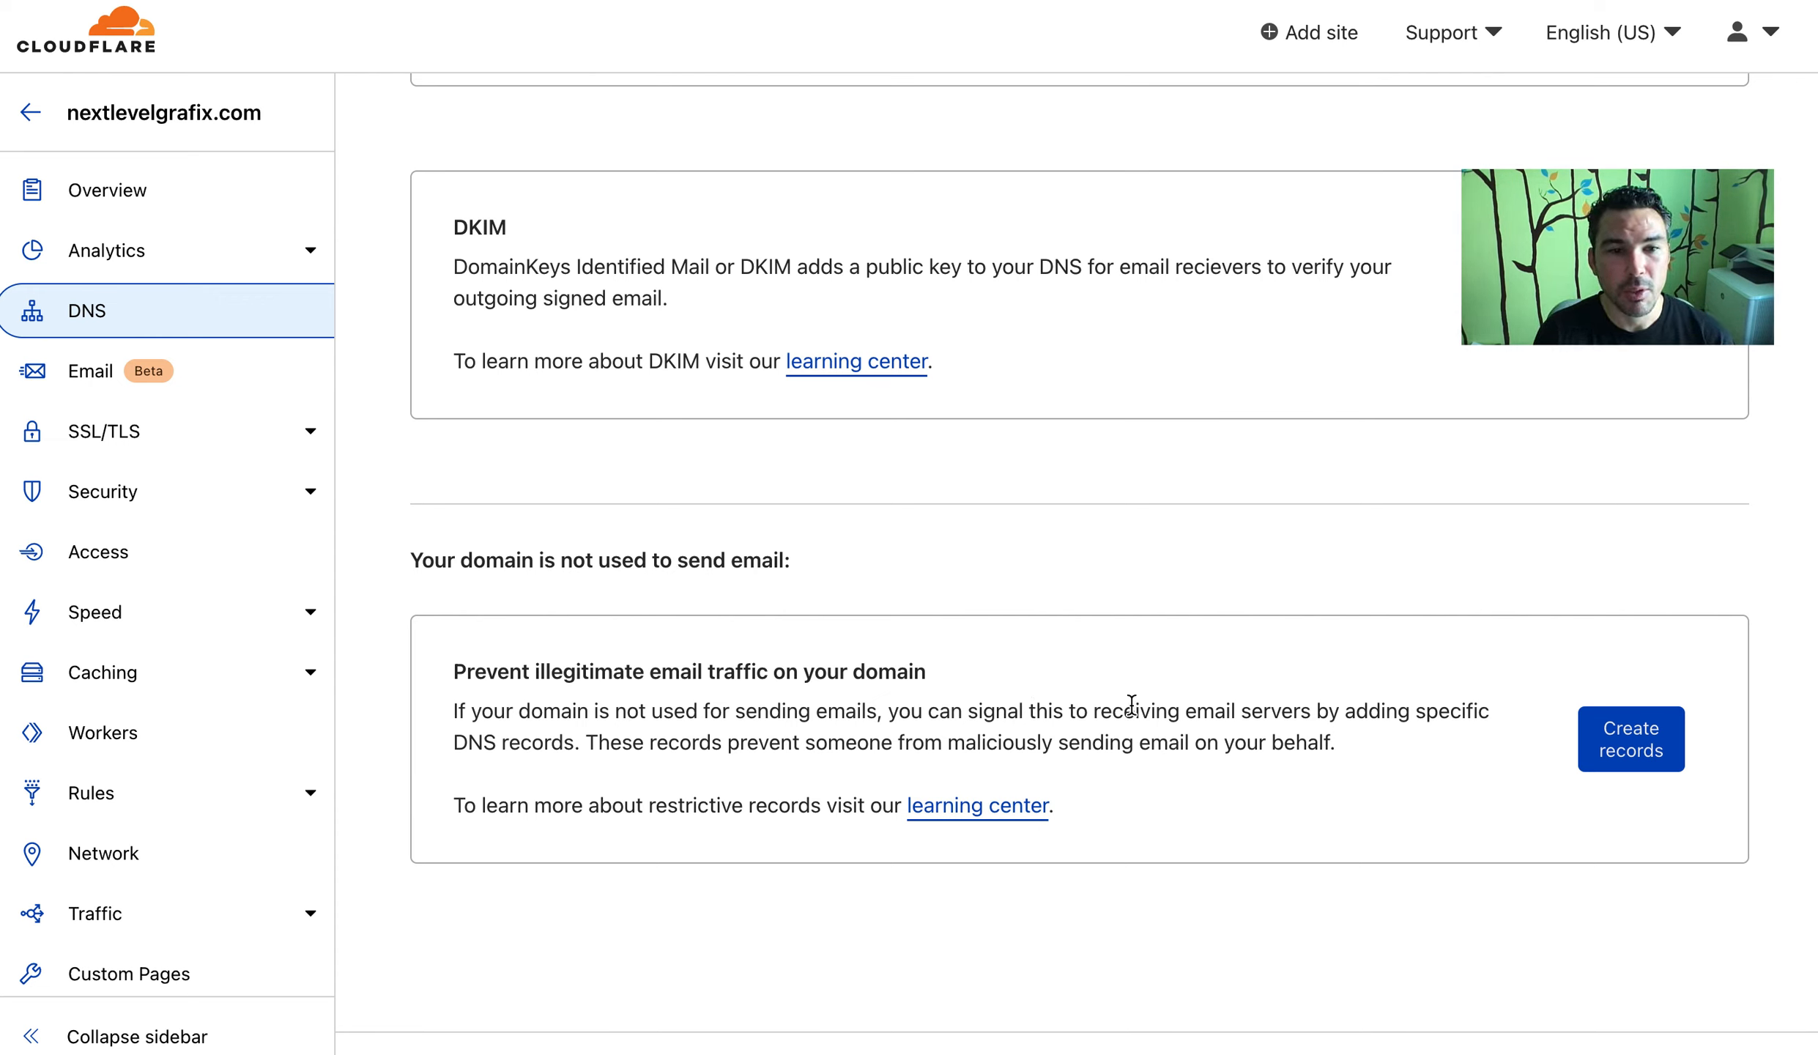
Choose restrictive records for a non-sending domain and add a reporting email address
left_click(1591, 759)
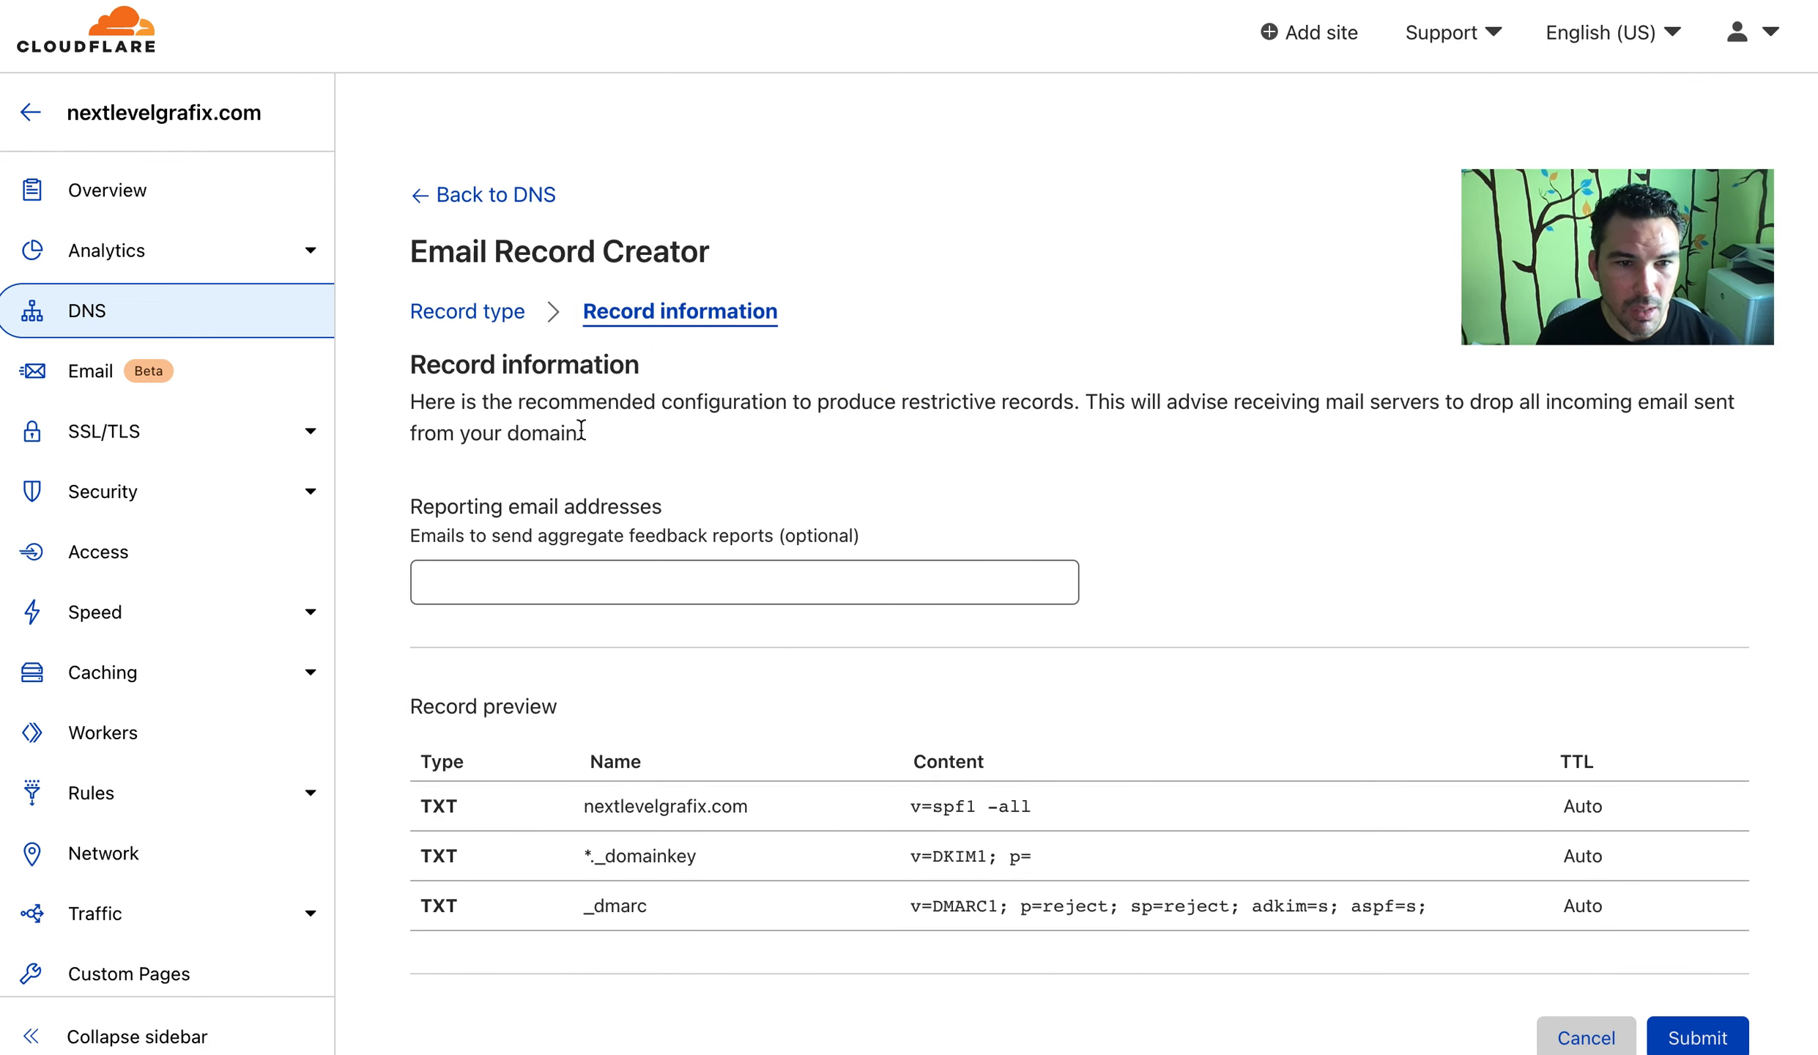
left_click(939, 573)
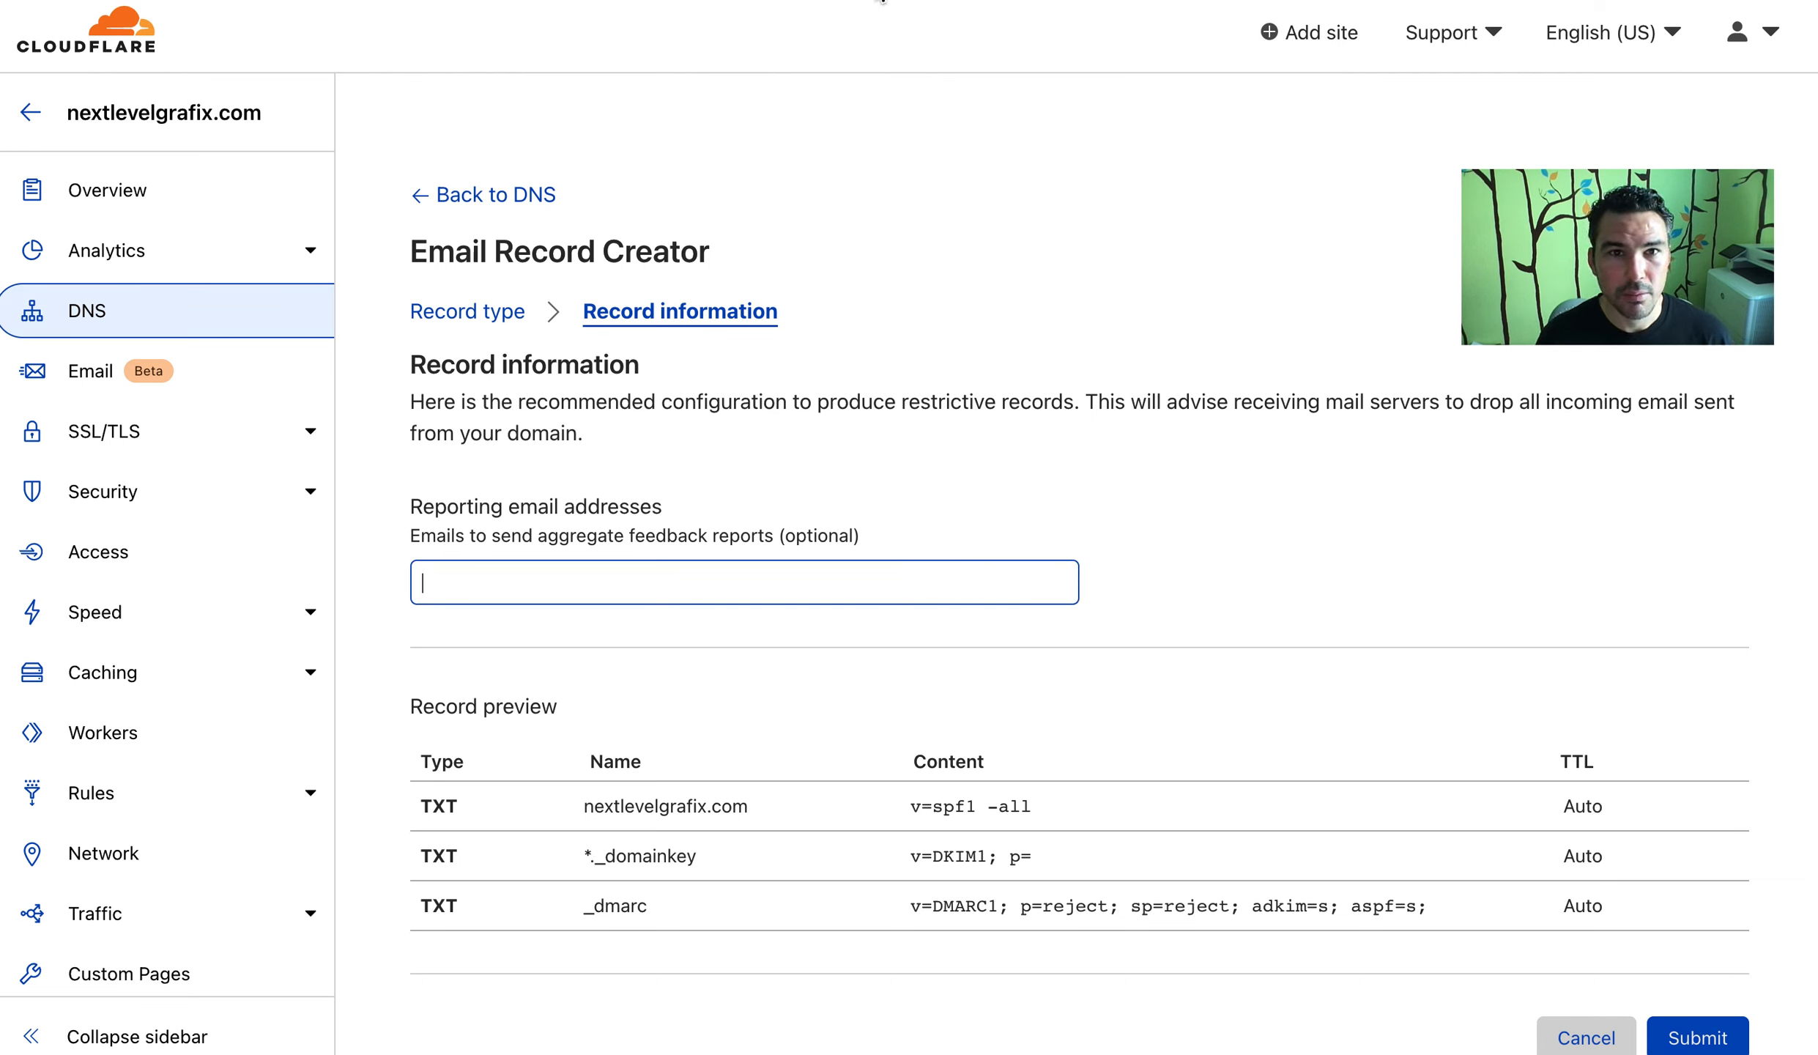
left_click(855, 0)
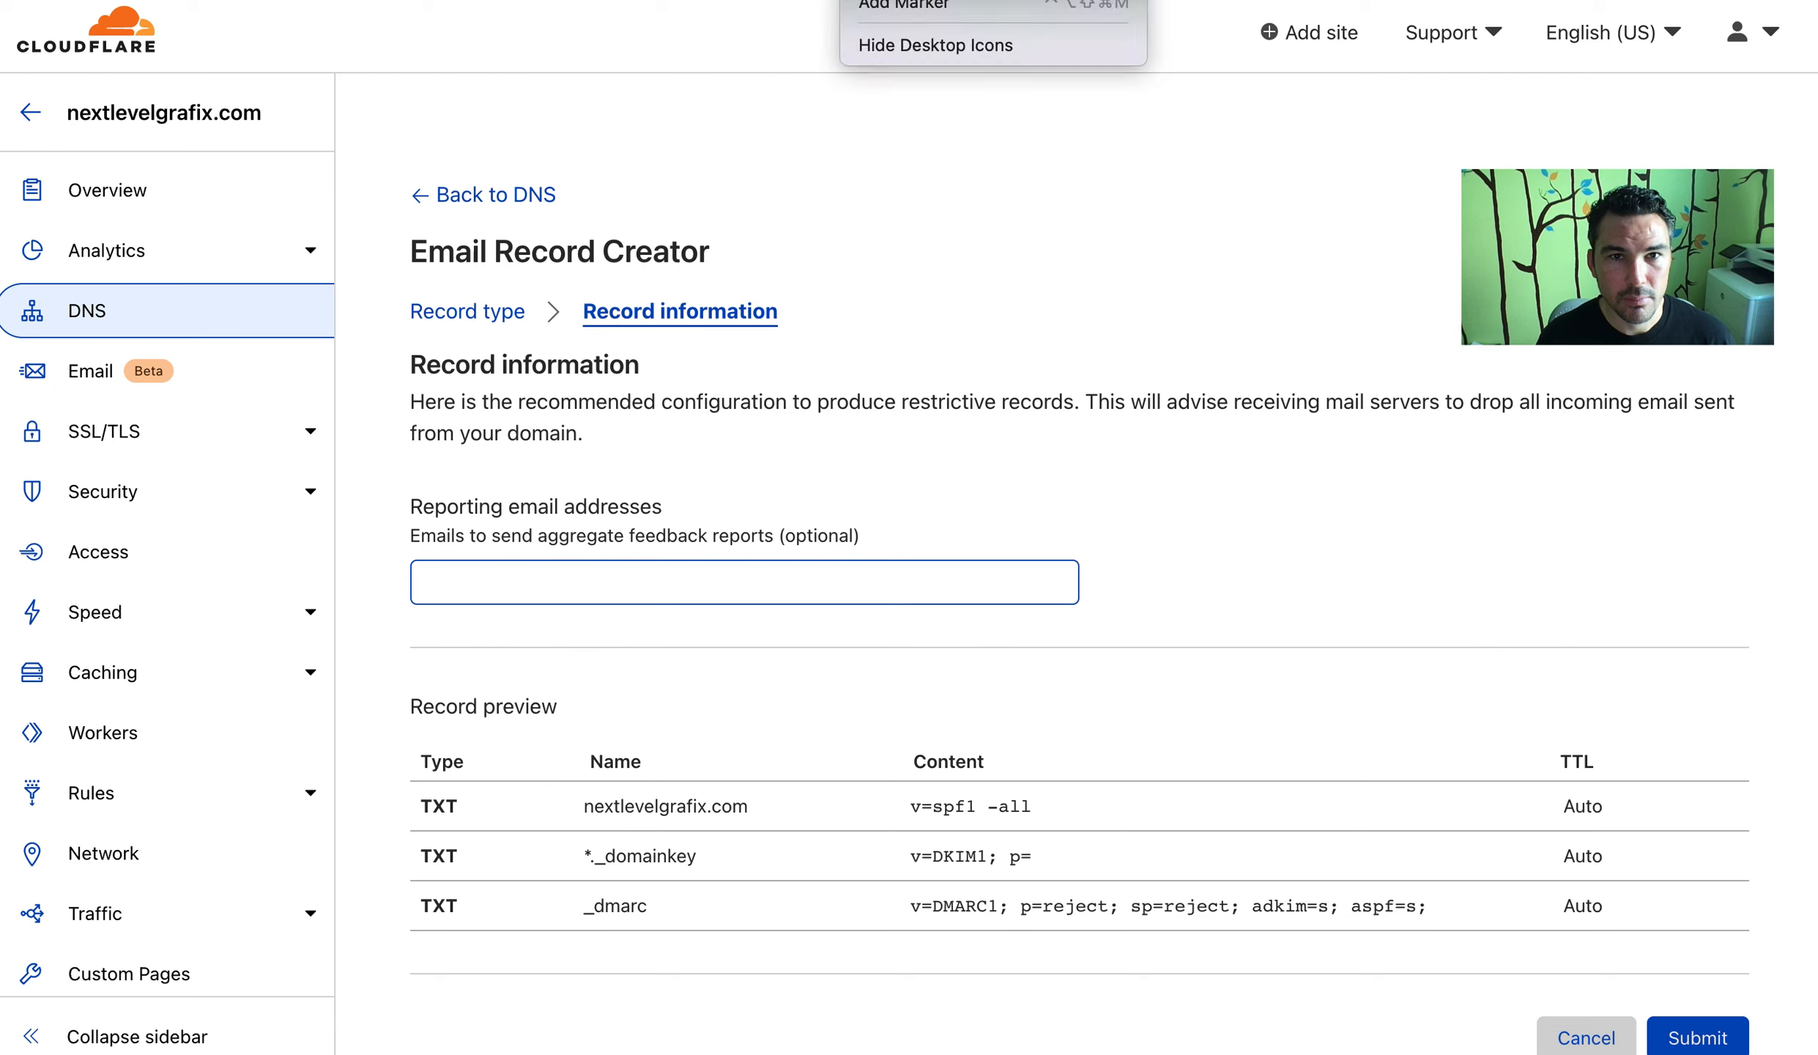
left_click(1059, 533)
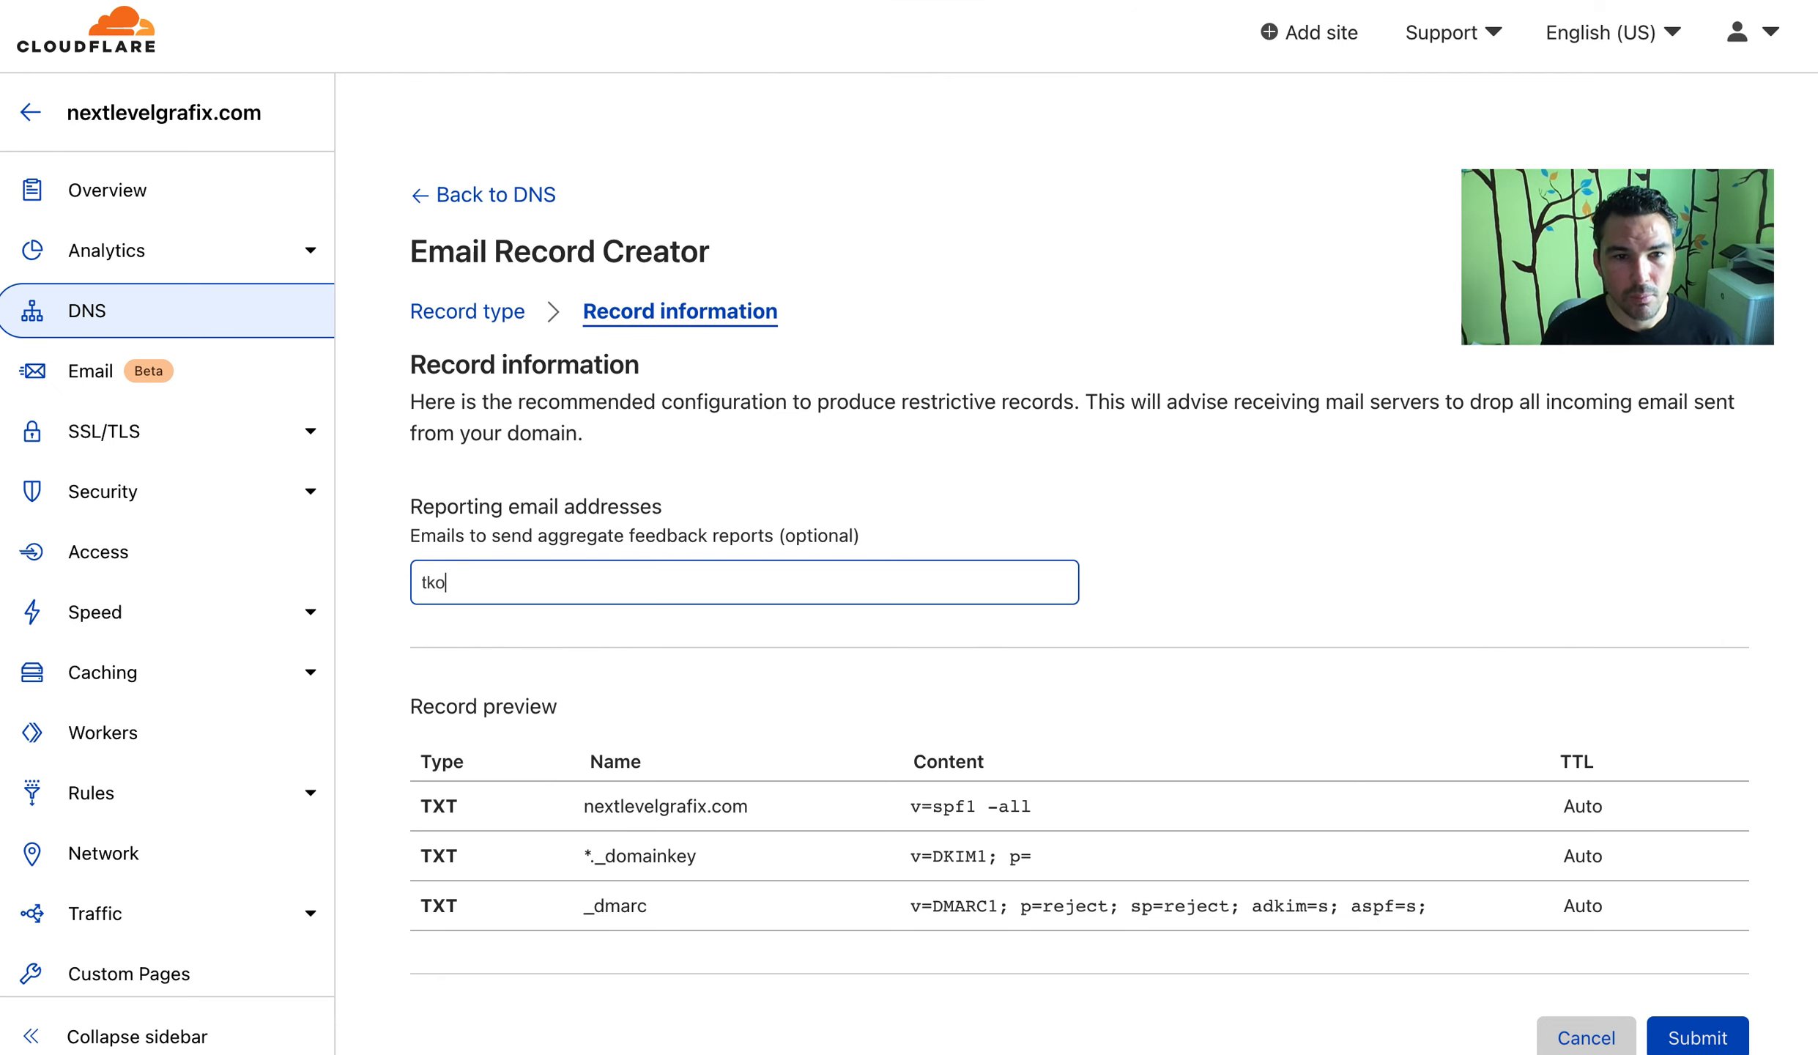
left_click(1261, 322)
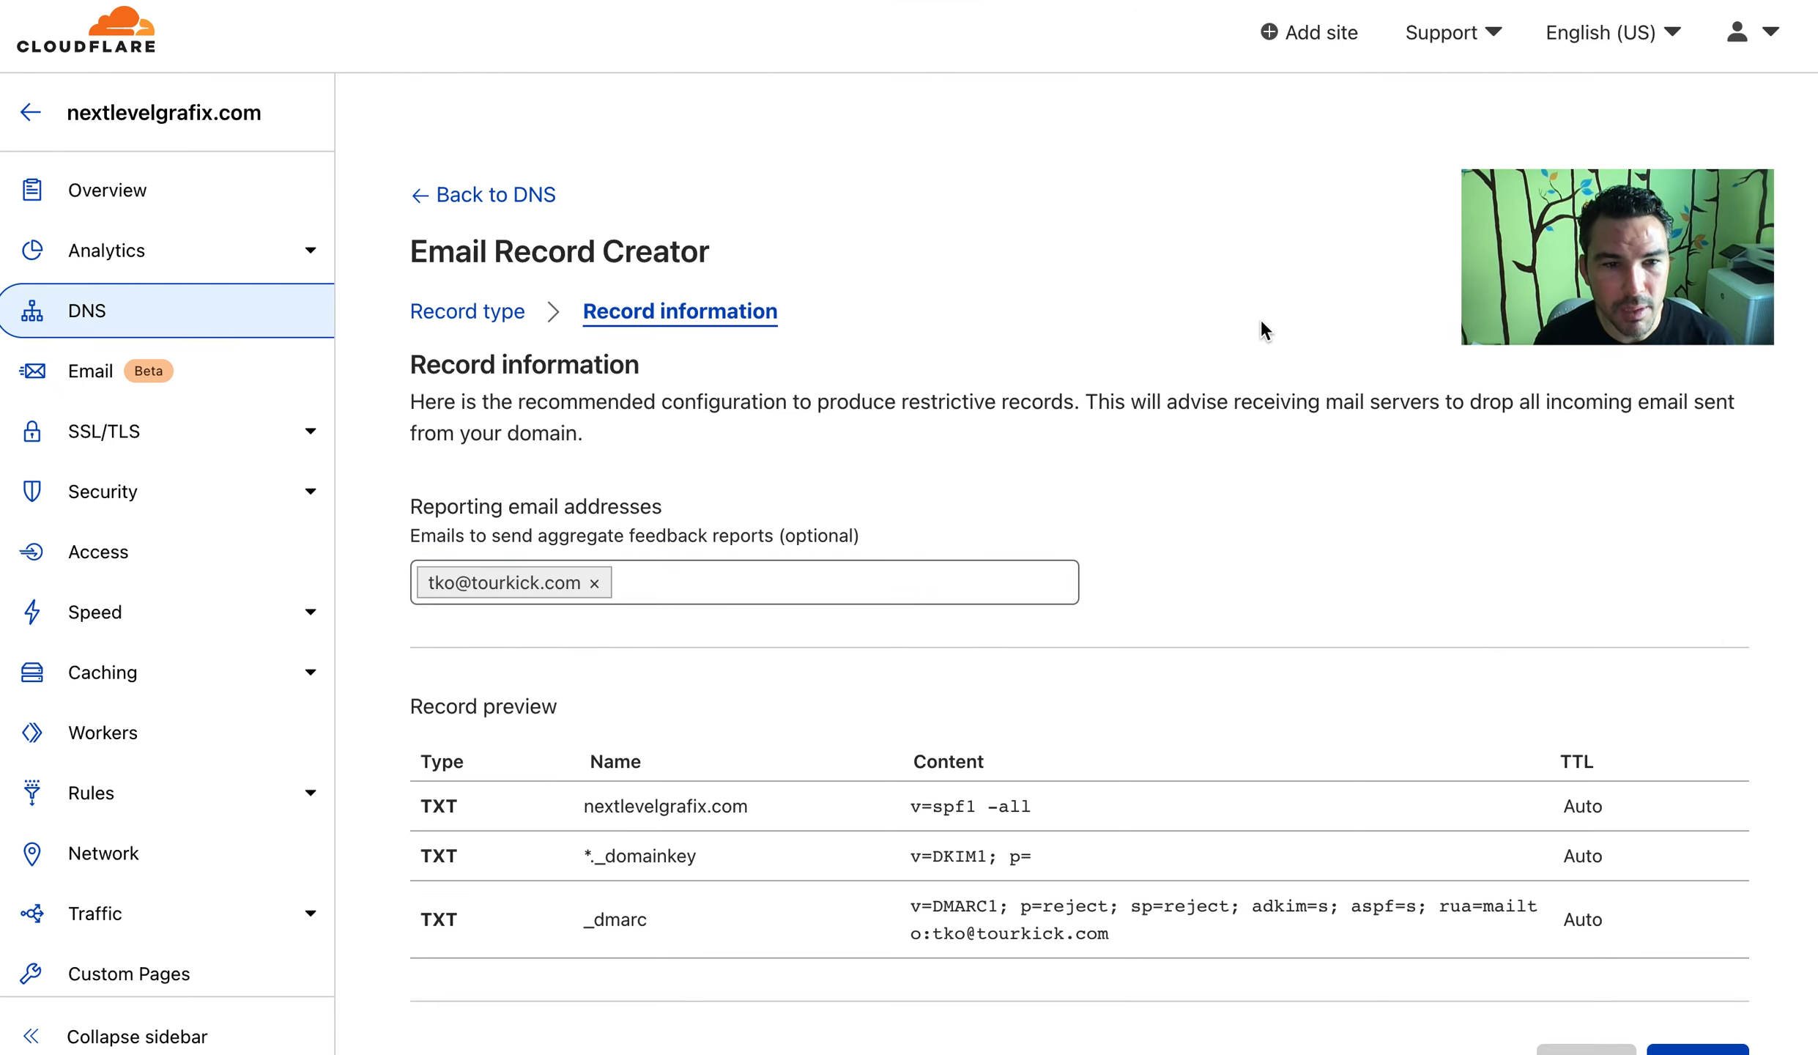
Review the DMARC record preview ending with the rua mailto for aggregate reports
scroll(1262, 322, "down", 5)
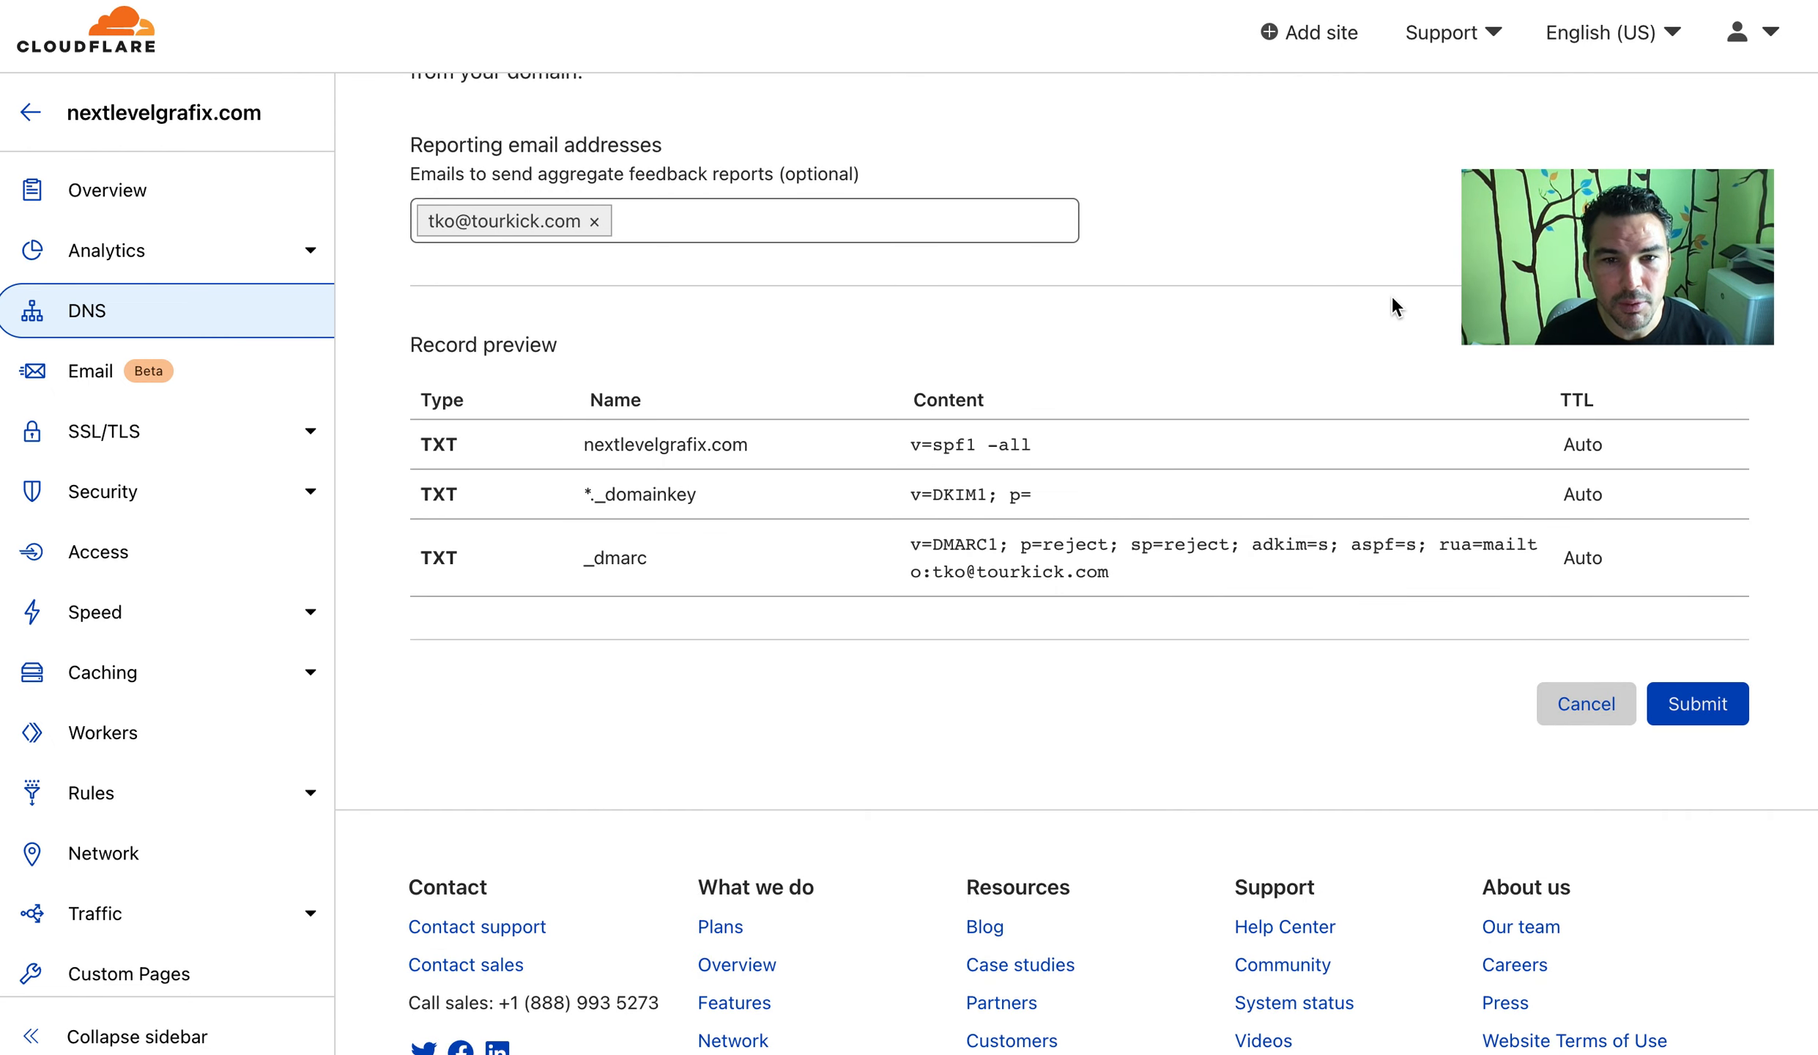
left_click_drag(1109, 572, 912, 539)
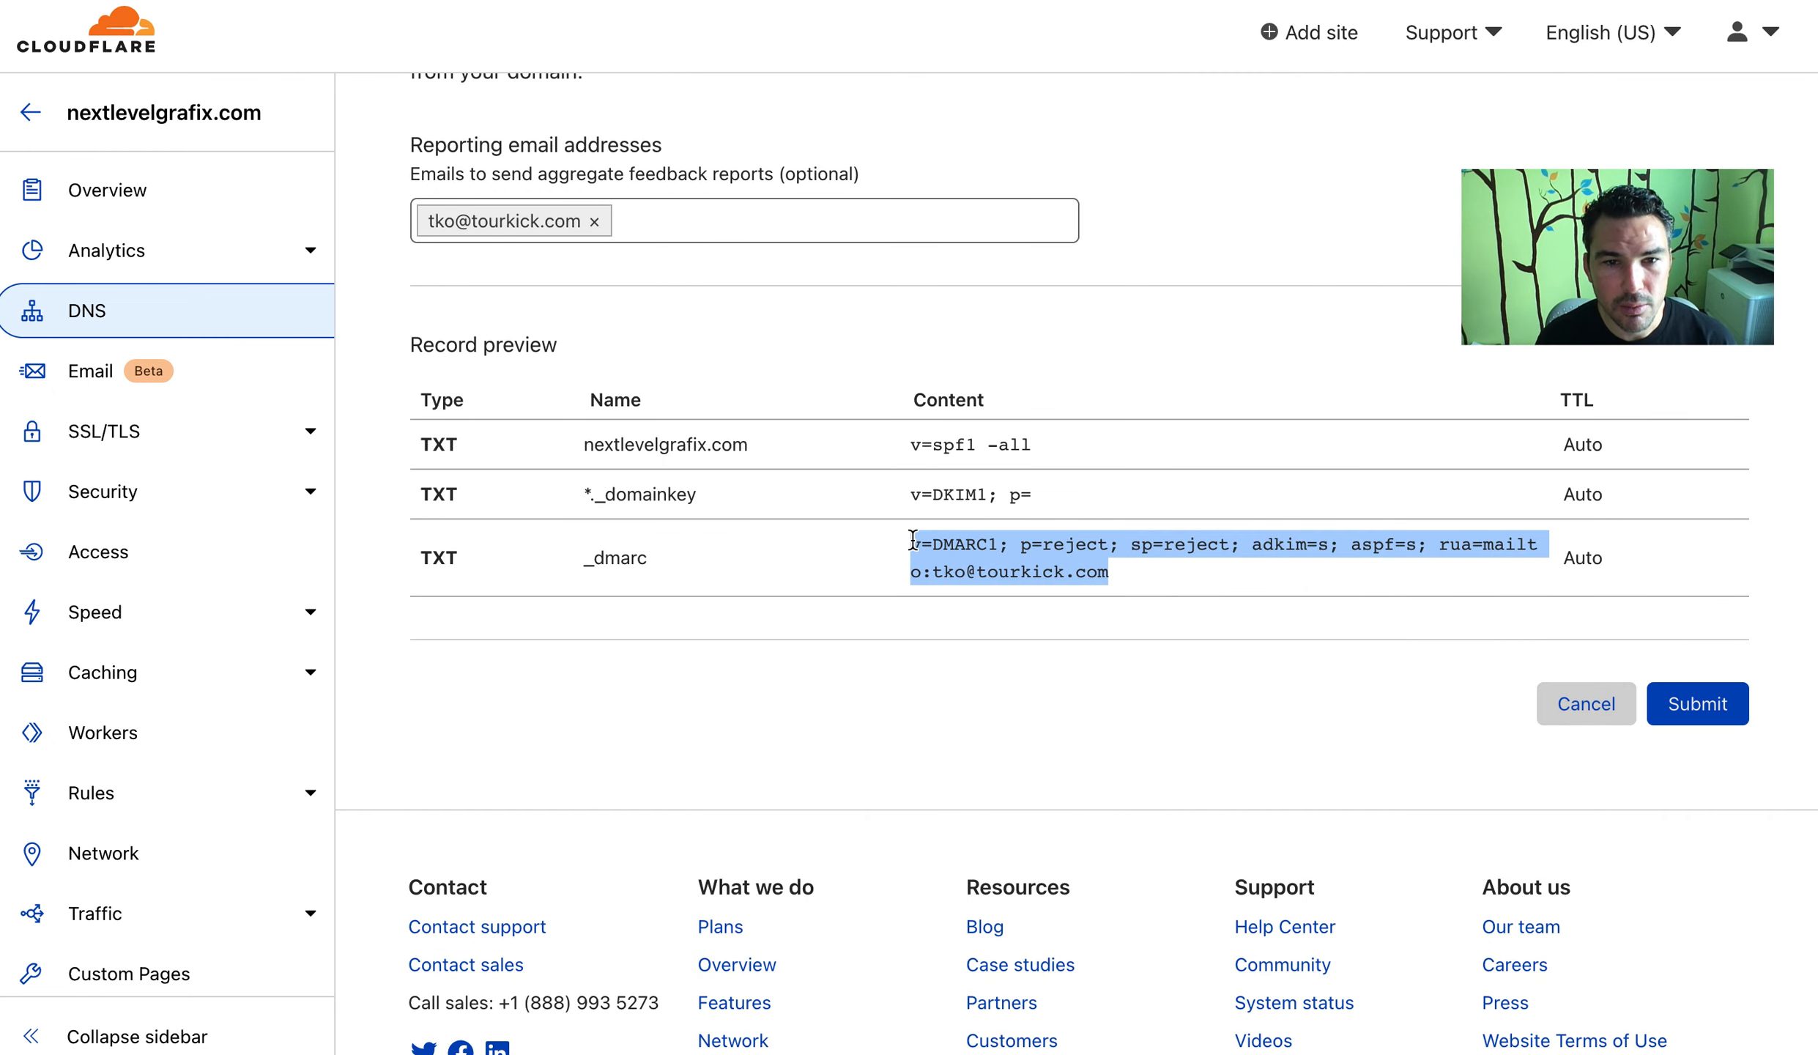
left_click(1142, 287)
scroll(1157, 337, "up", 5)
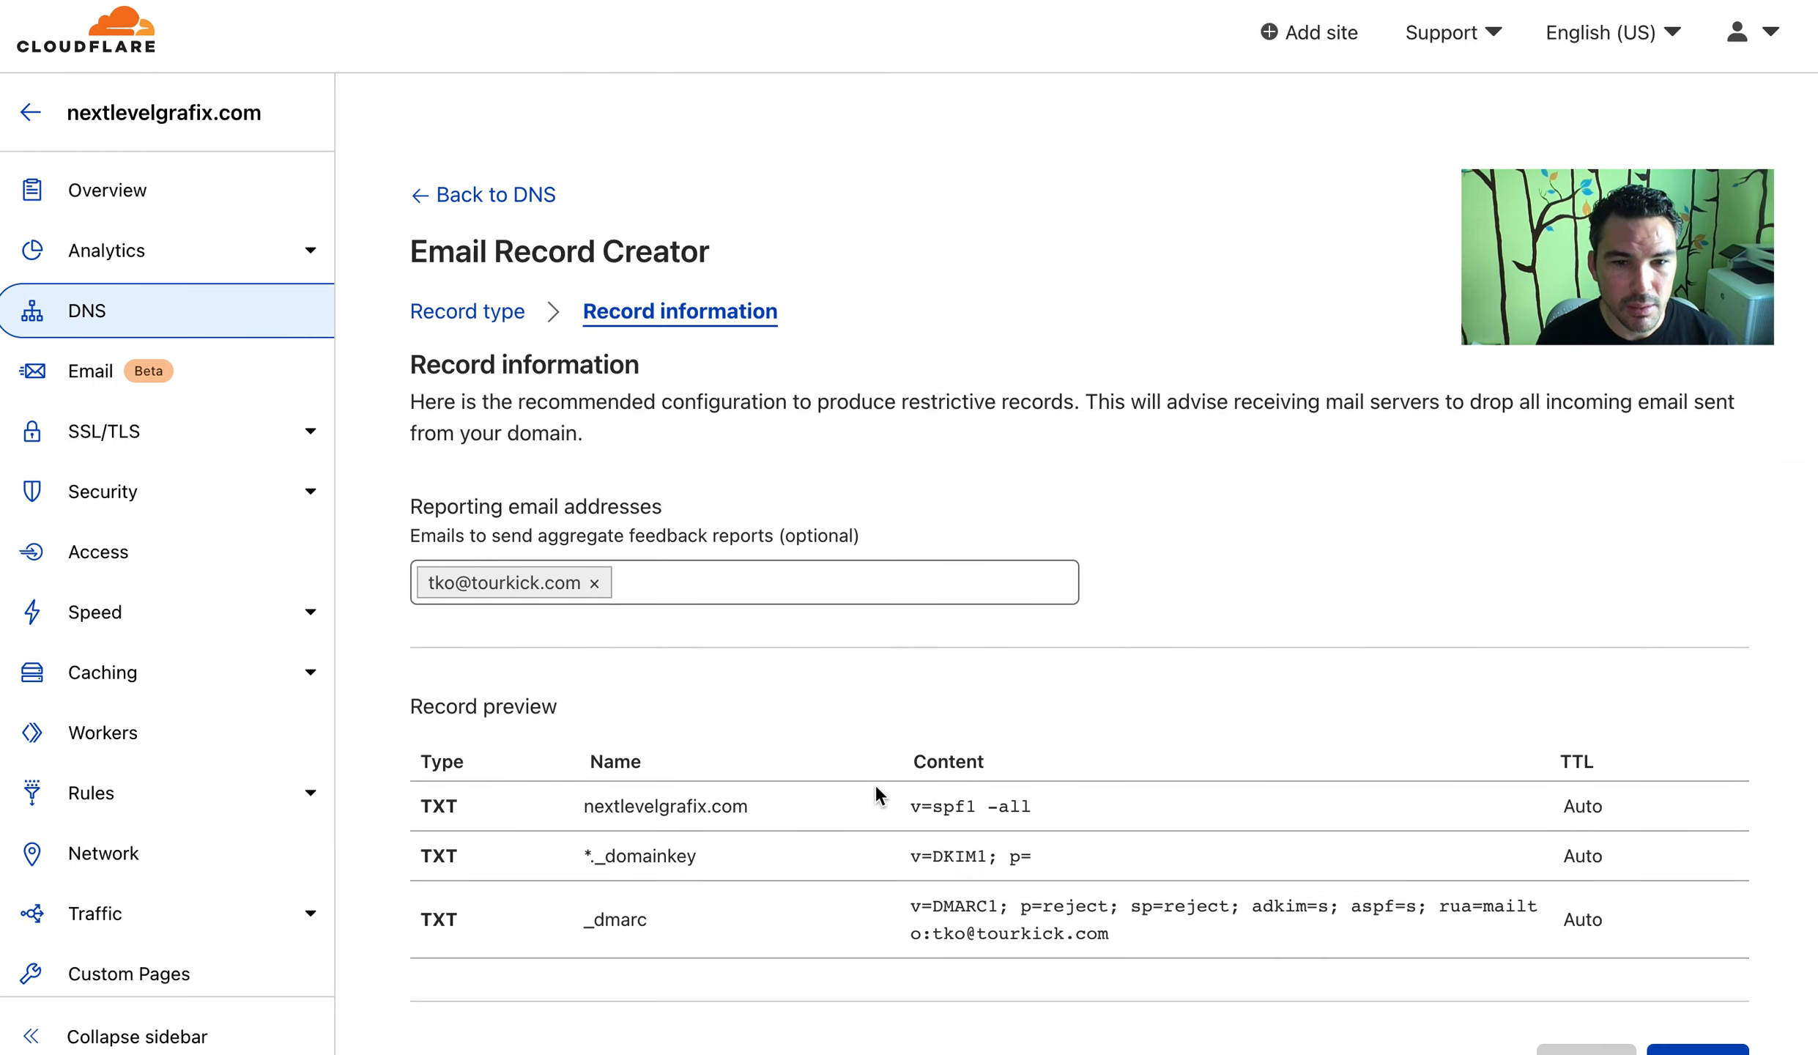
left_click_drag(929, 857, 1038, 862)
scroll(1039, 862, "down", 6)
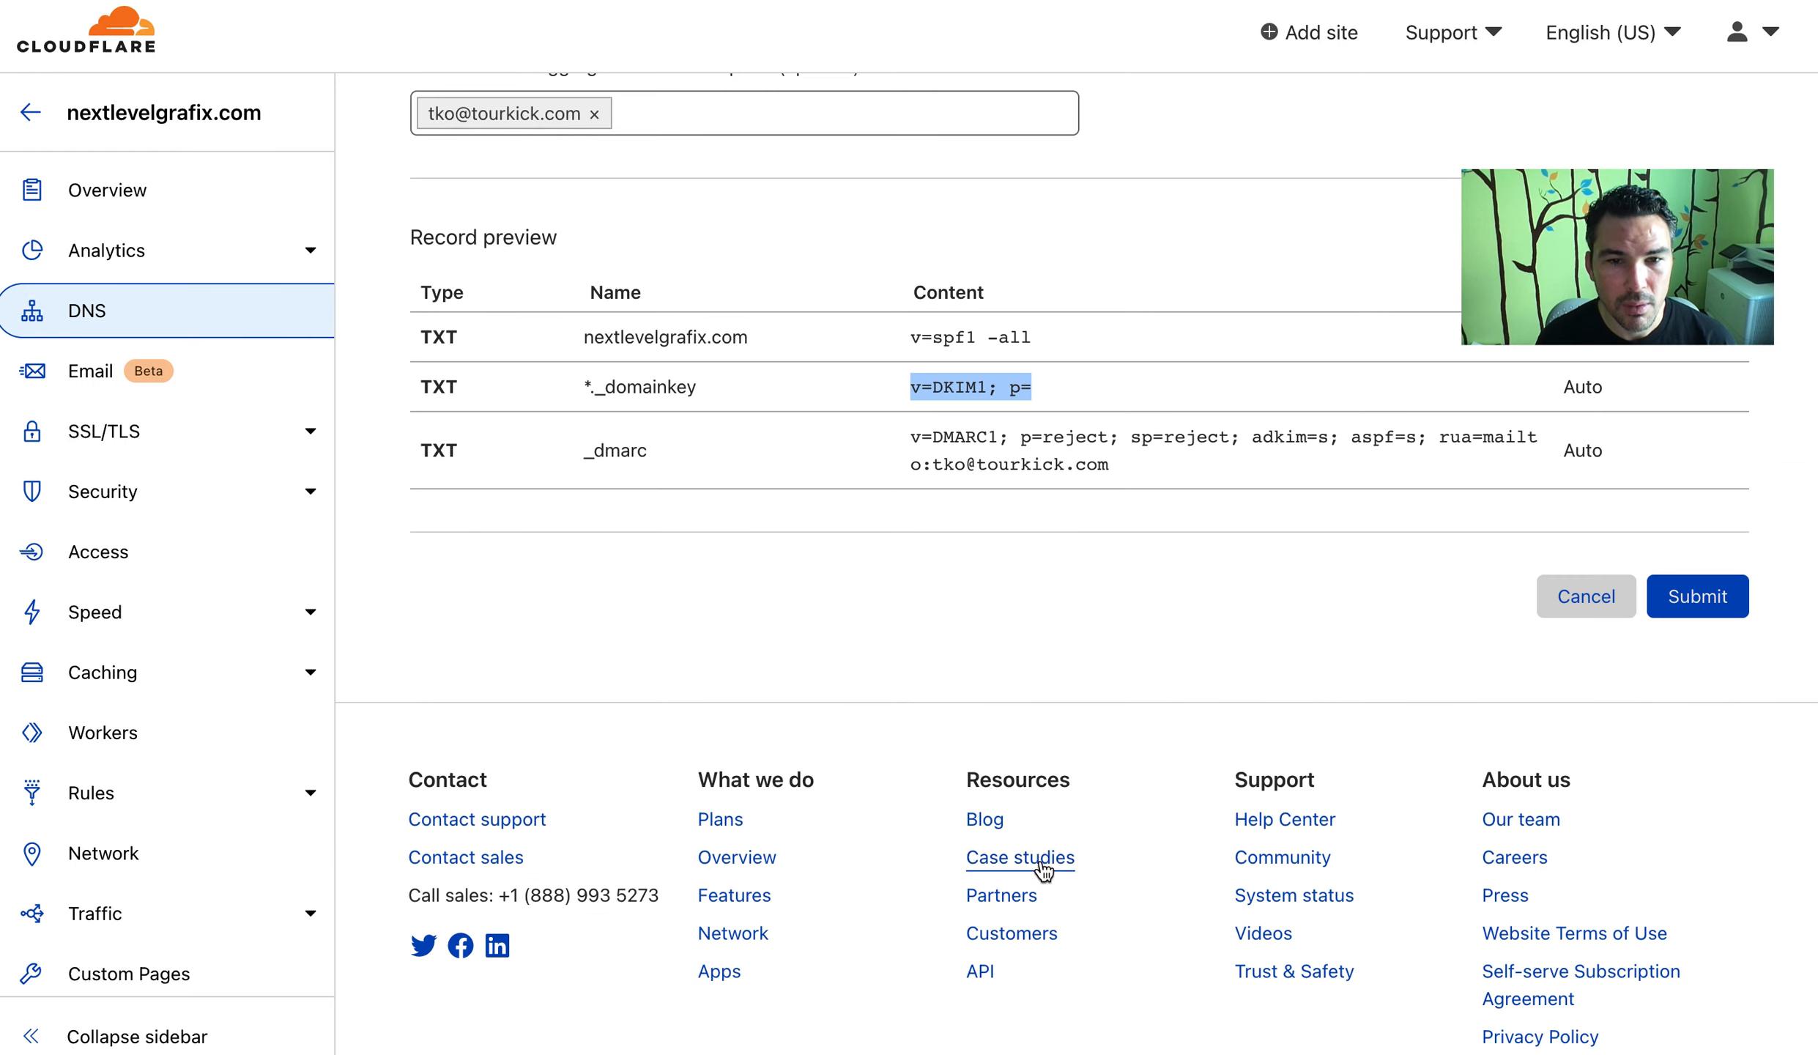
left_click_drag(909, 433, 1110, 469)
left_click(1165, 474)
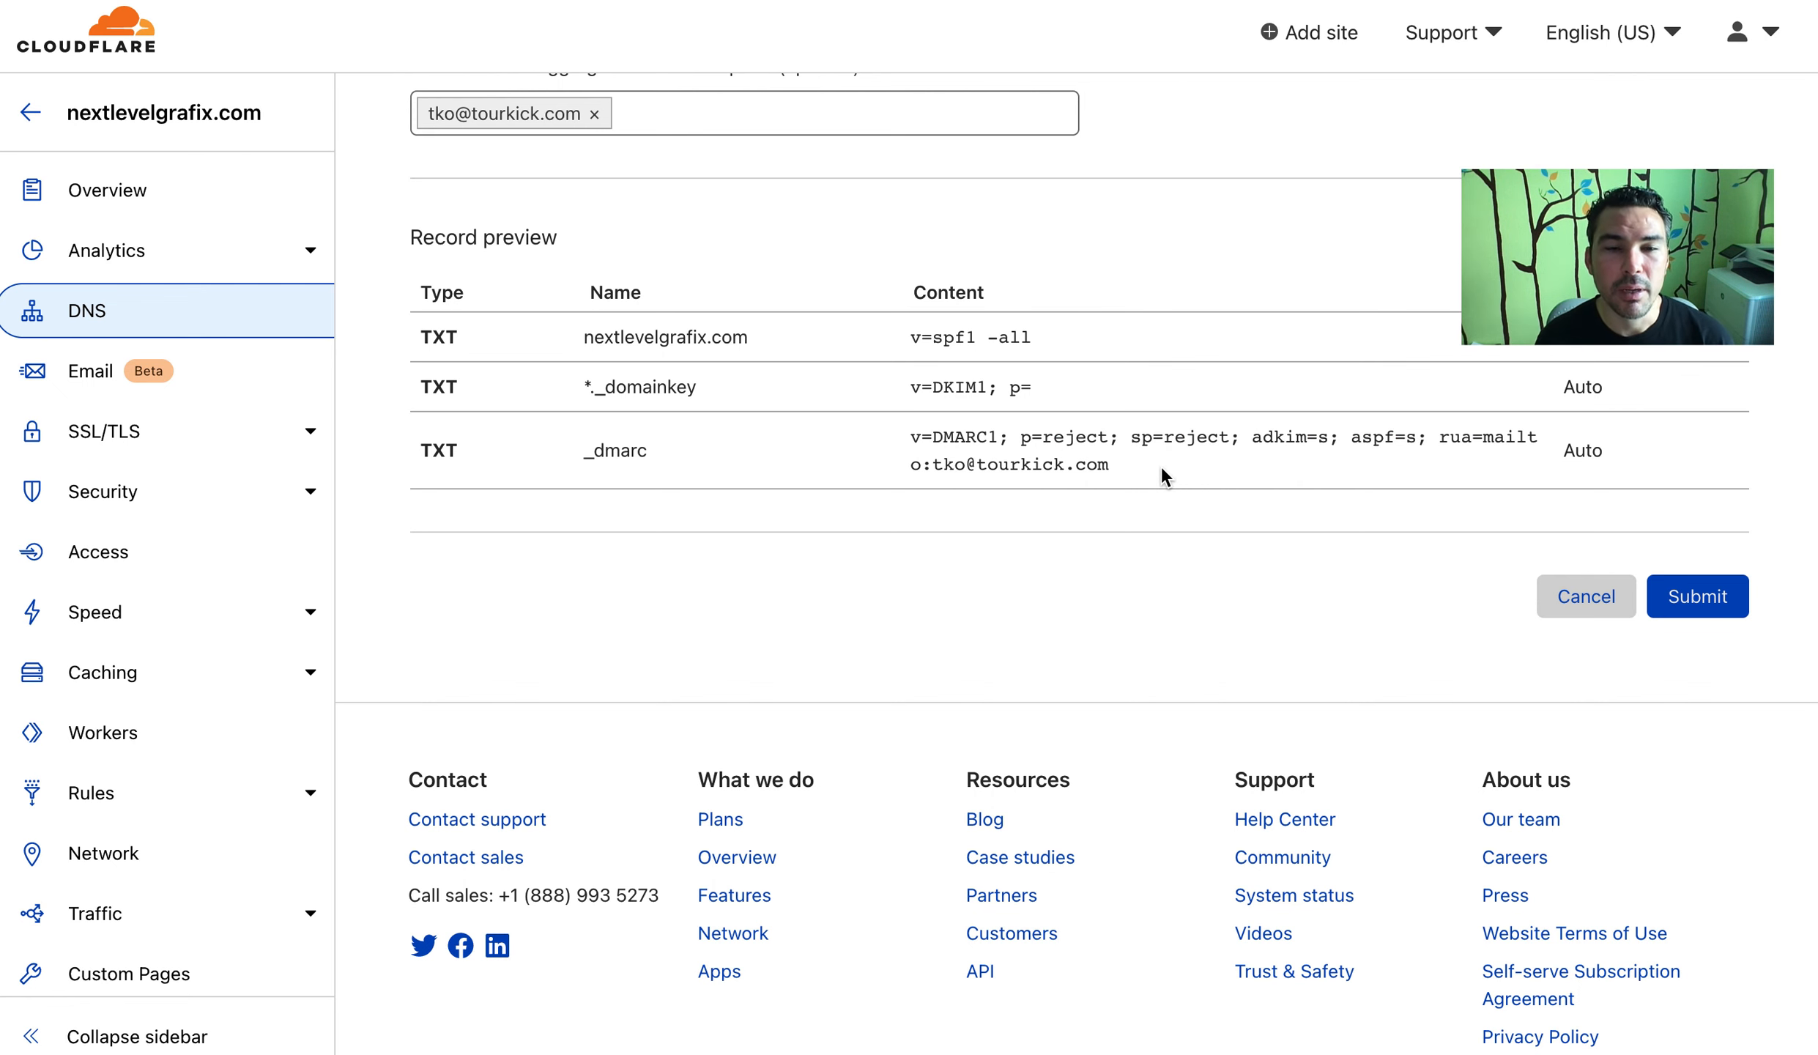
scroll(1163, 472, "up", 6)
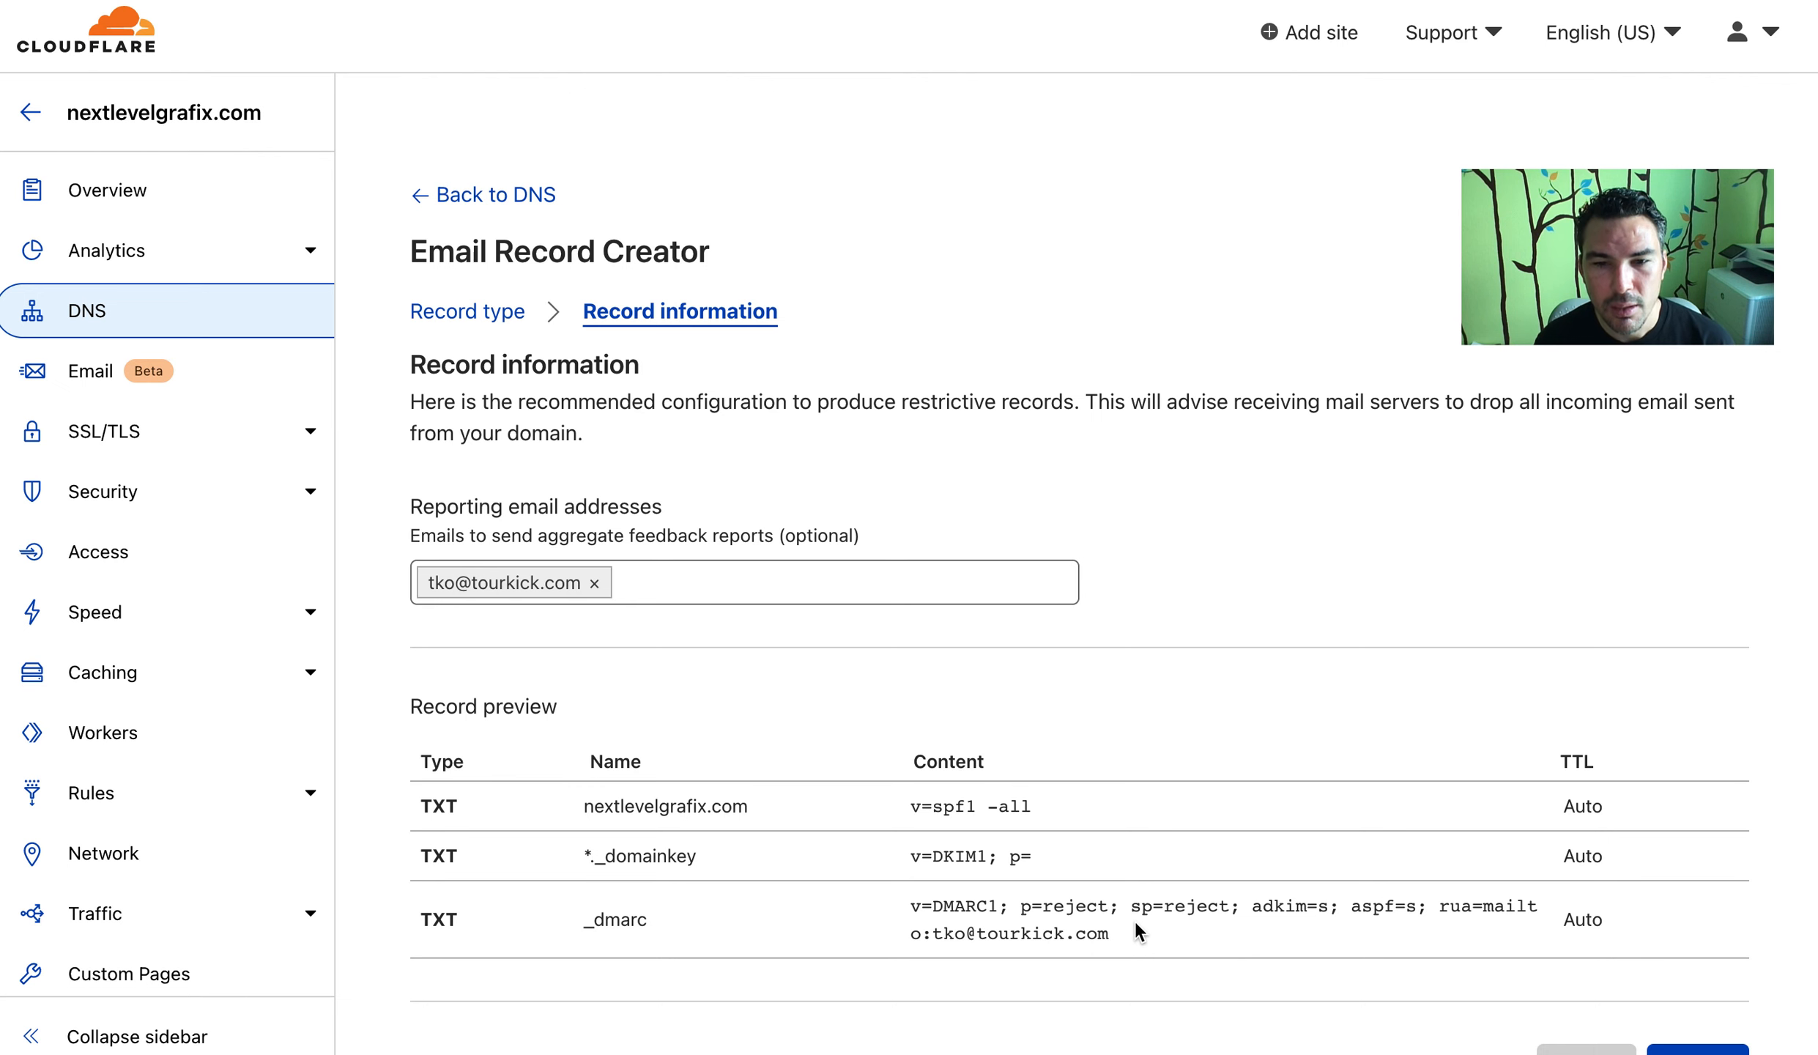
scroll(1135, 921, "down", 2)
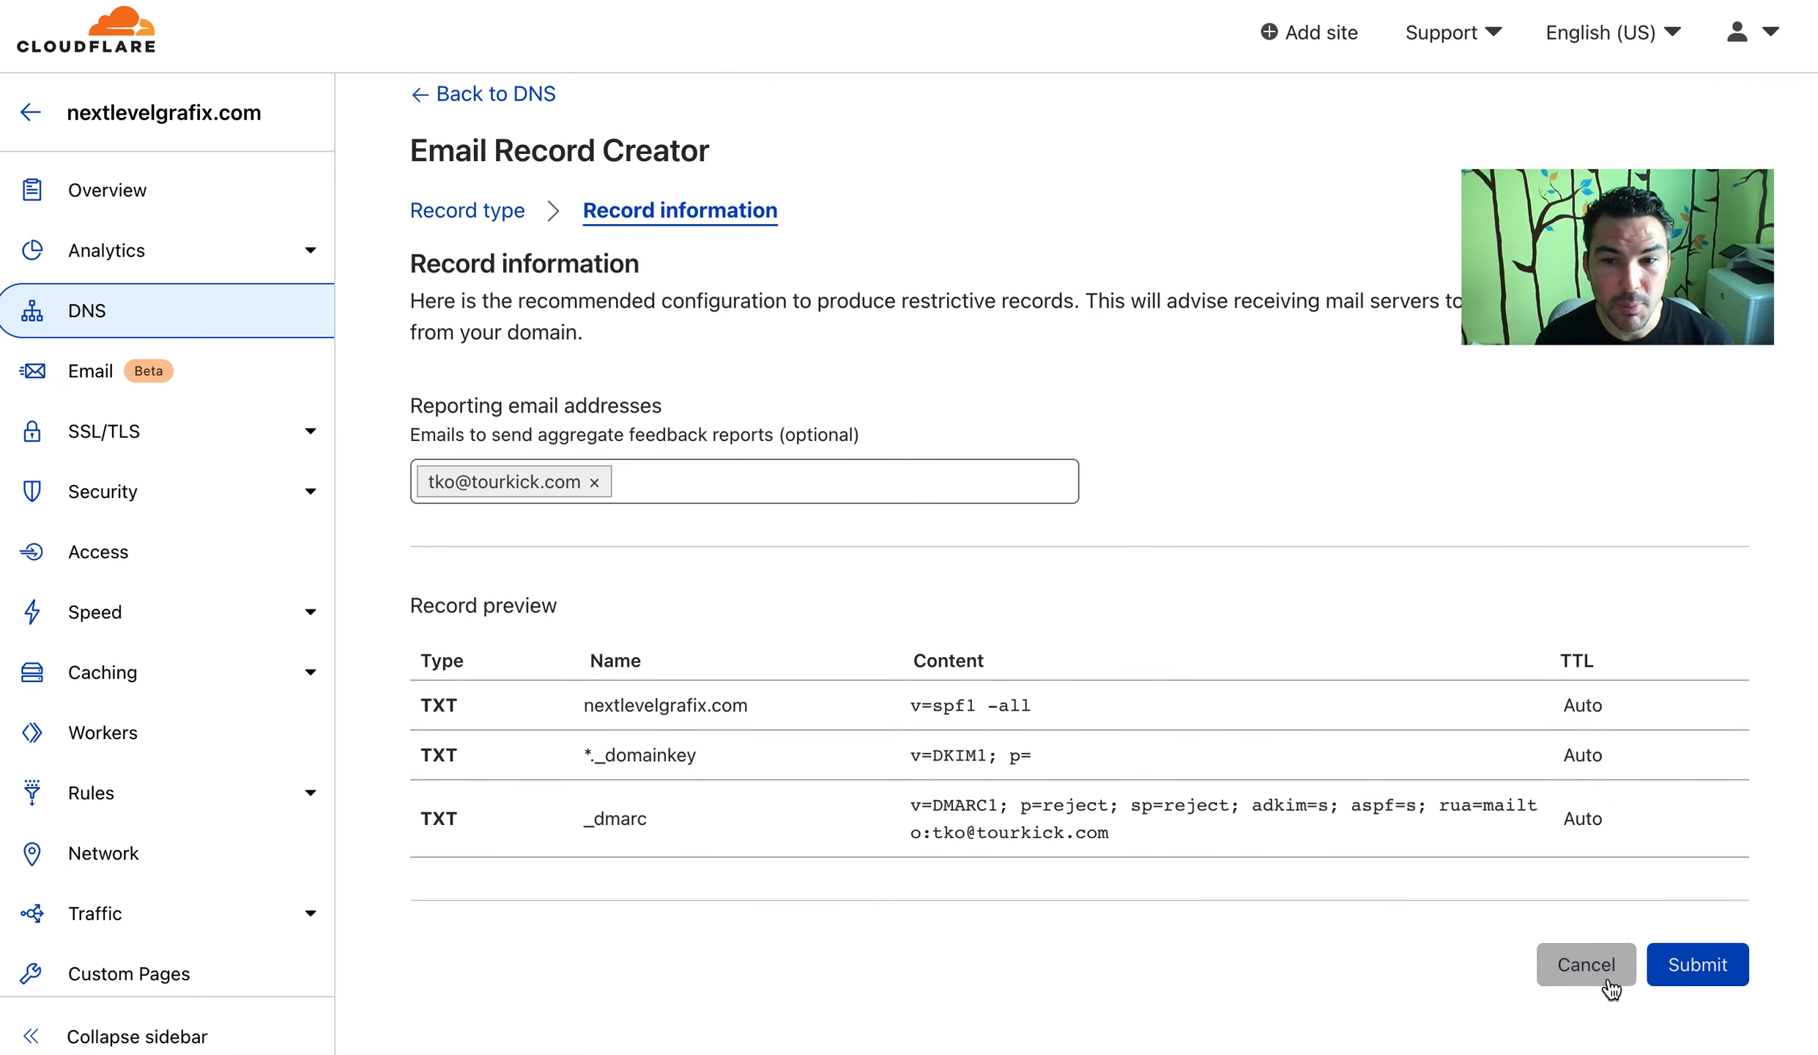
Create the restrictive DMARC, DKIM and SPF records, then inspect the second SPF TXT entry
left_click(1746, 981)
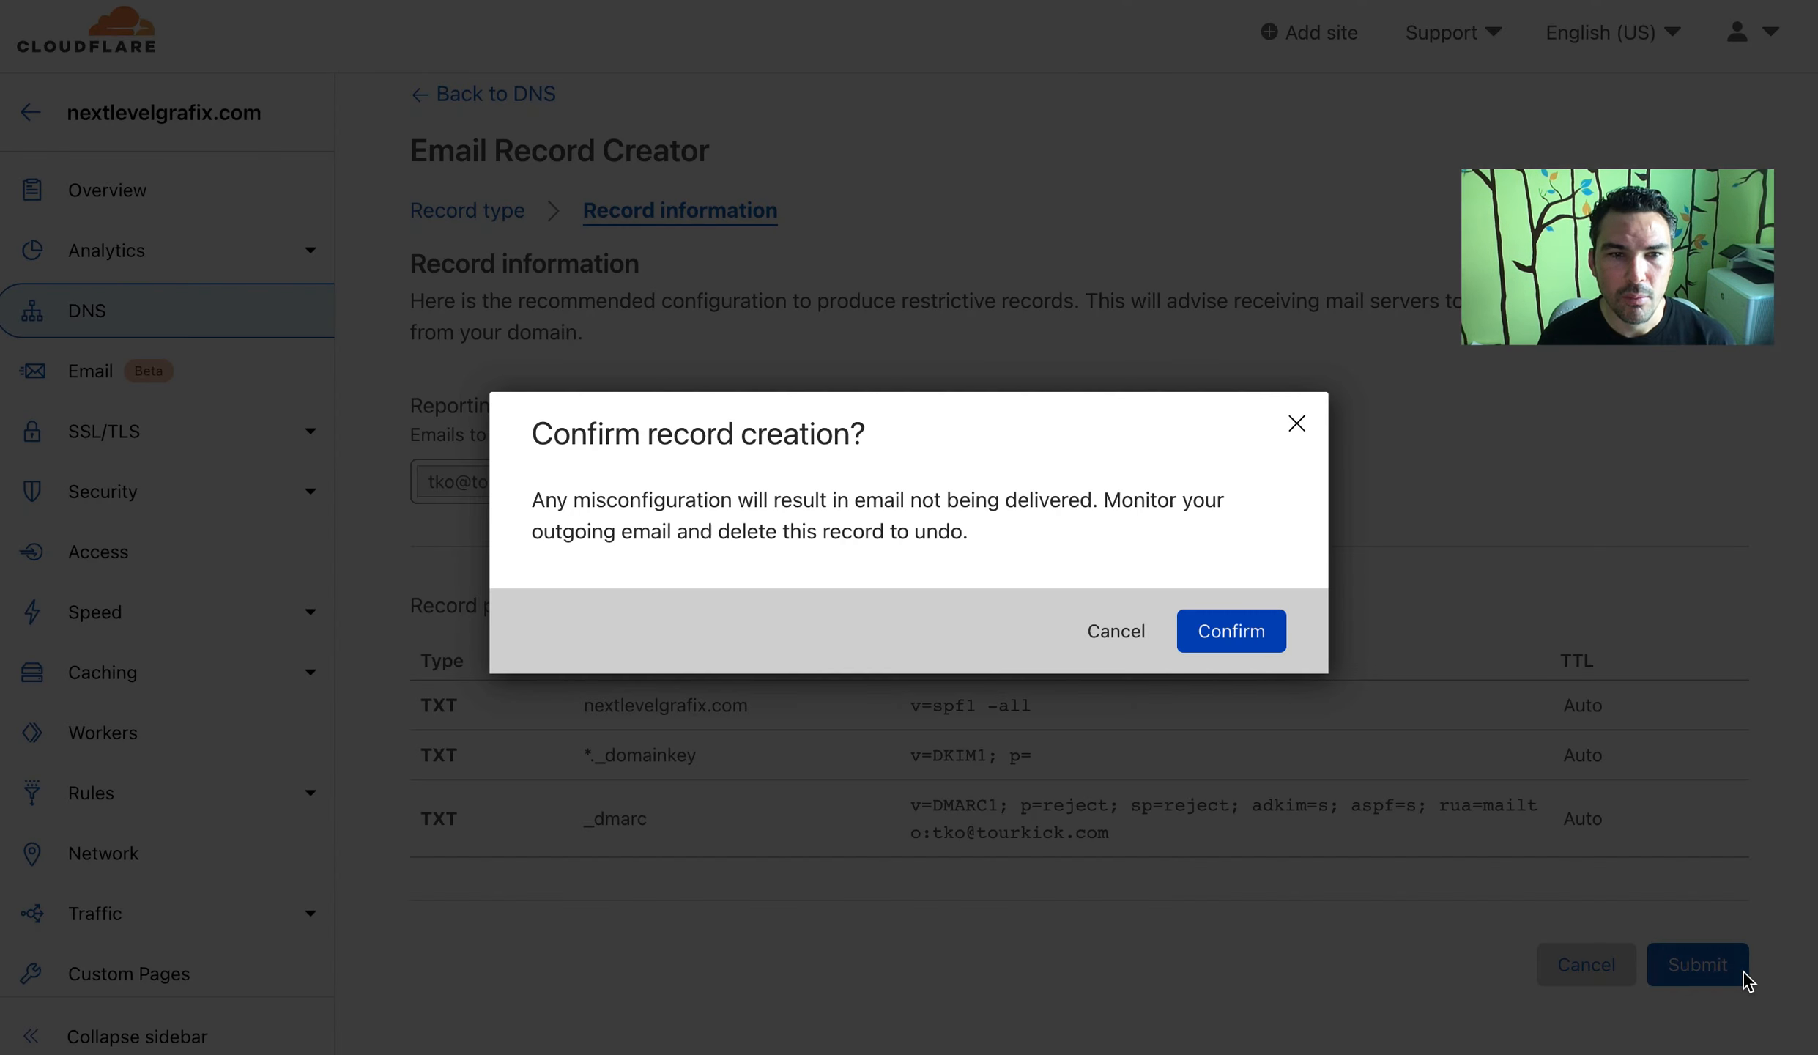
left_click(1233, 631)
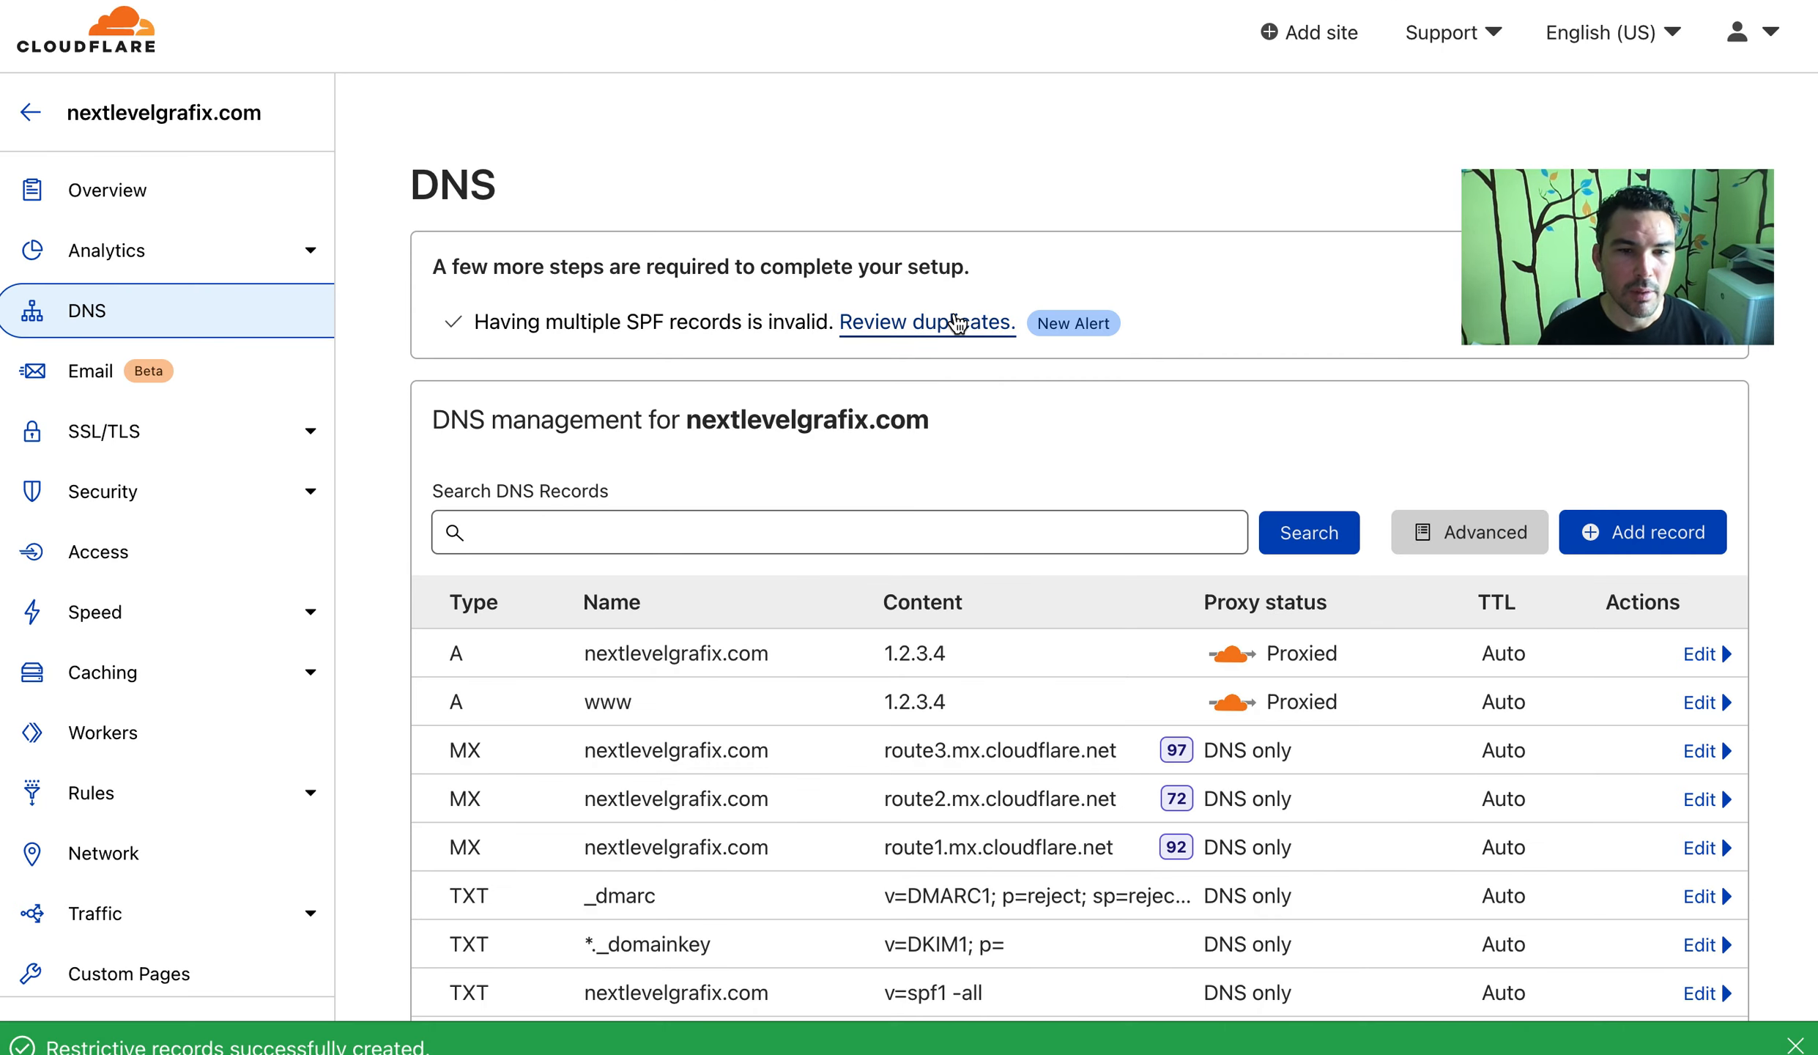
scroll(956, 322, "down", 4)
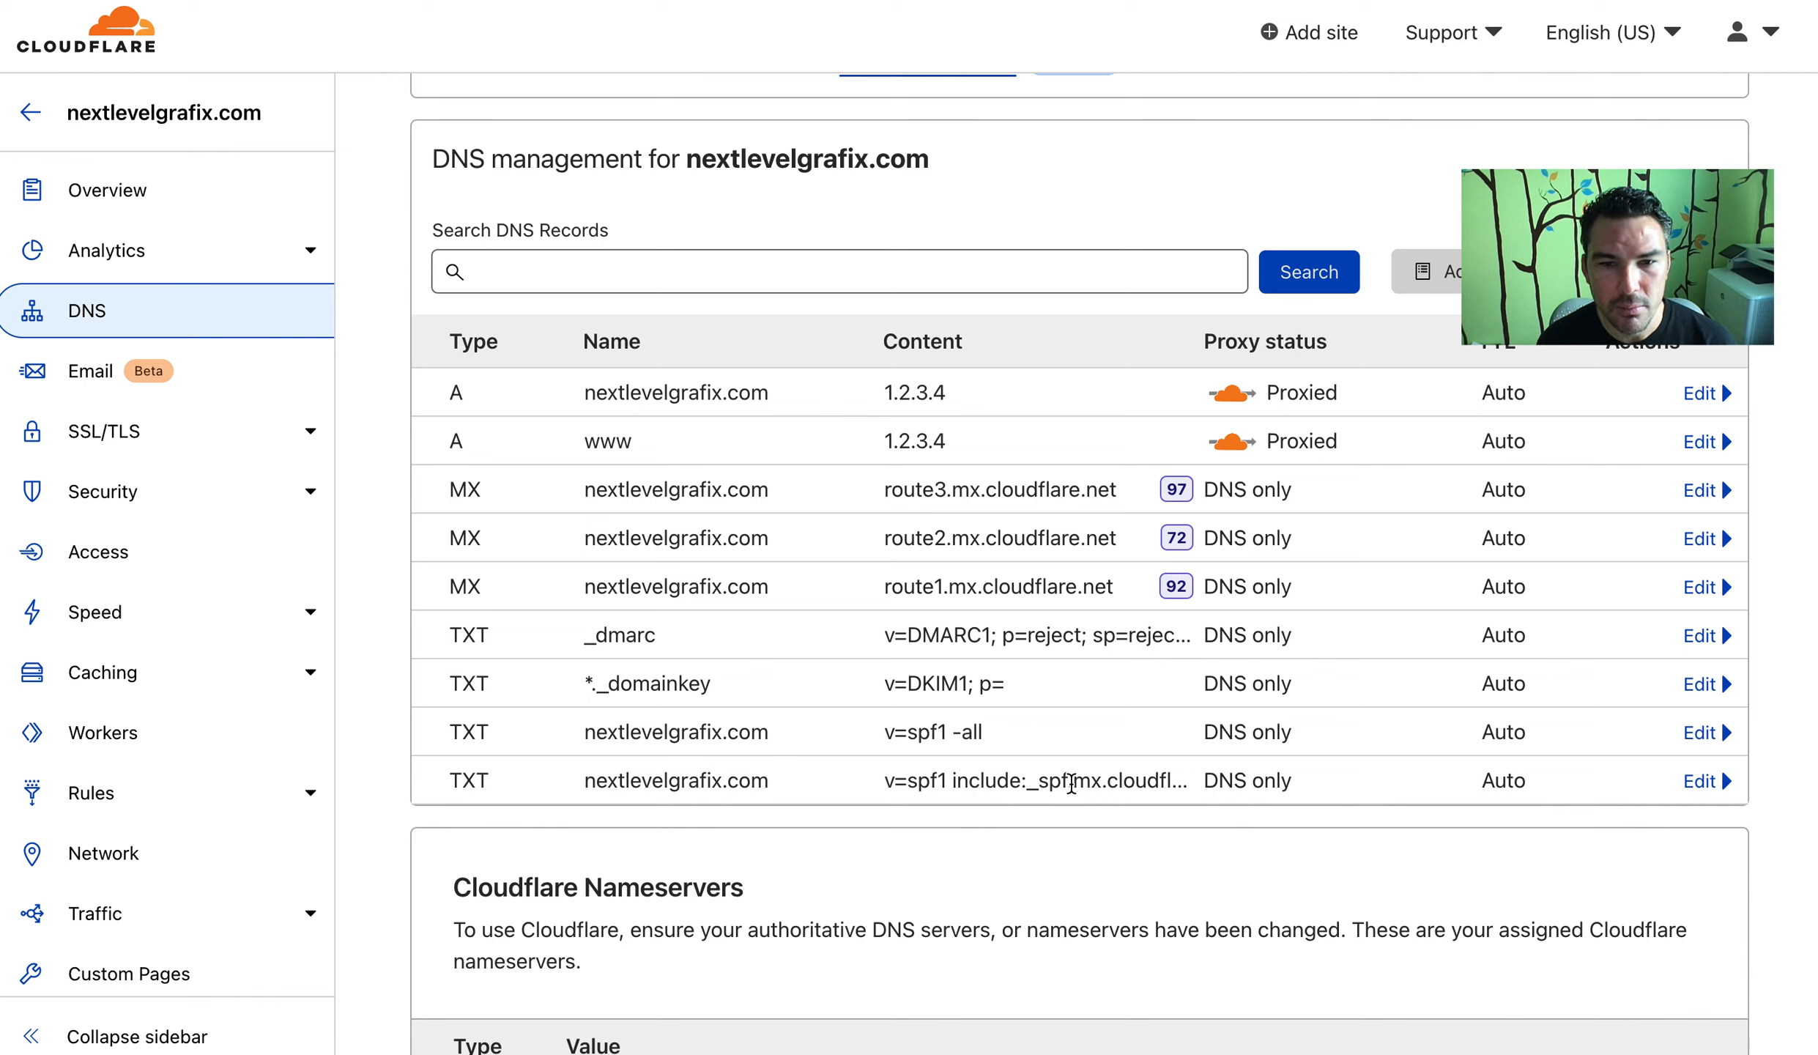
left_click_drag(1070, 782, 1191, 800)
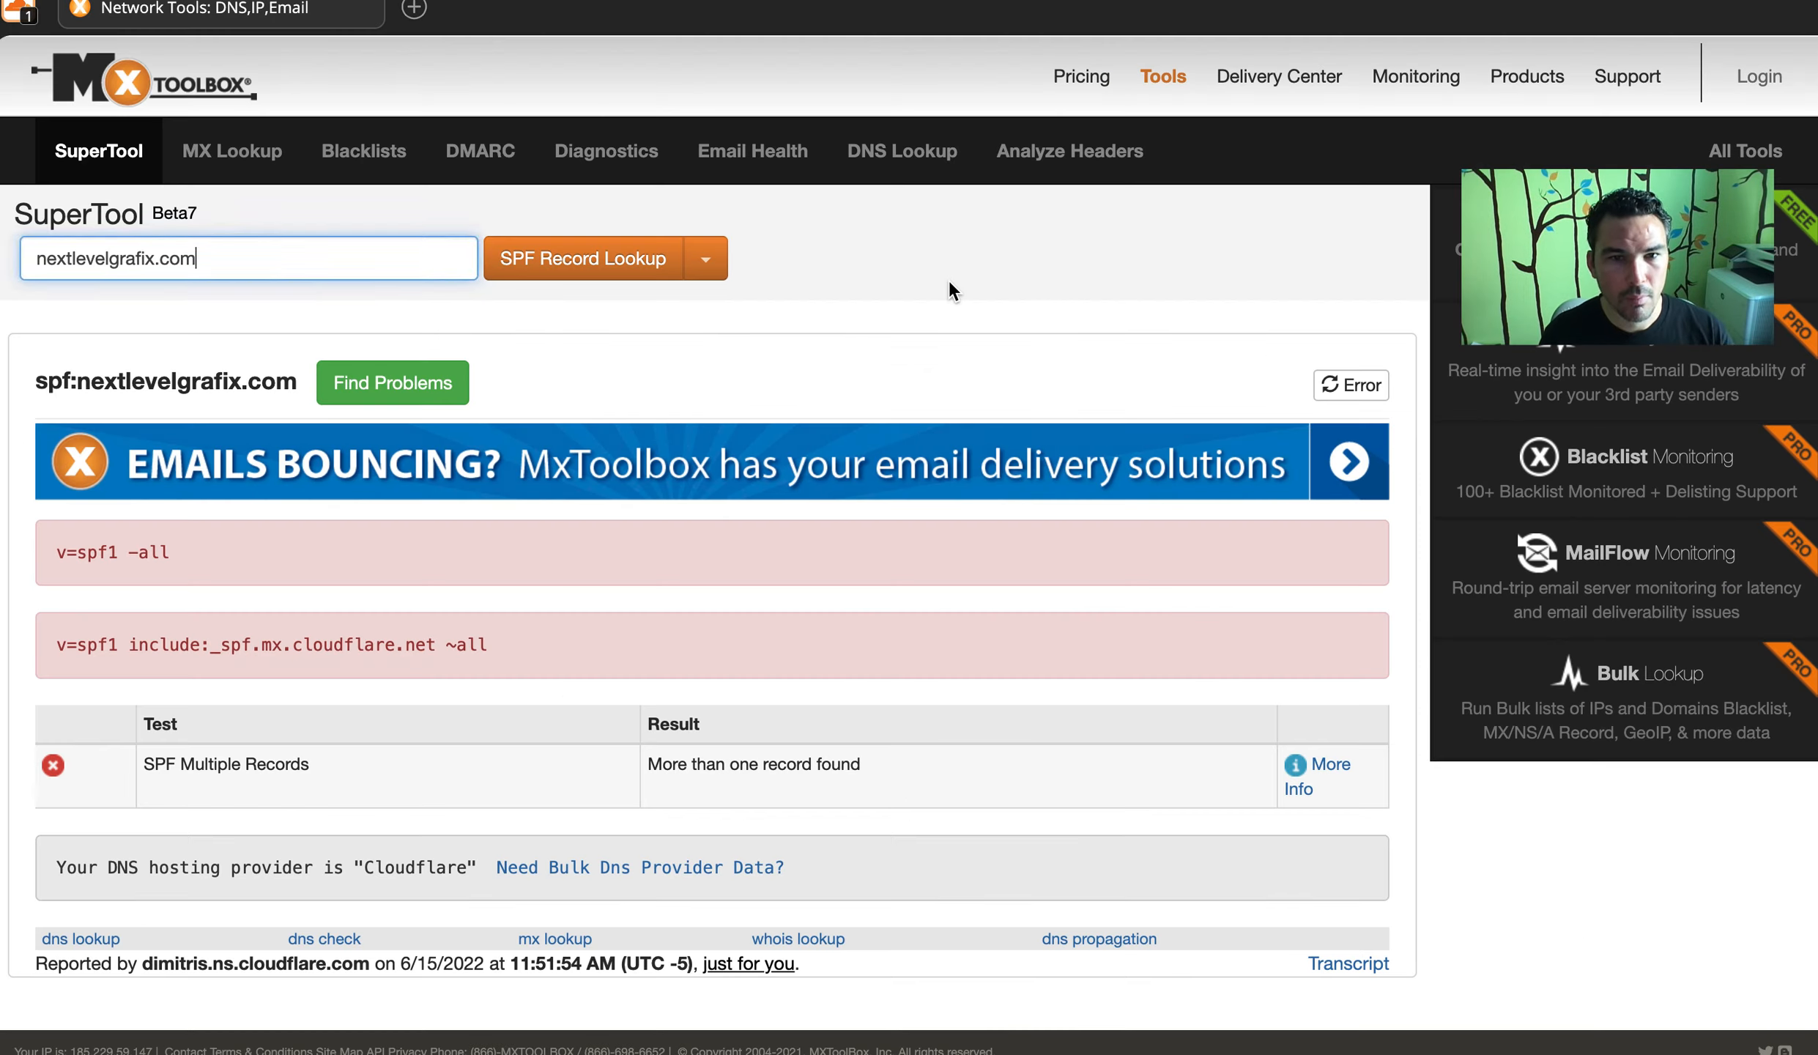
Run the MxToolbox SPF check and note the v=spf1 -all record causing SPF Multiple Records
left_click(949, 281)
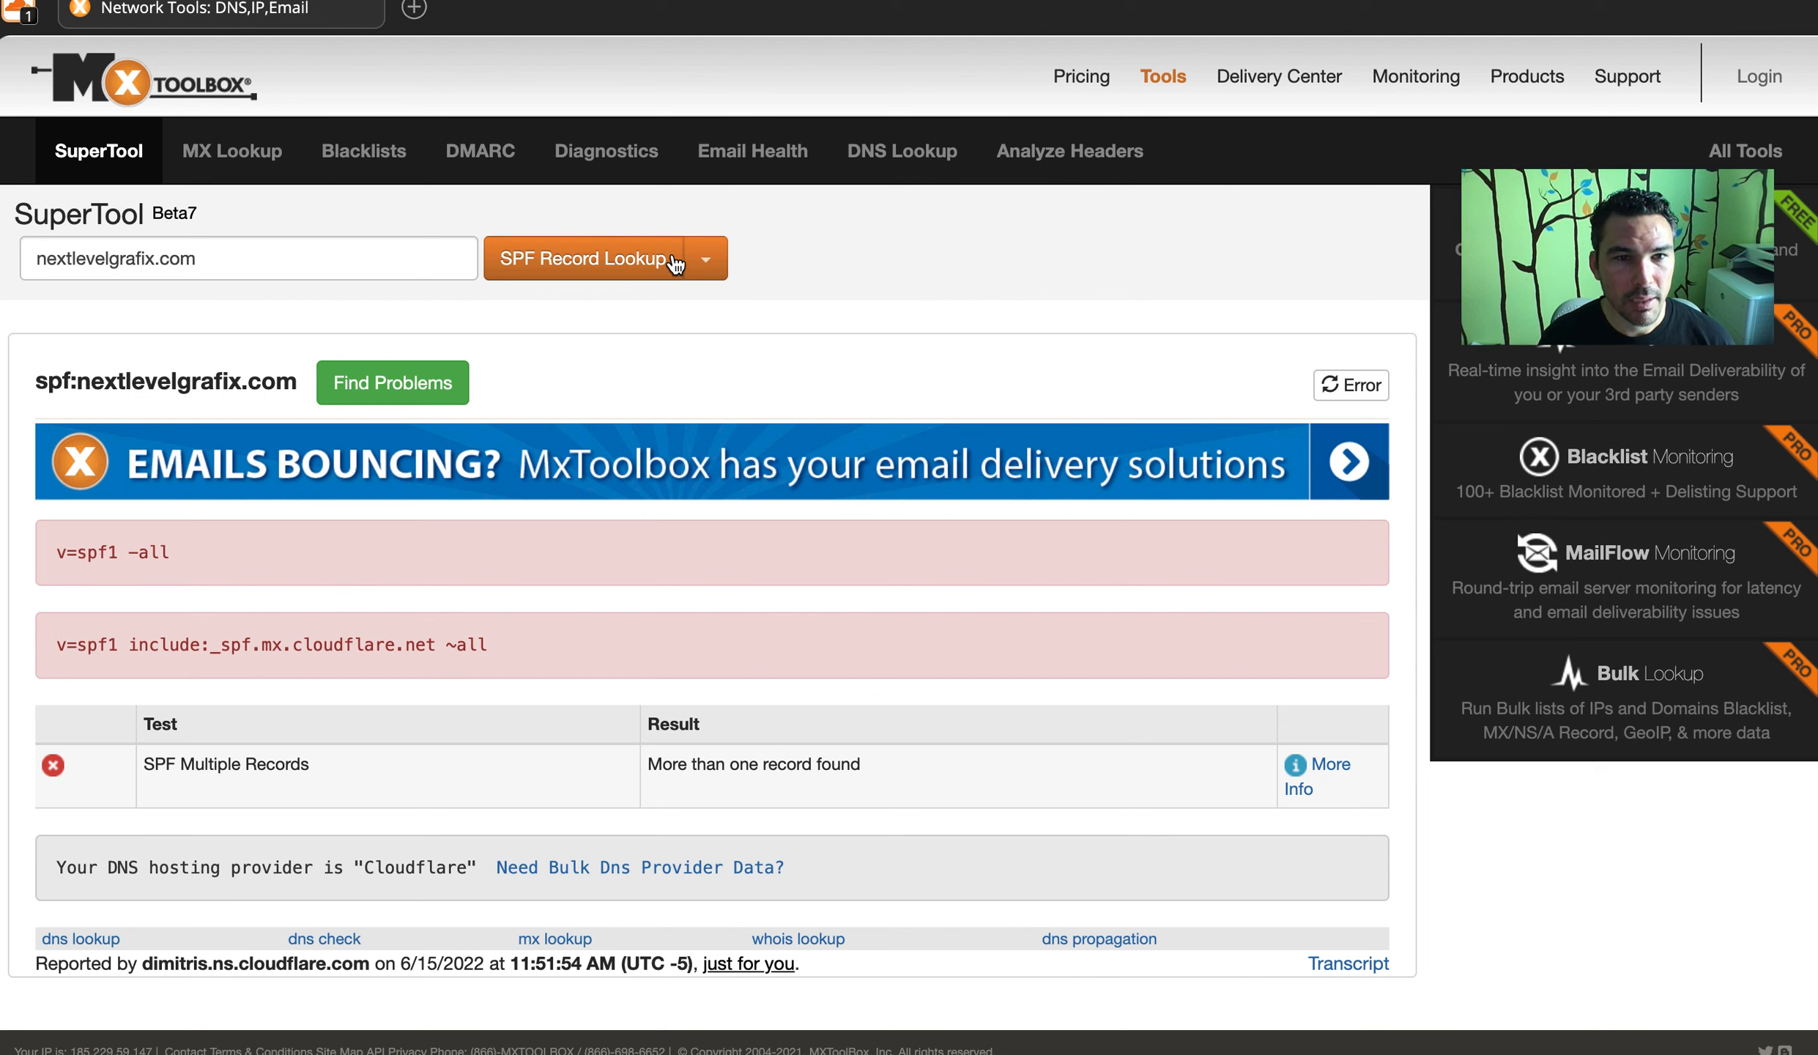
left_click_drag(45, 557, 220, 568)
left_click(409, 614)
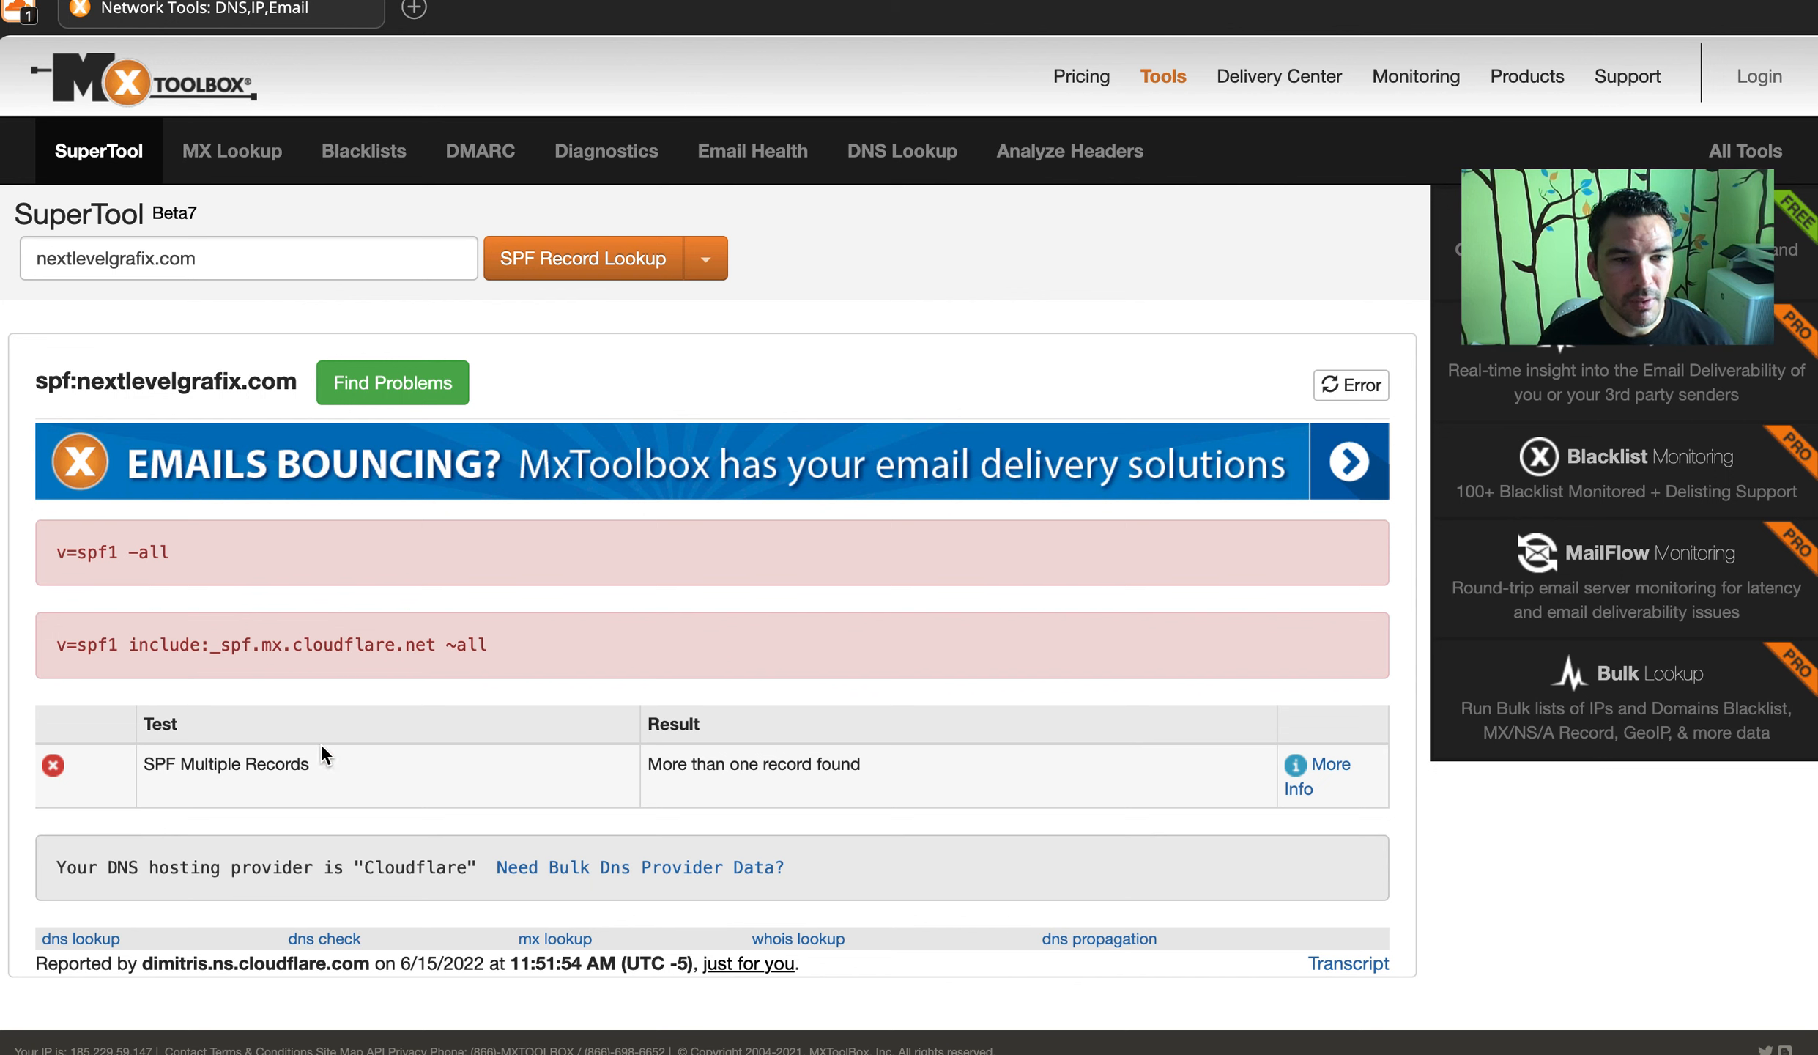
left_click_drag(320, 743, 123, 771)
left_click(376, 760)
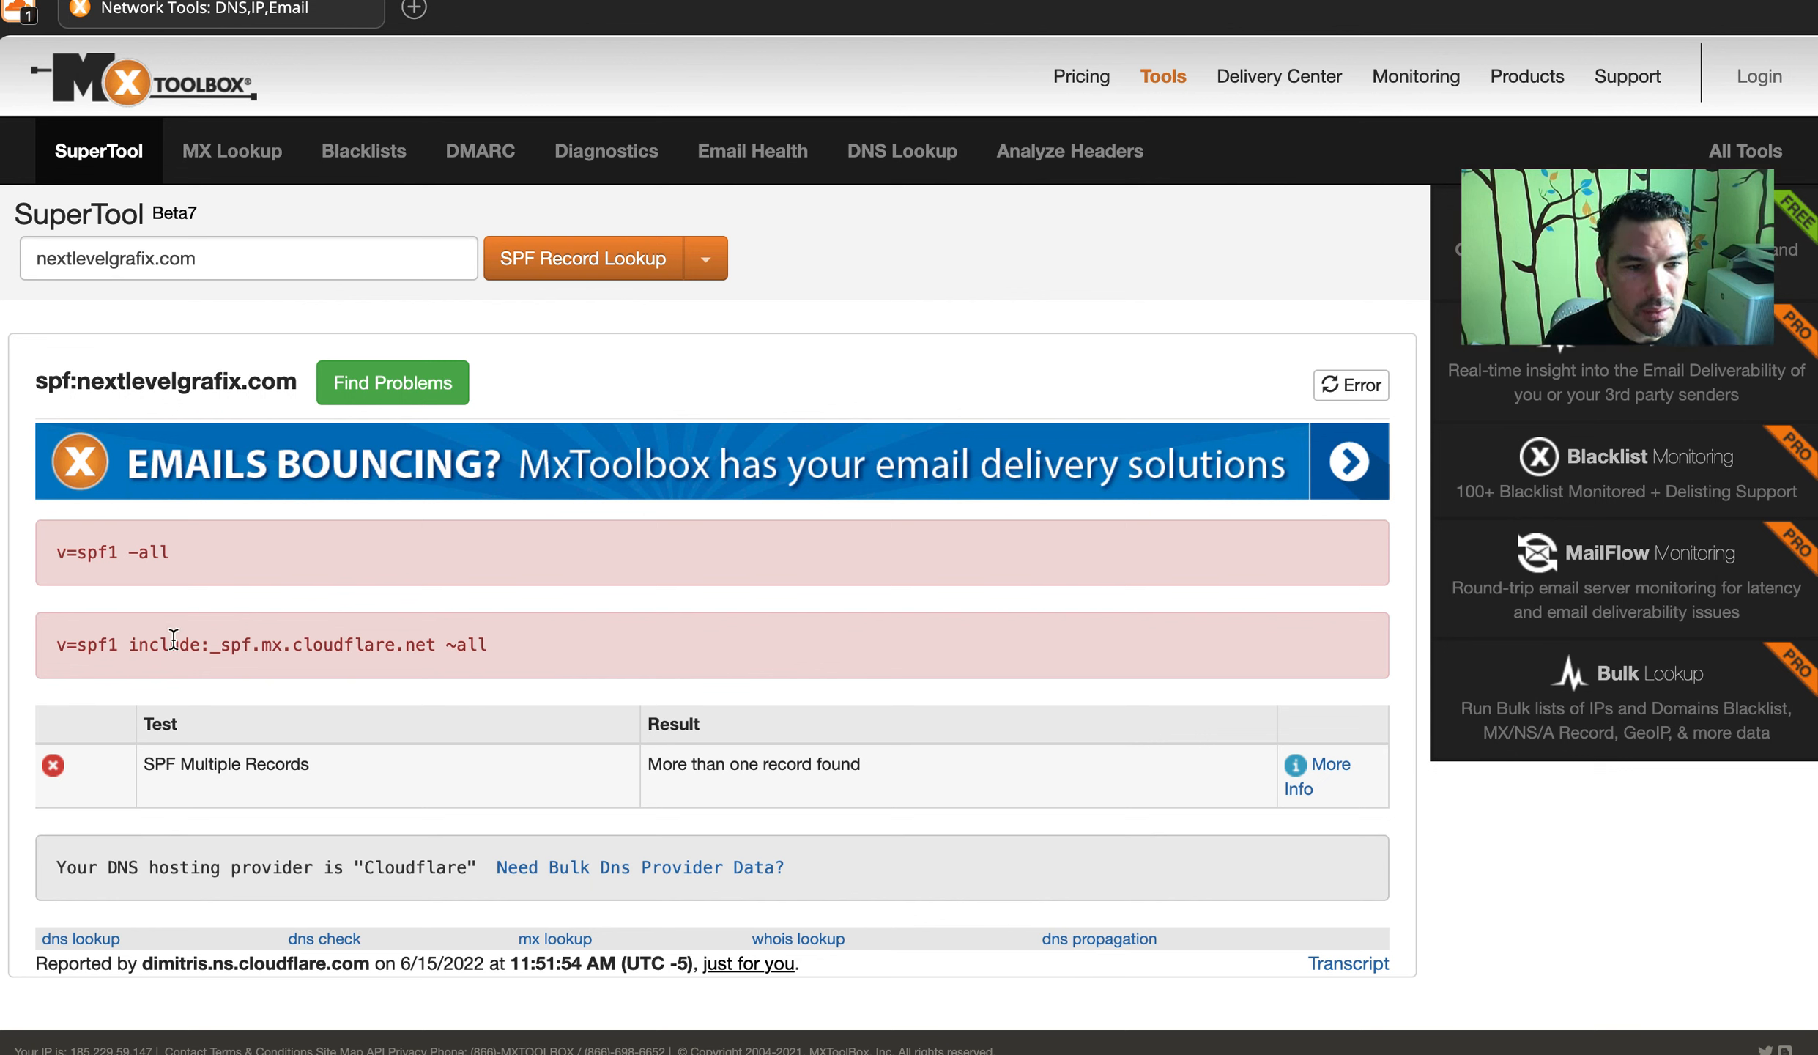
Confirm the single remaining record, v=spf1 include:_spf.mx.cloudflare.net ~all, passes every test
left_click_drag(57, 645, 584, 645)
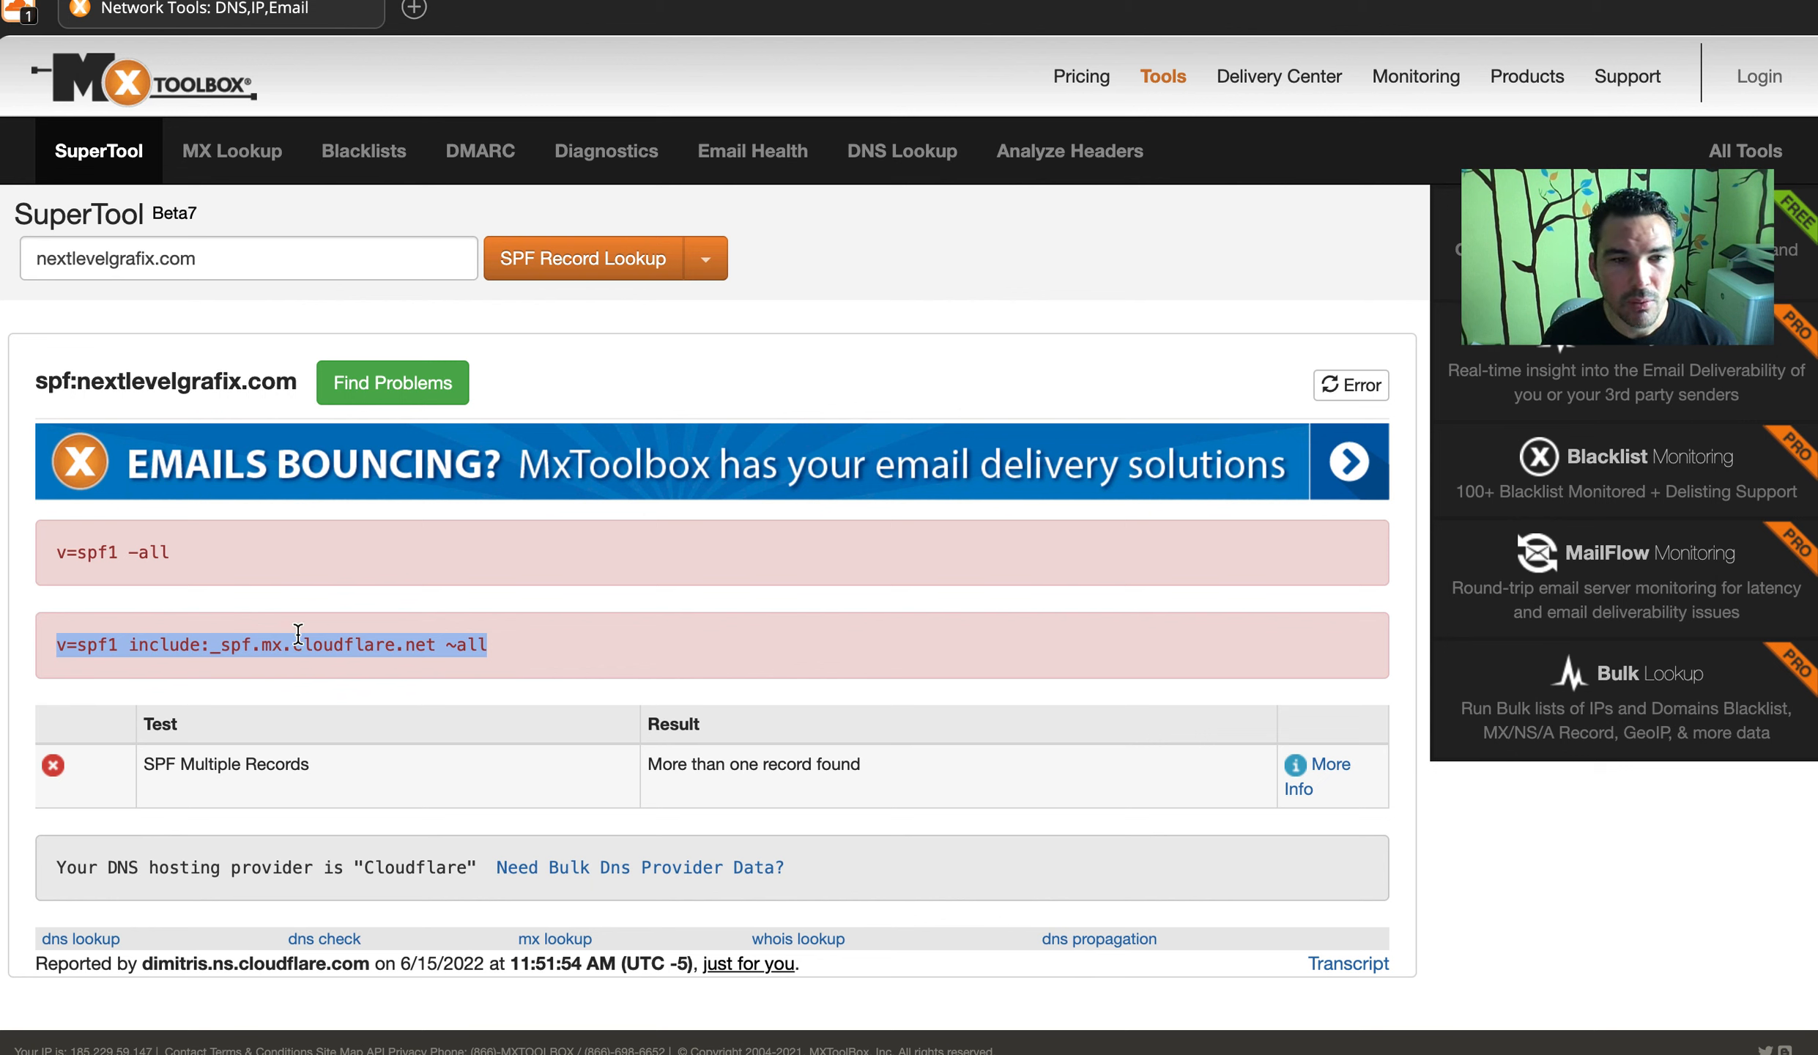
left_click_drag(129, 645, 435, 645)
left_click(547, 629)
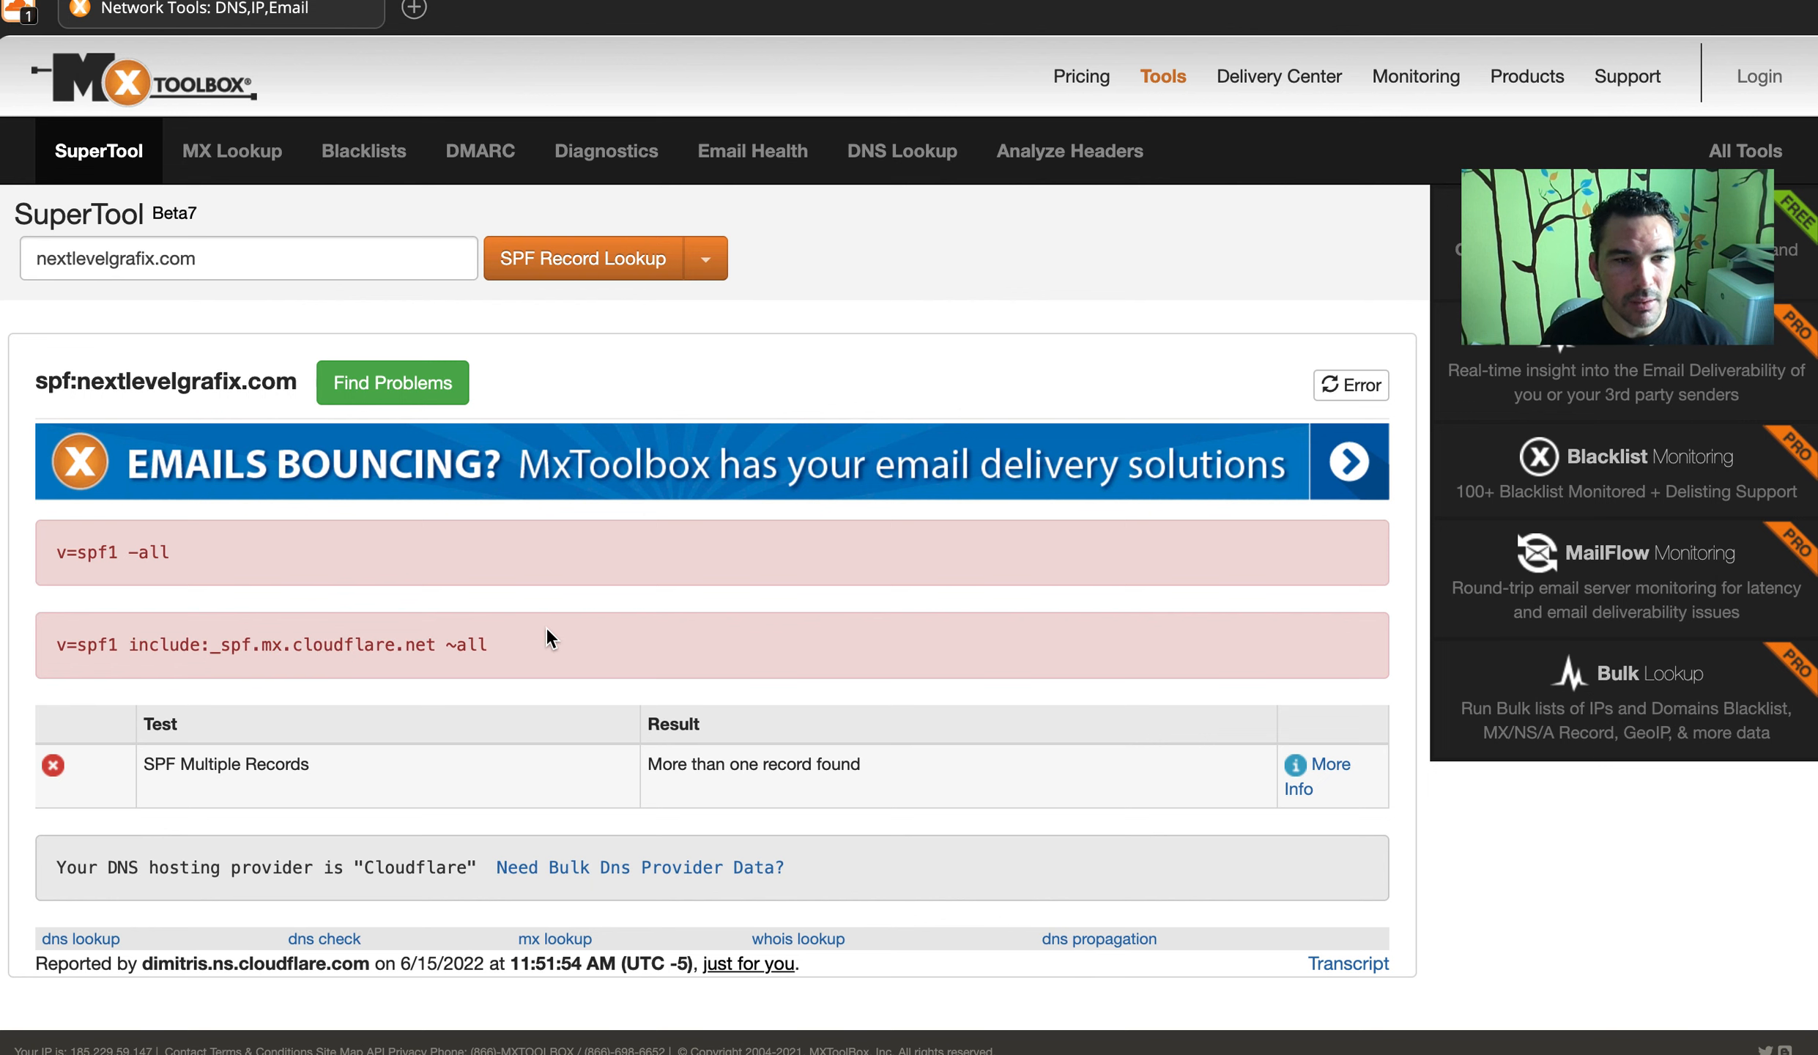
left_click_drag(55, 552, 167, 570)
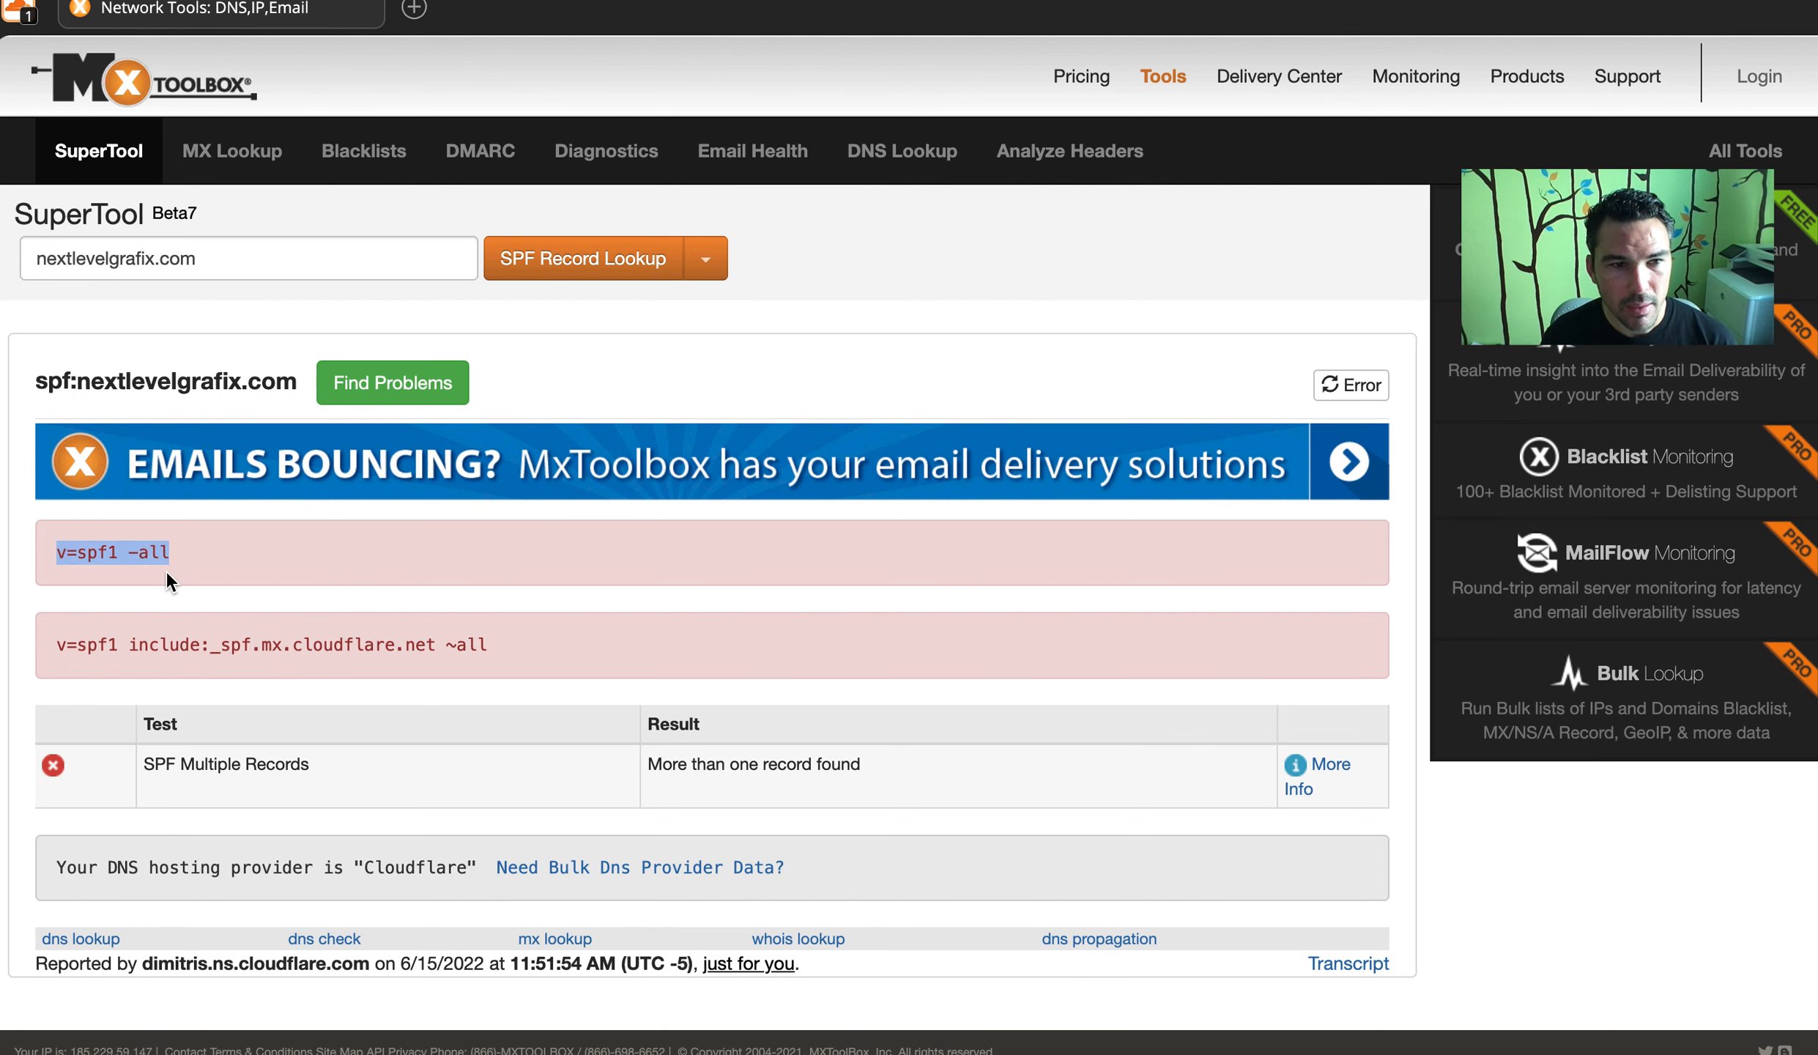
left_click_drag(35, 556, 201, 558)
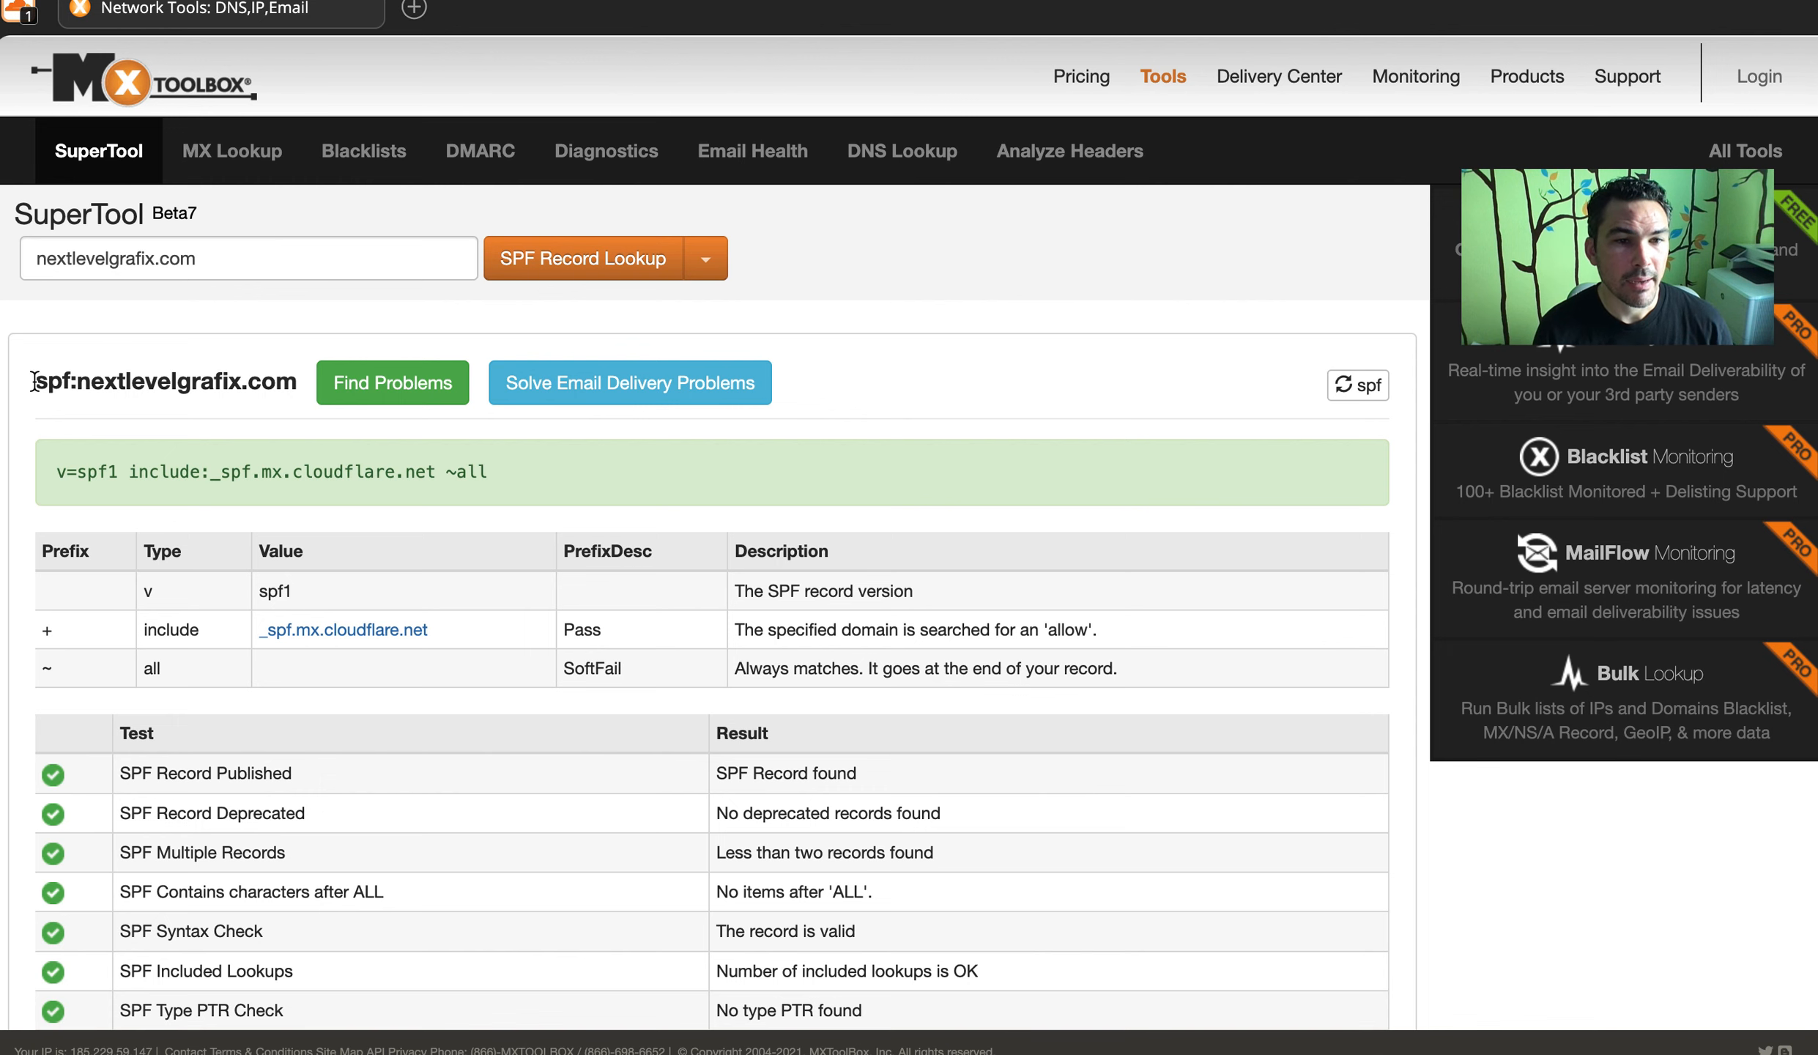
left_click_drag(40, 467, 595, 493)
left_click(660, 508)
scroll(660, 508, "down", 7)
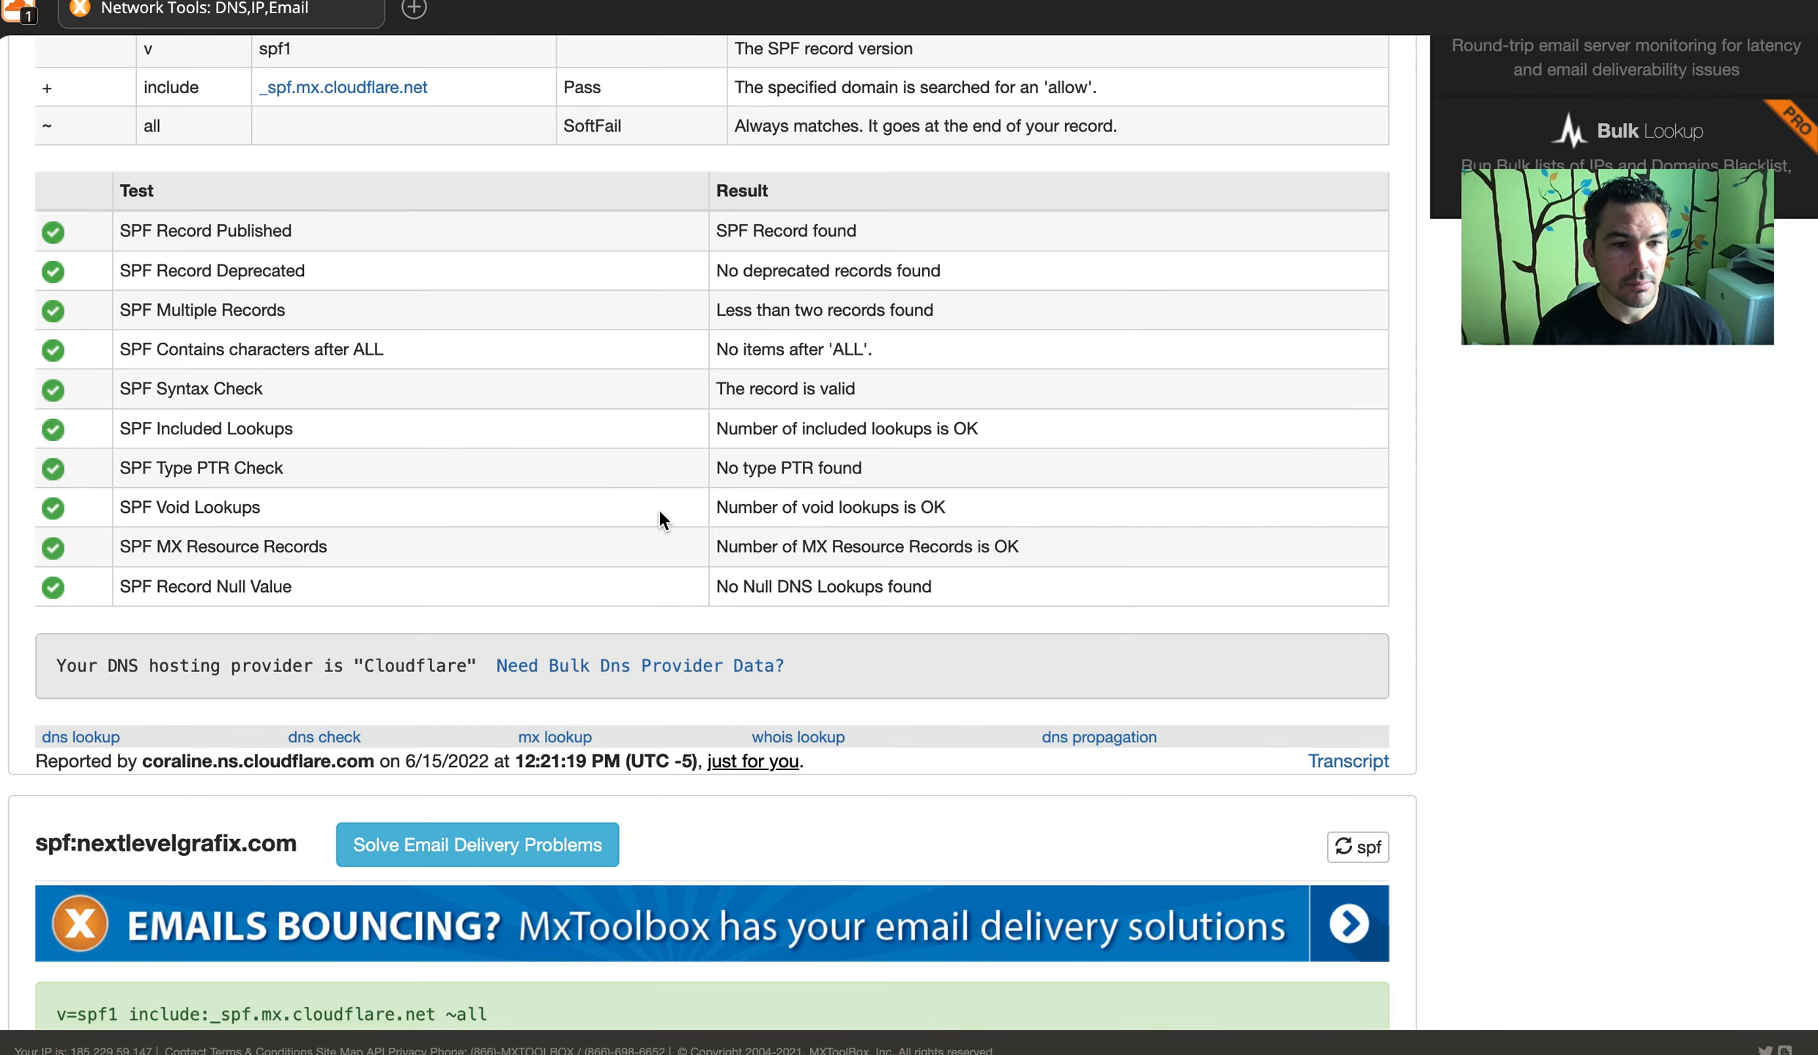
scroll(659, 508, "up", 7)
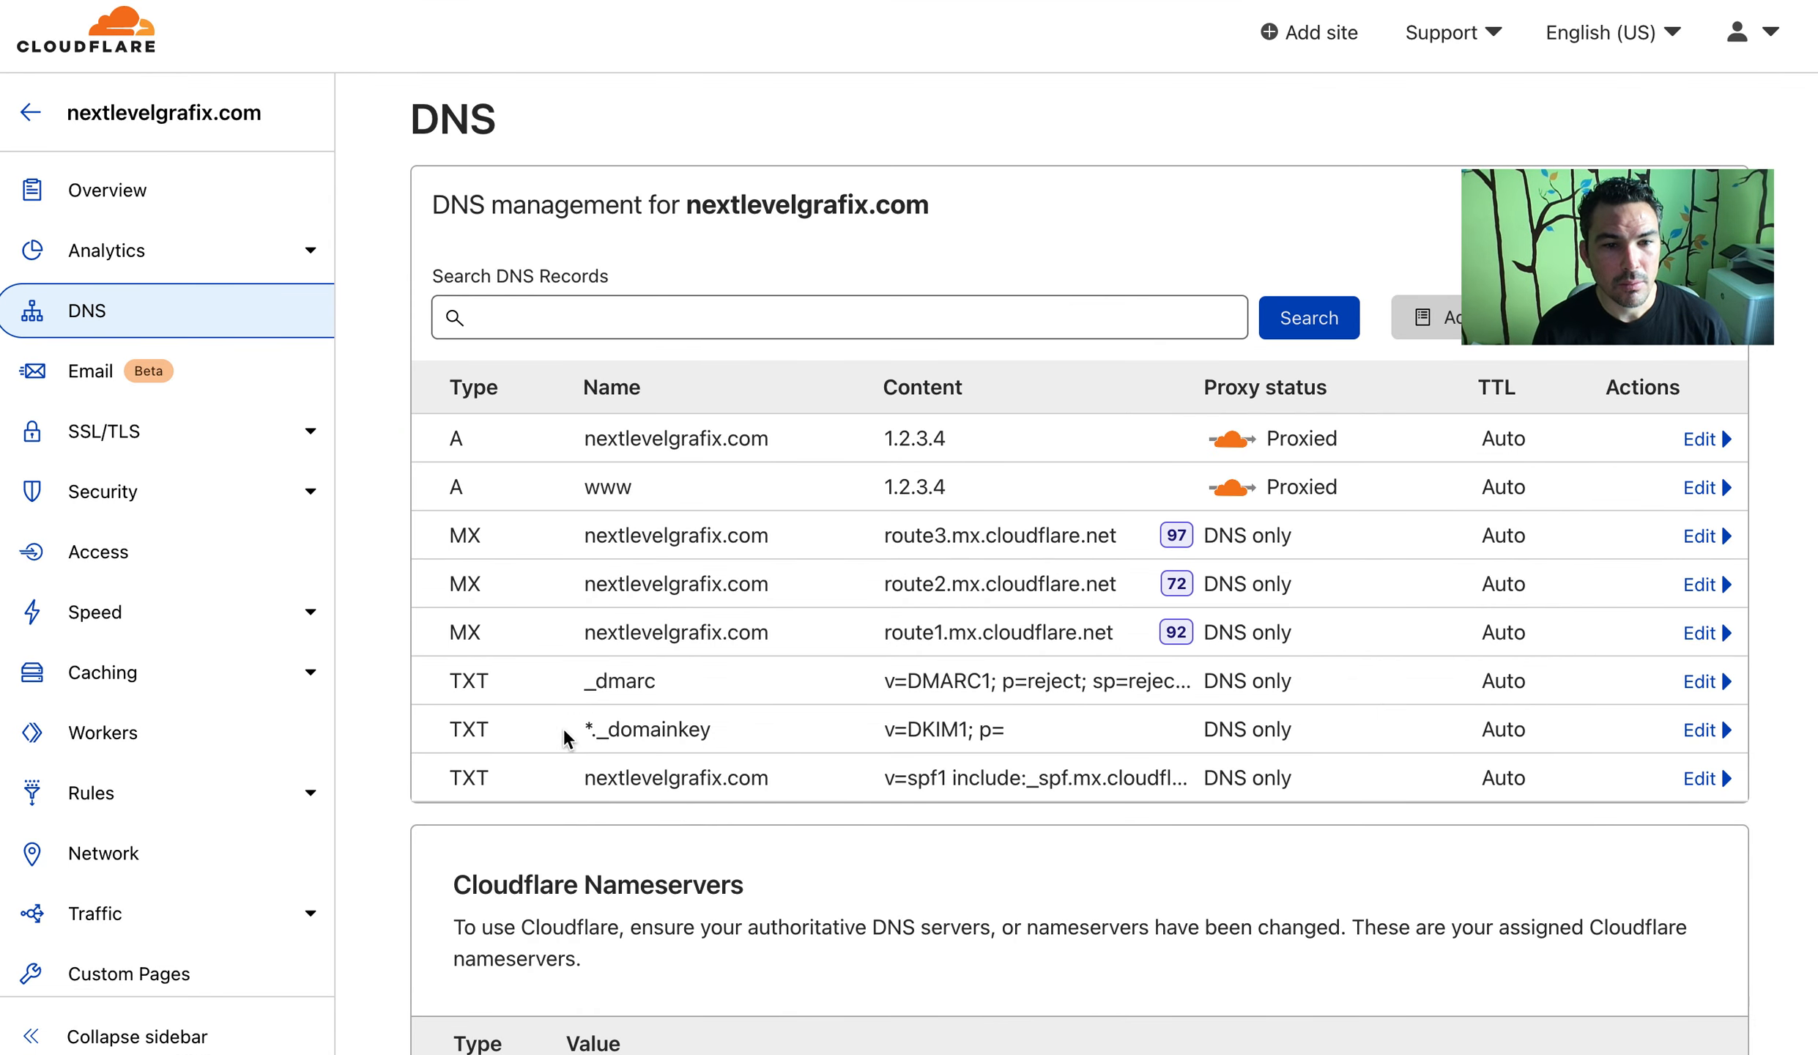
Inspect the SPF TXT record's content in its edit form and close it without changes
left_click_drag(444, 728, 1733, 771)
left_click(1210, 864)
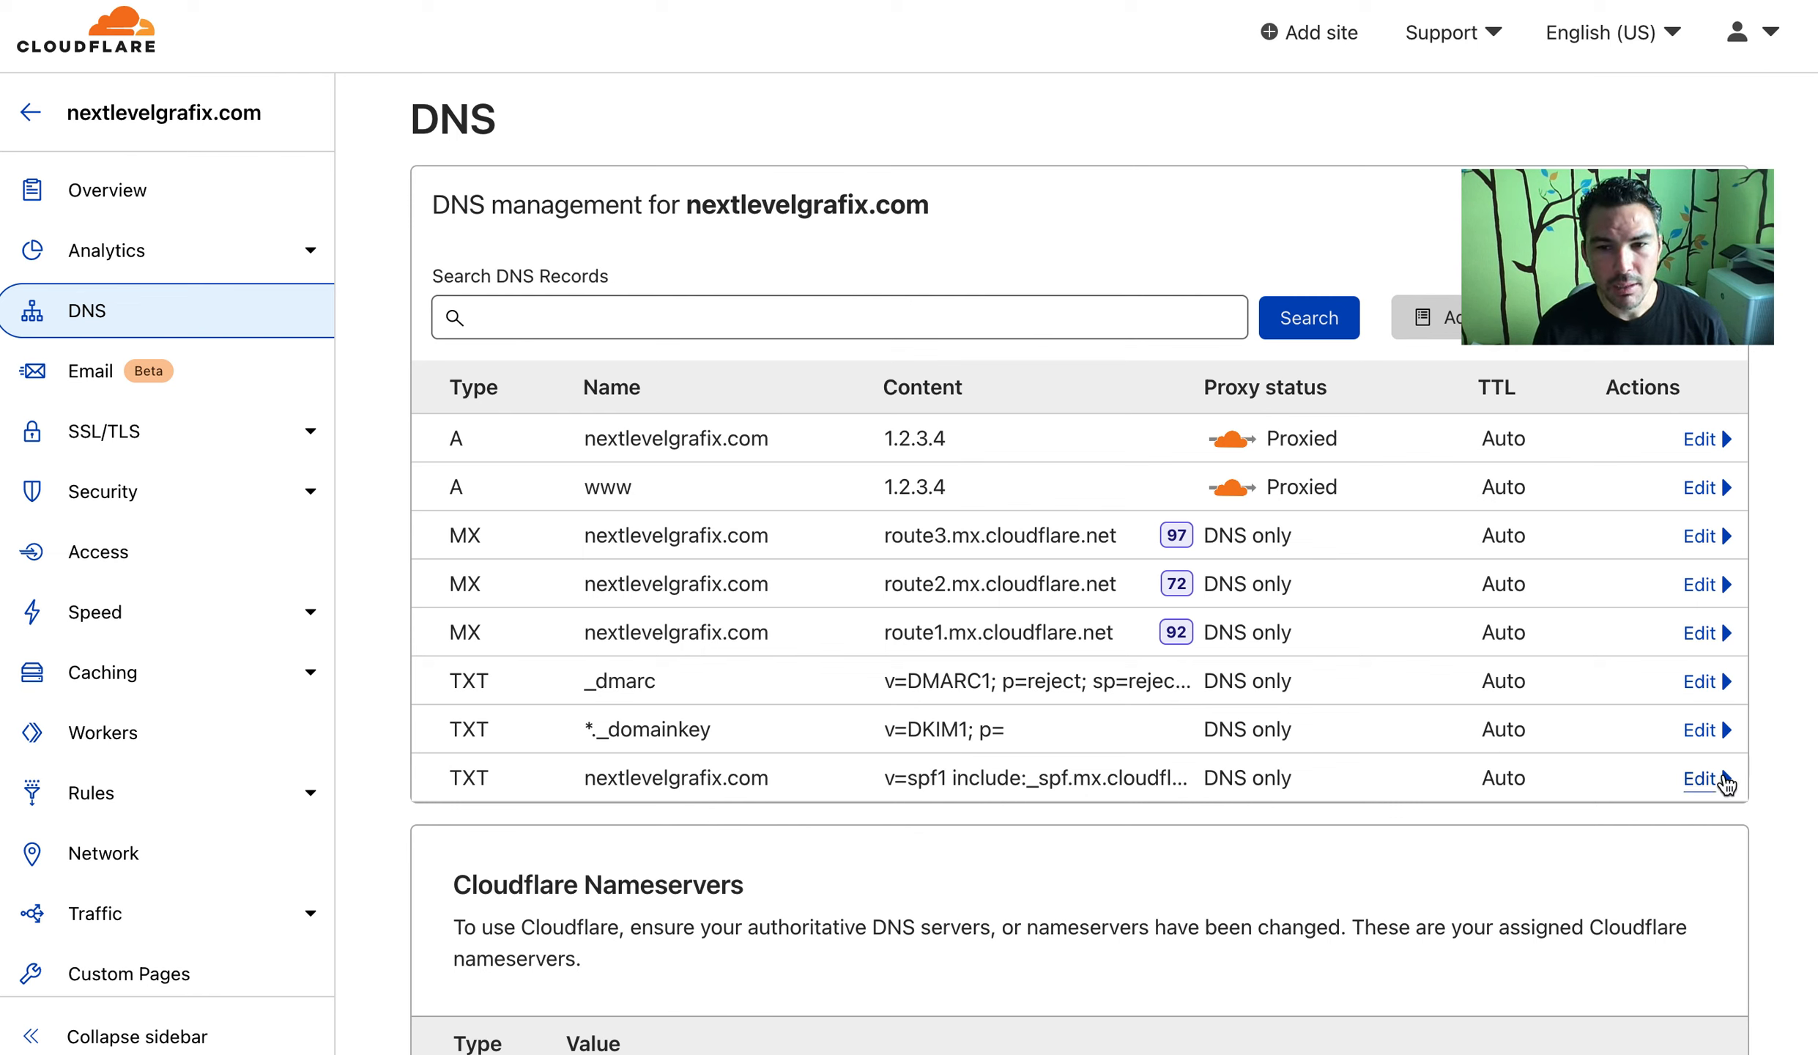
left_click(1714, 780)
scroll(593, 895, "down", 2)
left_click_drag(516, 903, 805, 903)
left_click(849, 900)
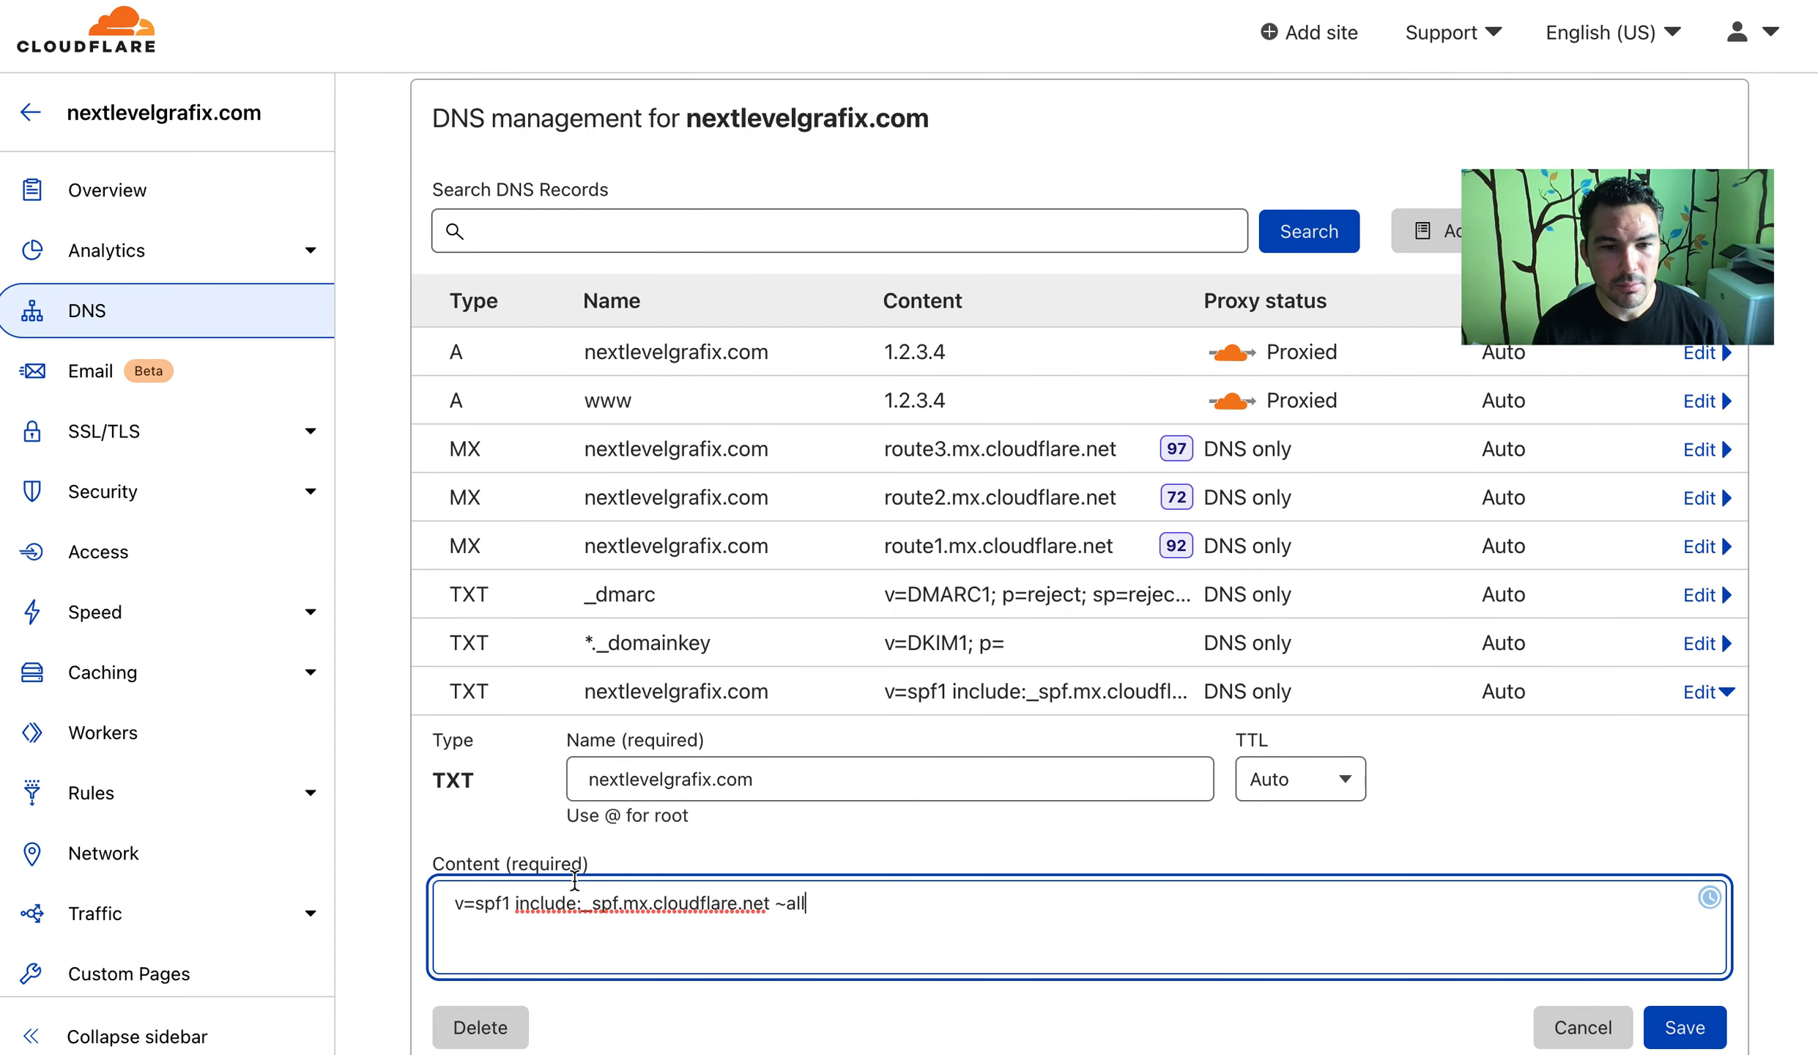
left_click(1575, 1026)
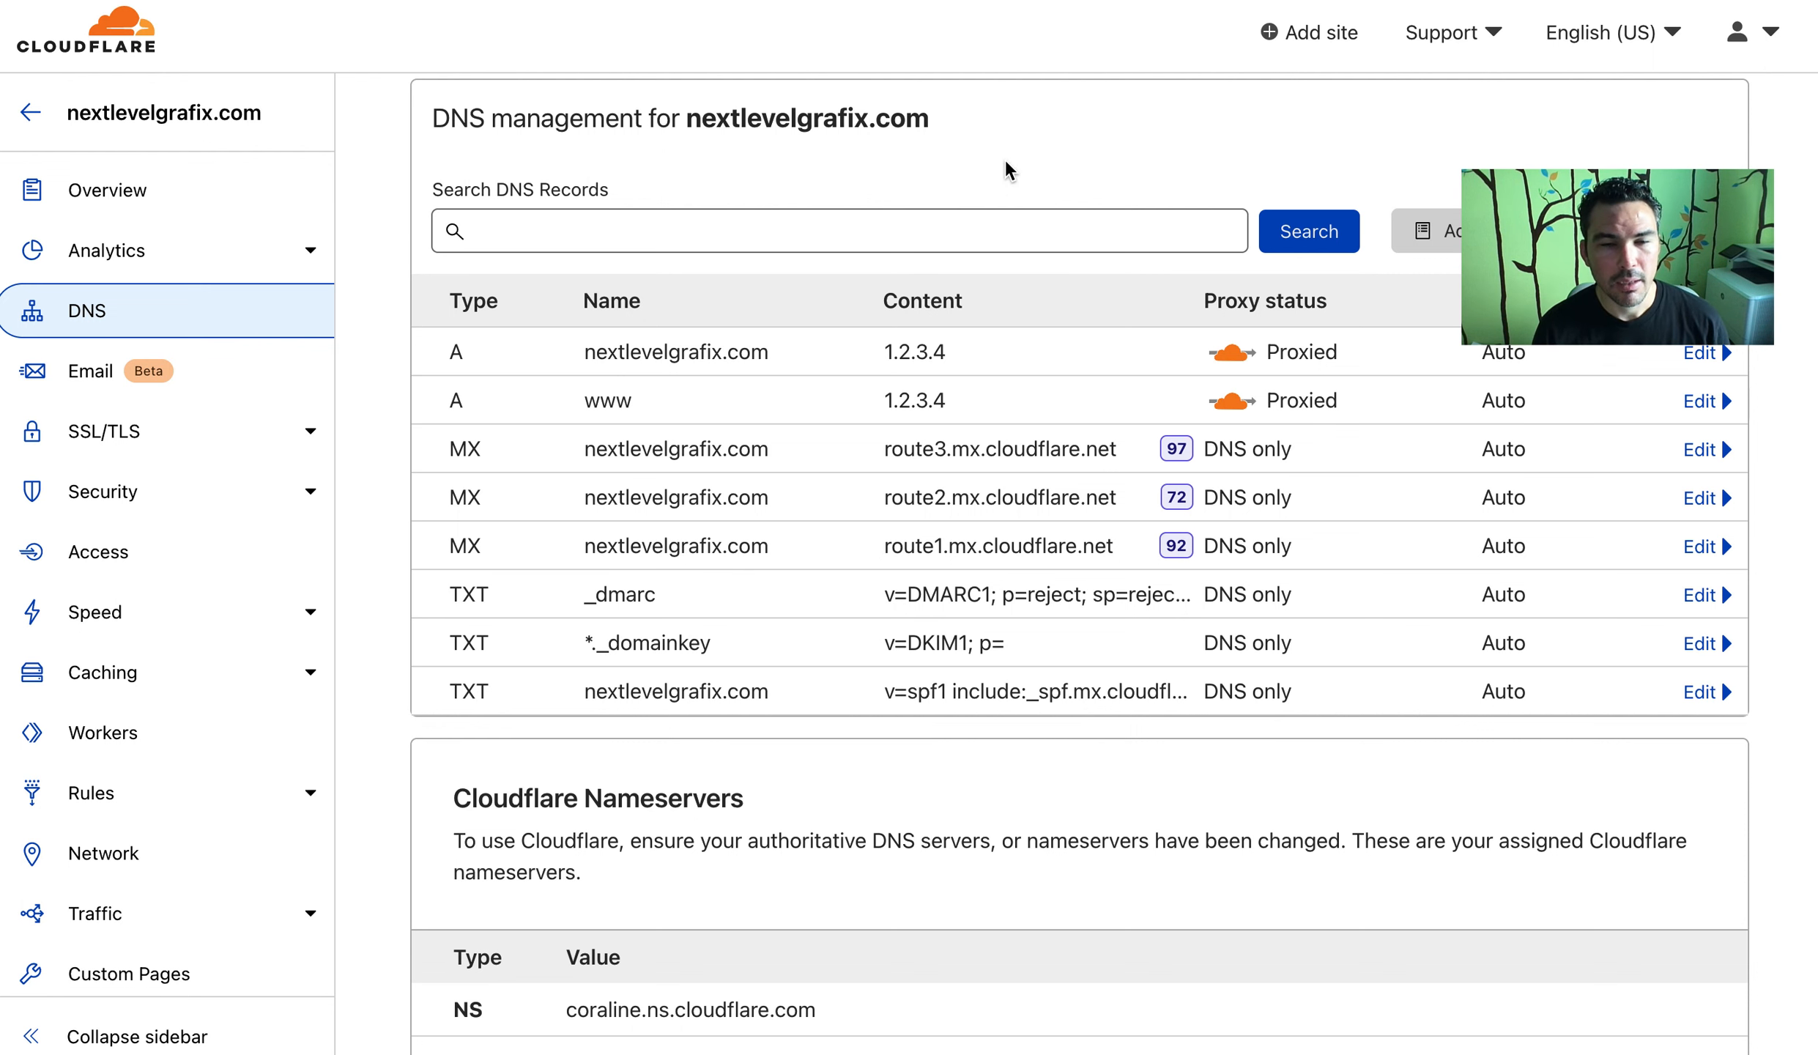
Go to the Next Level Grafix, ltd Facebook photos page
scroll(1006, 159, "up", 1)
scroll(1005, 159, "up", 1)
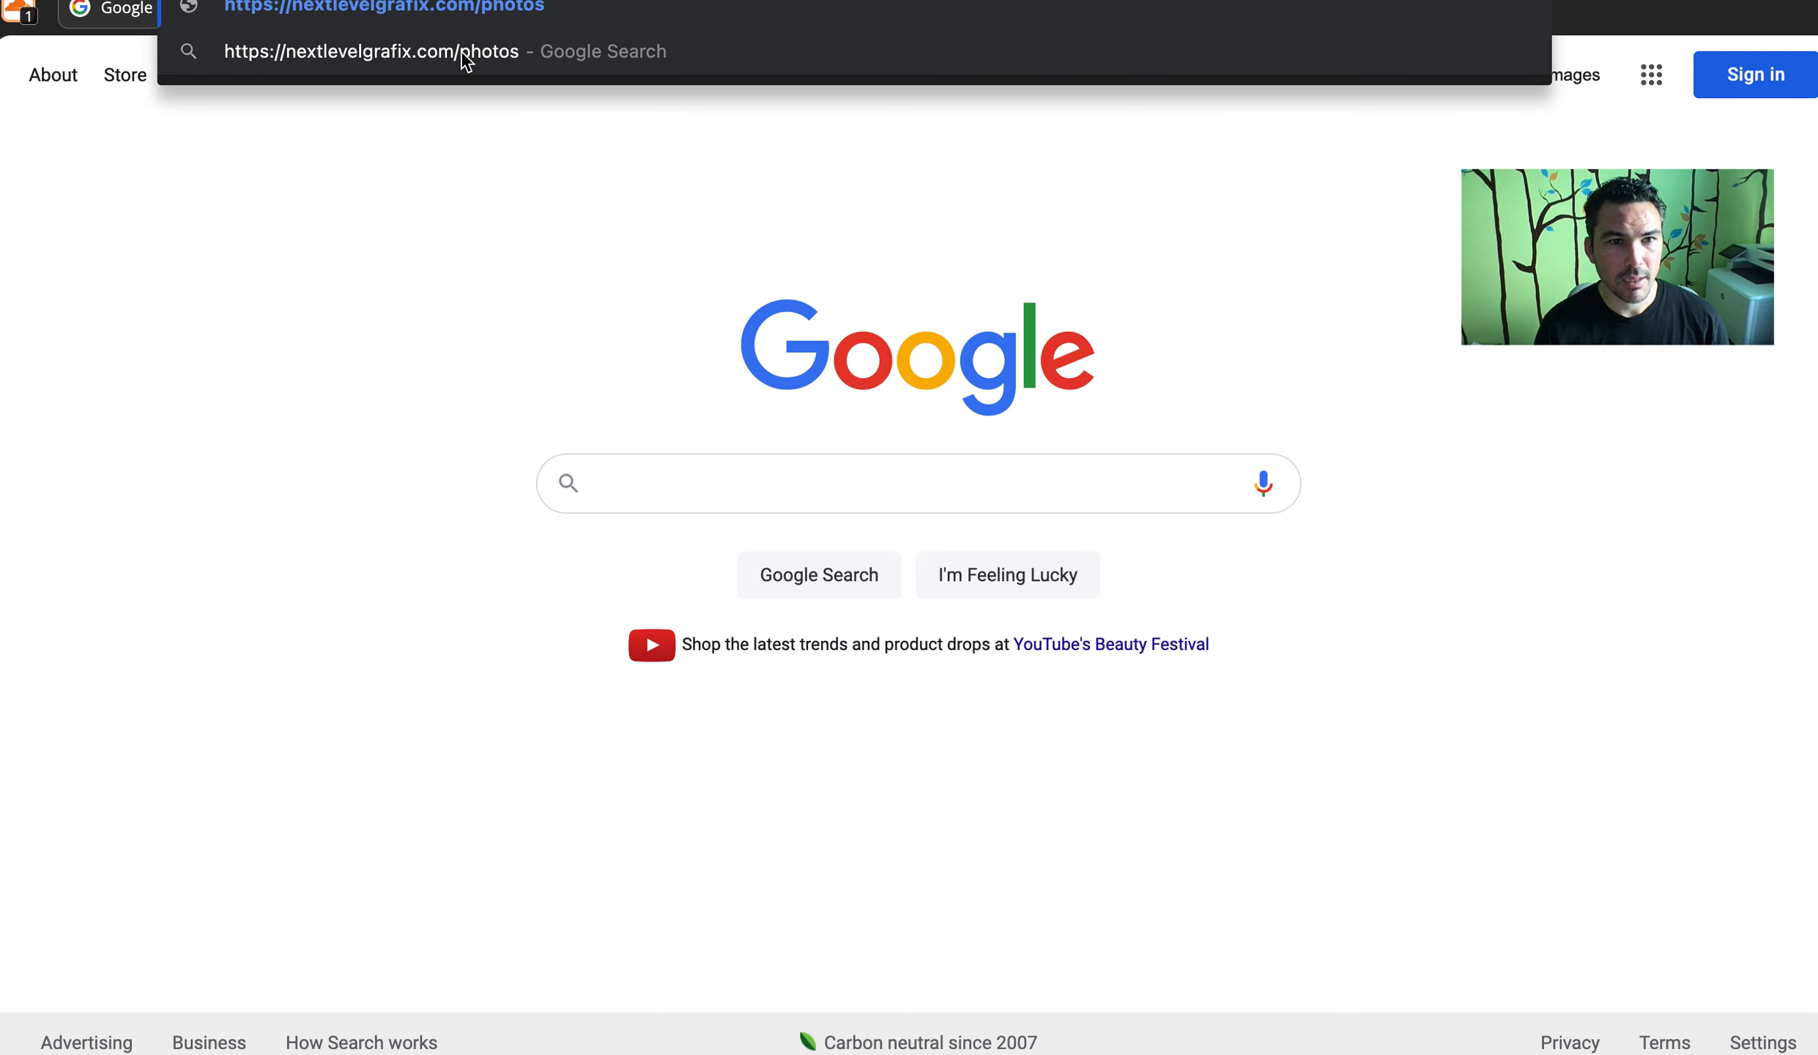
key("Return")
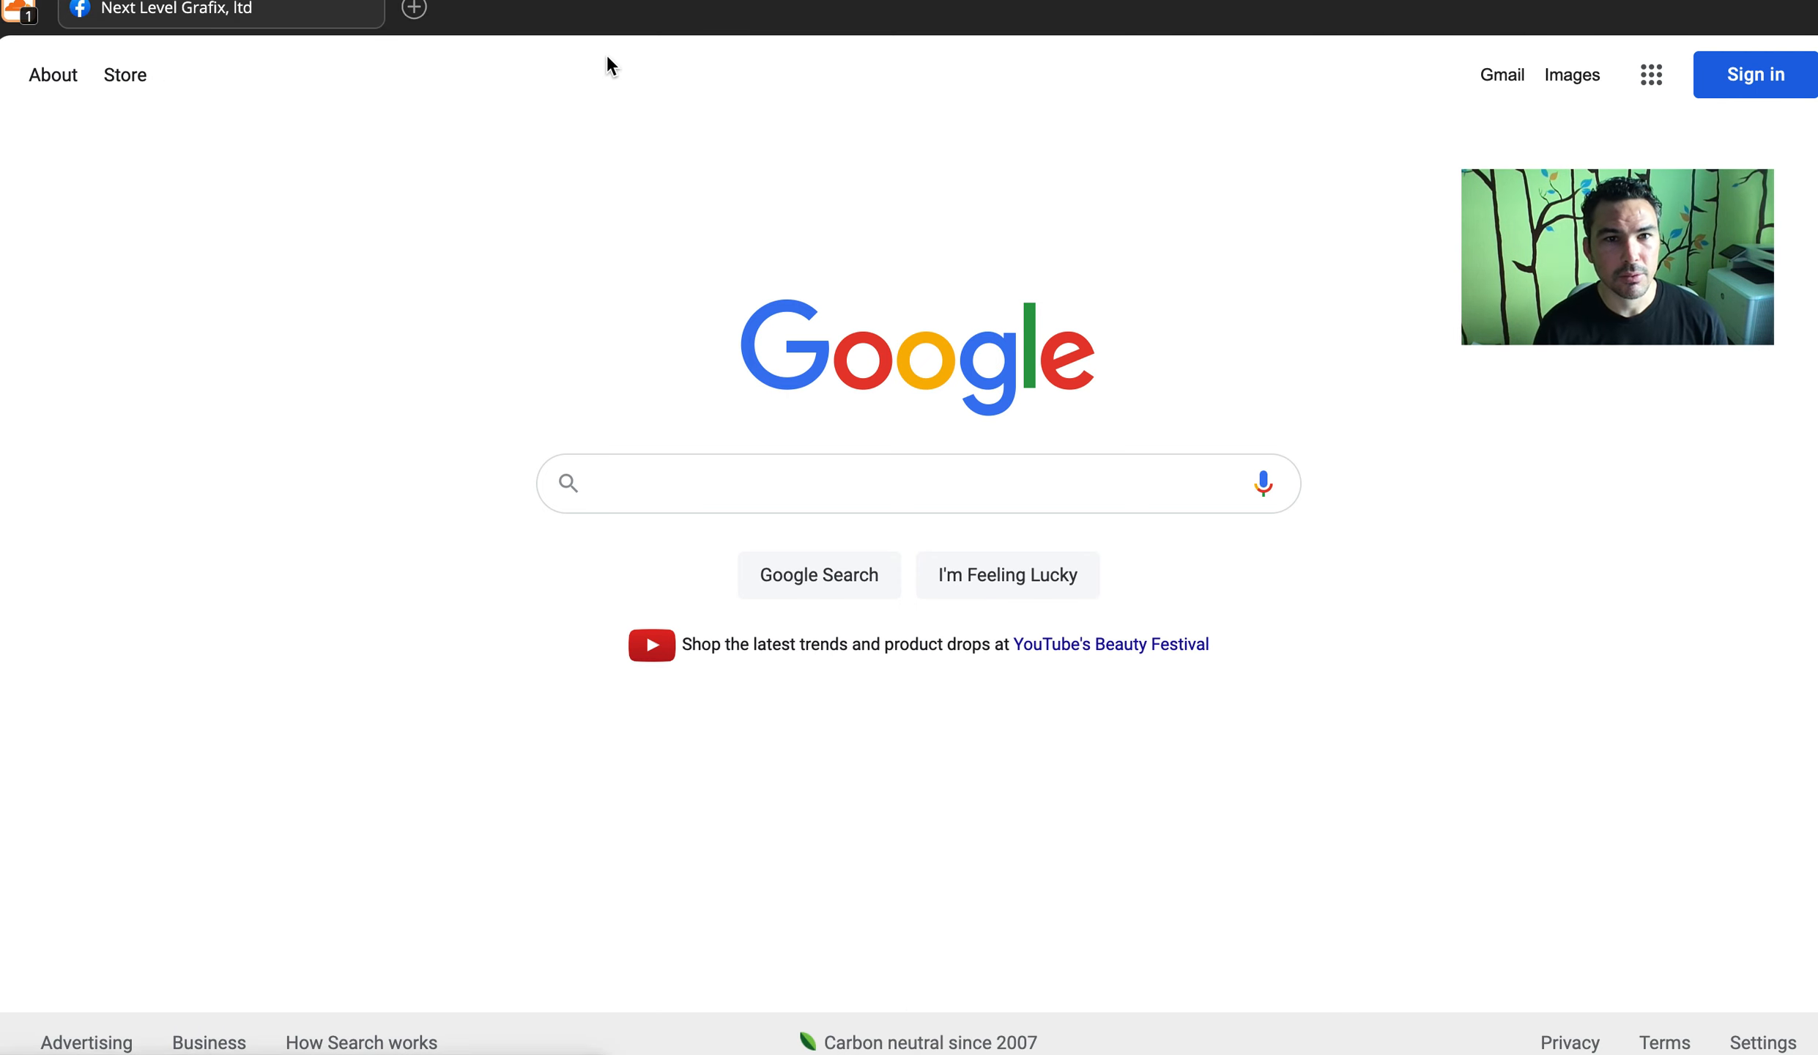